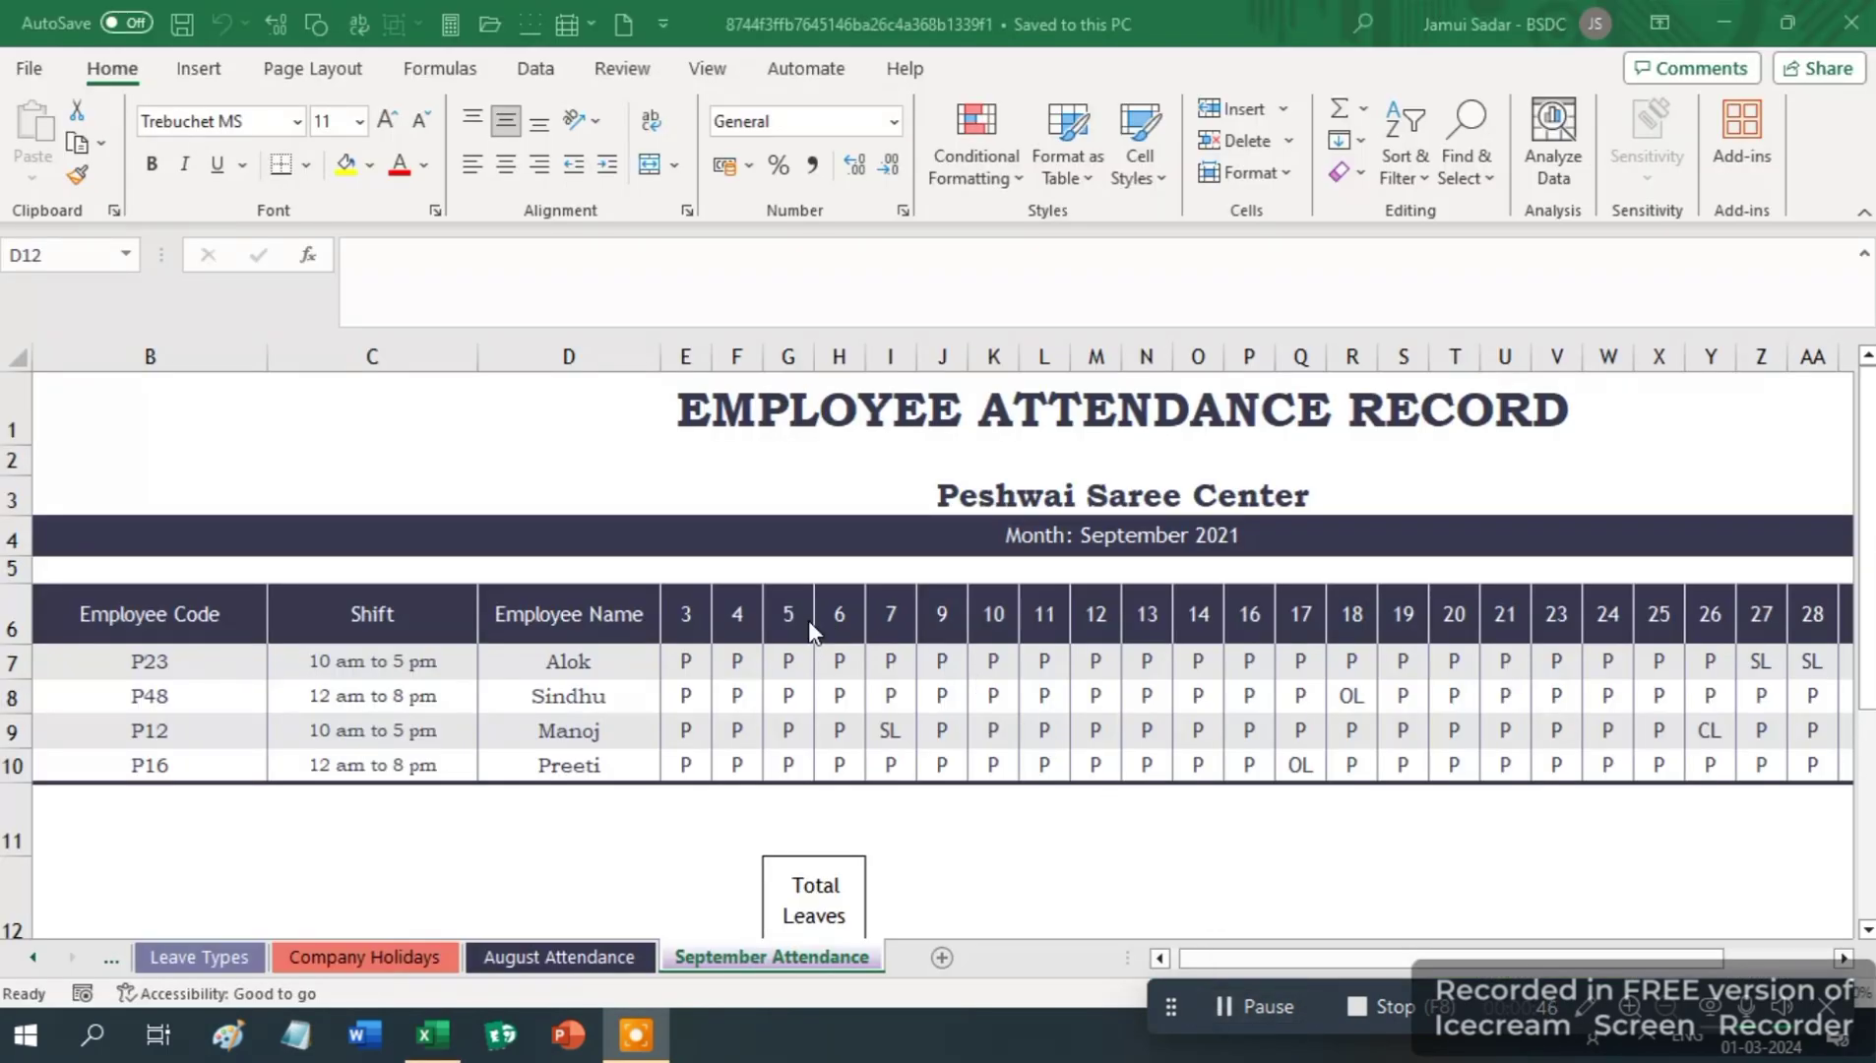
# - Apply Wrap Text to the whole of row 3 on the Company Holidays sheet
pyautogui.click(33, 957)
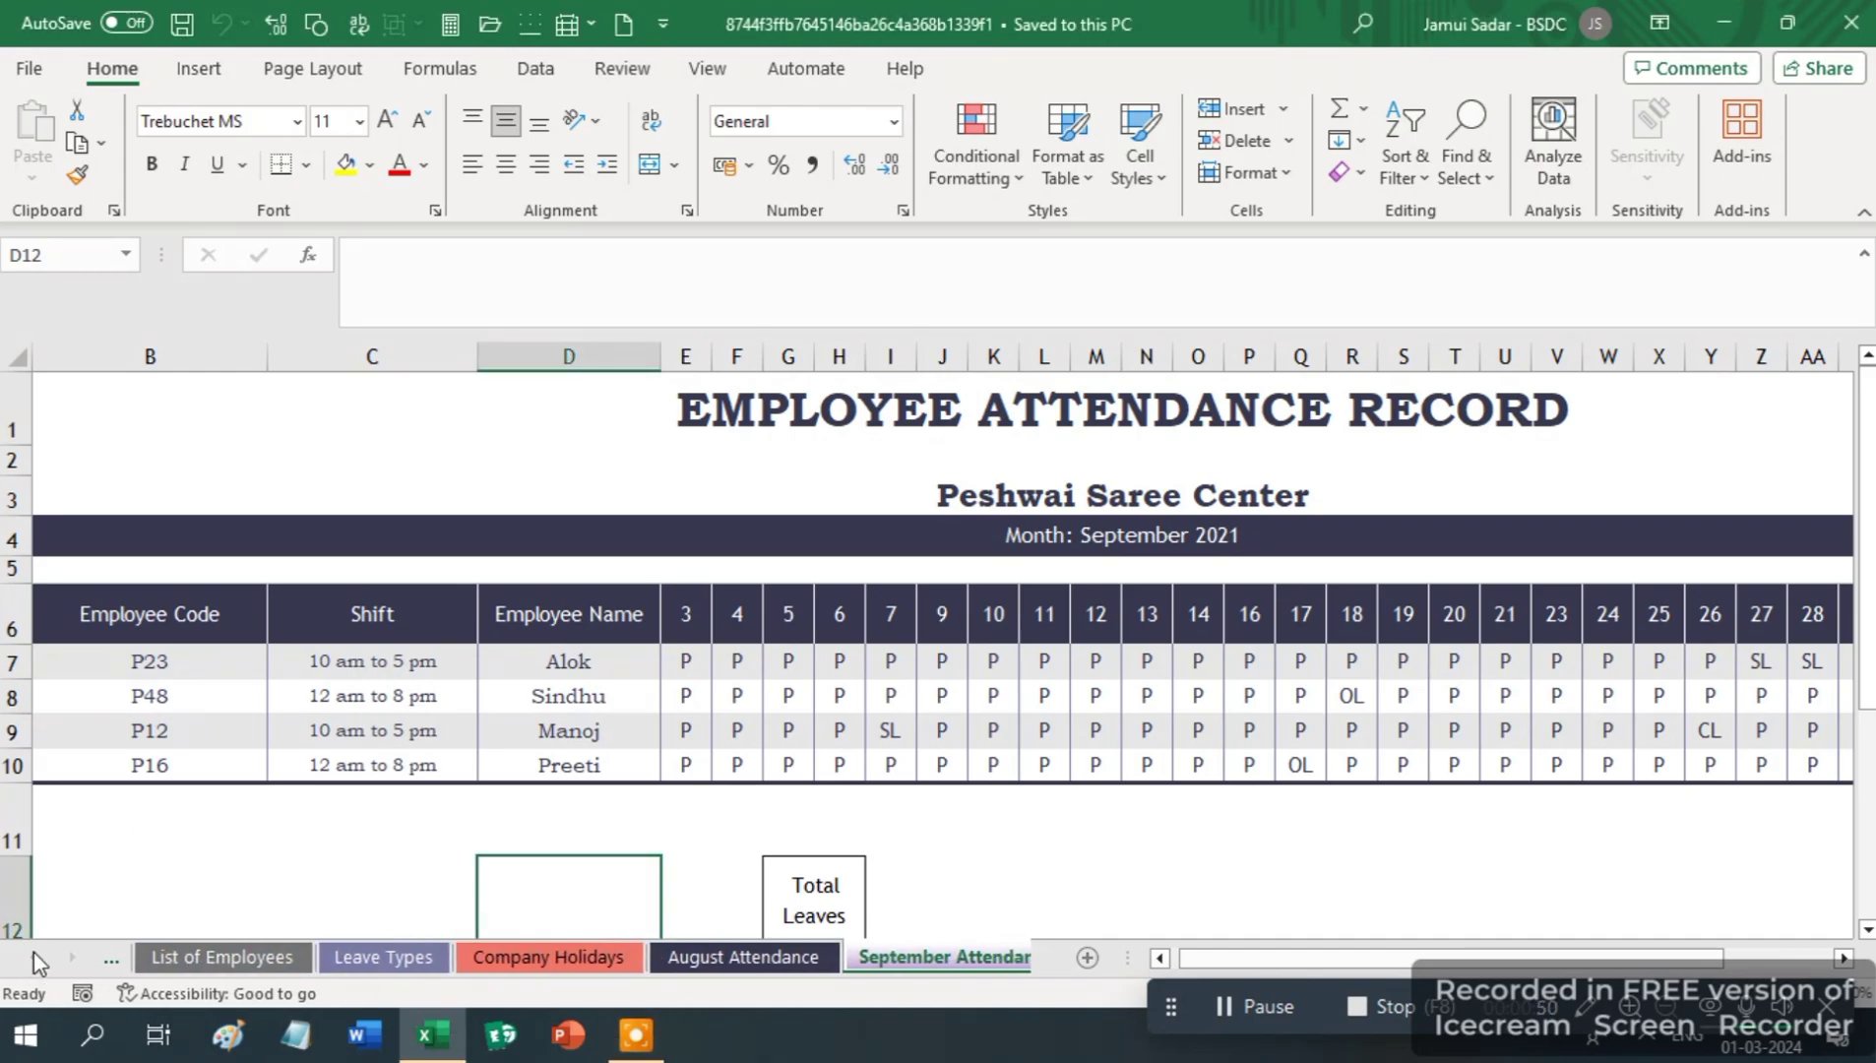
pyautogui.click(514, 965)
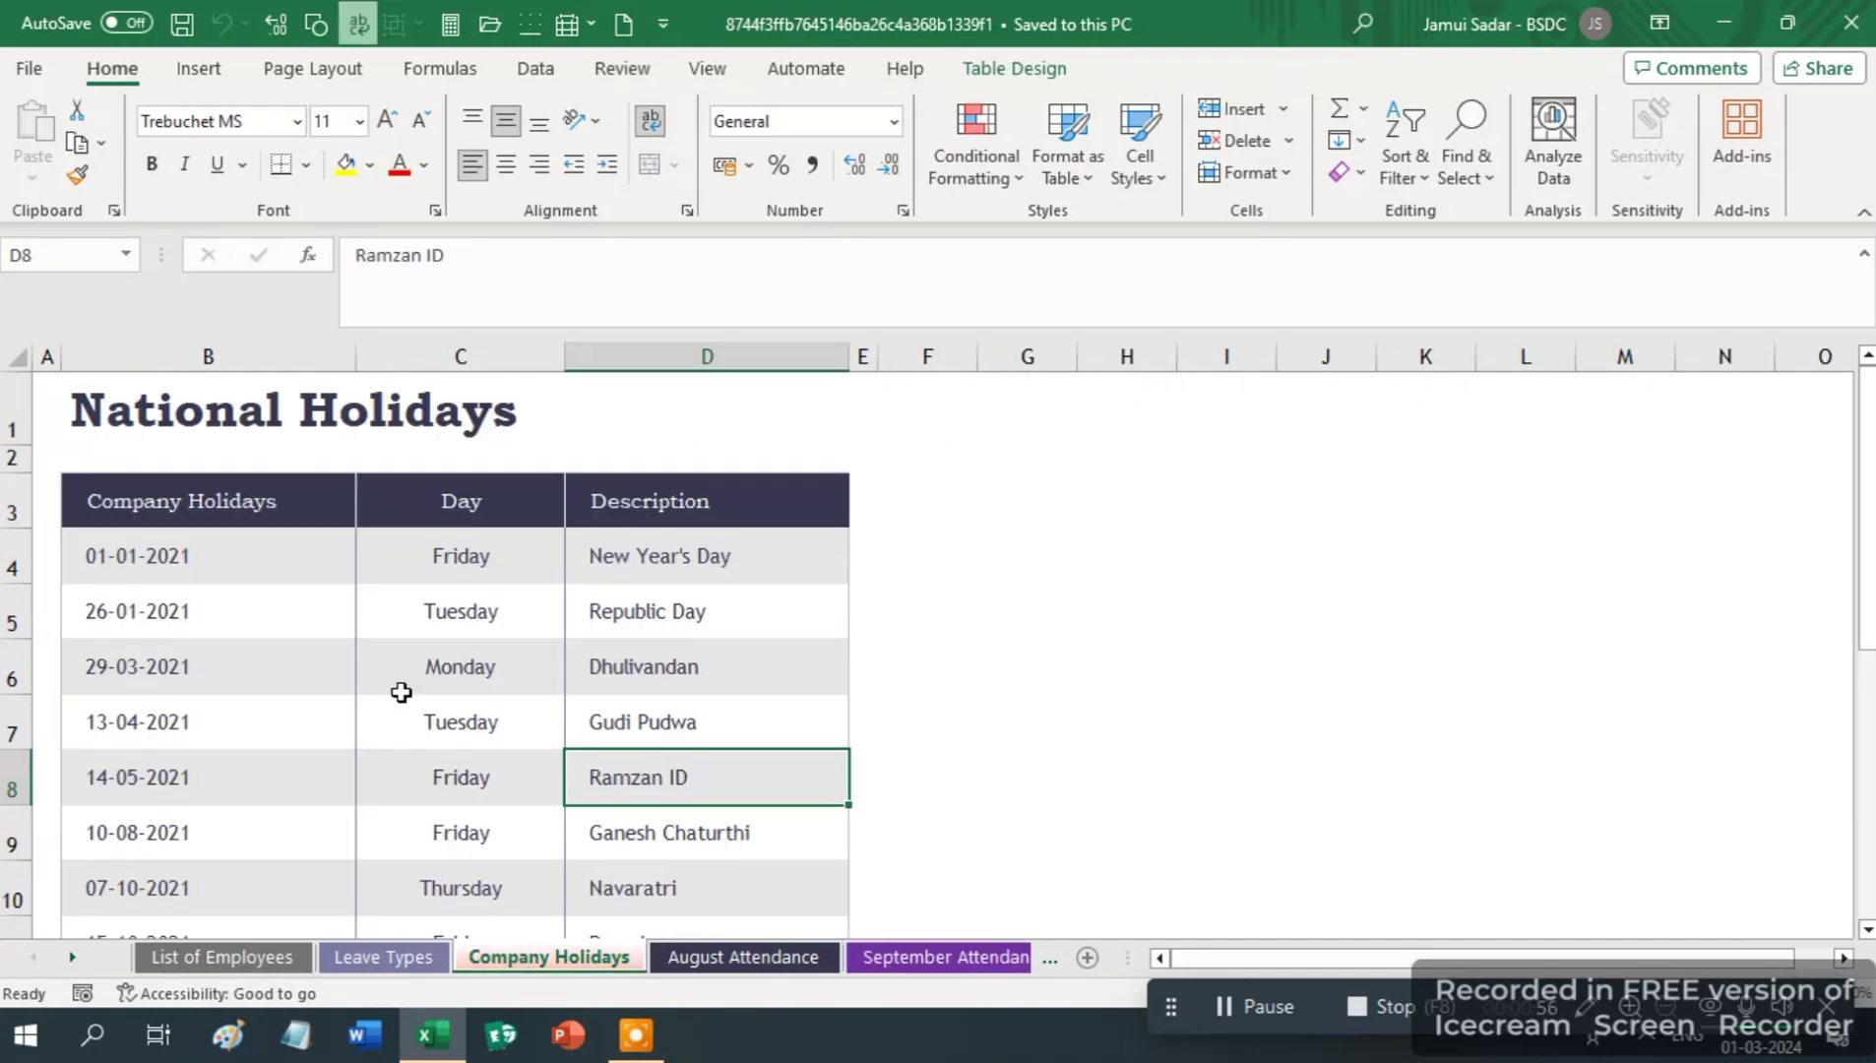
pyautogui.click(15, 502)
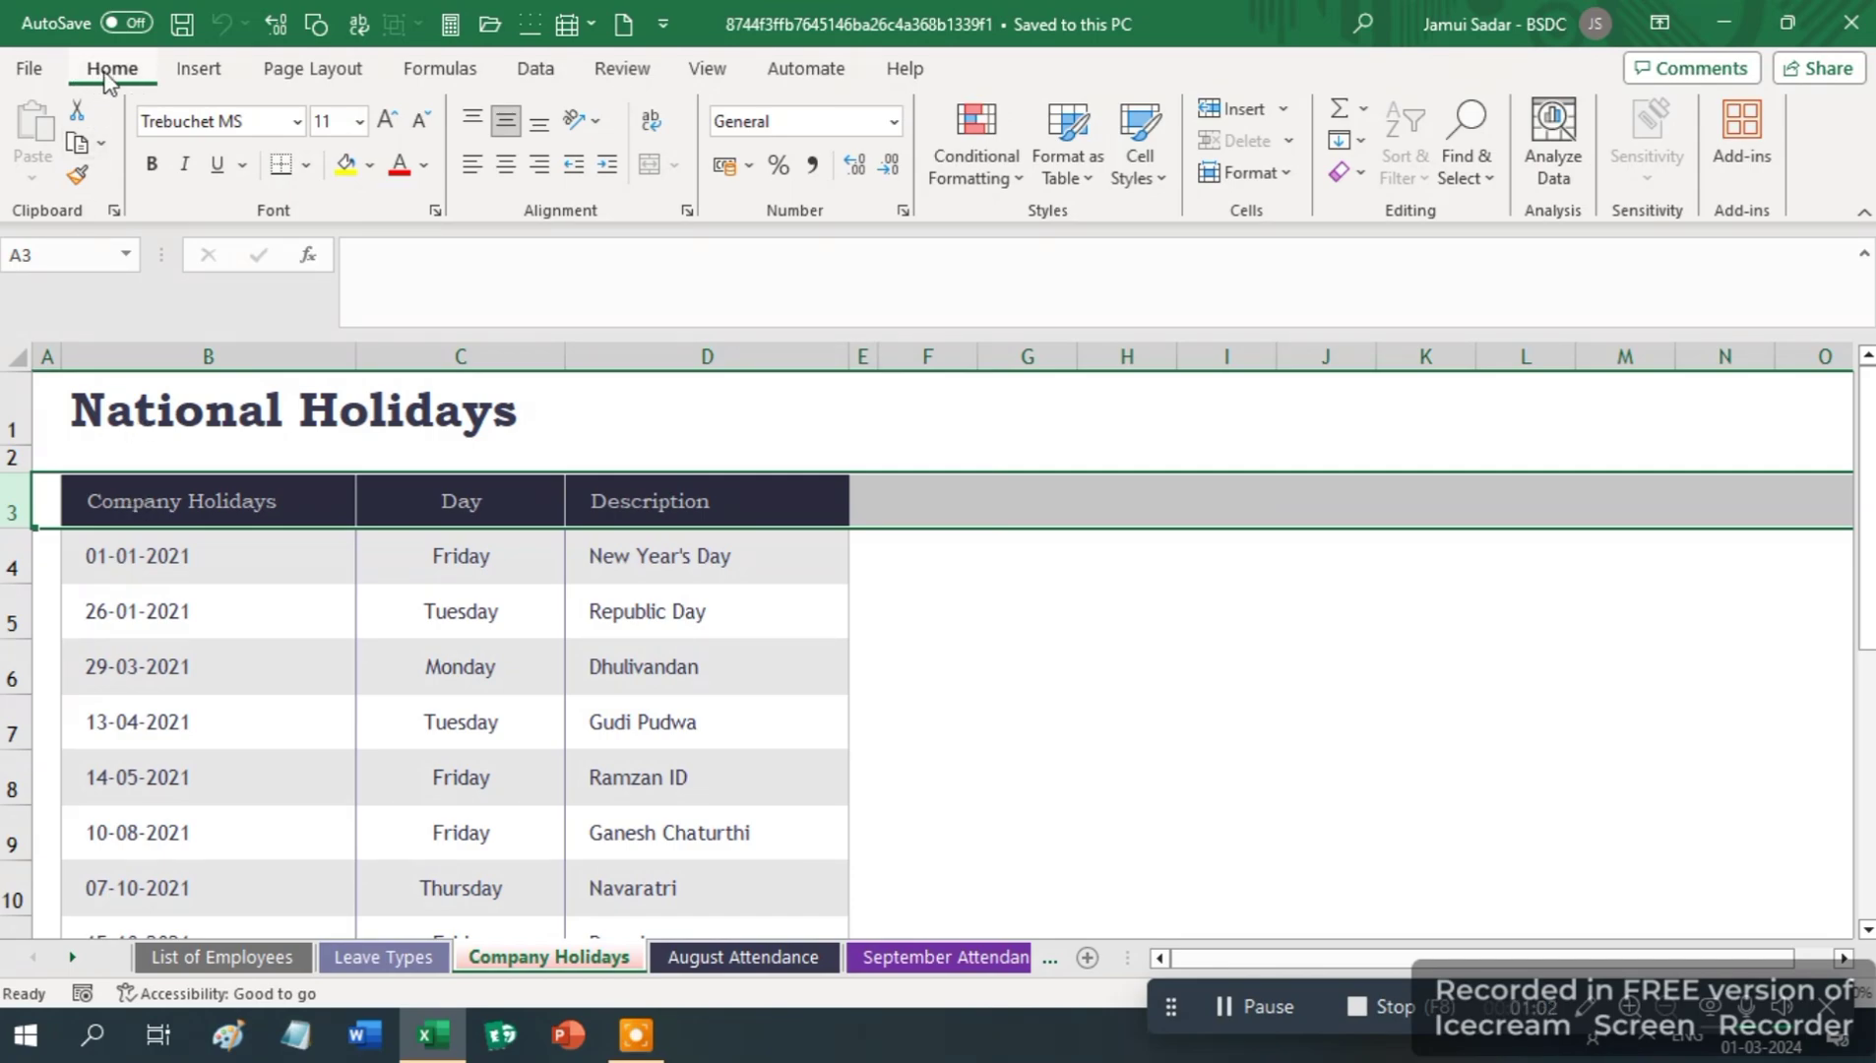
pyautogui.click(650, 122)
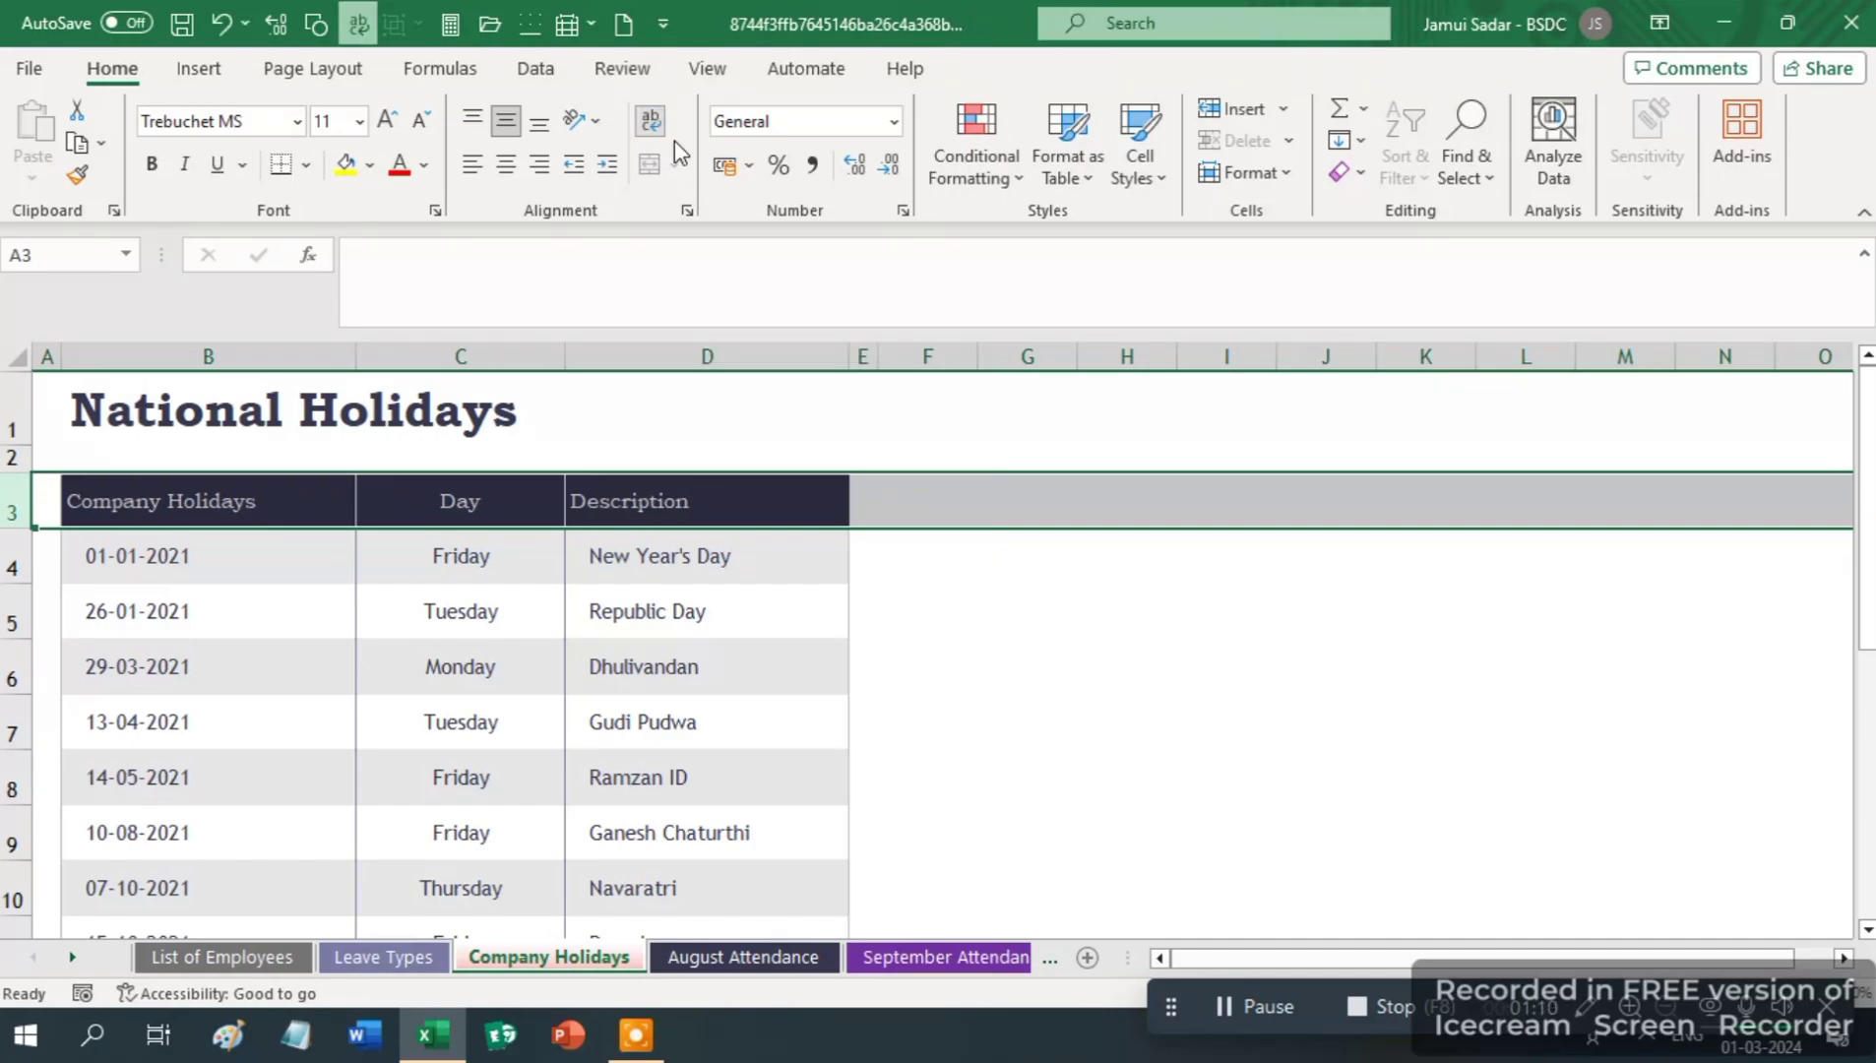
pyautogui.click(1223, 1006)
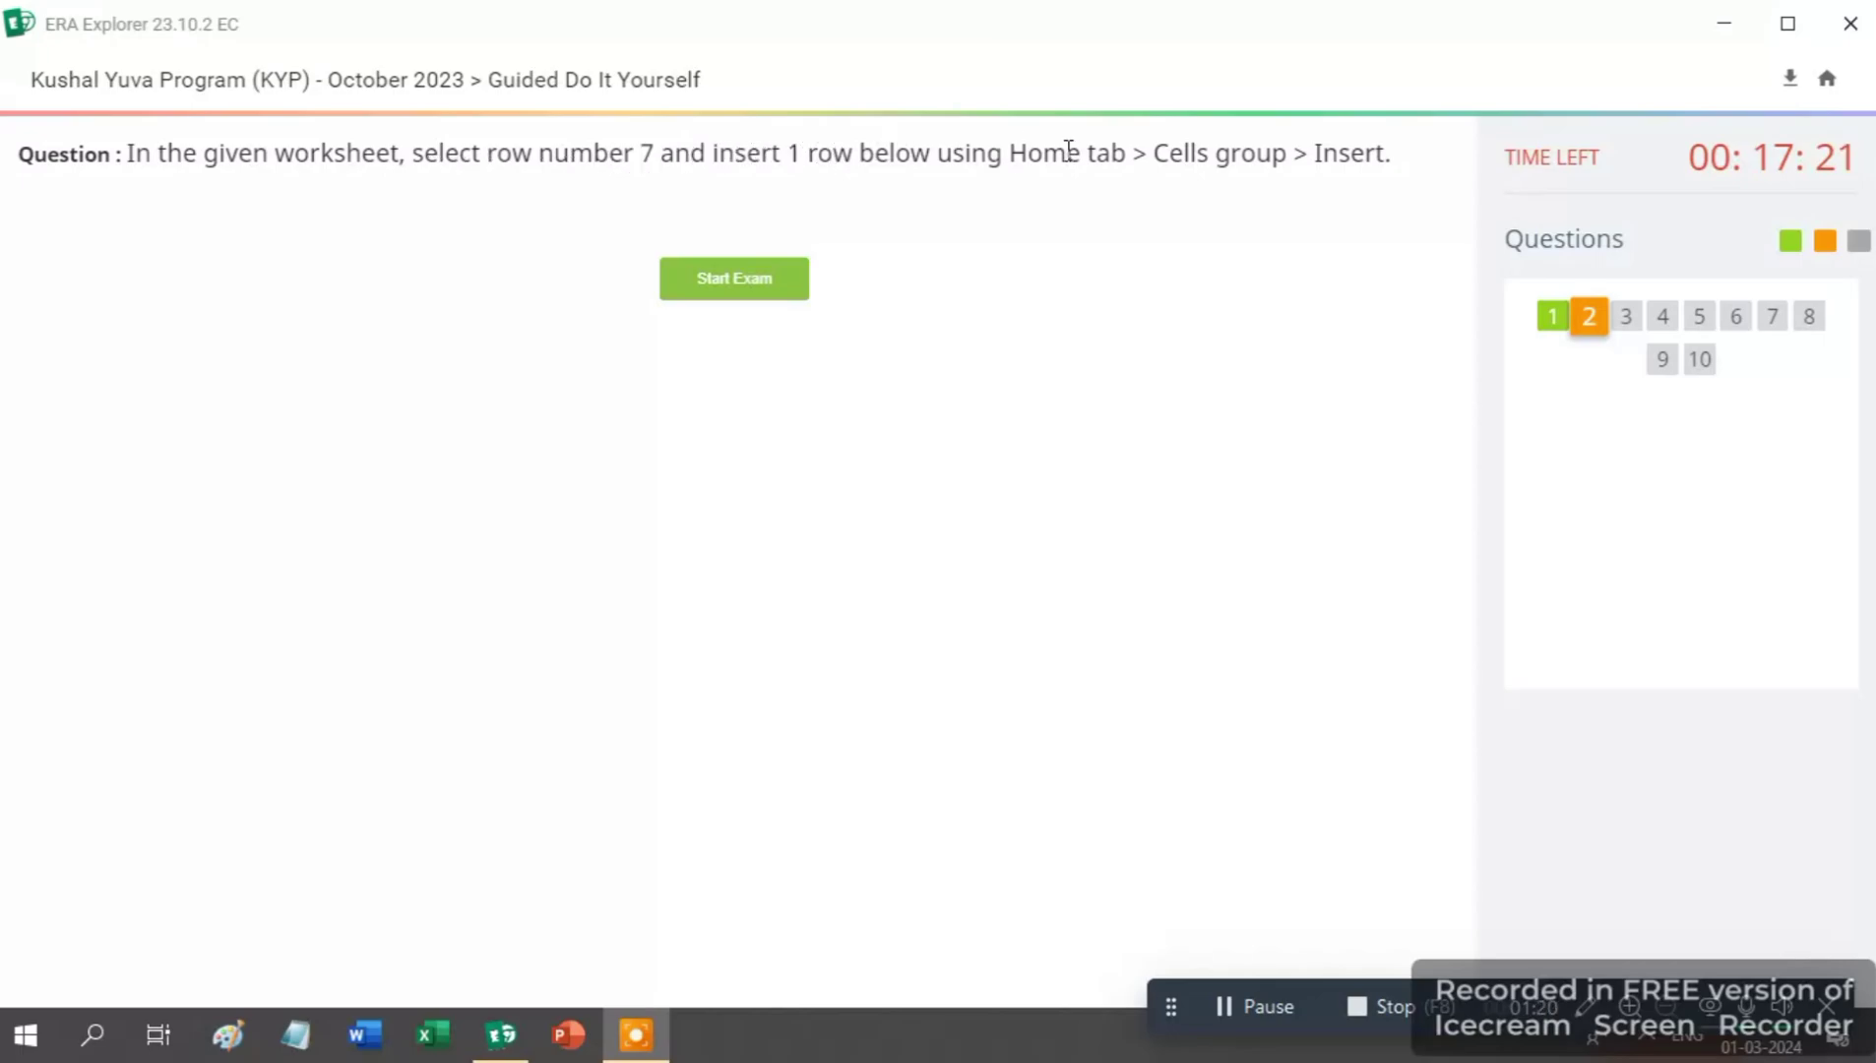
# - Open the question 2 worksheet from ERA Explorer and insert one sheet row at row 7 of the Invoice sheet
pyautogui.click(844, 384)
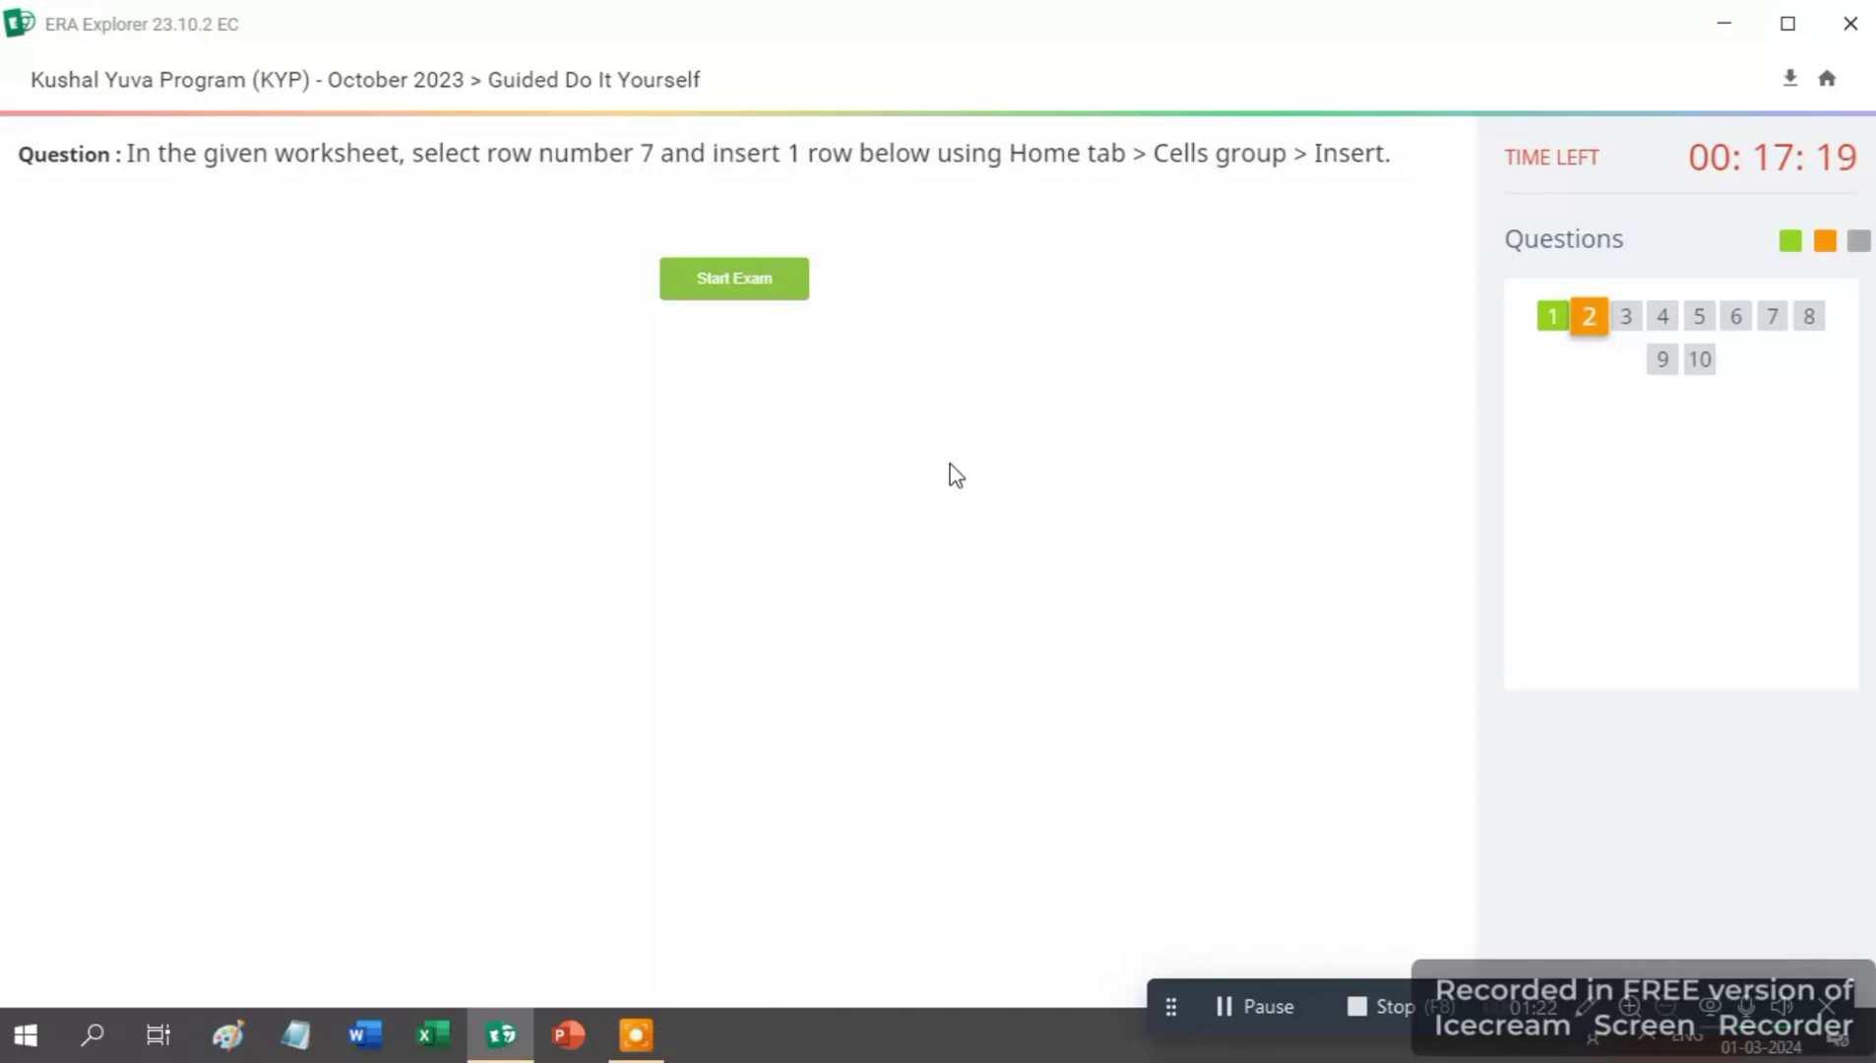
pyautogui.press('Return')
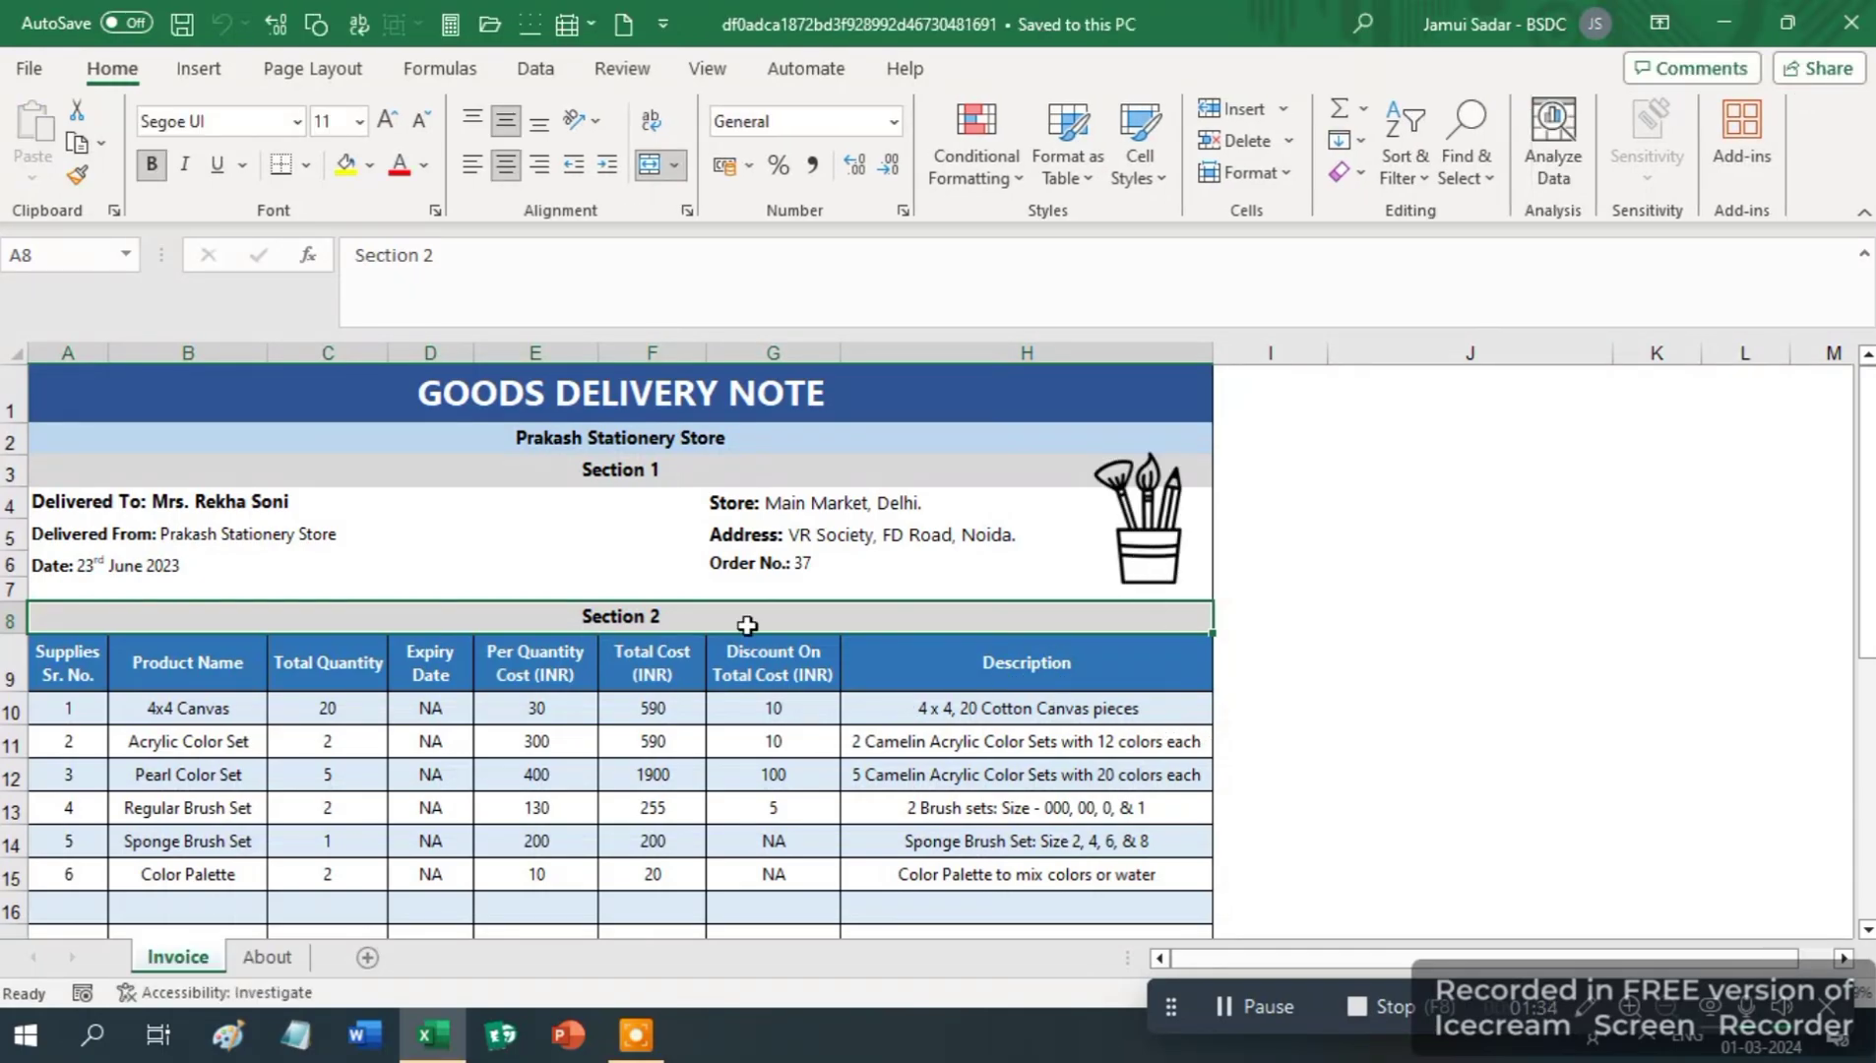
pyautogui.click(12, 590)
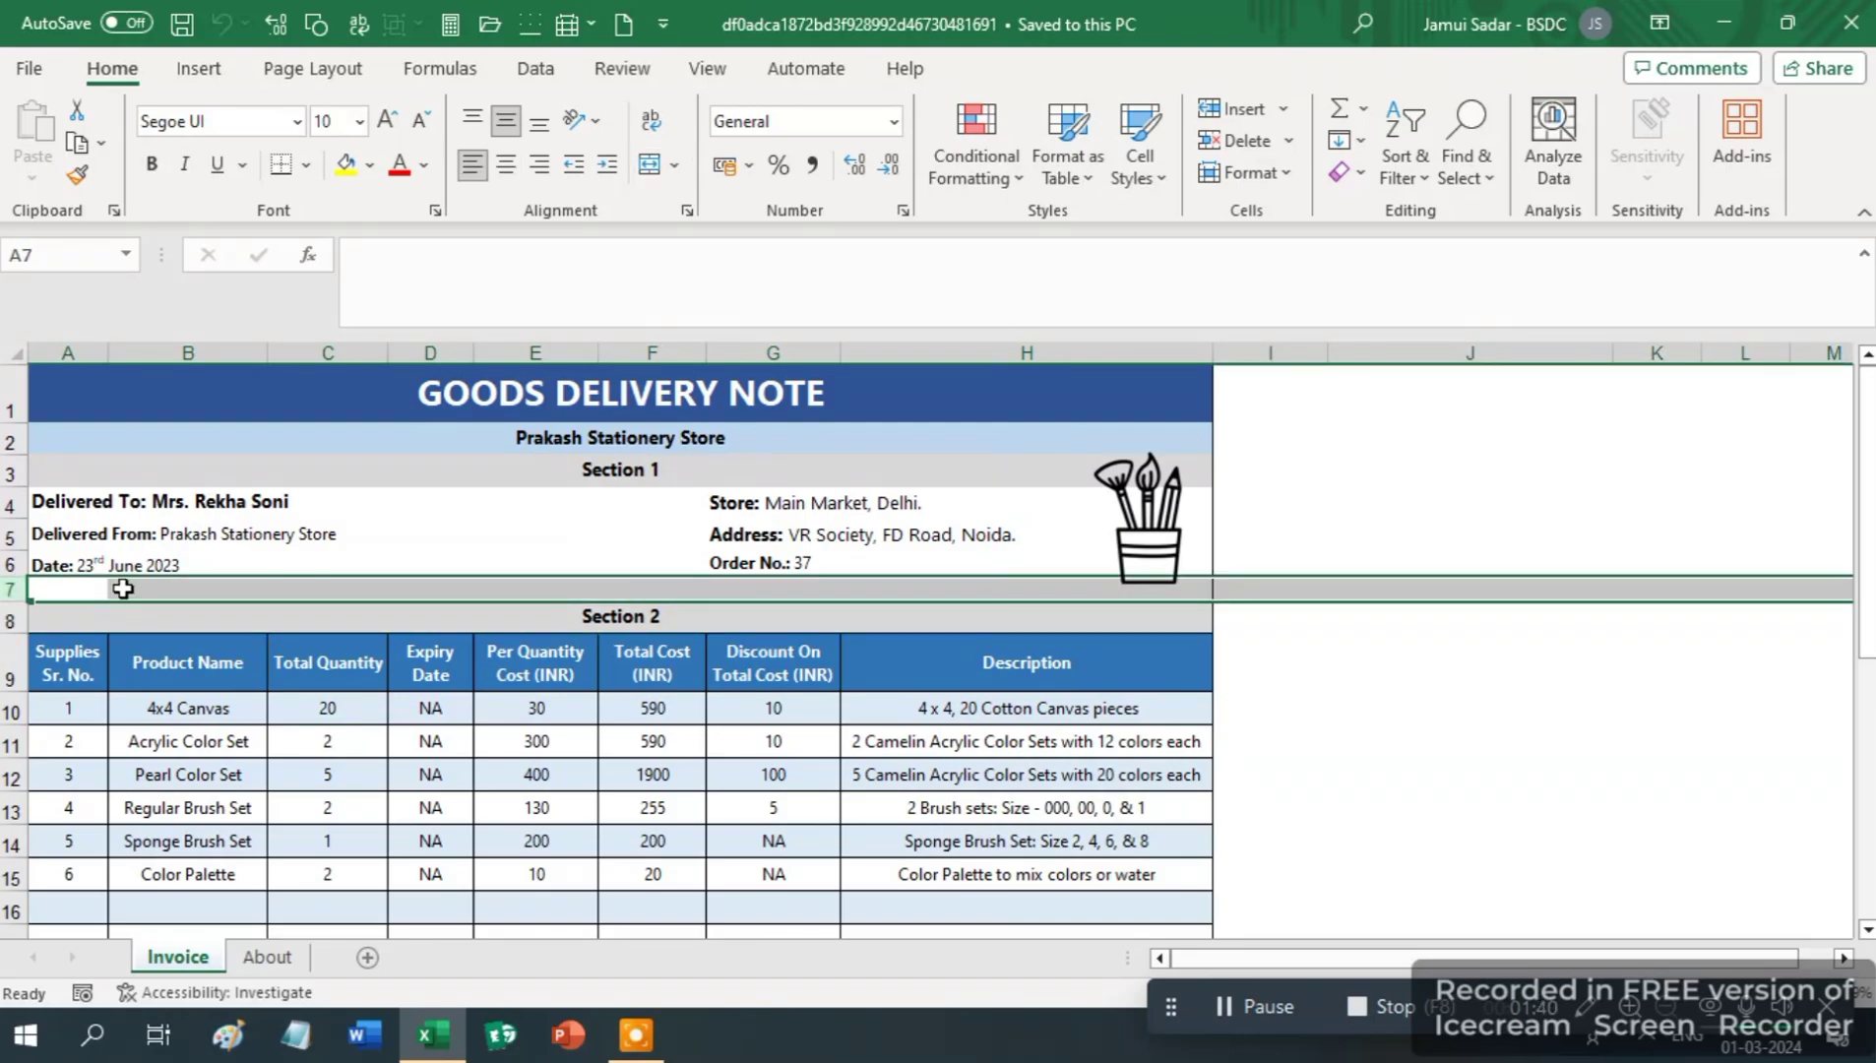
pyautogui.click(1286, 113)
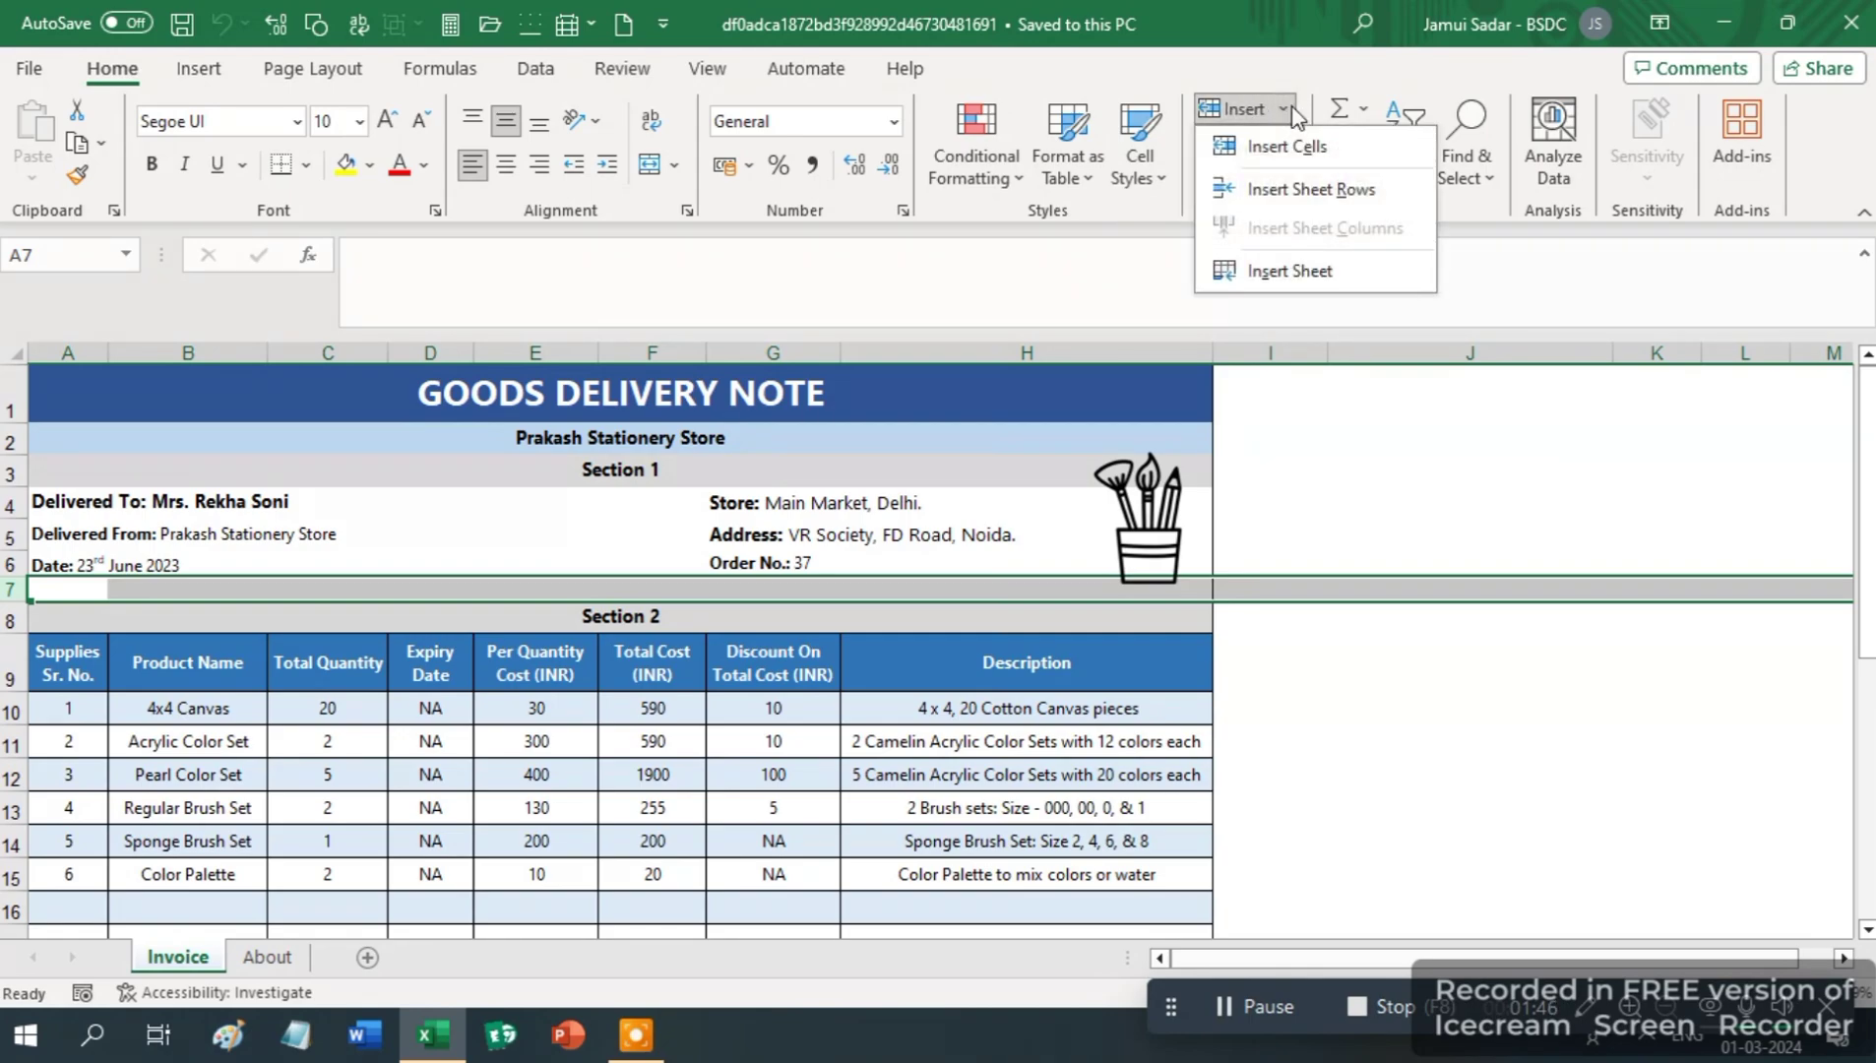
pyautogui.click(1327, 187)
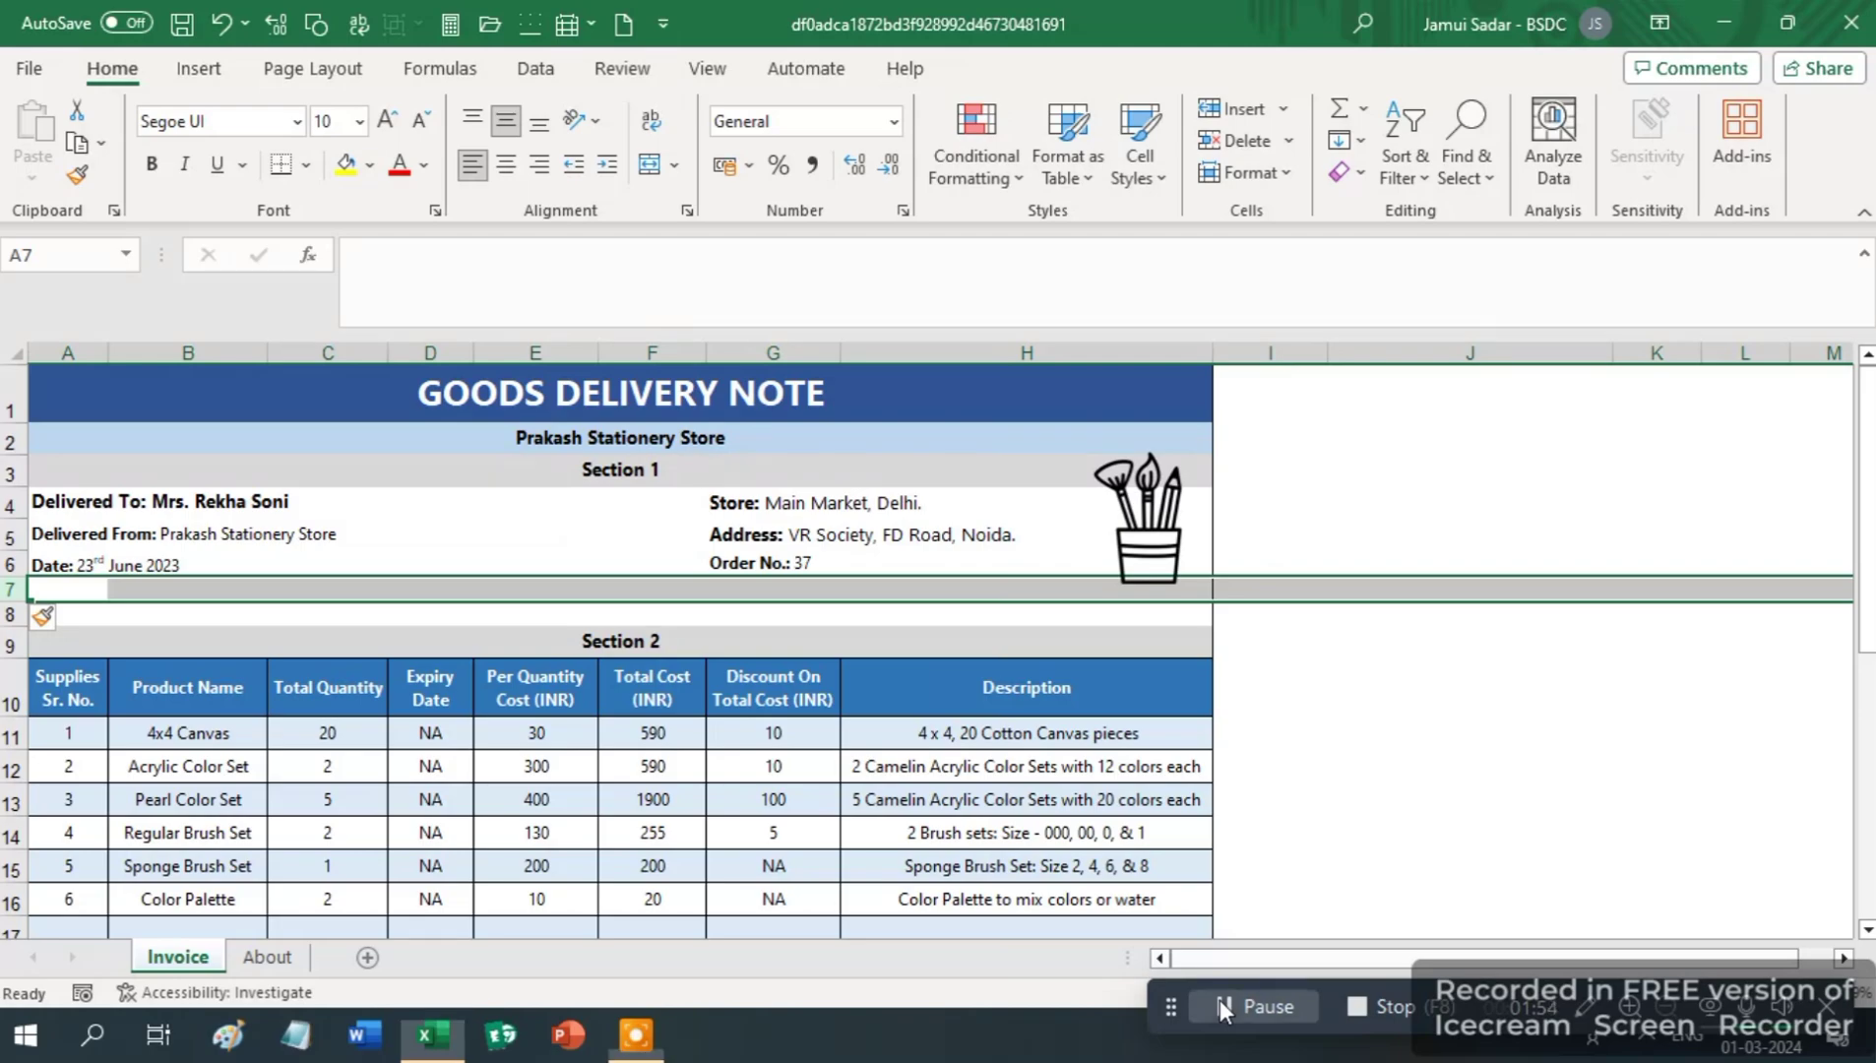
pyautogui.click(1219, 1000)
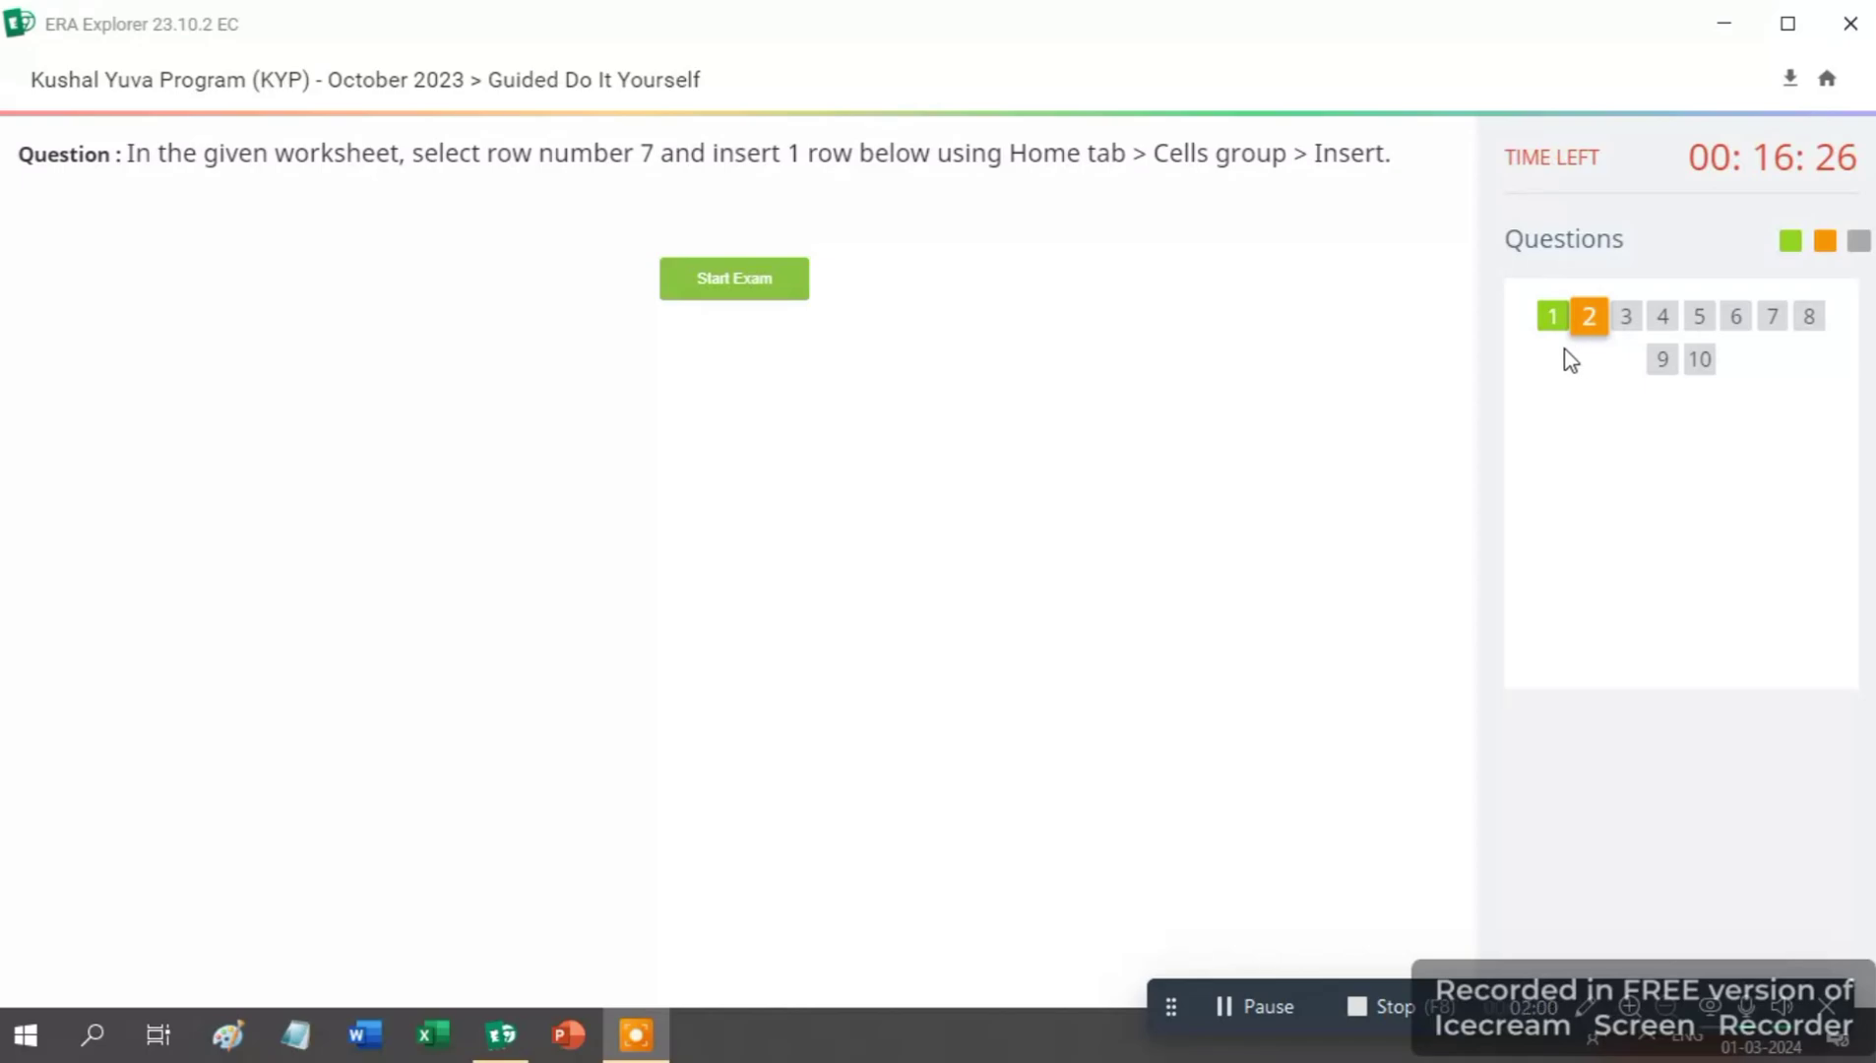
# - Open the question 3 worksheet from ERA Explorer and spell-check the entire sheet, ignoring all occurrences of "Confringo"
pyautogui.click(1629, 325)
pyautogui.click(1629, 323)
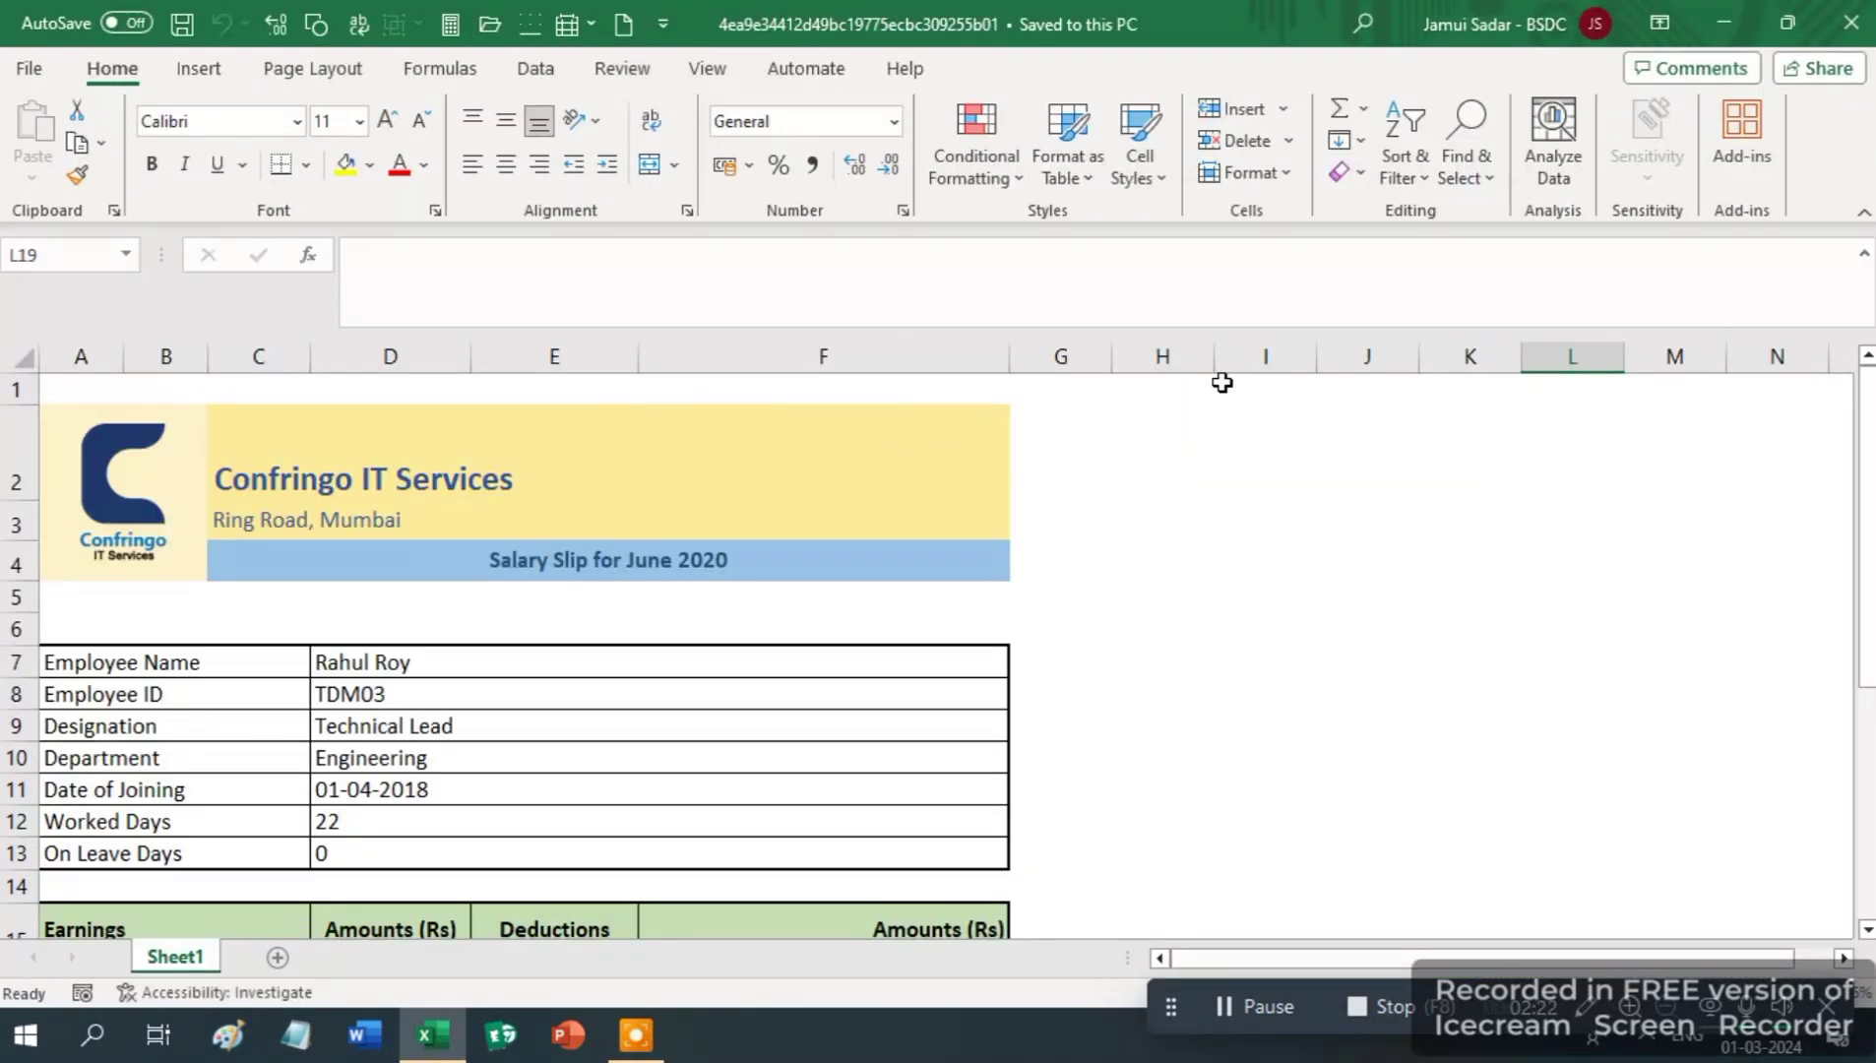
pyautogui.click(622, 71)
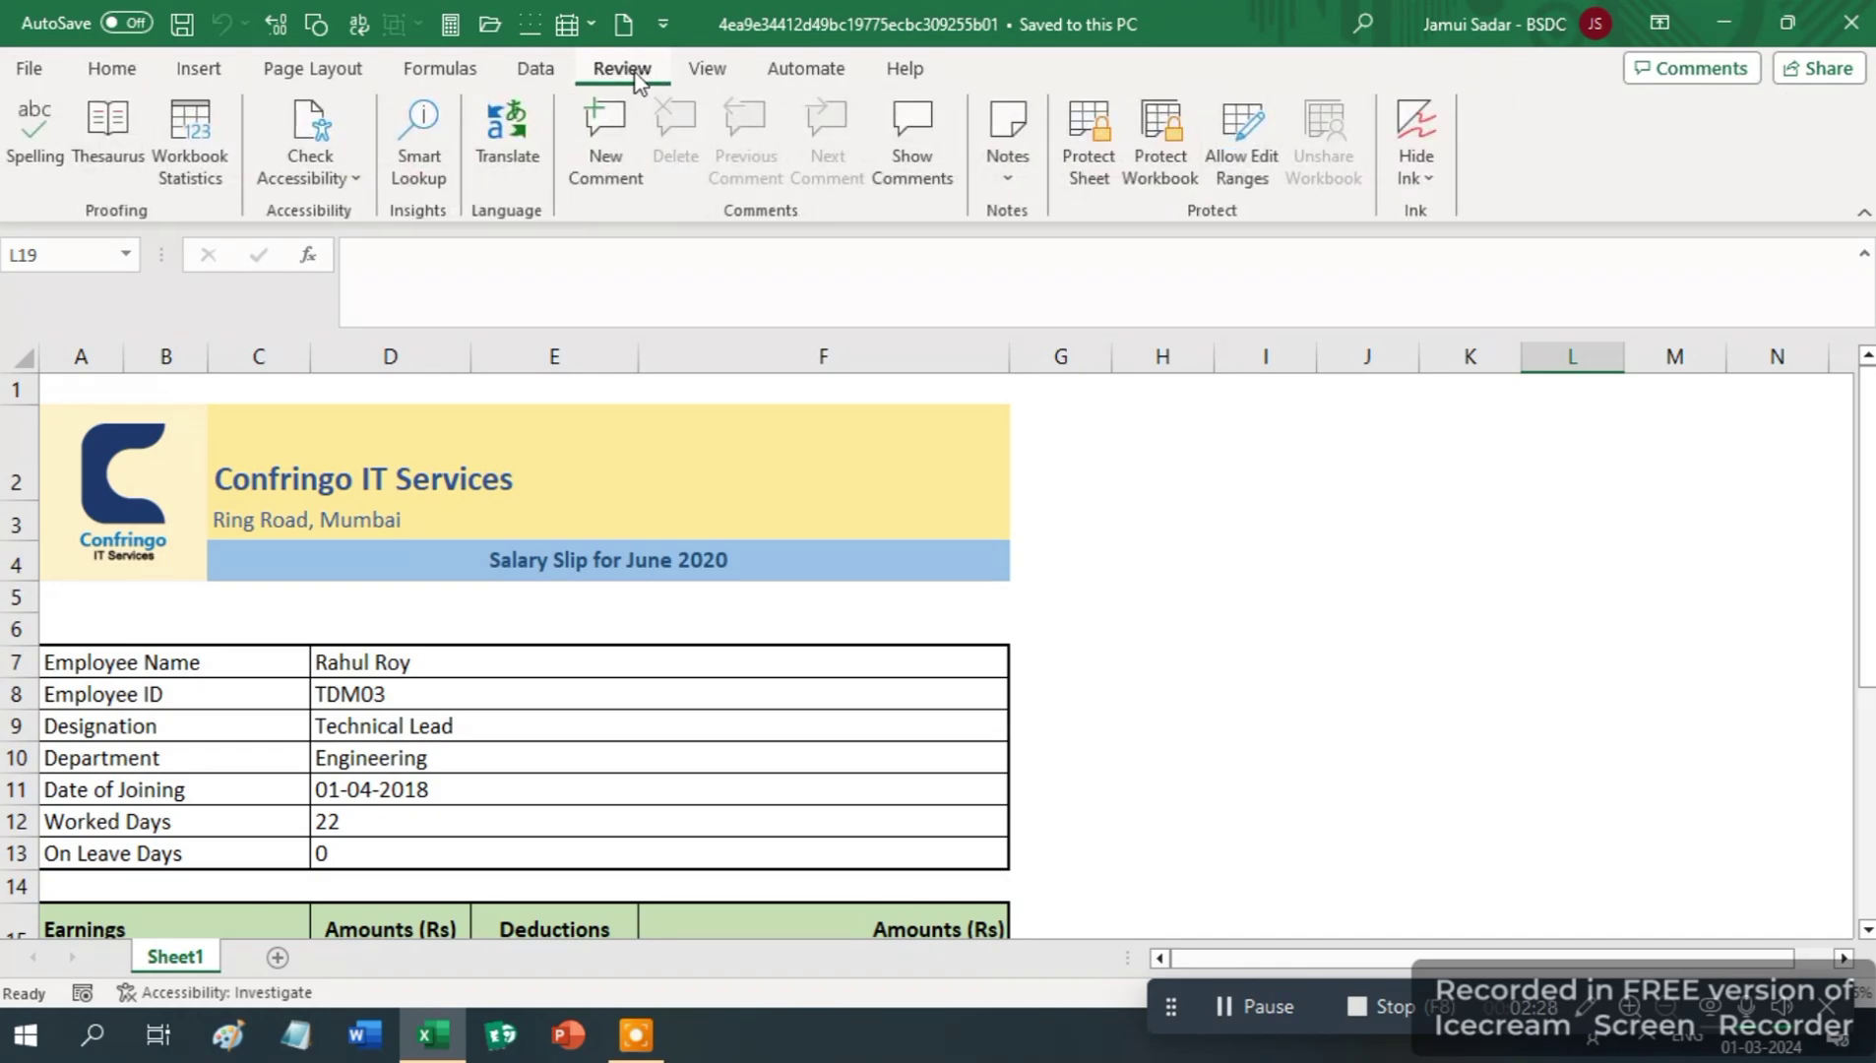
pyautogui.click(39, 158)
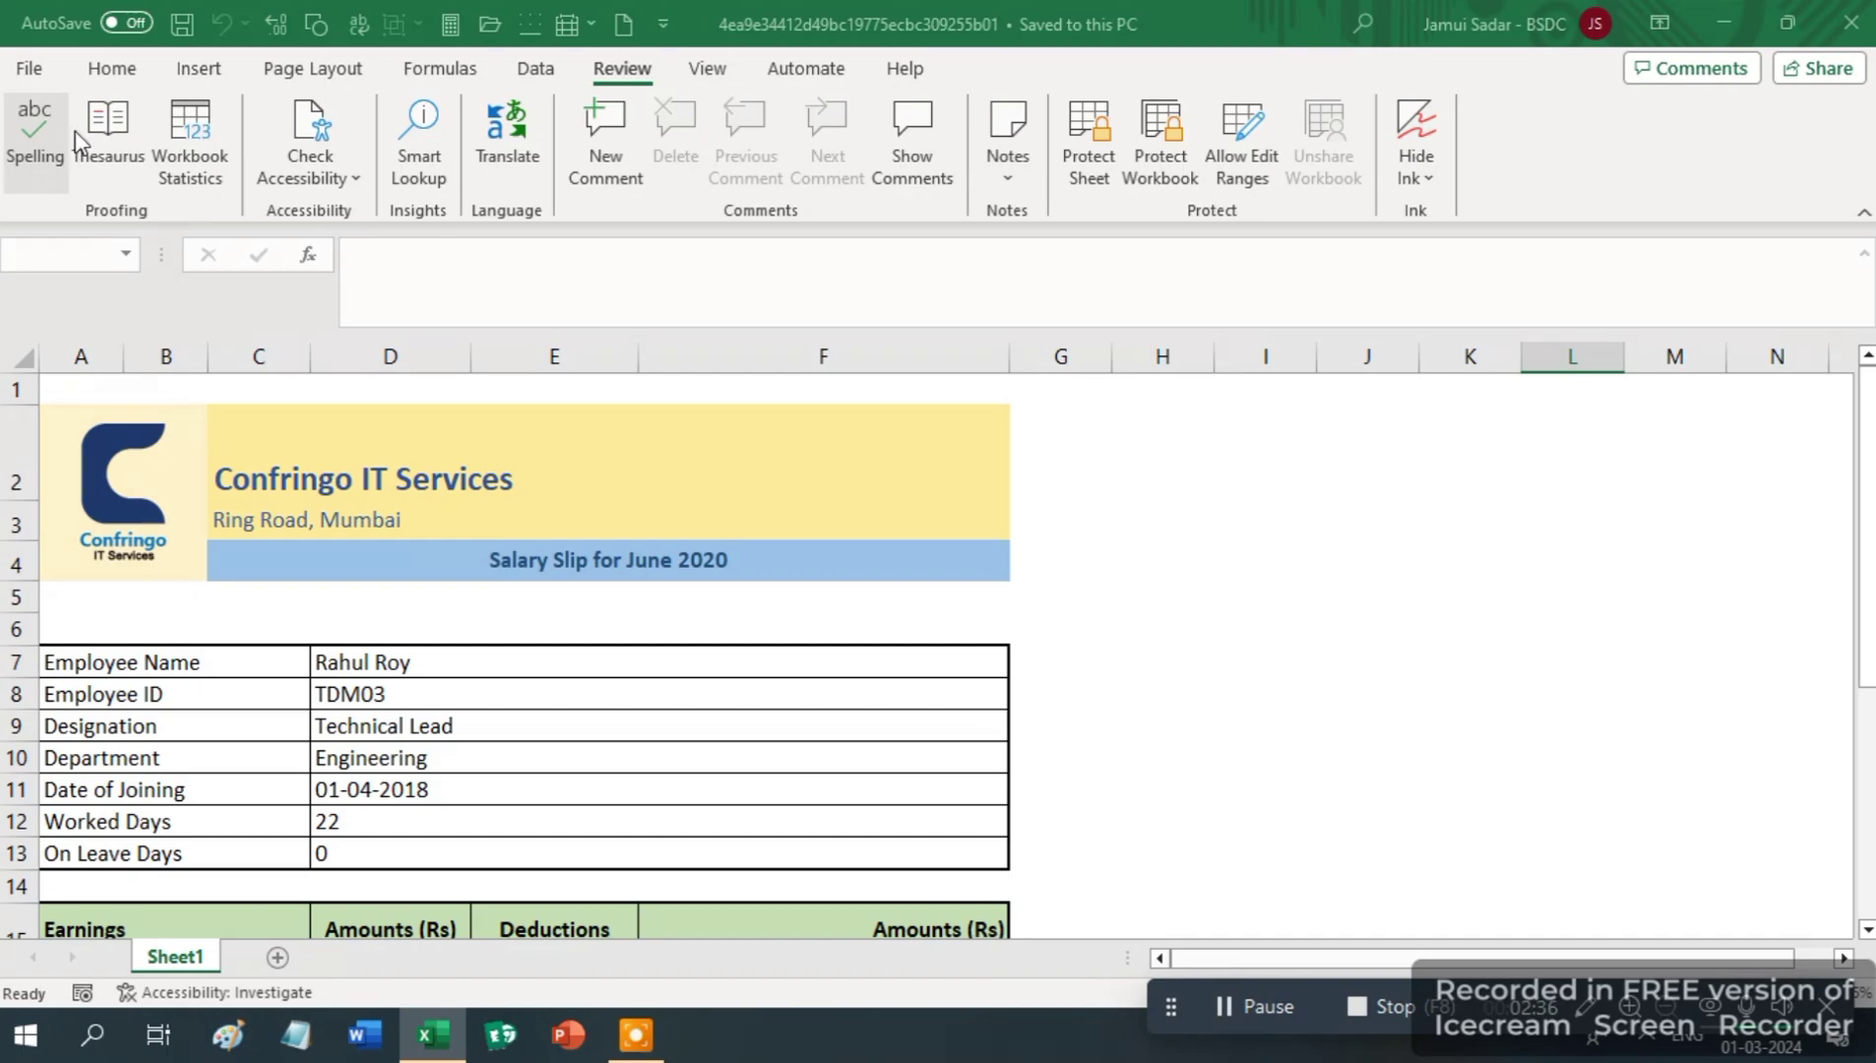
pyautogui.click(40, 161)
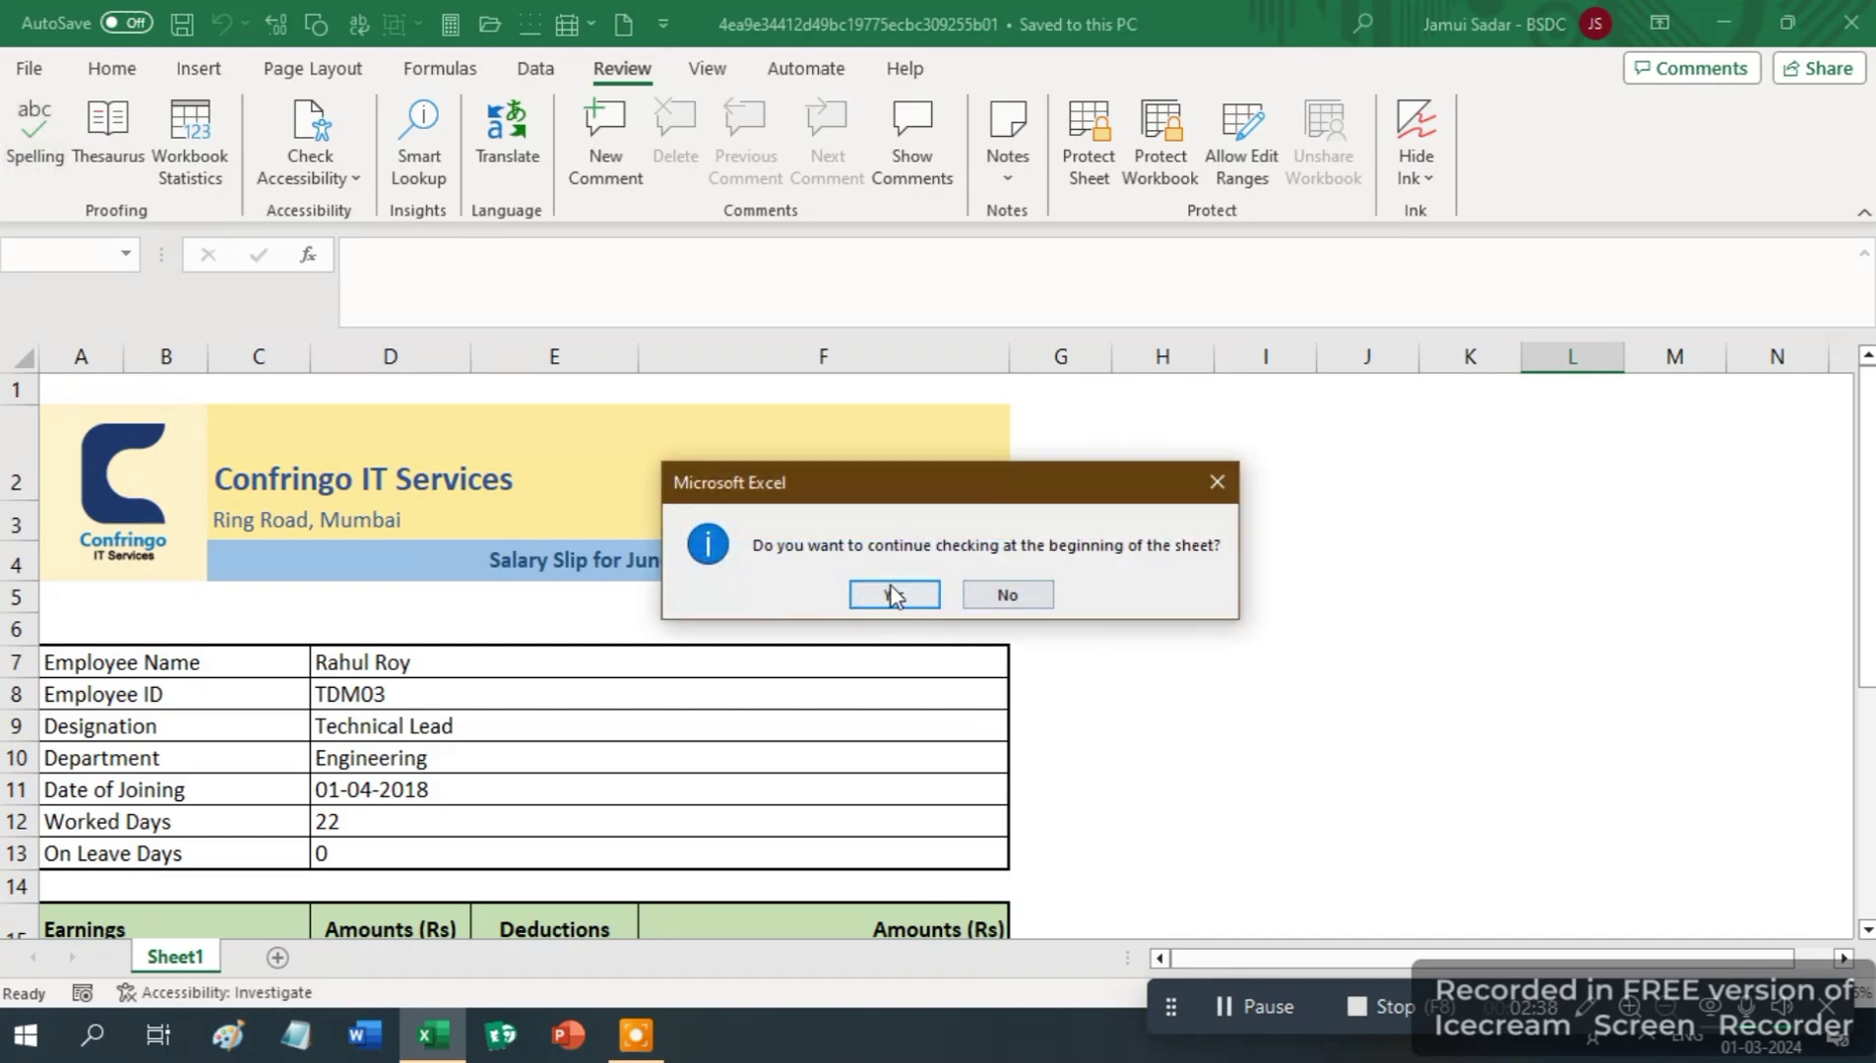
pyautogui.click(892, 596)
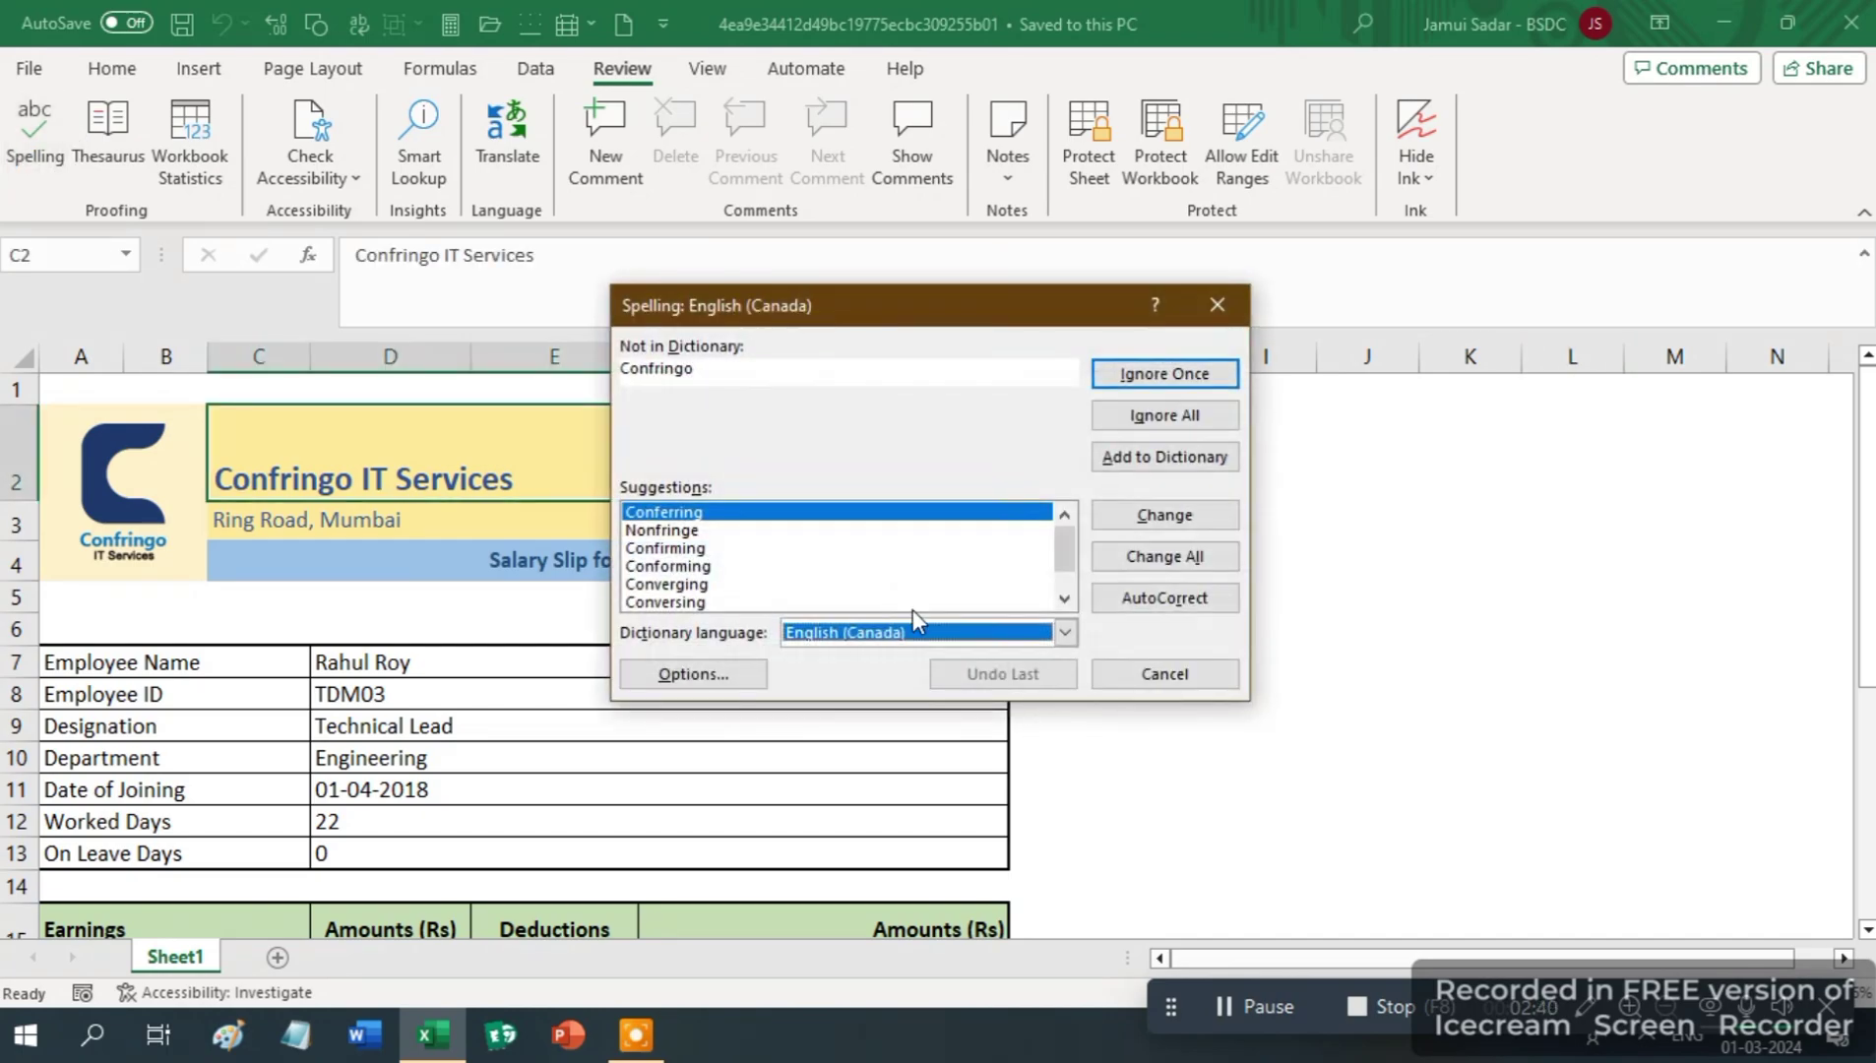
pyautogui.click(1165, 418)
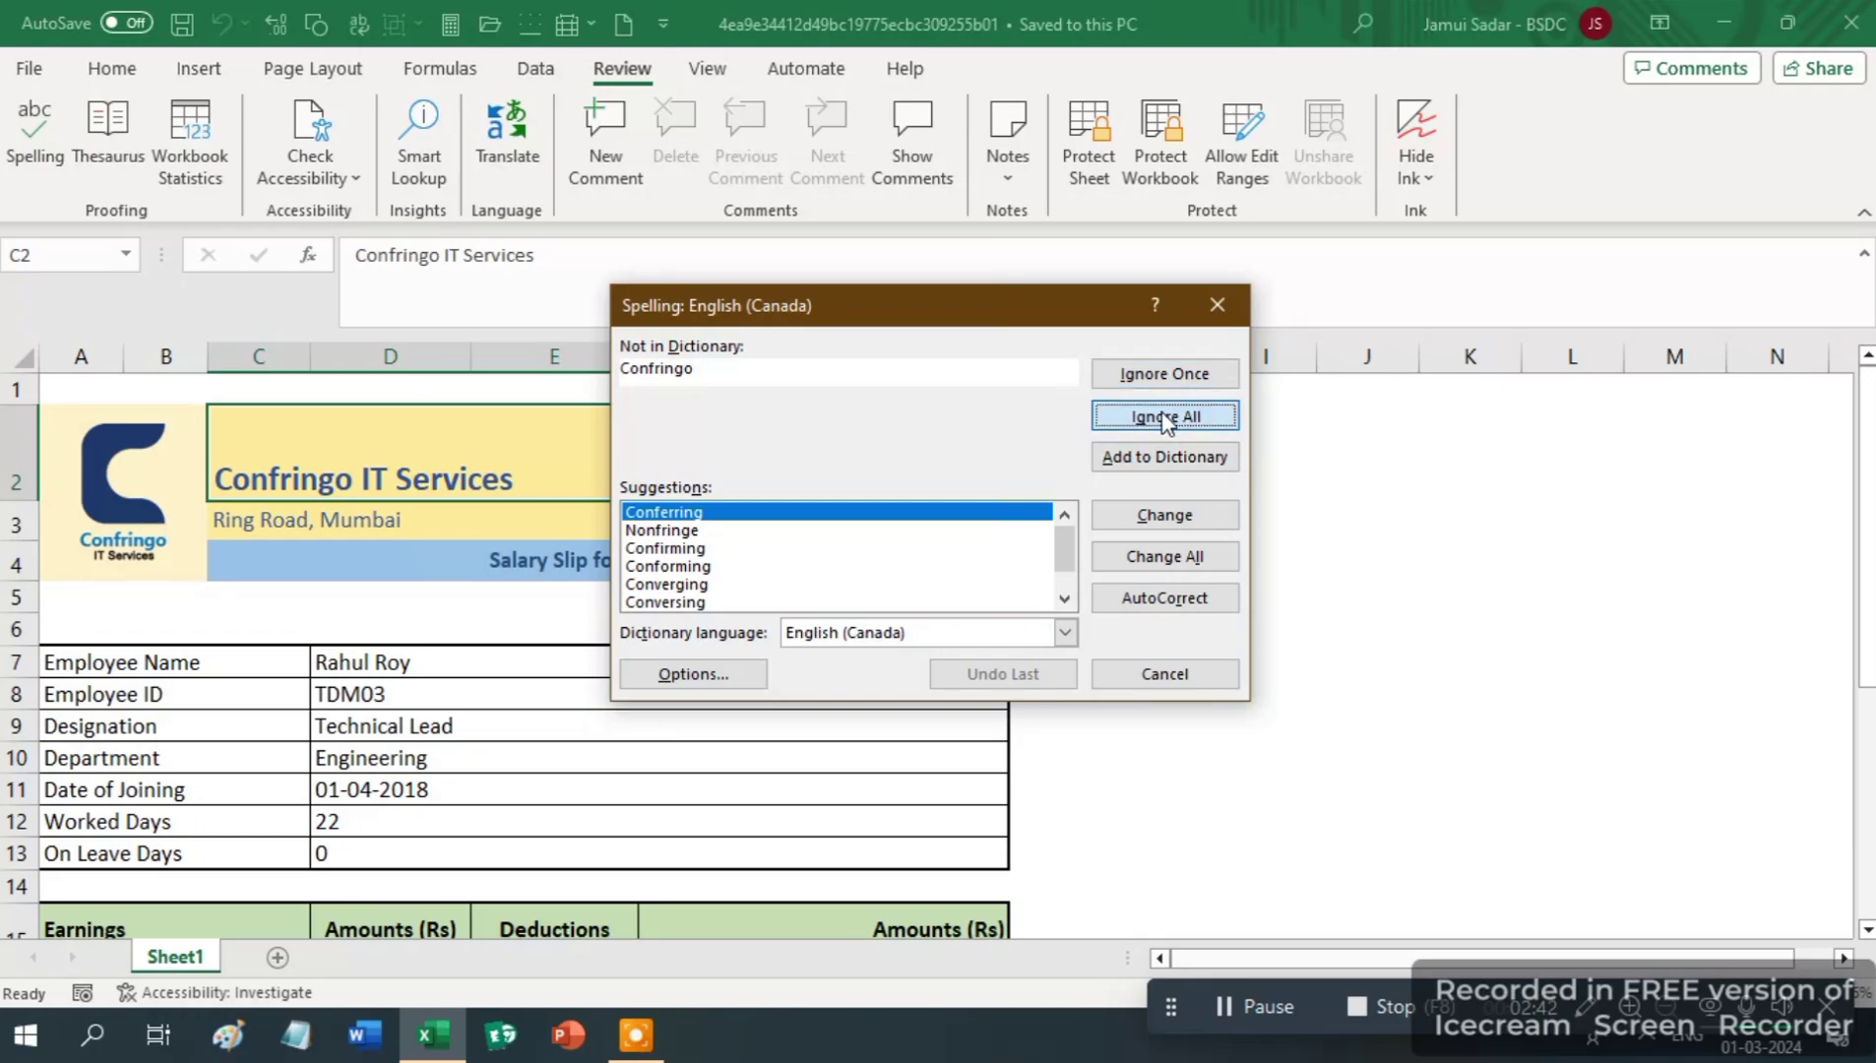
pyautogui.click(942, 595)
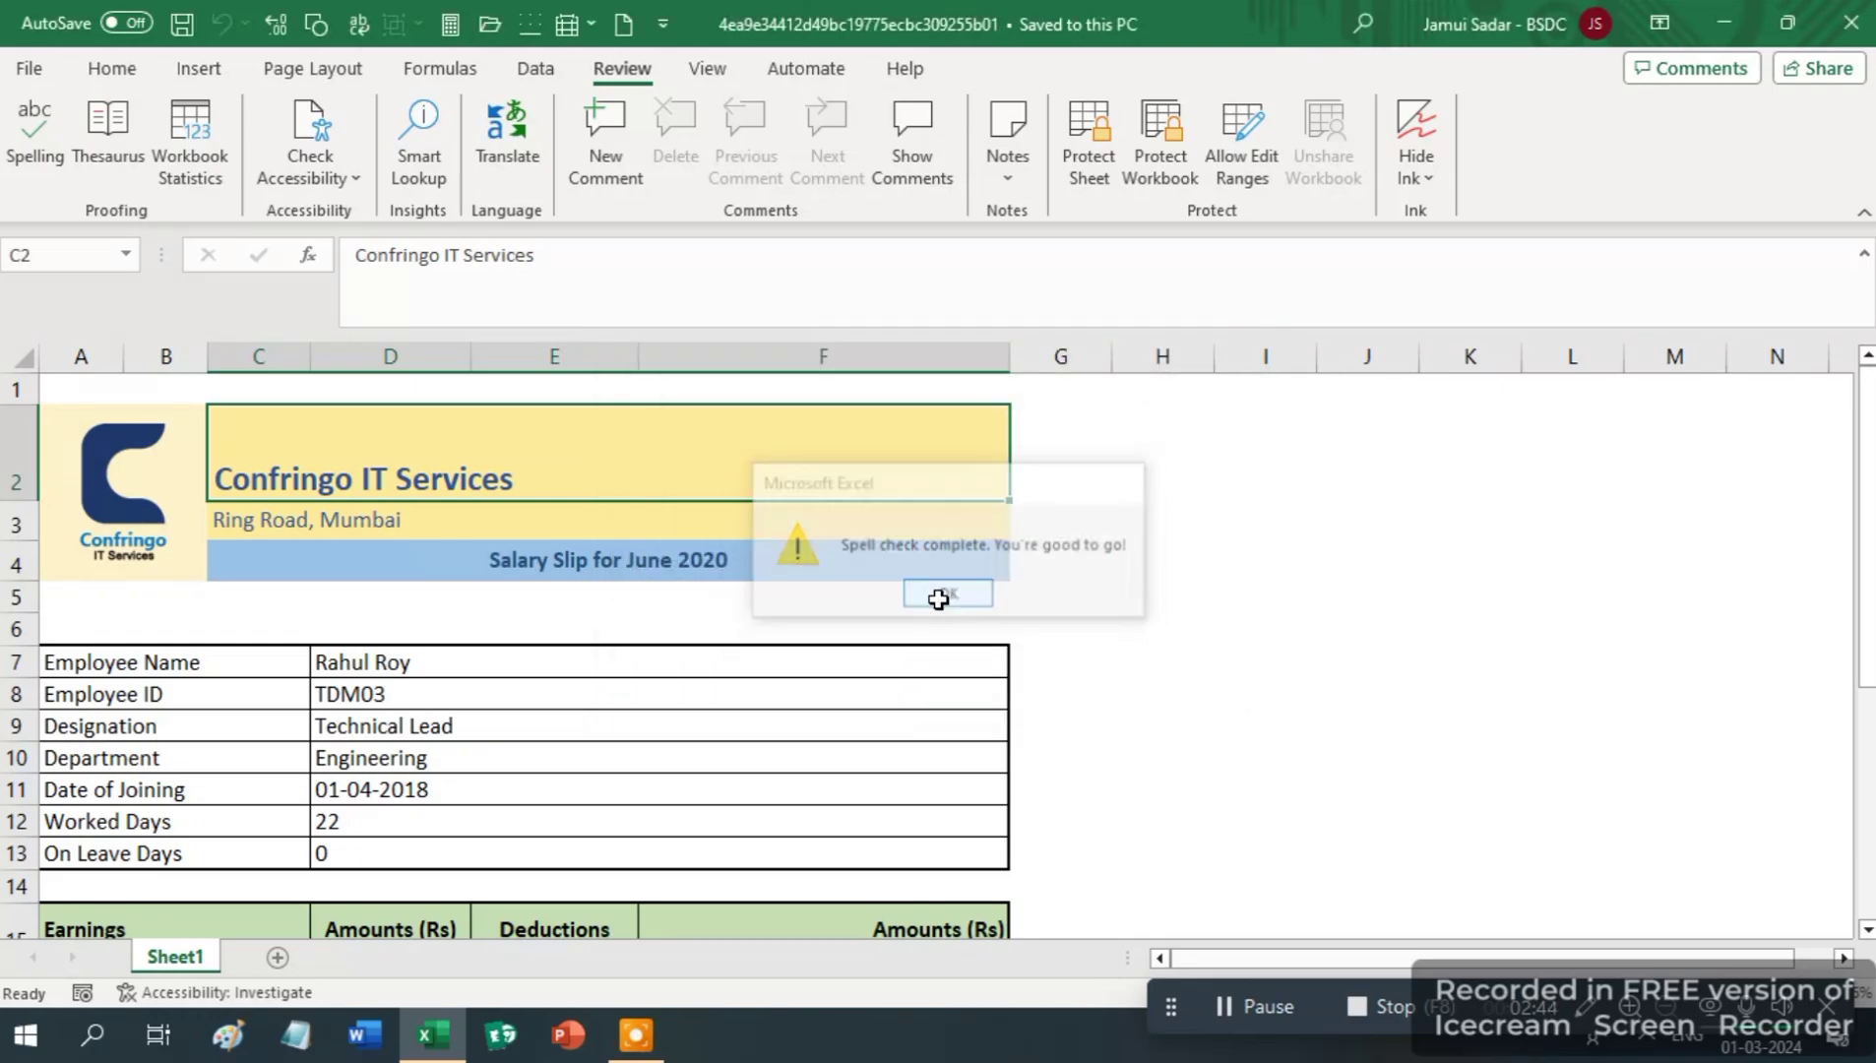
pyautogui.click(1223, 1005)
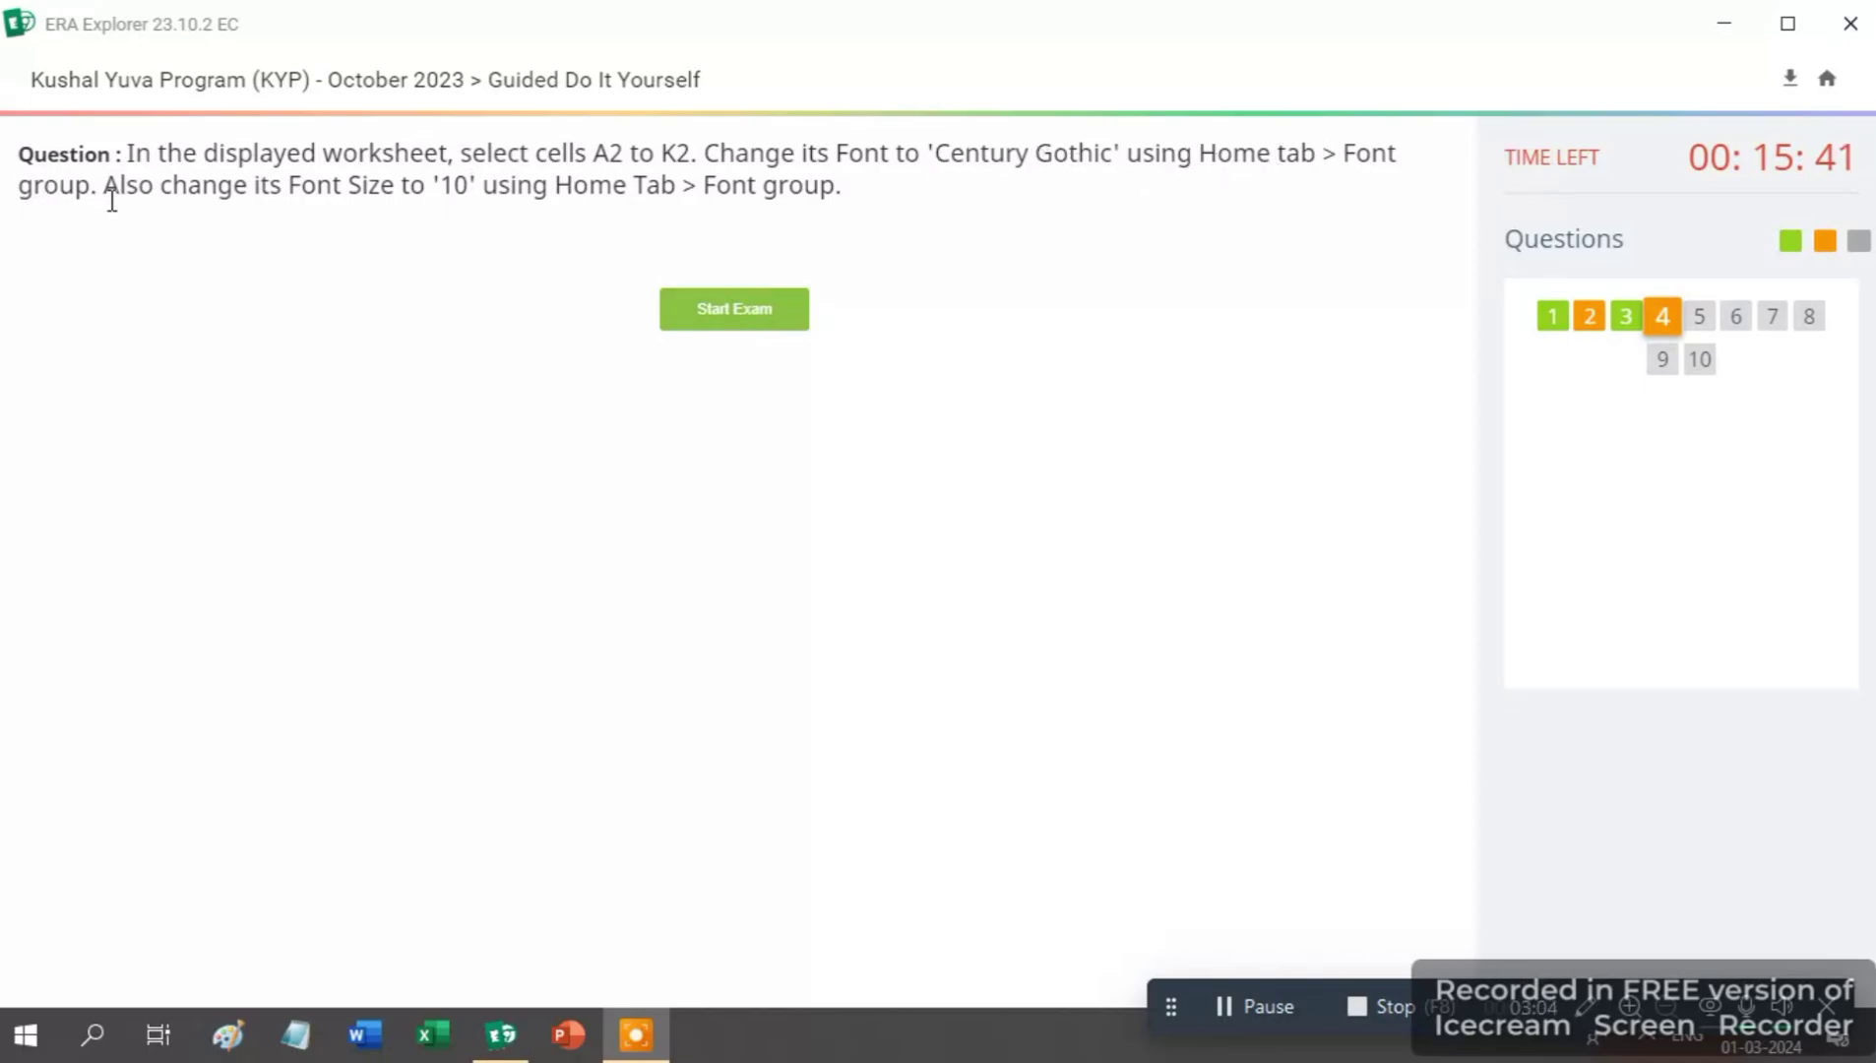
# - Open the question 4 worksheet from ERA Explorer and set the font of cells A2 to K2 to Century Gothic
pyautogui.click(749, 339)
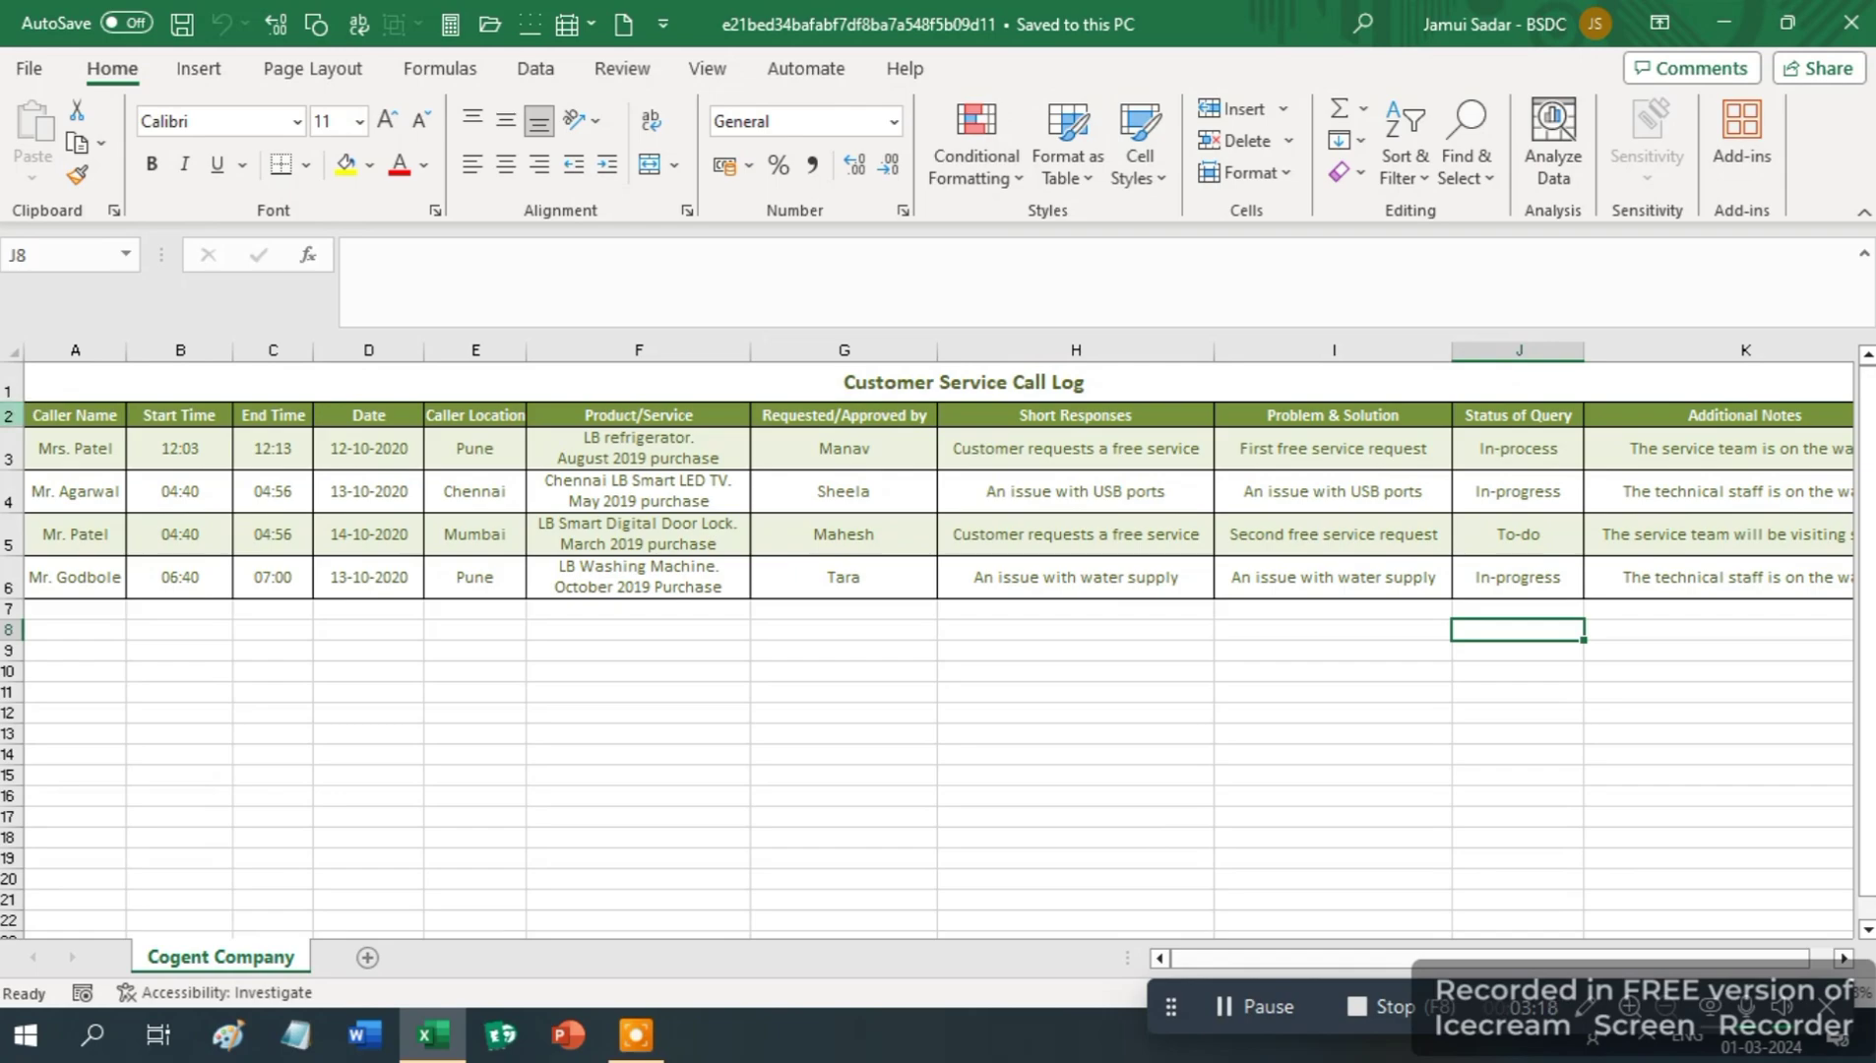
pyautogui.moveTo(40, 414); pyautogui.dragTo(1757, 418)
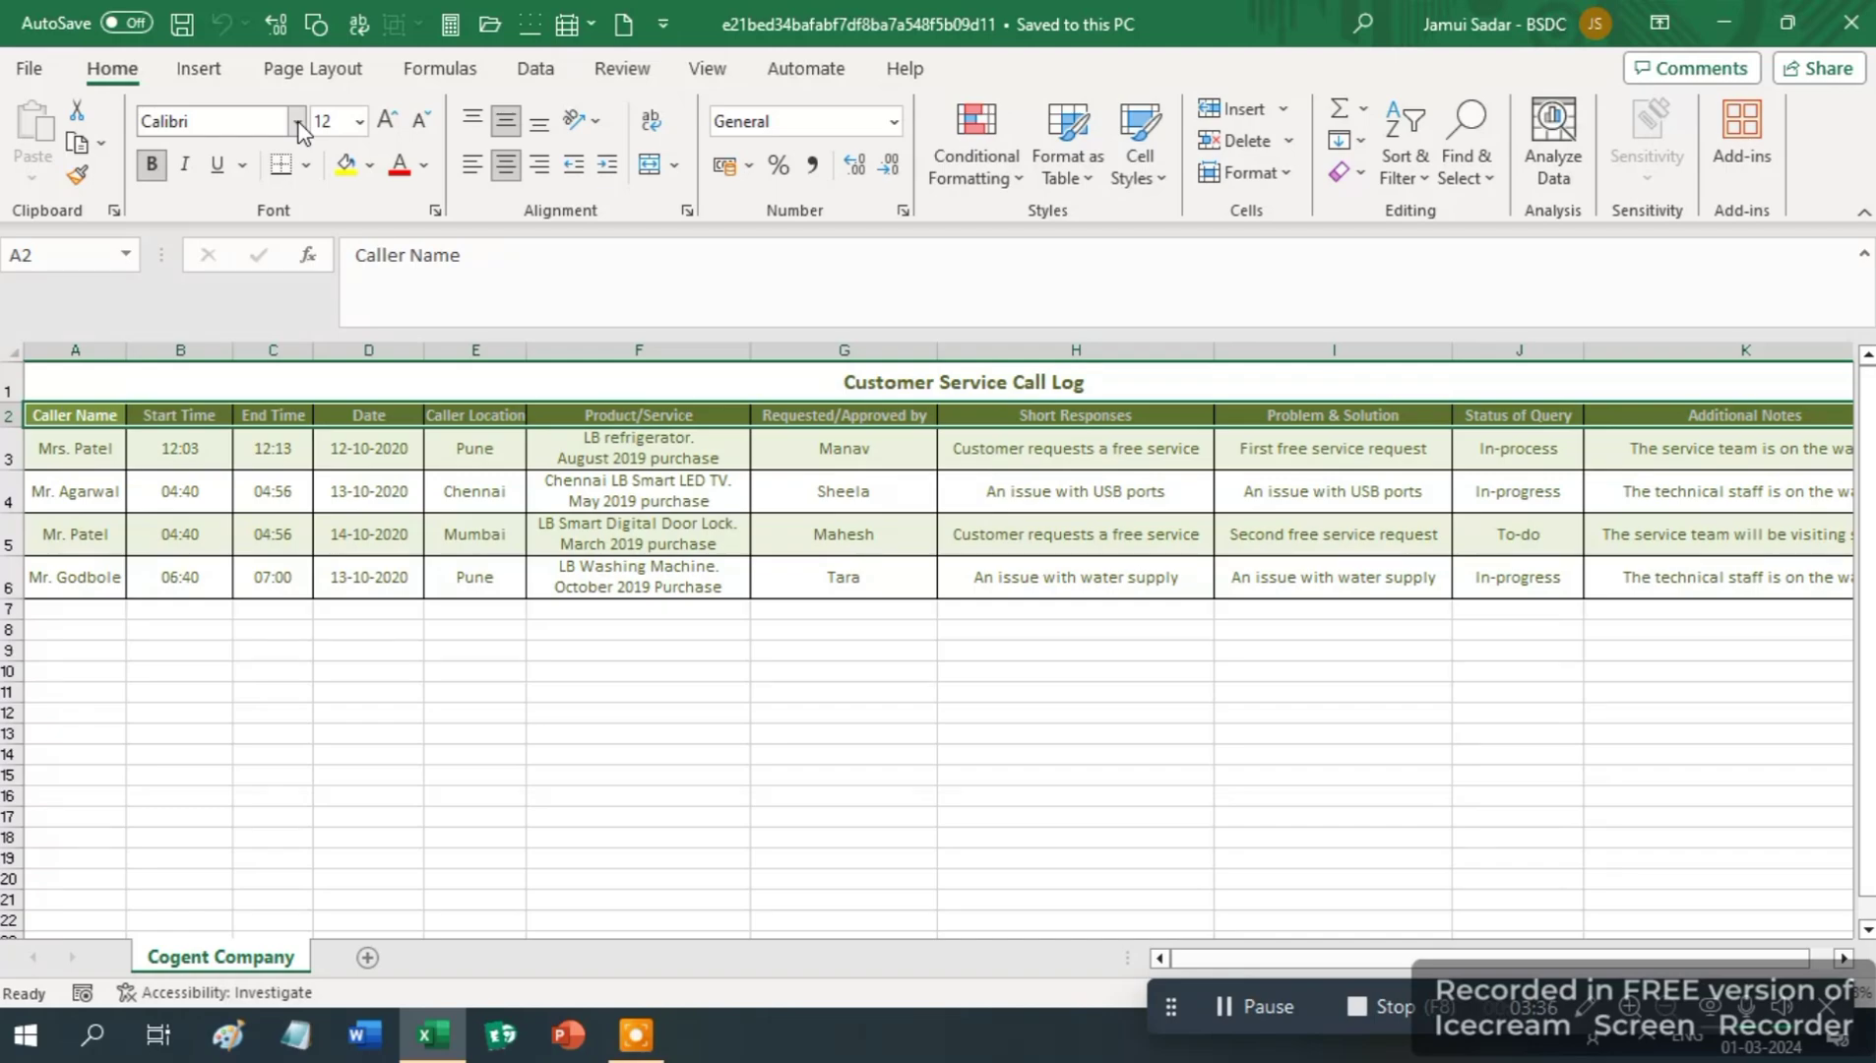
pyautogui.hotkey('ctrl', 'p')
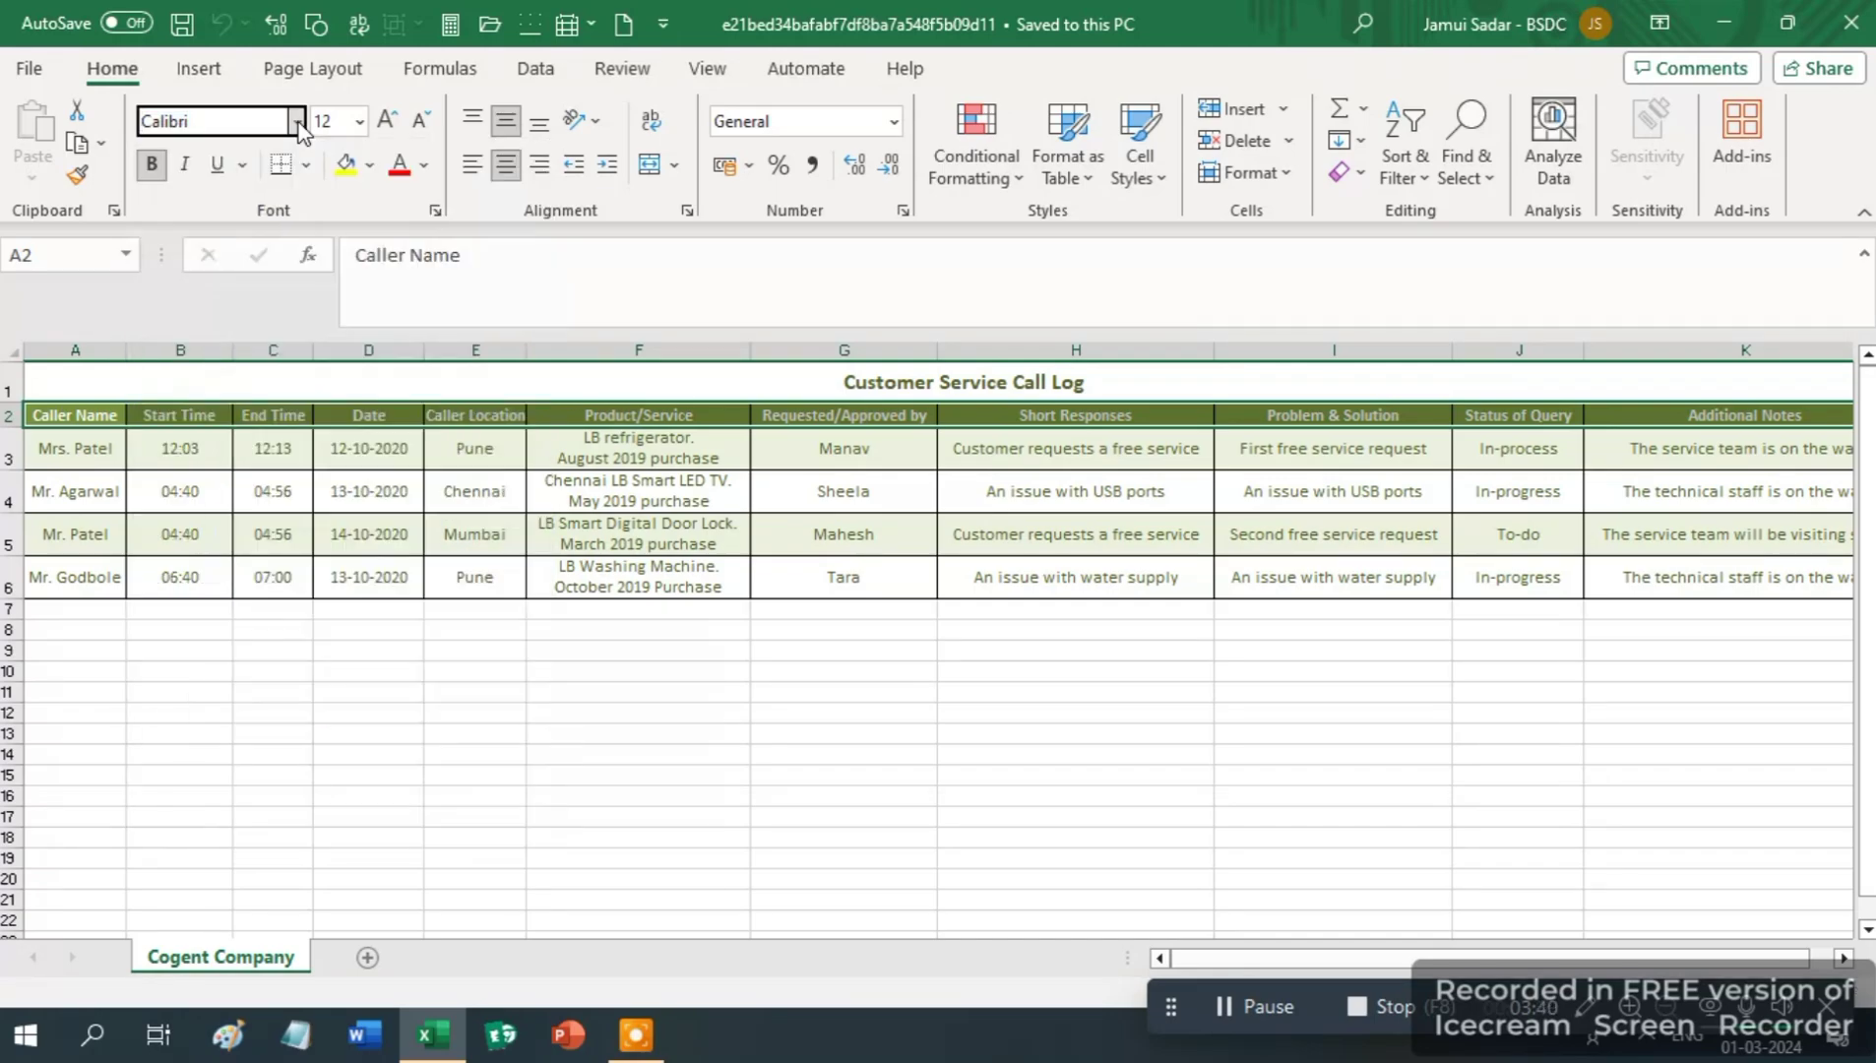
pyautogui.click(296, 122)
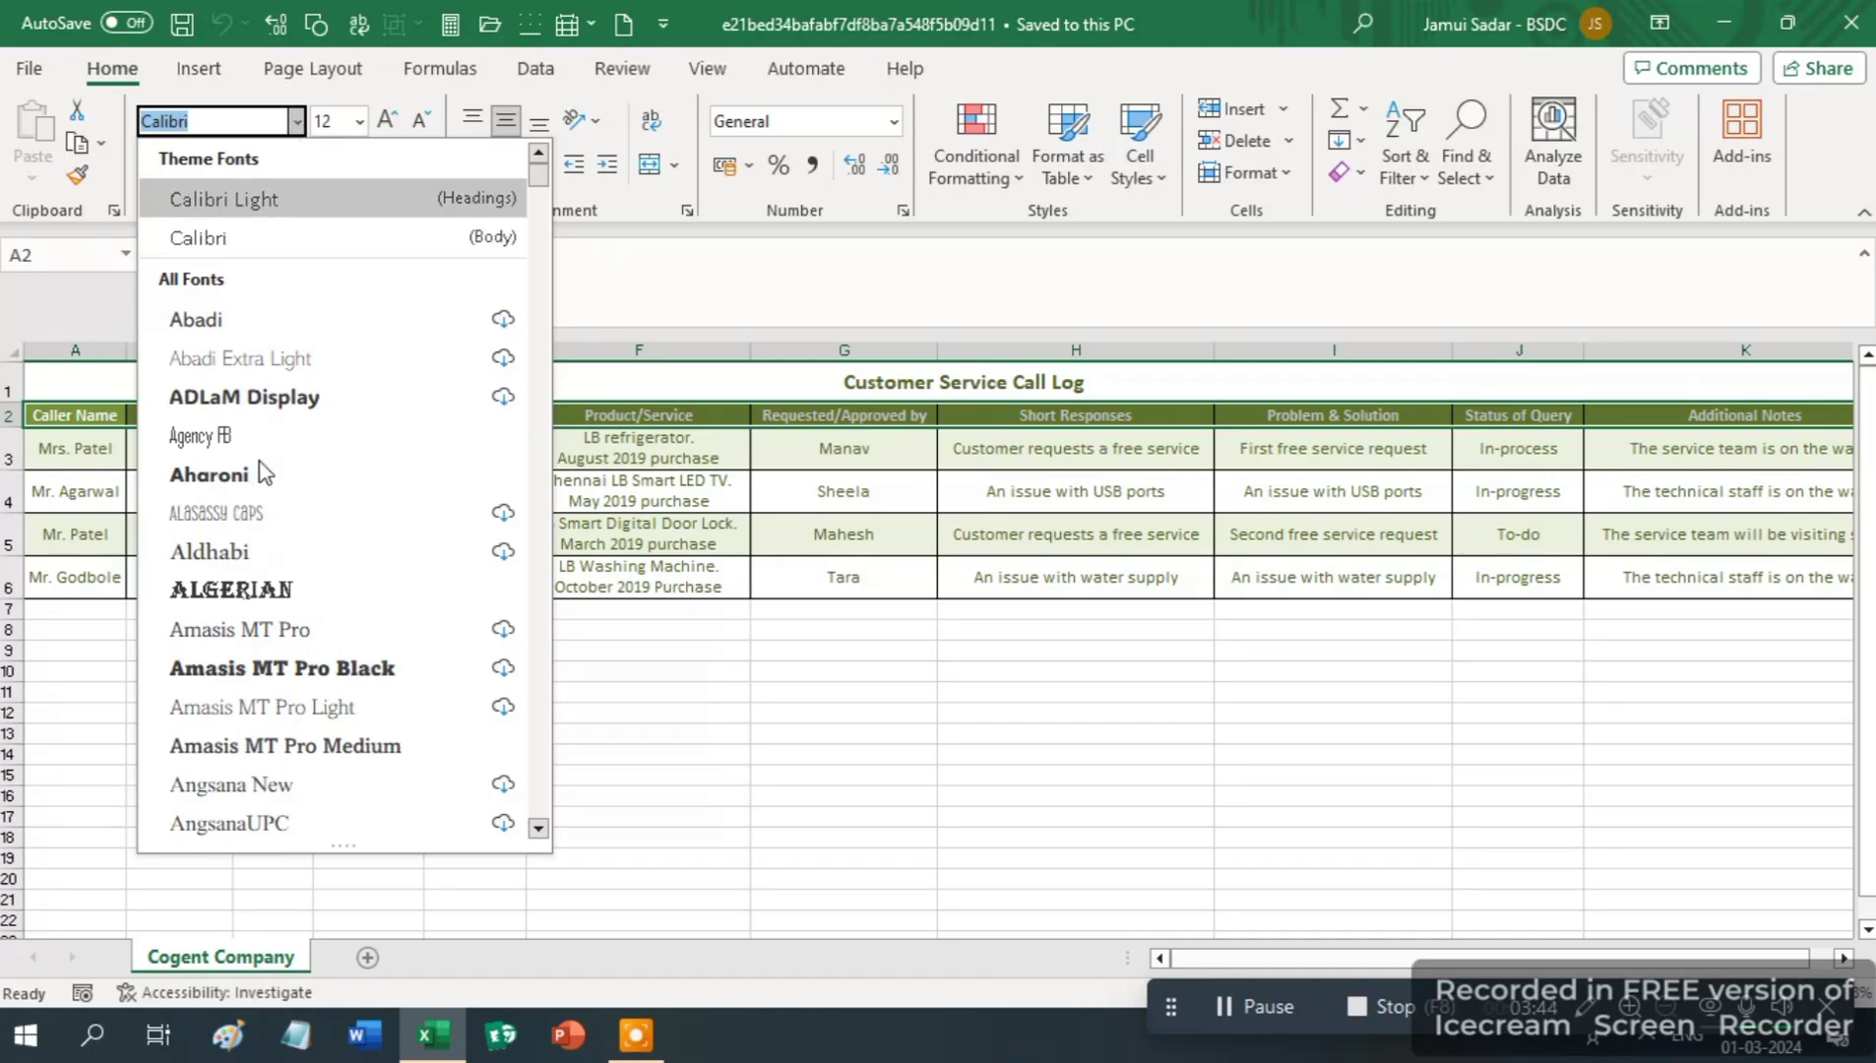
pyautogui.scroll(-10, 264, 473)
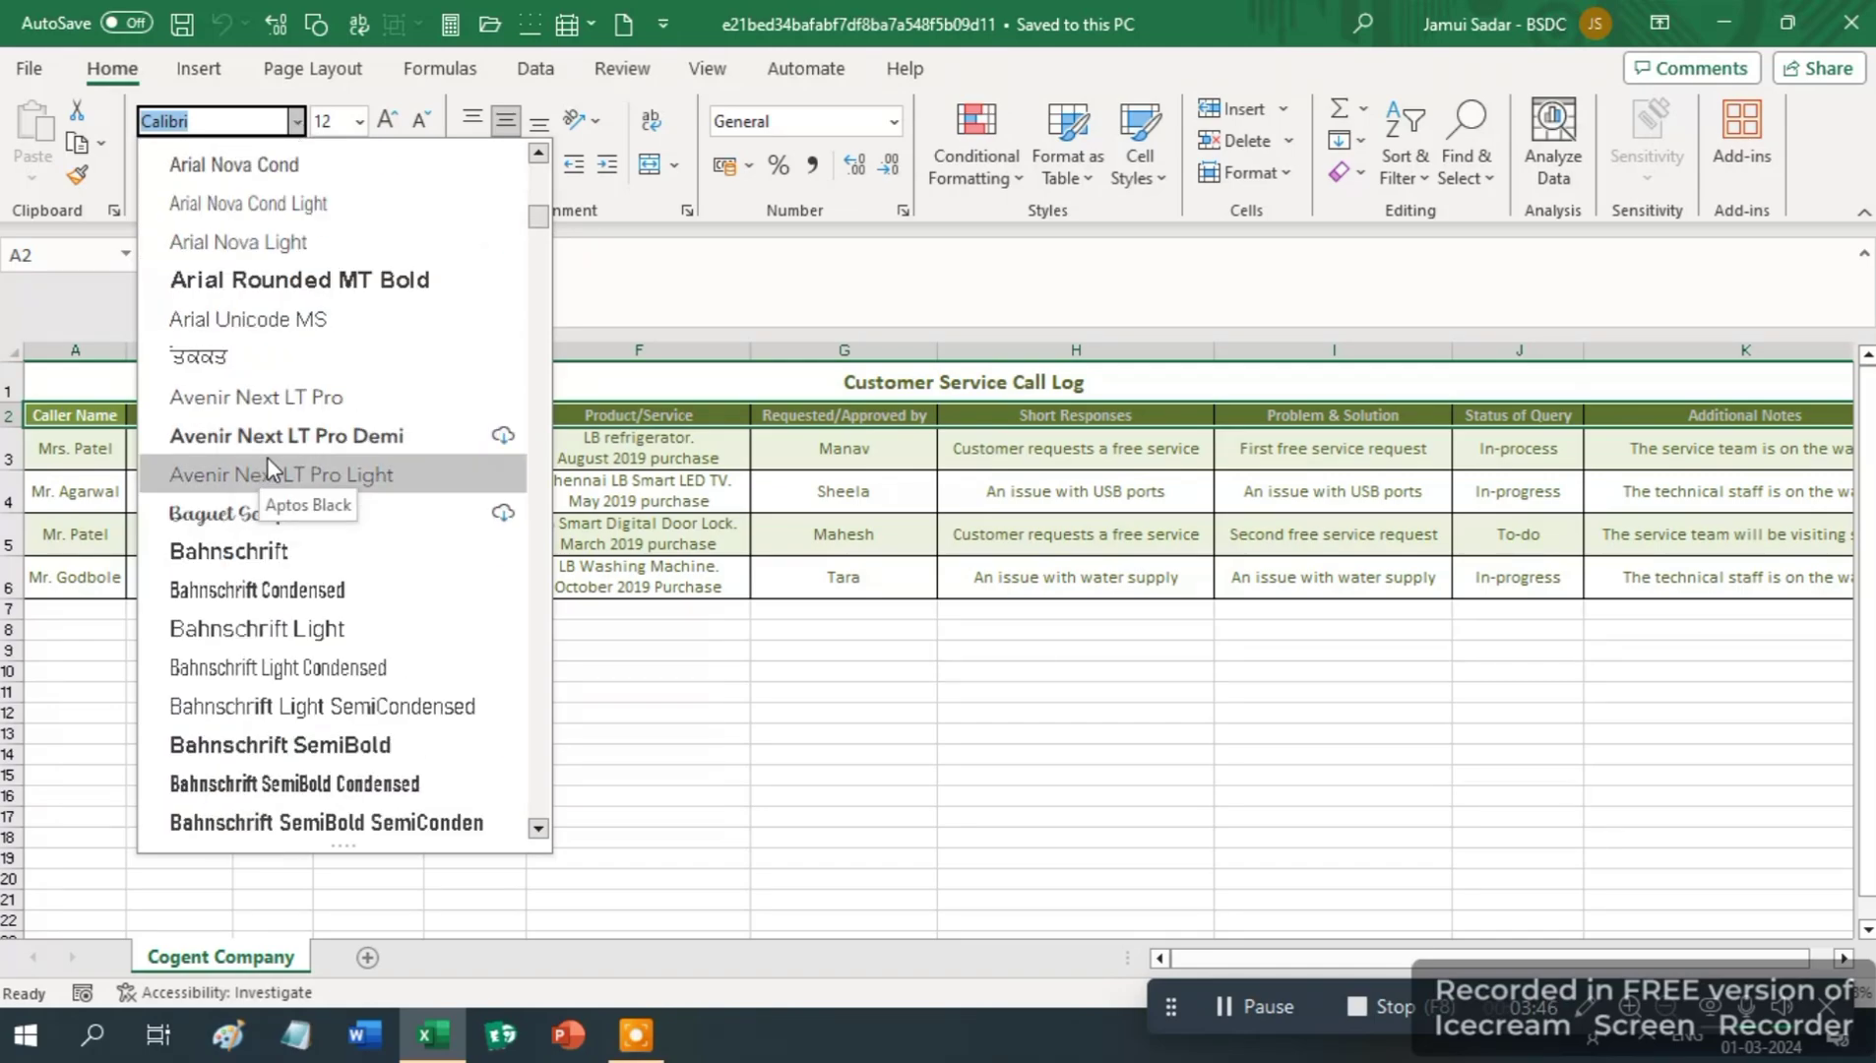
pyautogui.scroll(-6, 268, 457)
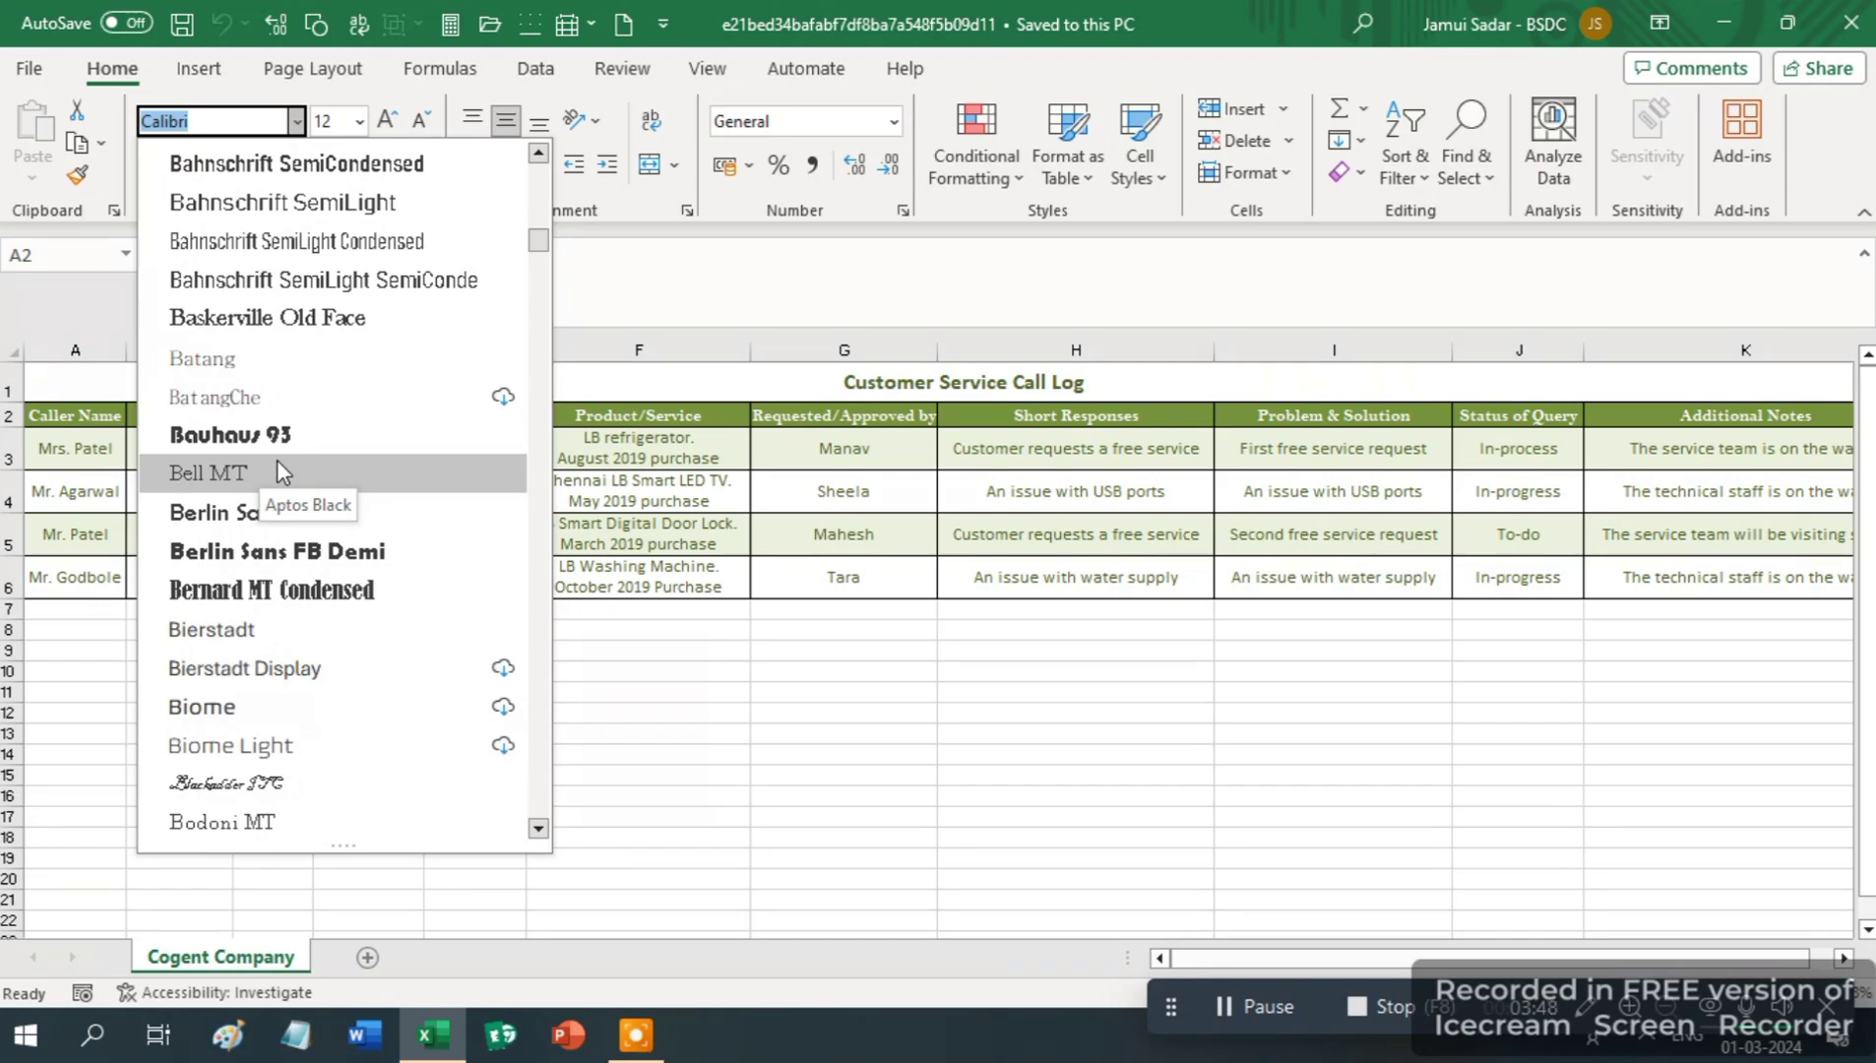
pyautogui.scroll(-3, 279, 460)
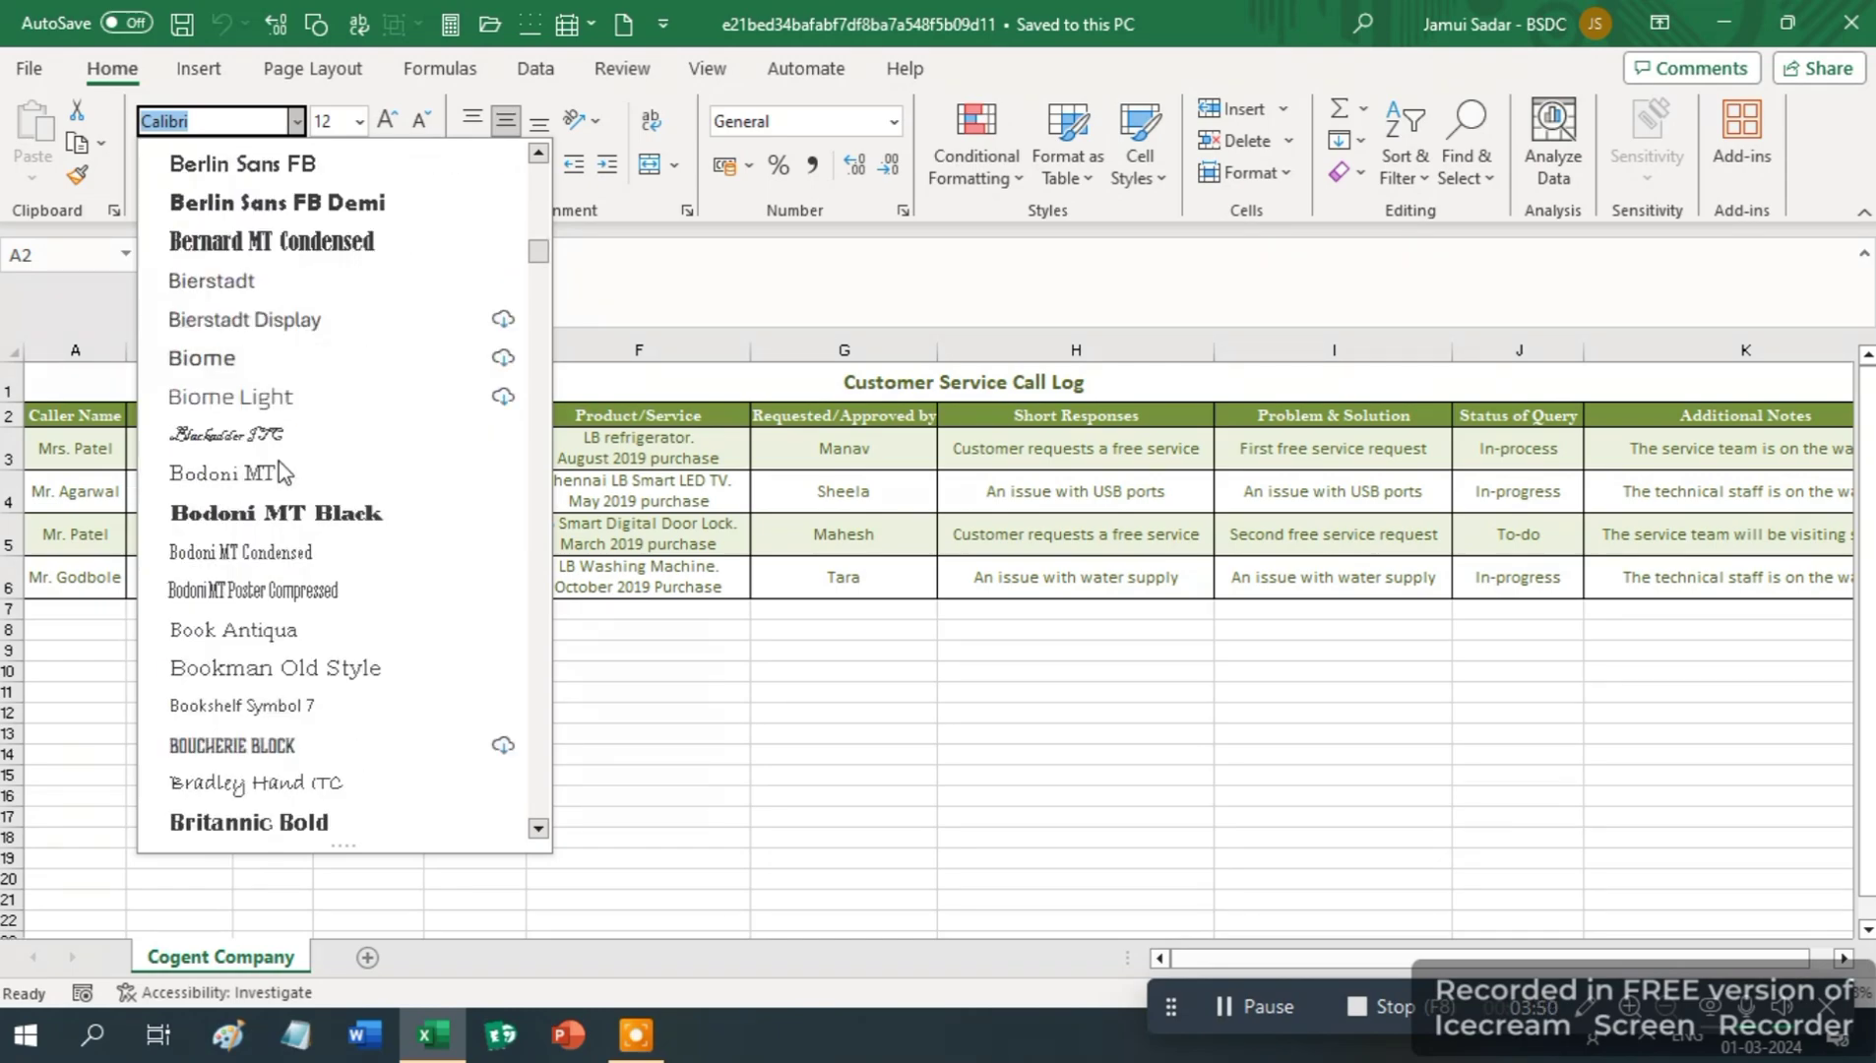
pyautogui.scroll(-3, 279, 460)
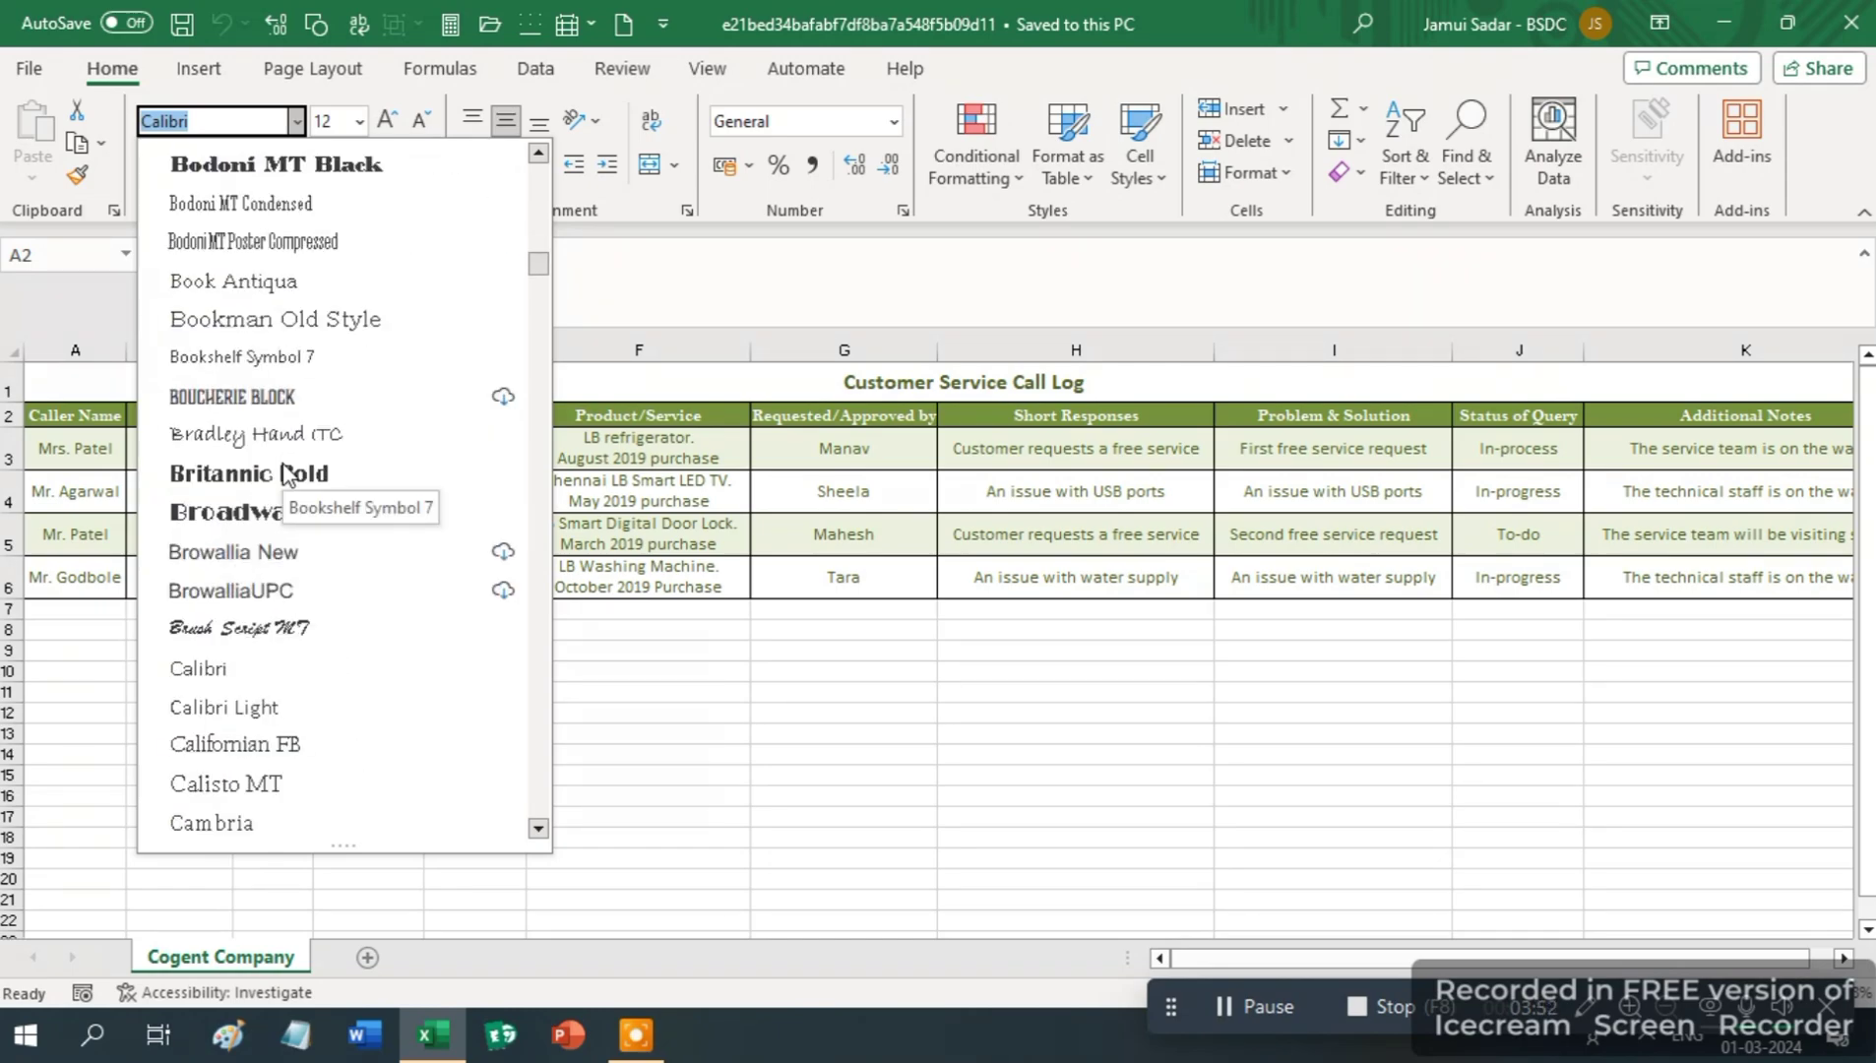
pyautogui.scroll(-1, 282, 474)
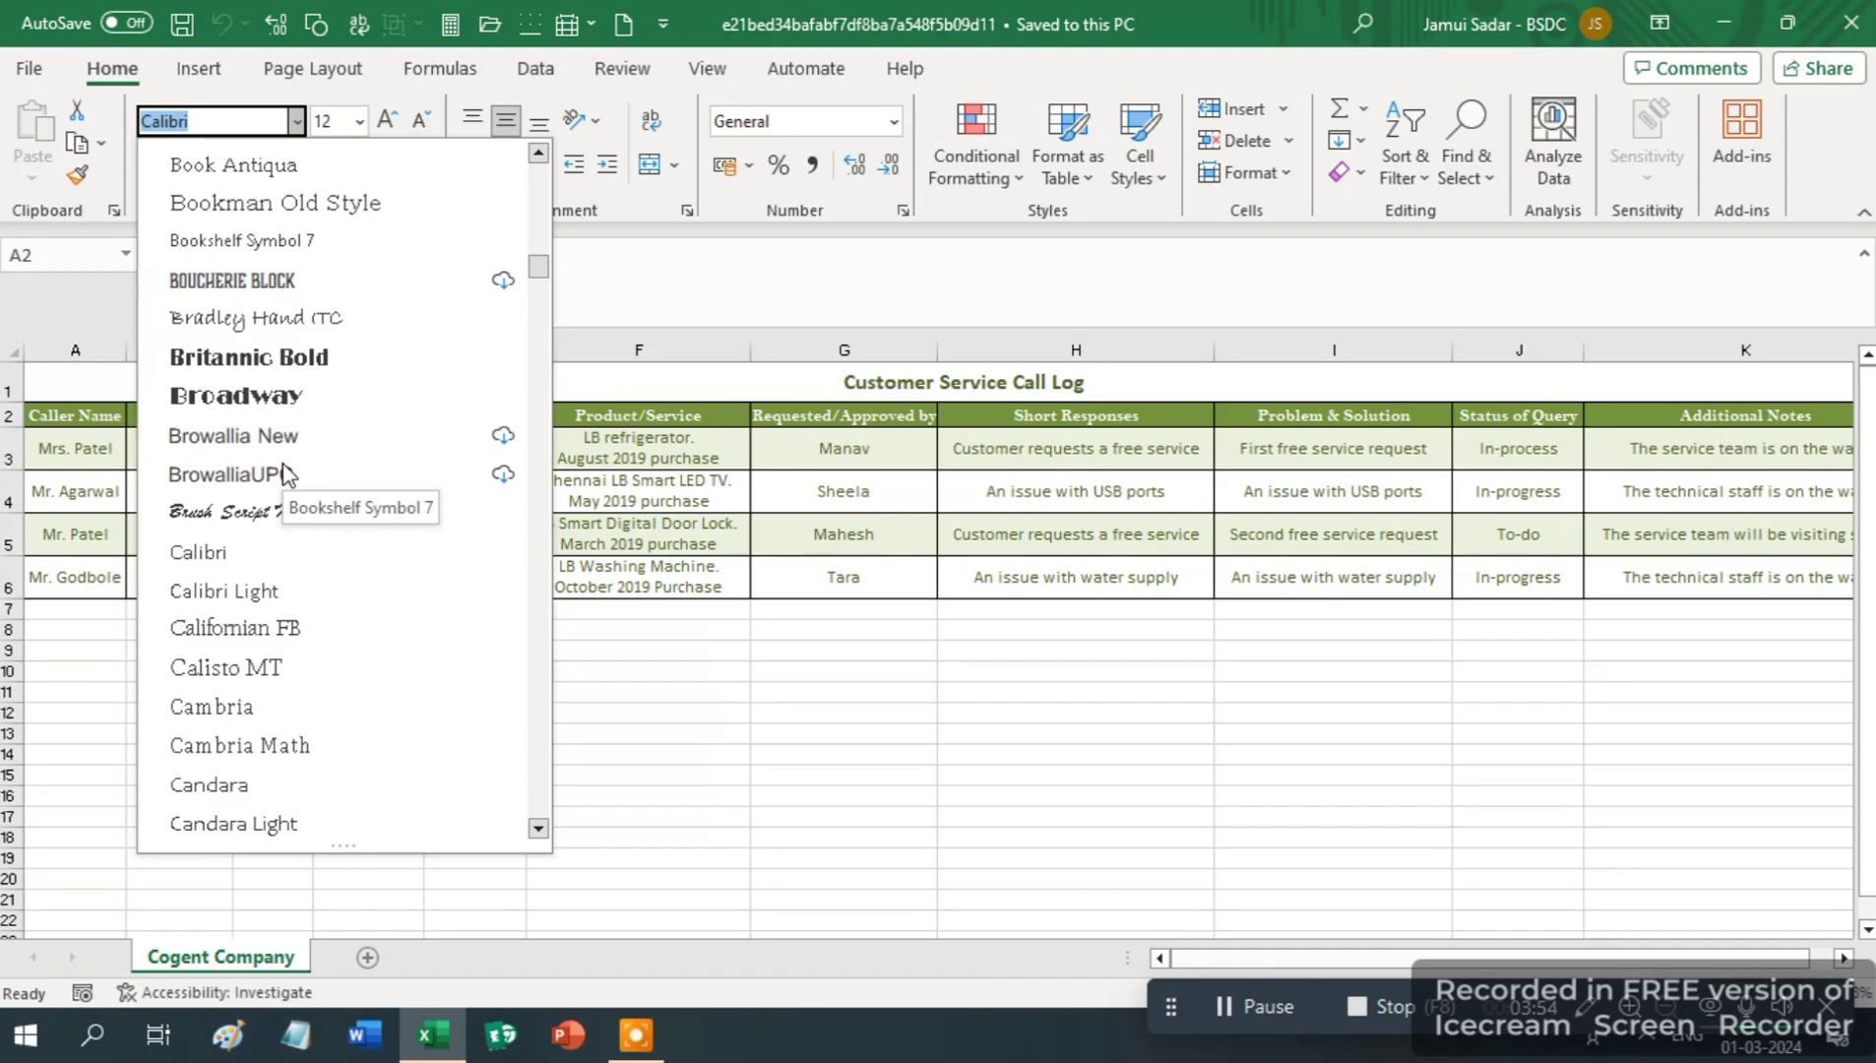
pyautogui.scroll(-1, 282, 474)
pyautogui.scroll(-2, 282, 474)
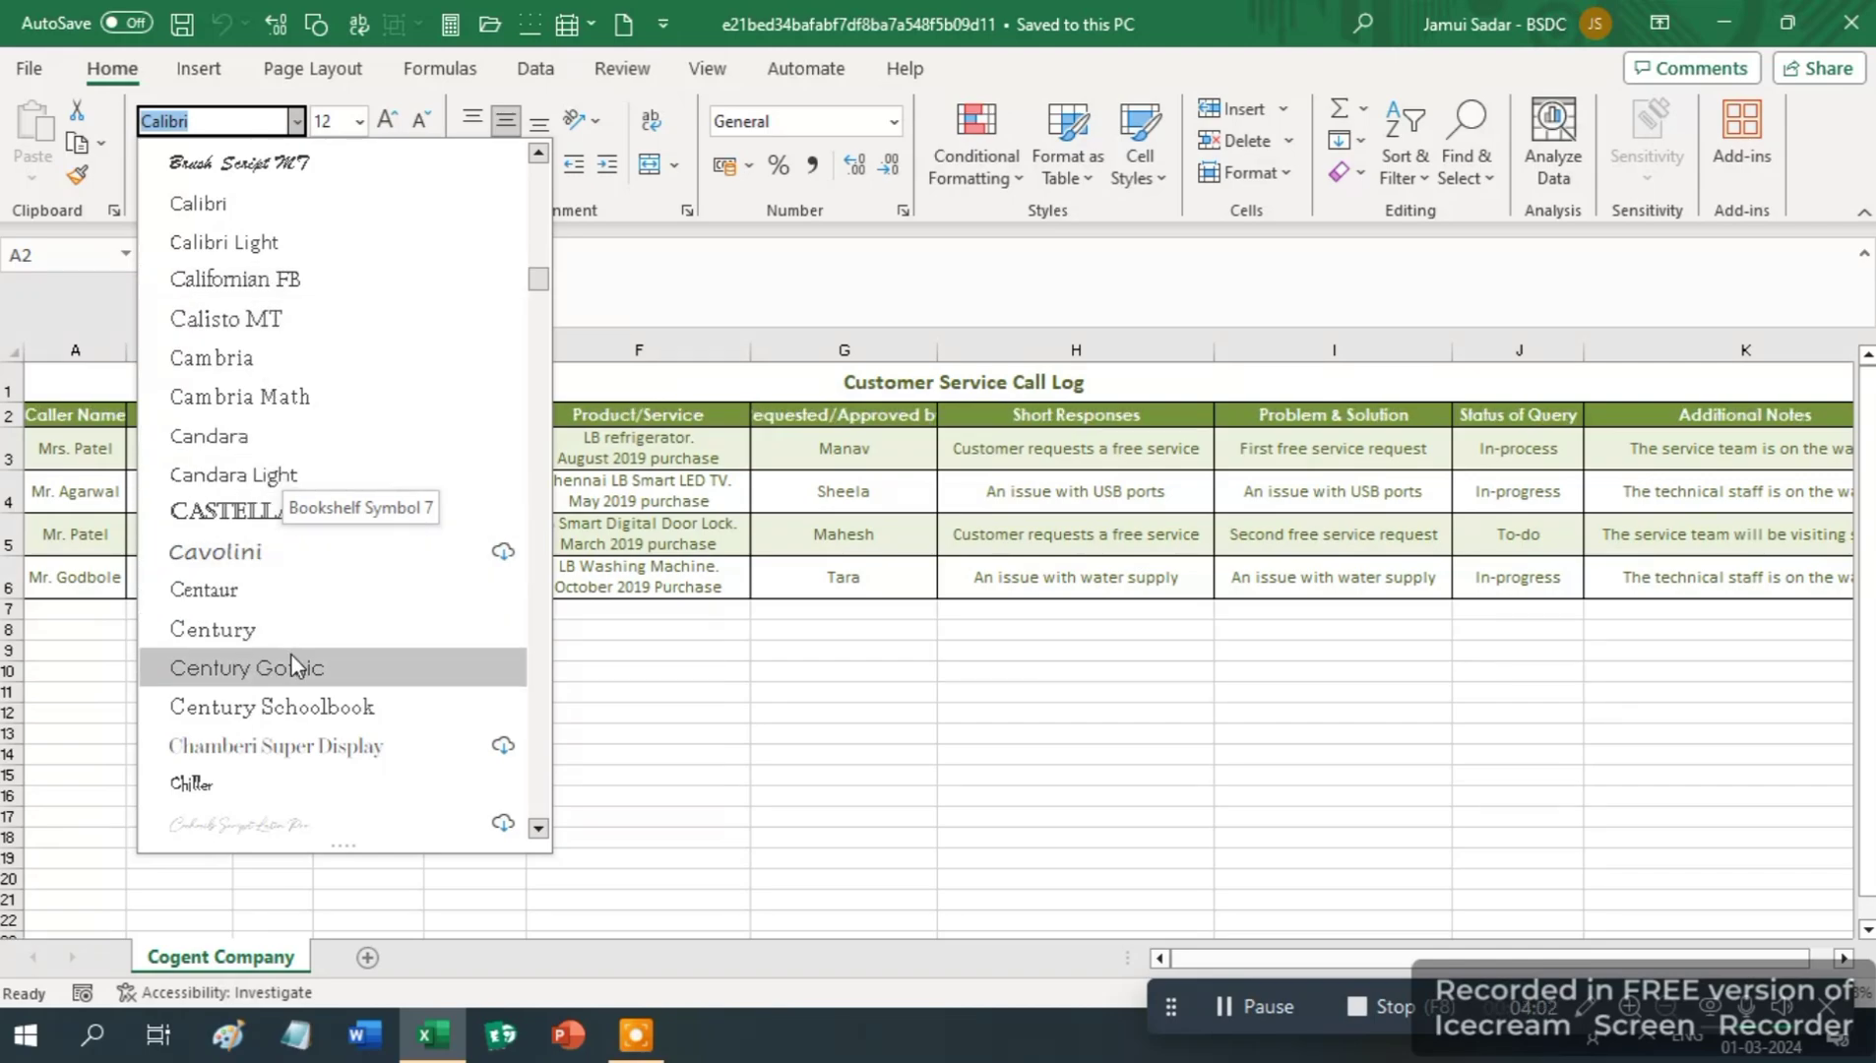
pyautogui.scroll(-1, 292, 655)
pyautogui.scroll(-1, 293, 665)
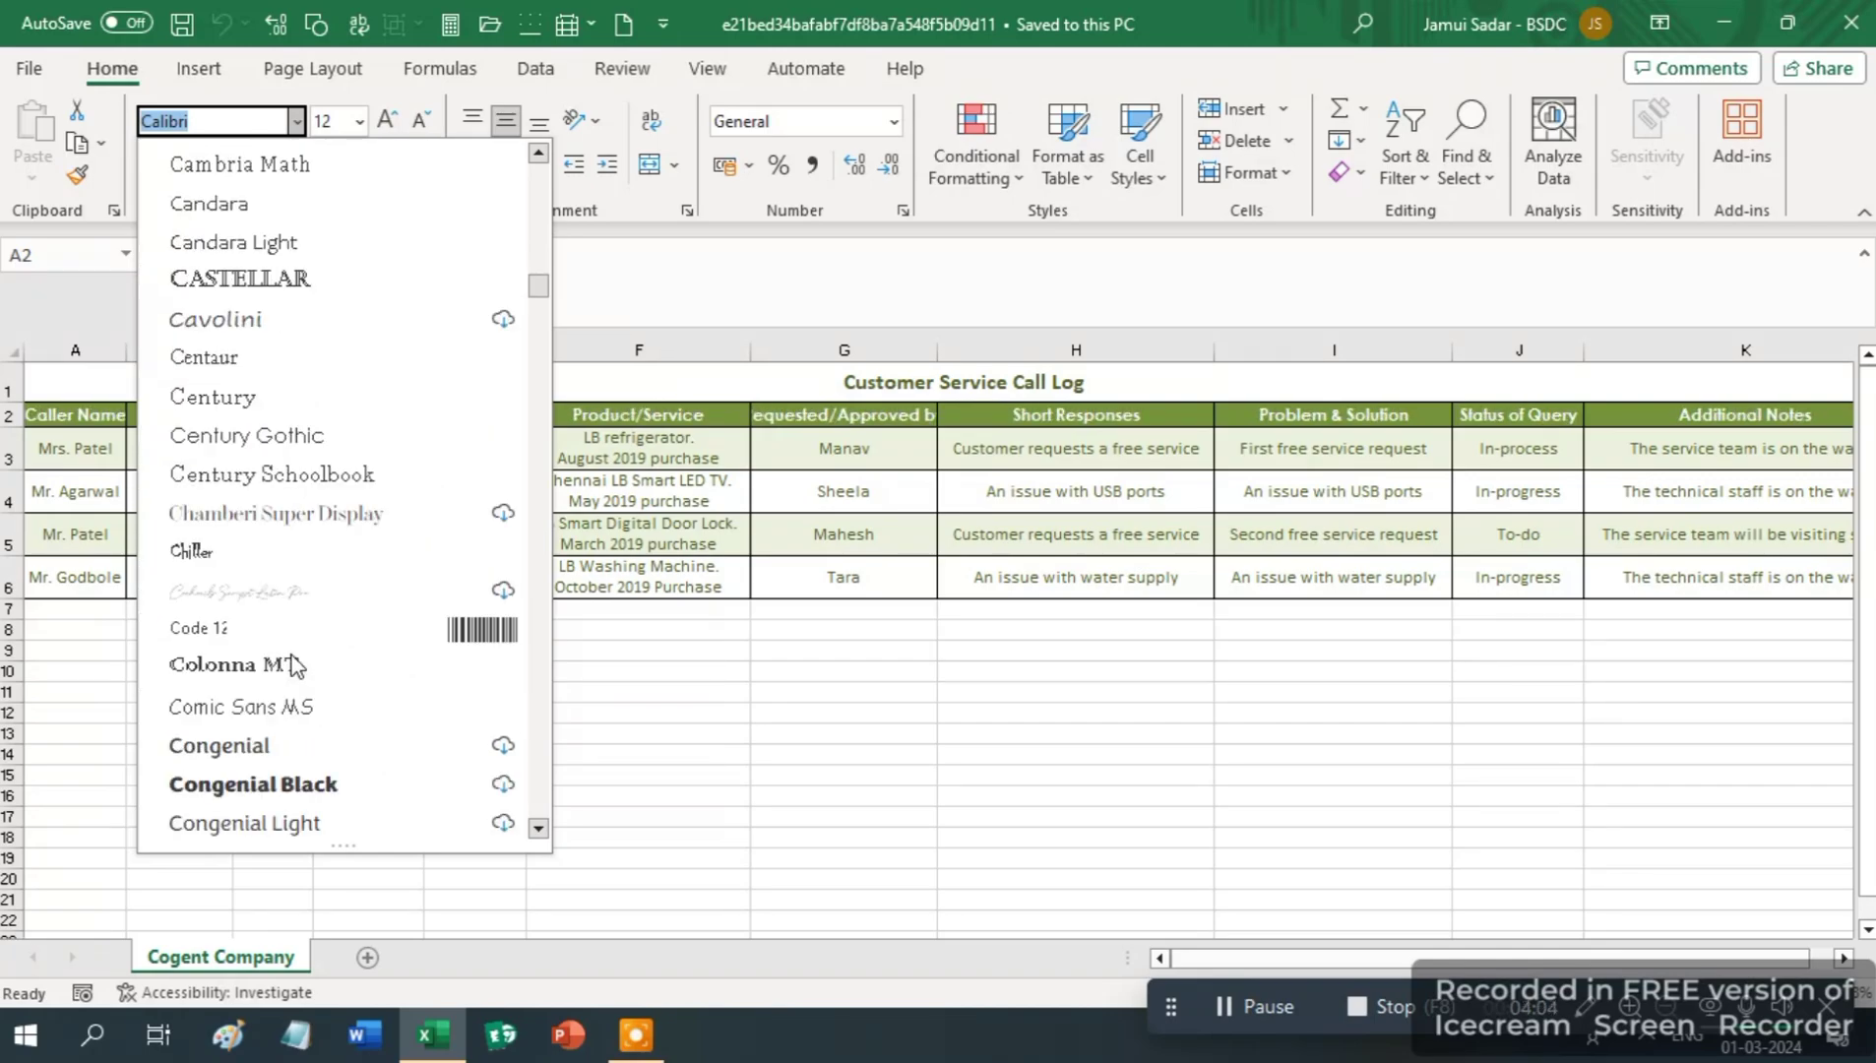
pyautogui.scroll(-1, 293, 665)
pyautogui.scroll(-2, 291, 654)
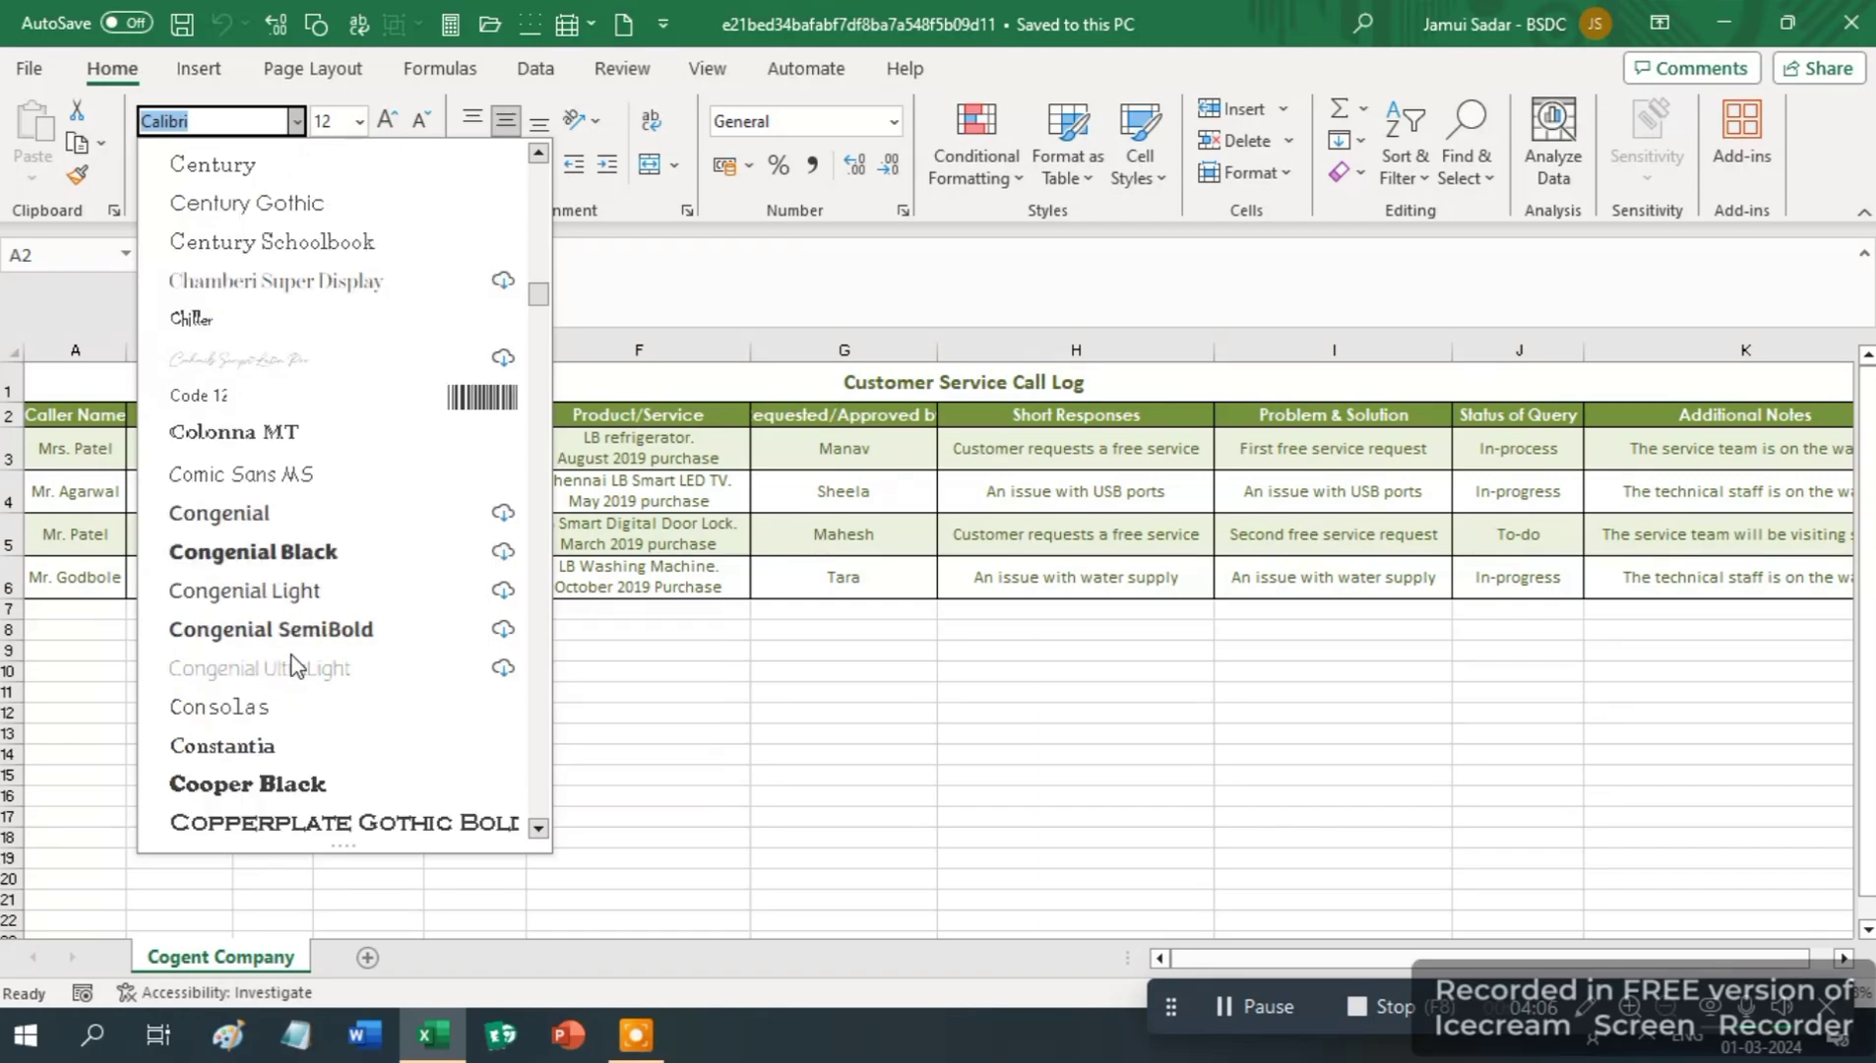
pyautogui.scroll(-3, 293, 664)
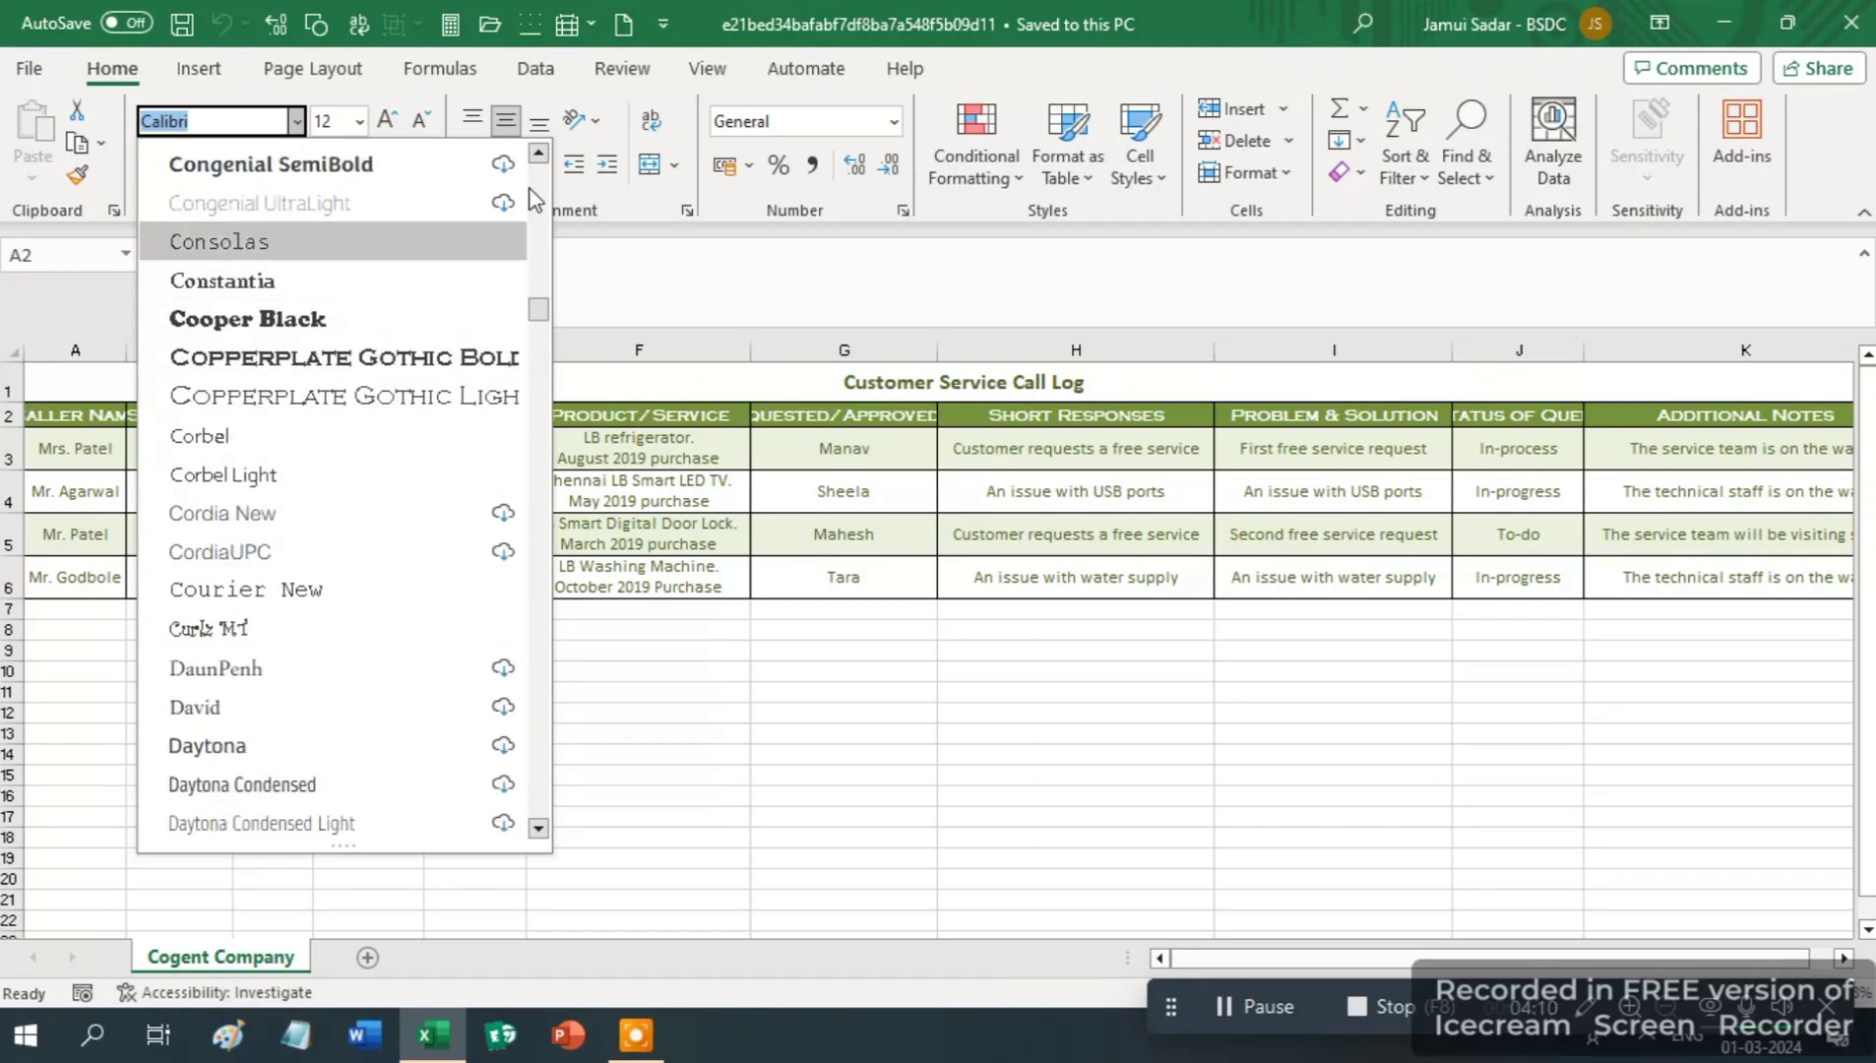
pyautogui.click(538, 155)
pyautogui.click(539, 155)
pyautogui.click(539, 155)
pyautogui.click(538, 155)
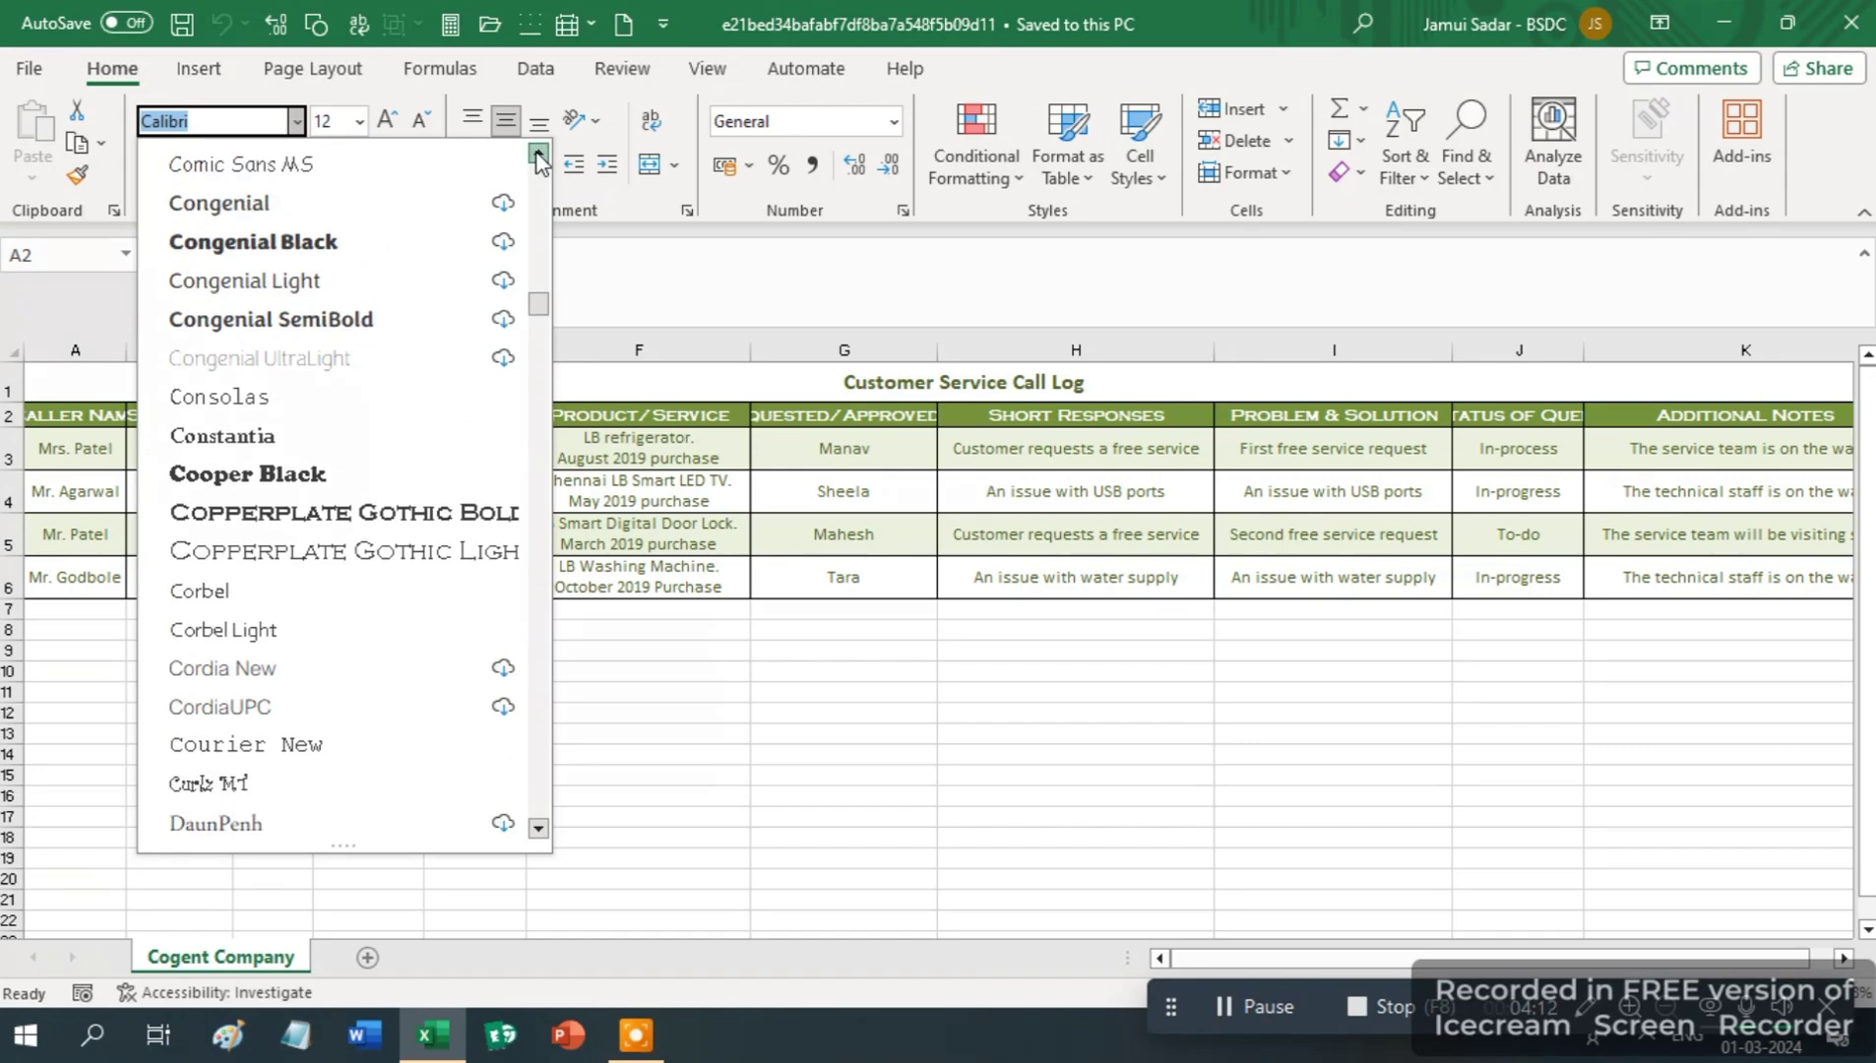
pyautogui.click(539, 155)
pyautogui.click(538, 155)
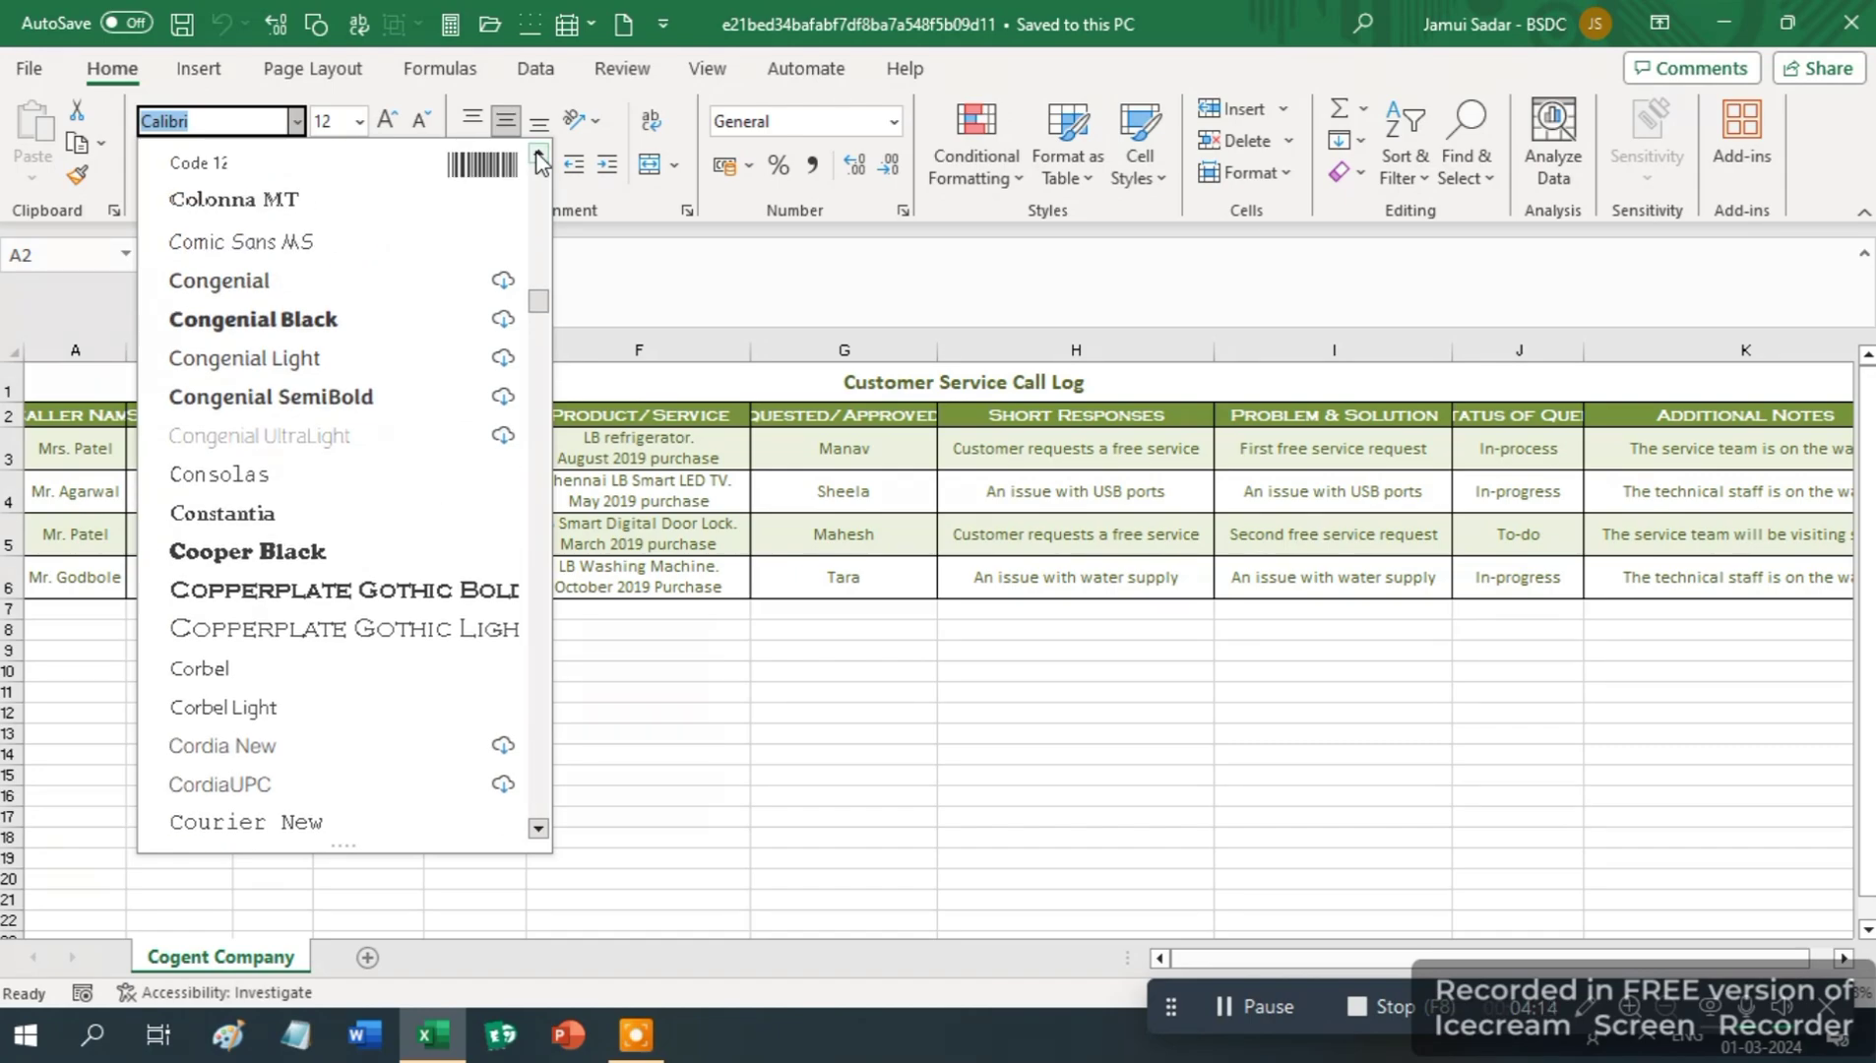
pyautogui.click(539, 154)
pyautogui.click(538, 154)
pyautogui.click(539, 154)
pyautogui.click(538, 155)
pyautogui.click(538, 155)
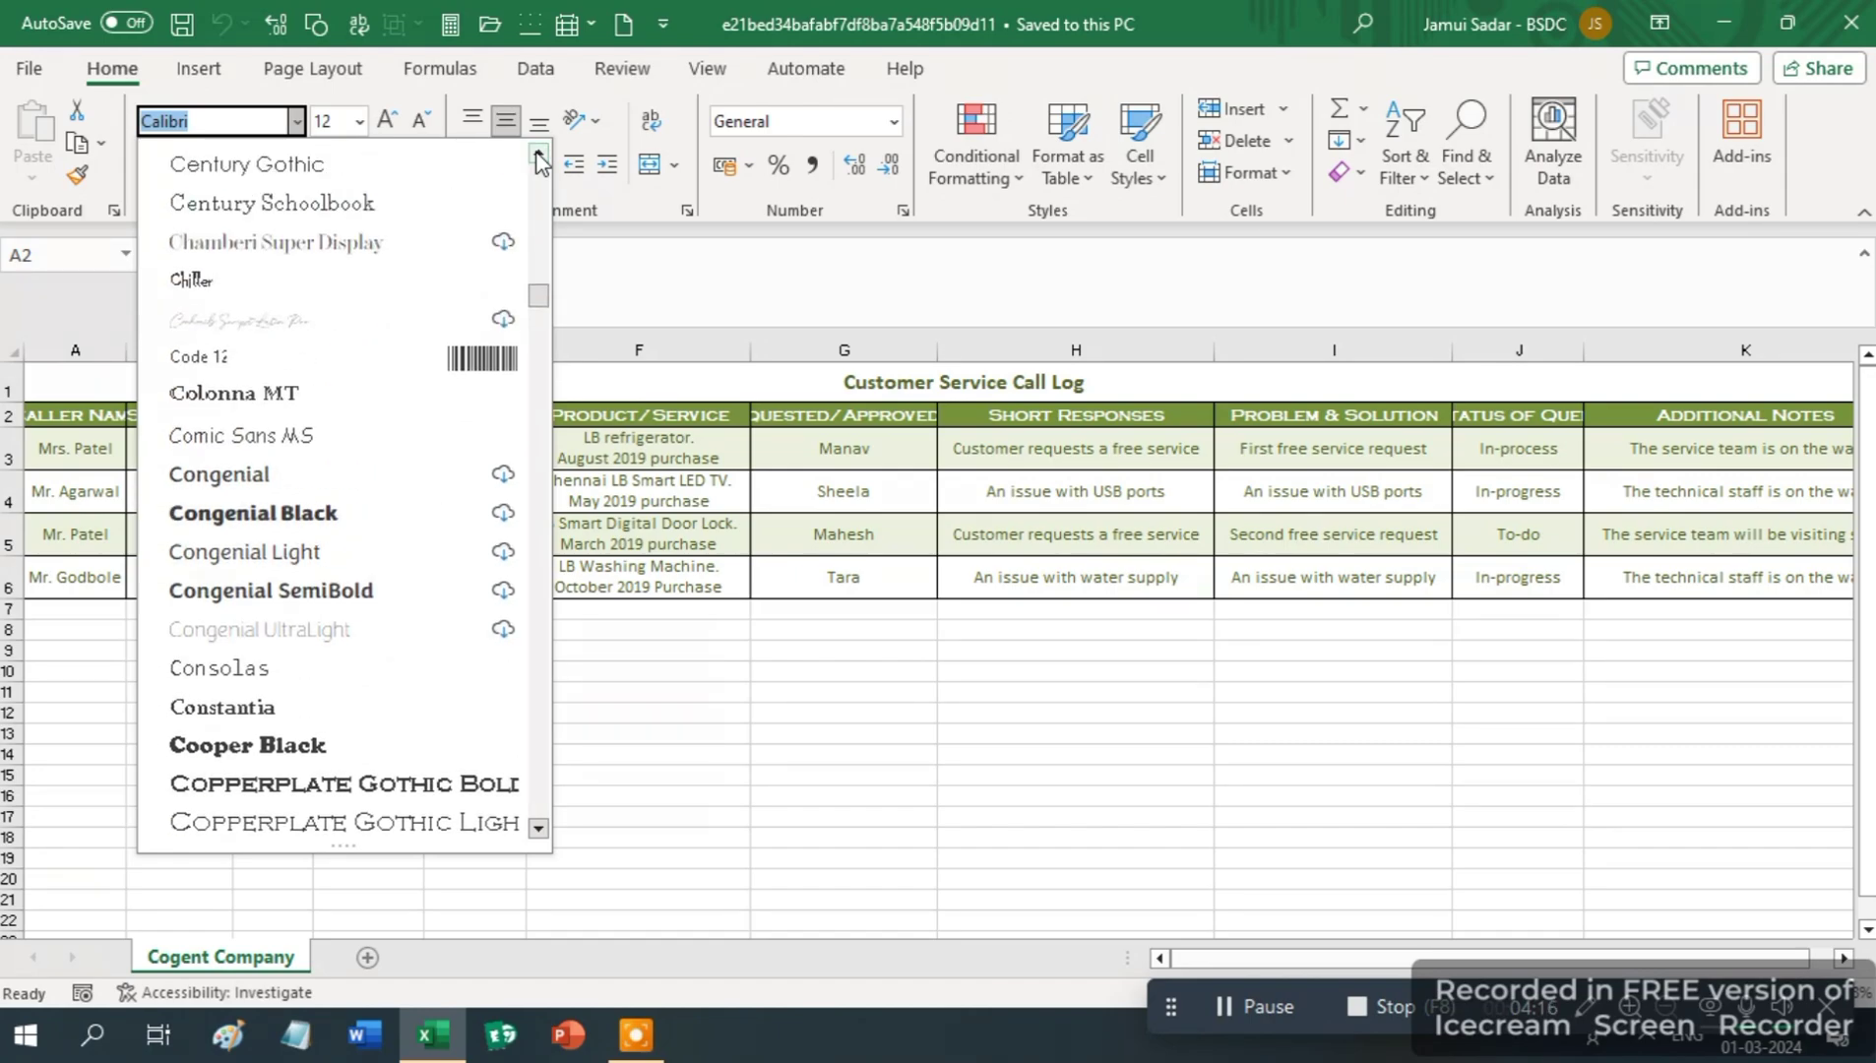
pyautogui.click(538, 155)
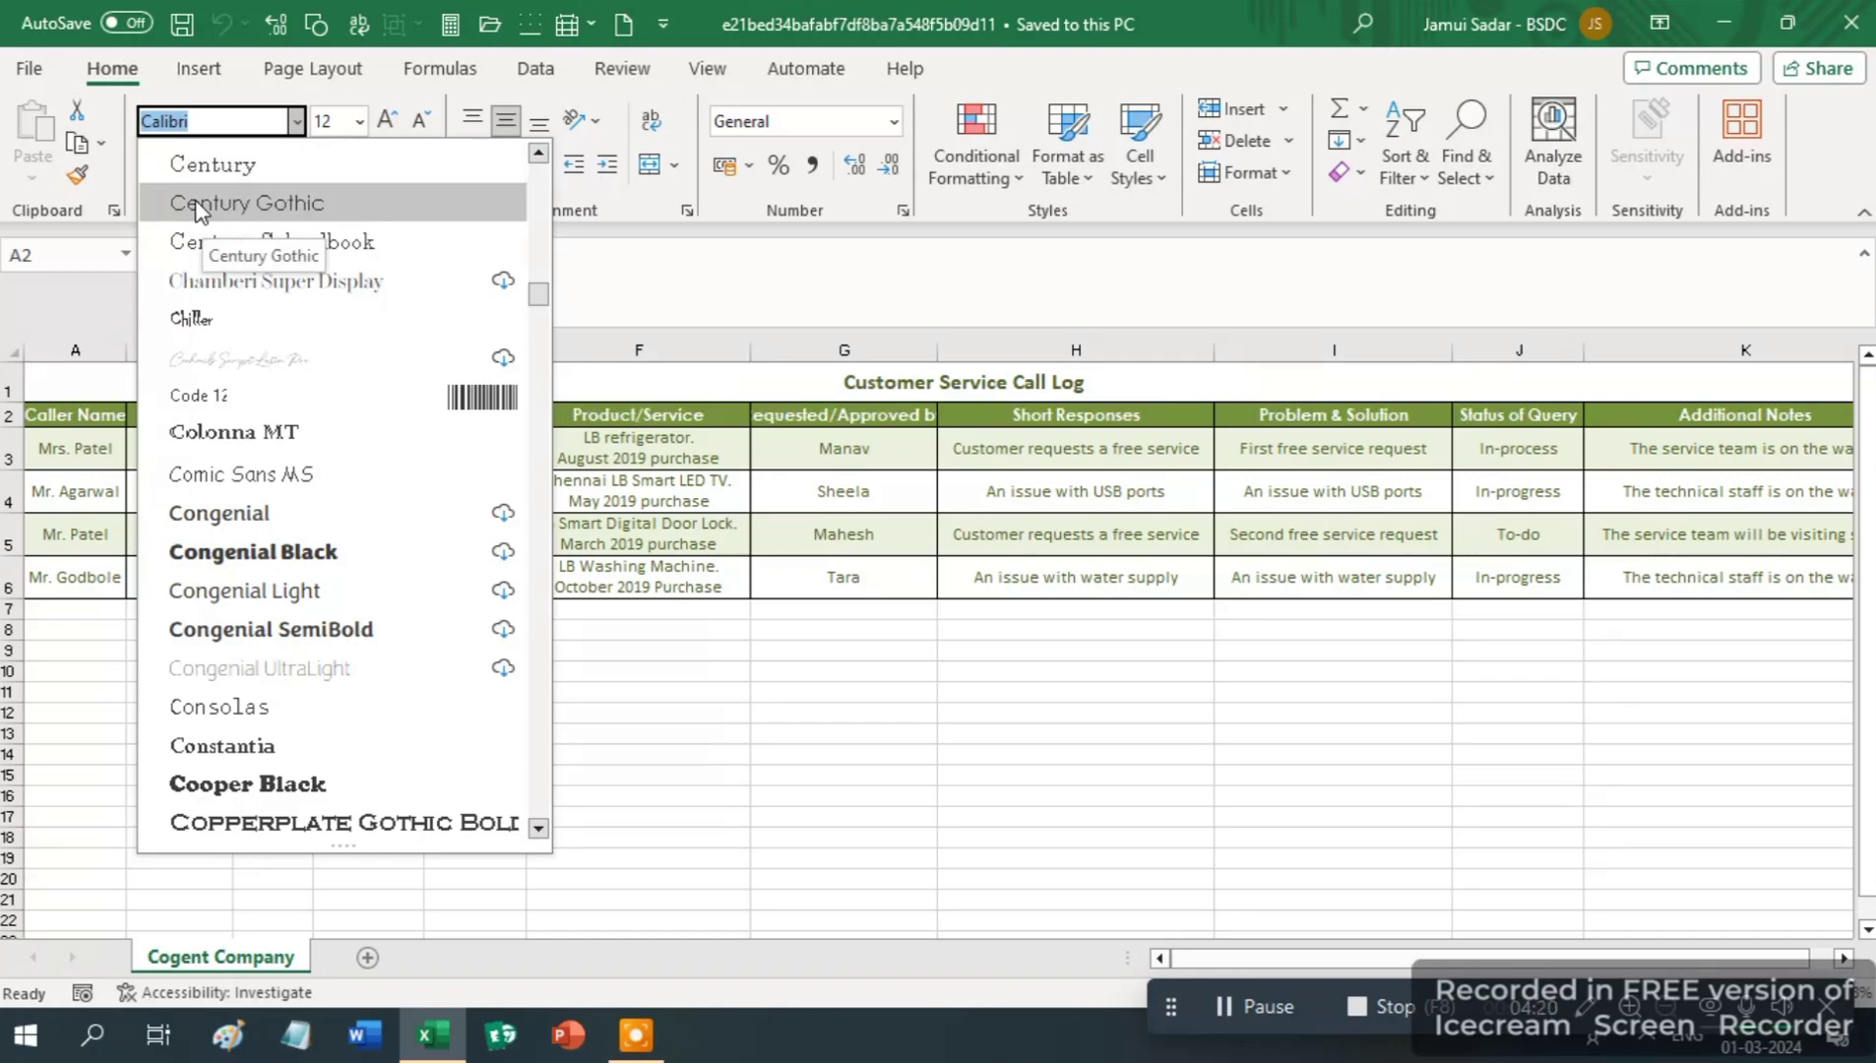
pyautogui.click(246, 203)
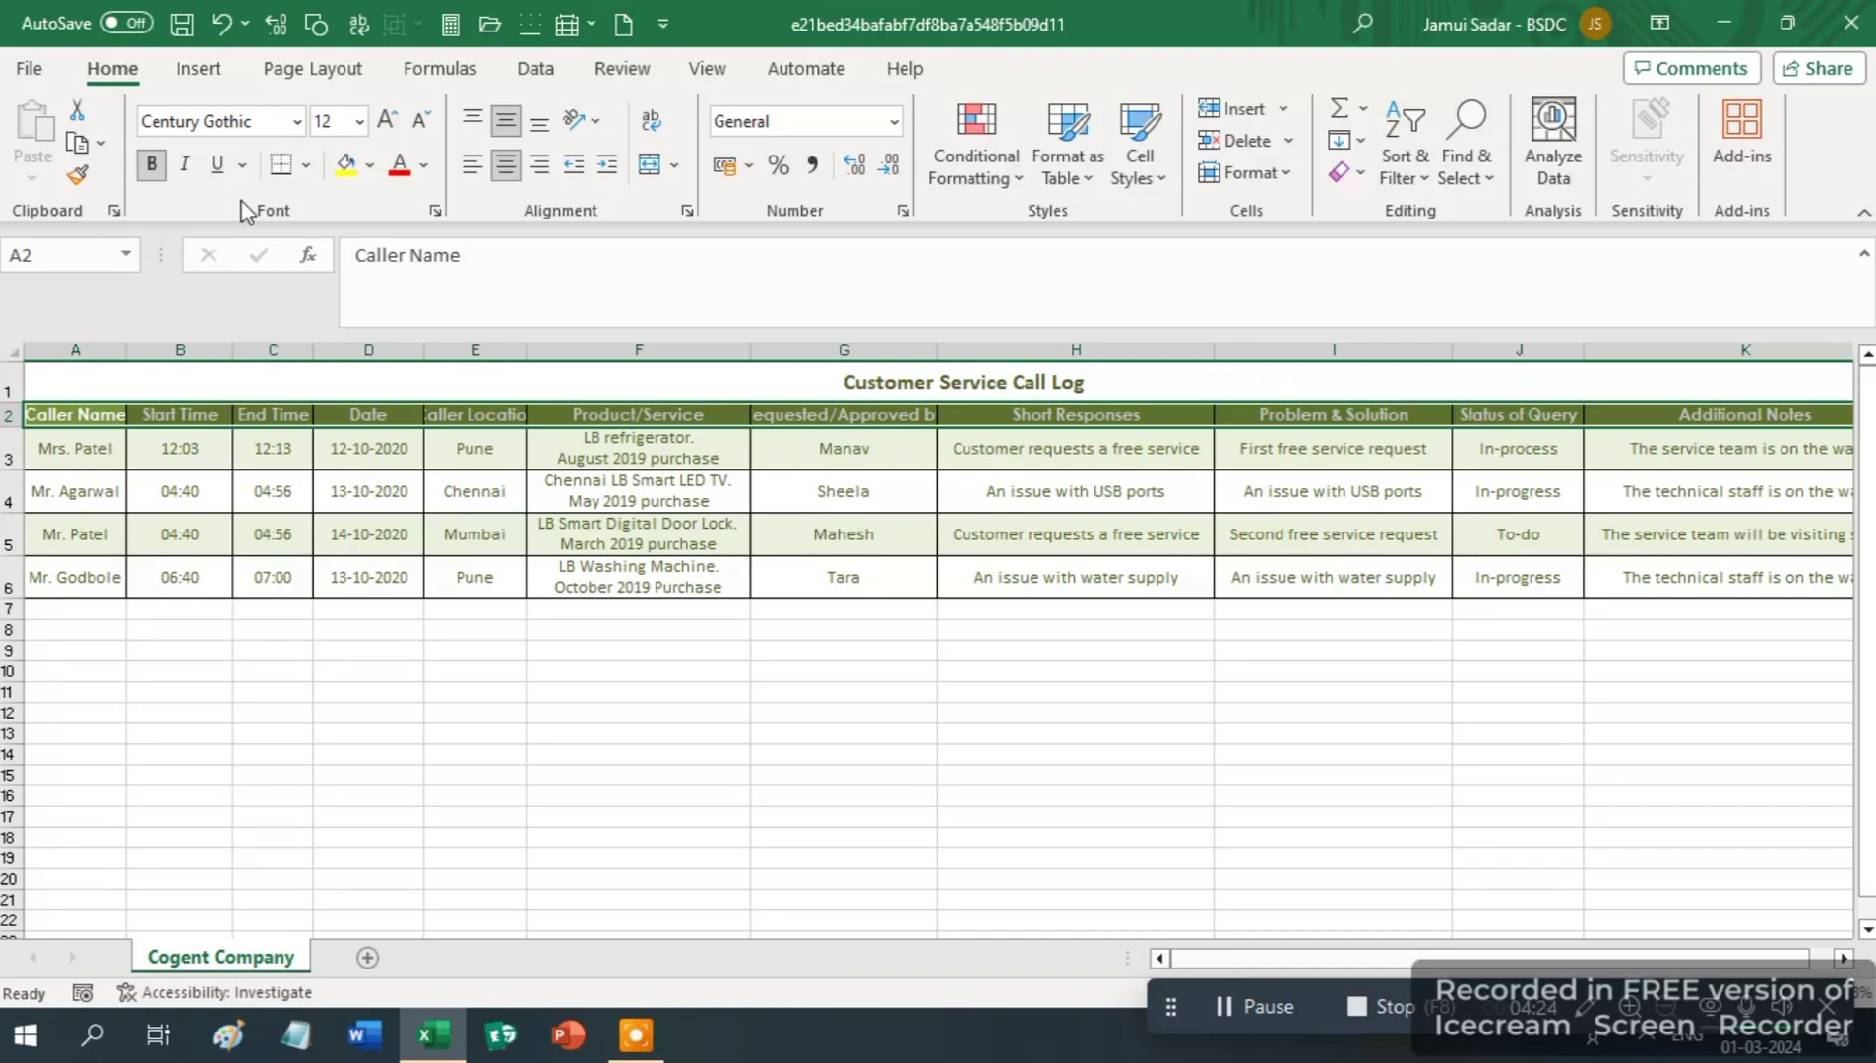
# - Set the font size of the A2 to K2 header cells to 10 and return to ERA Explorer
pyautogui.click(360, 124)
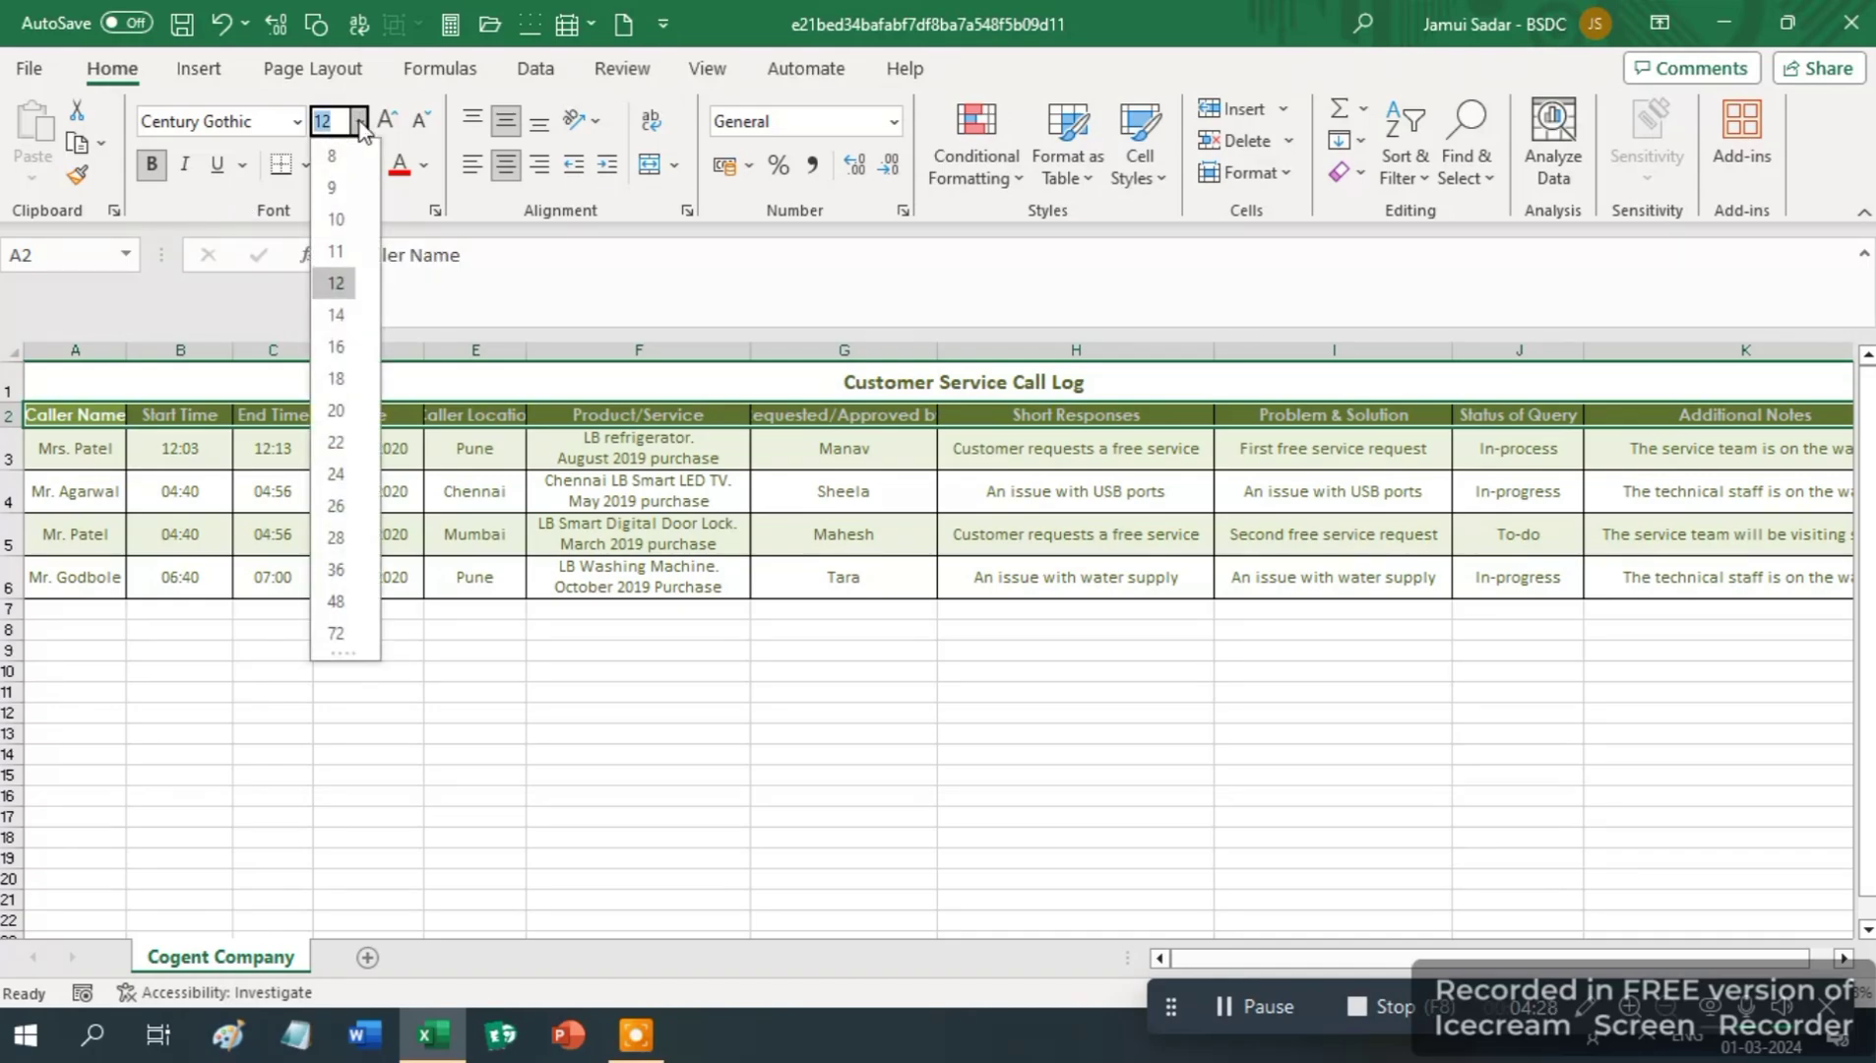
pyautogui.click(336, 220)
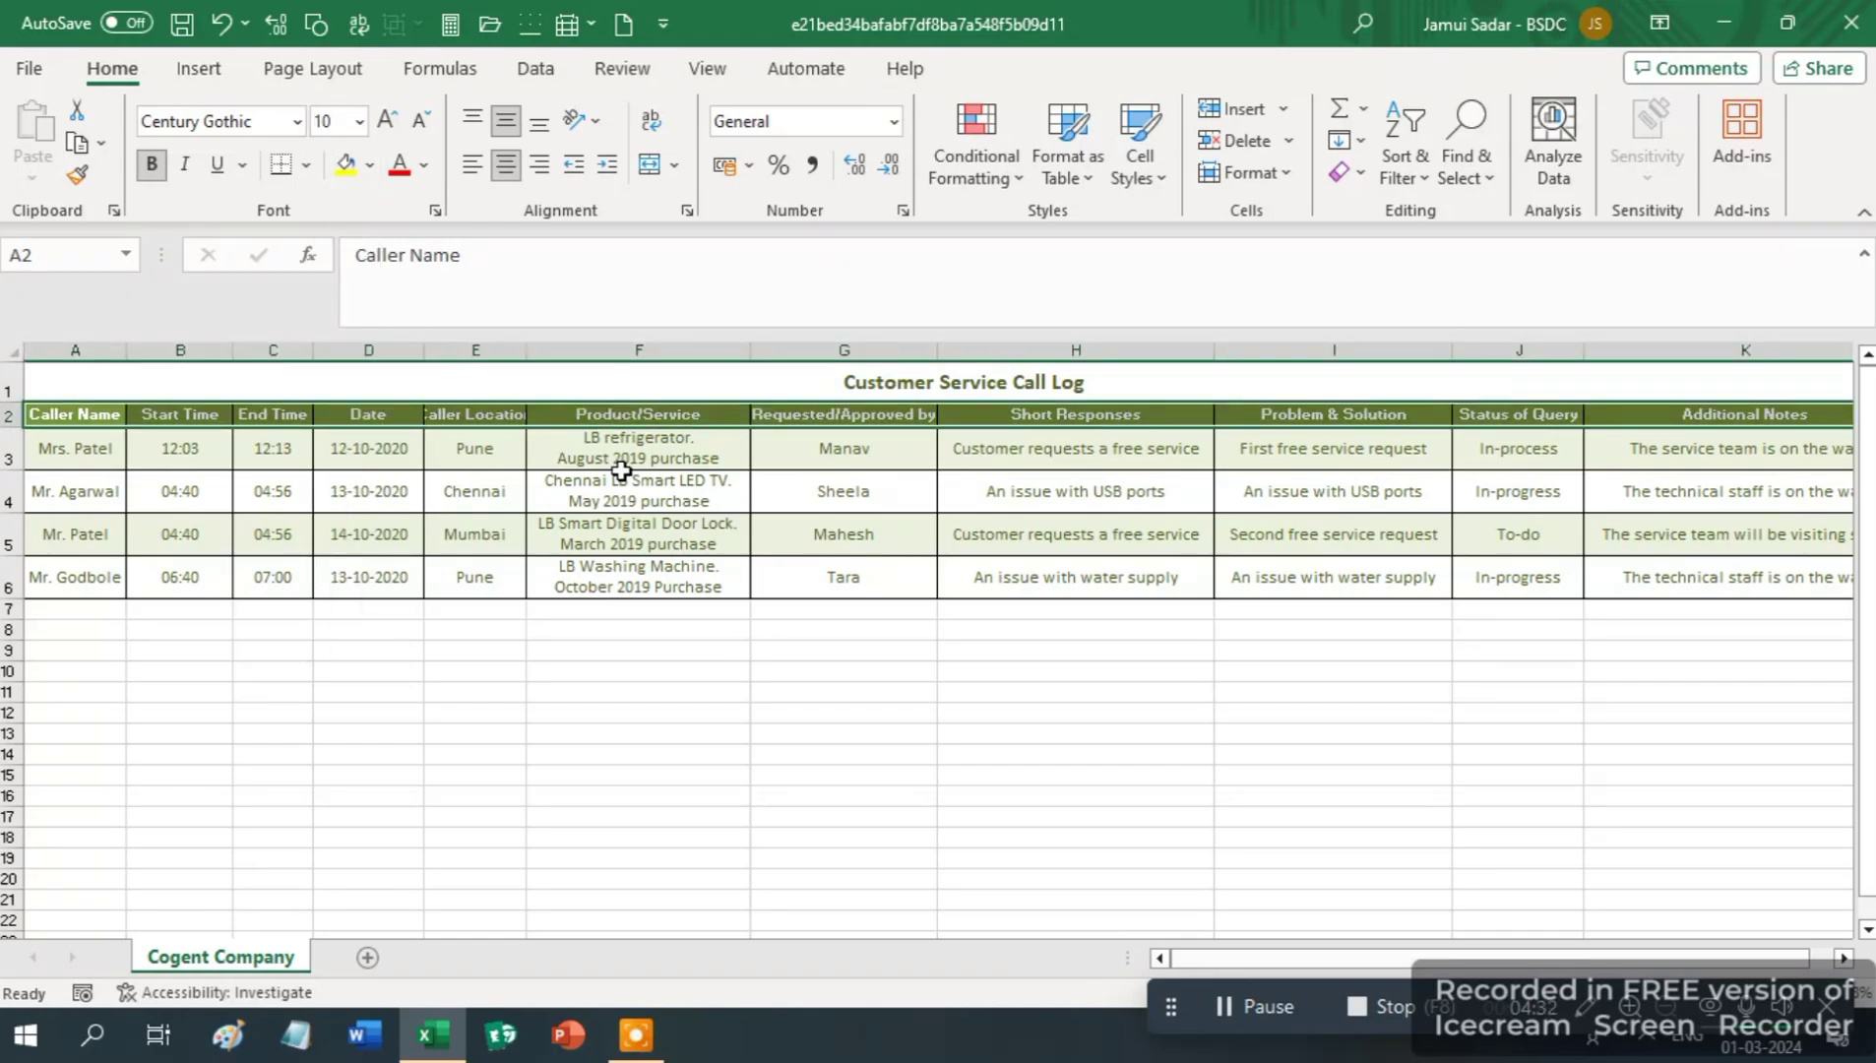
pyautogui.click(1211, 1003)
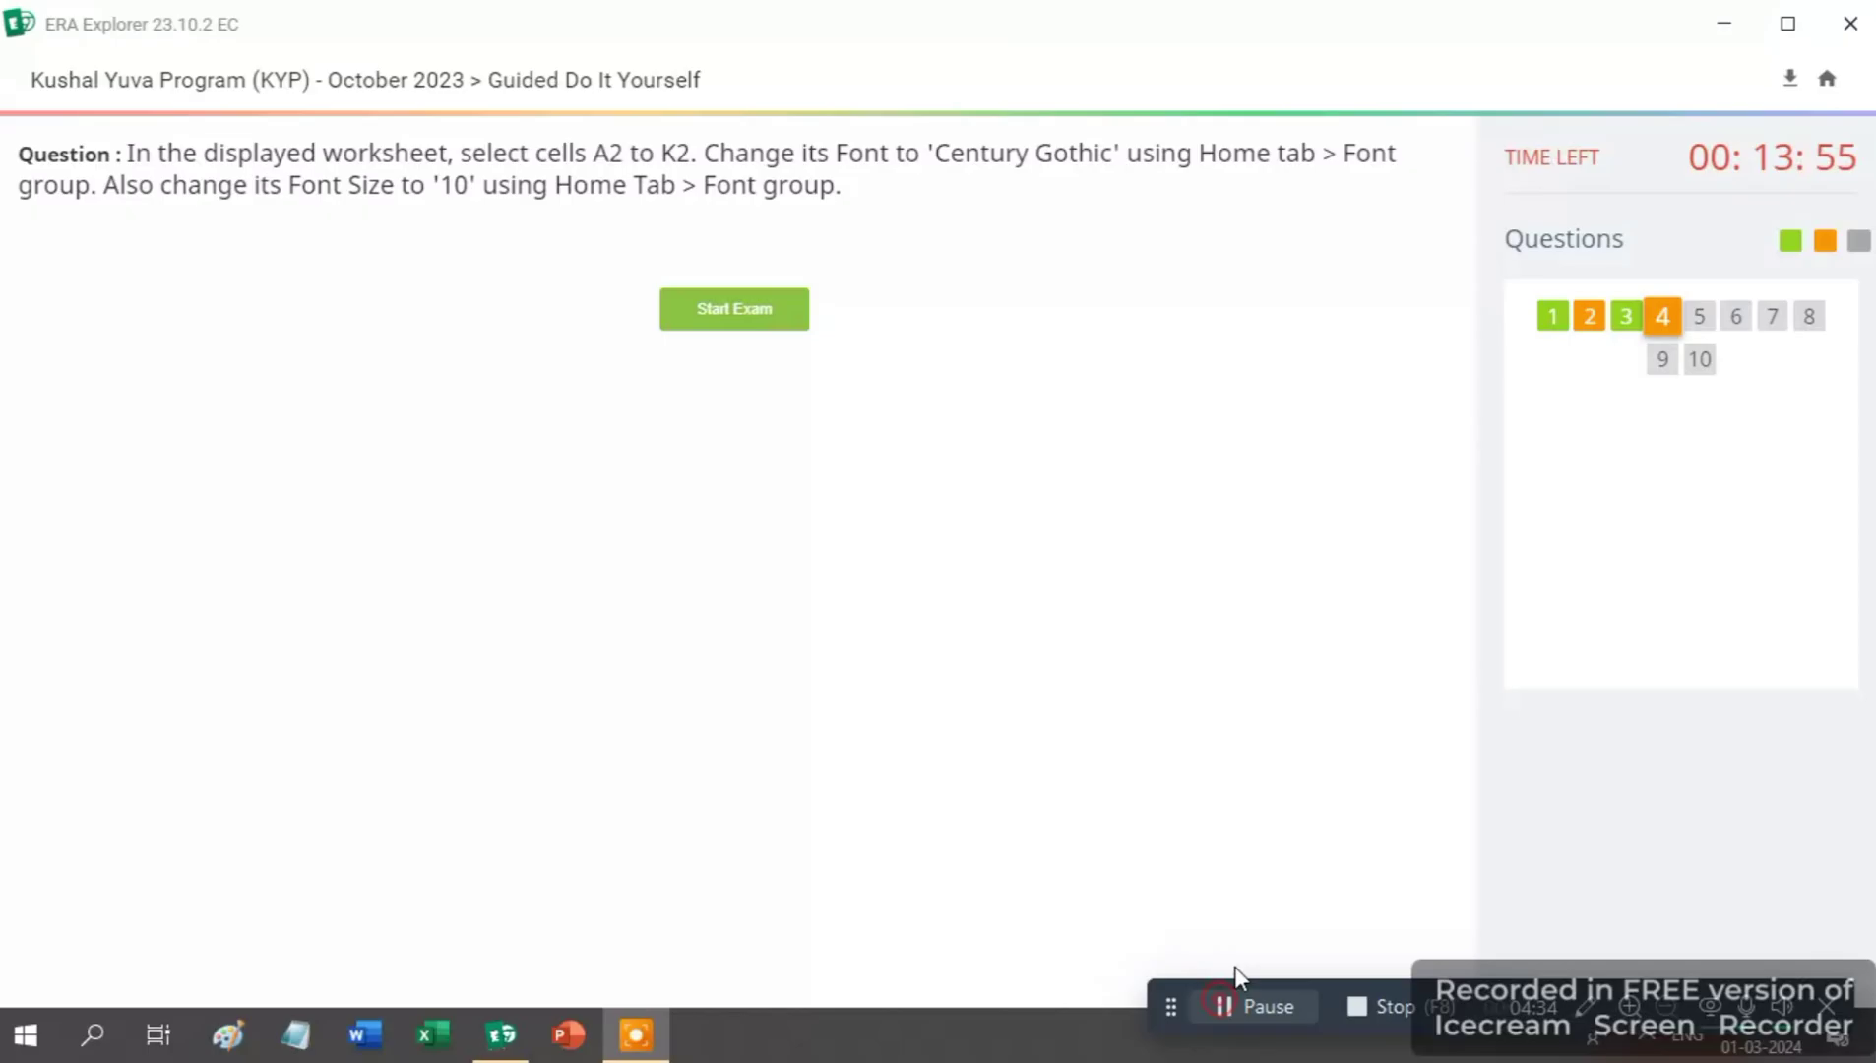
# - Open the question 5 worksheet from ERA Explorer, unmerge cell A1 "Customer Service Call Log" and submit the answer
pyautogui.click(1699, 328)
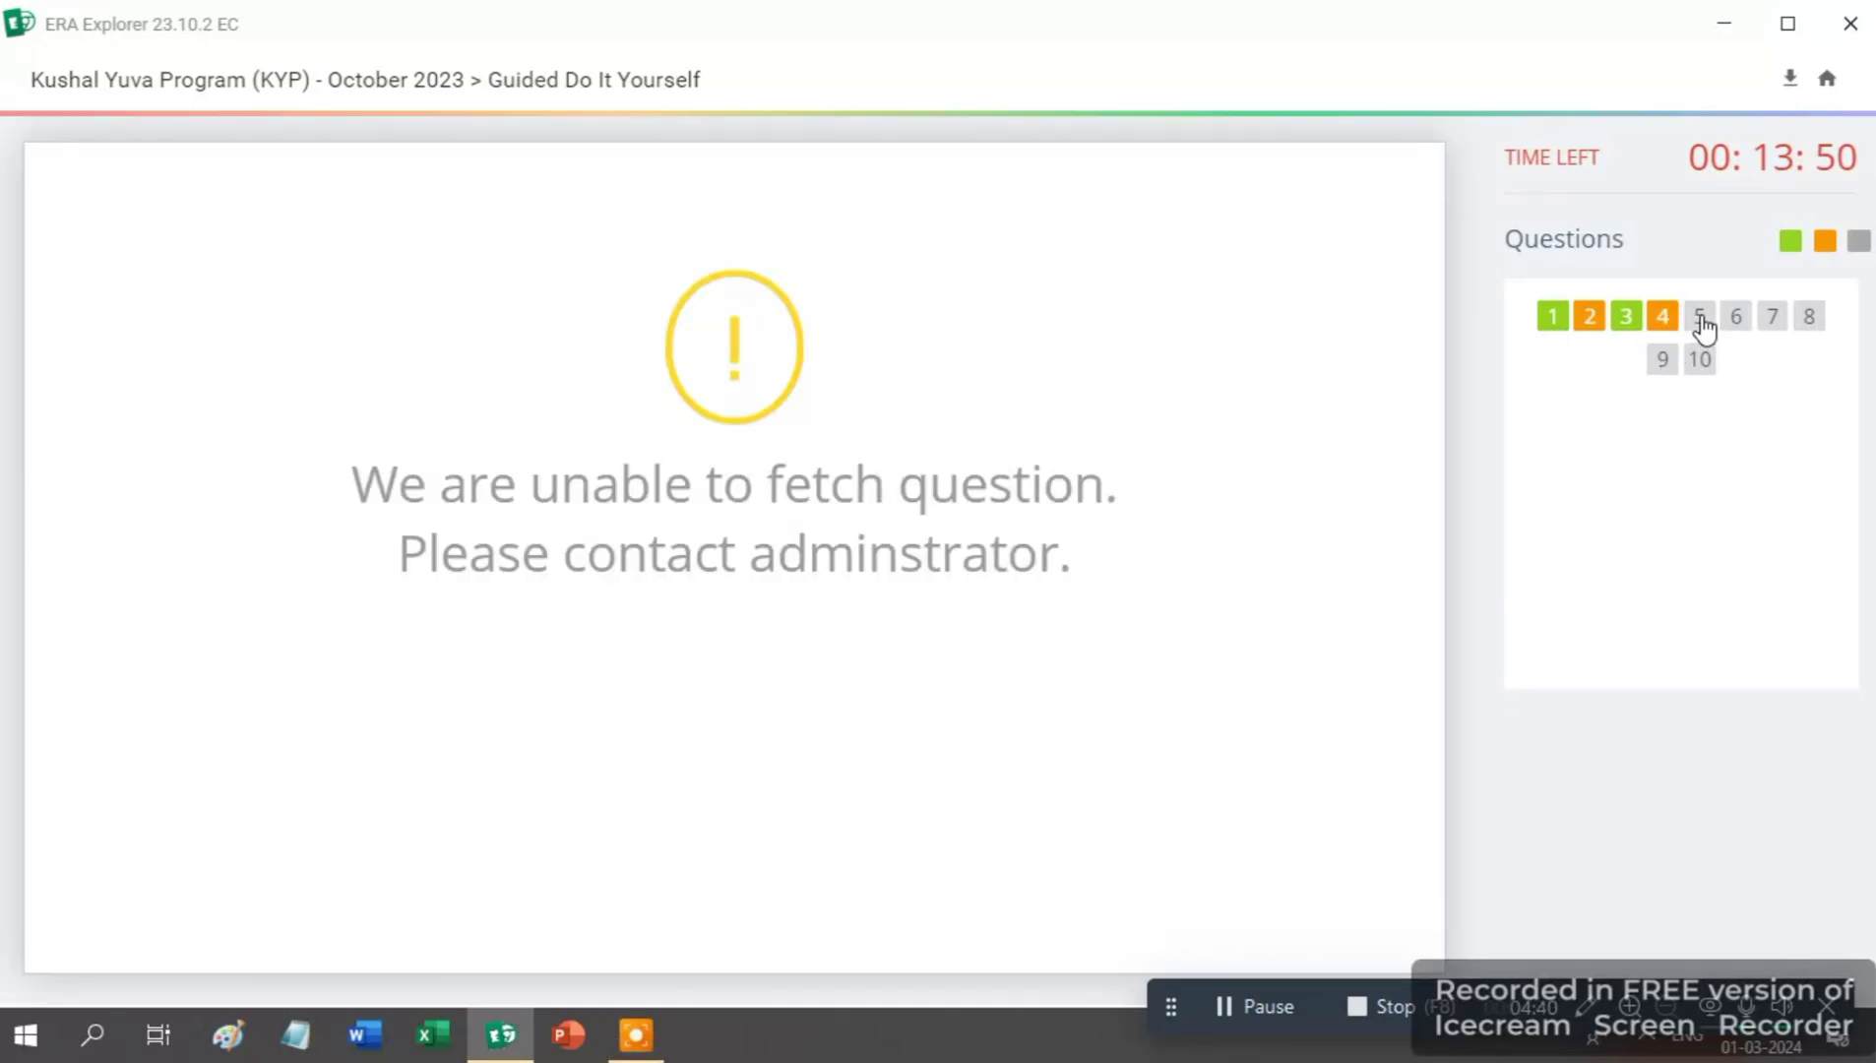
pyautogui.click(1702, 320)
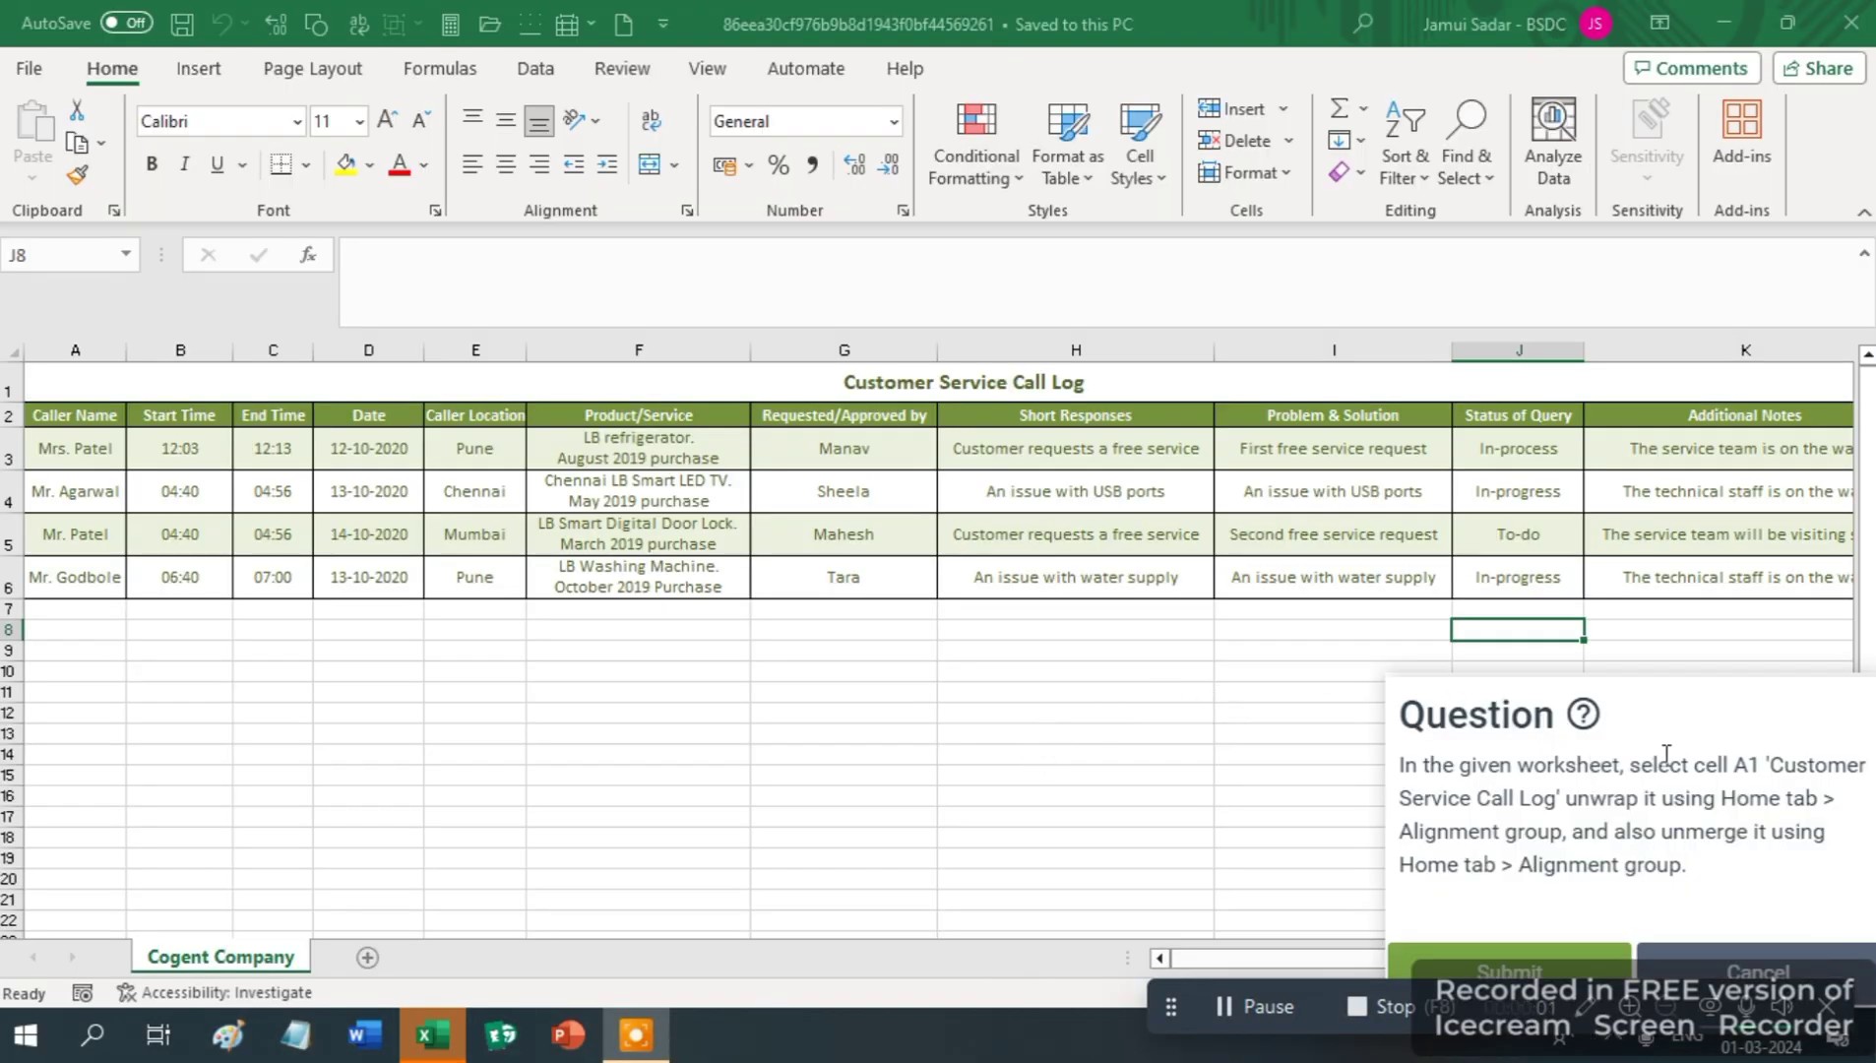
pyautogui.click(96, 385)
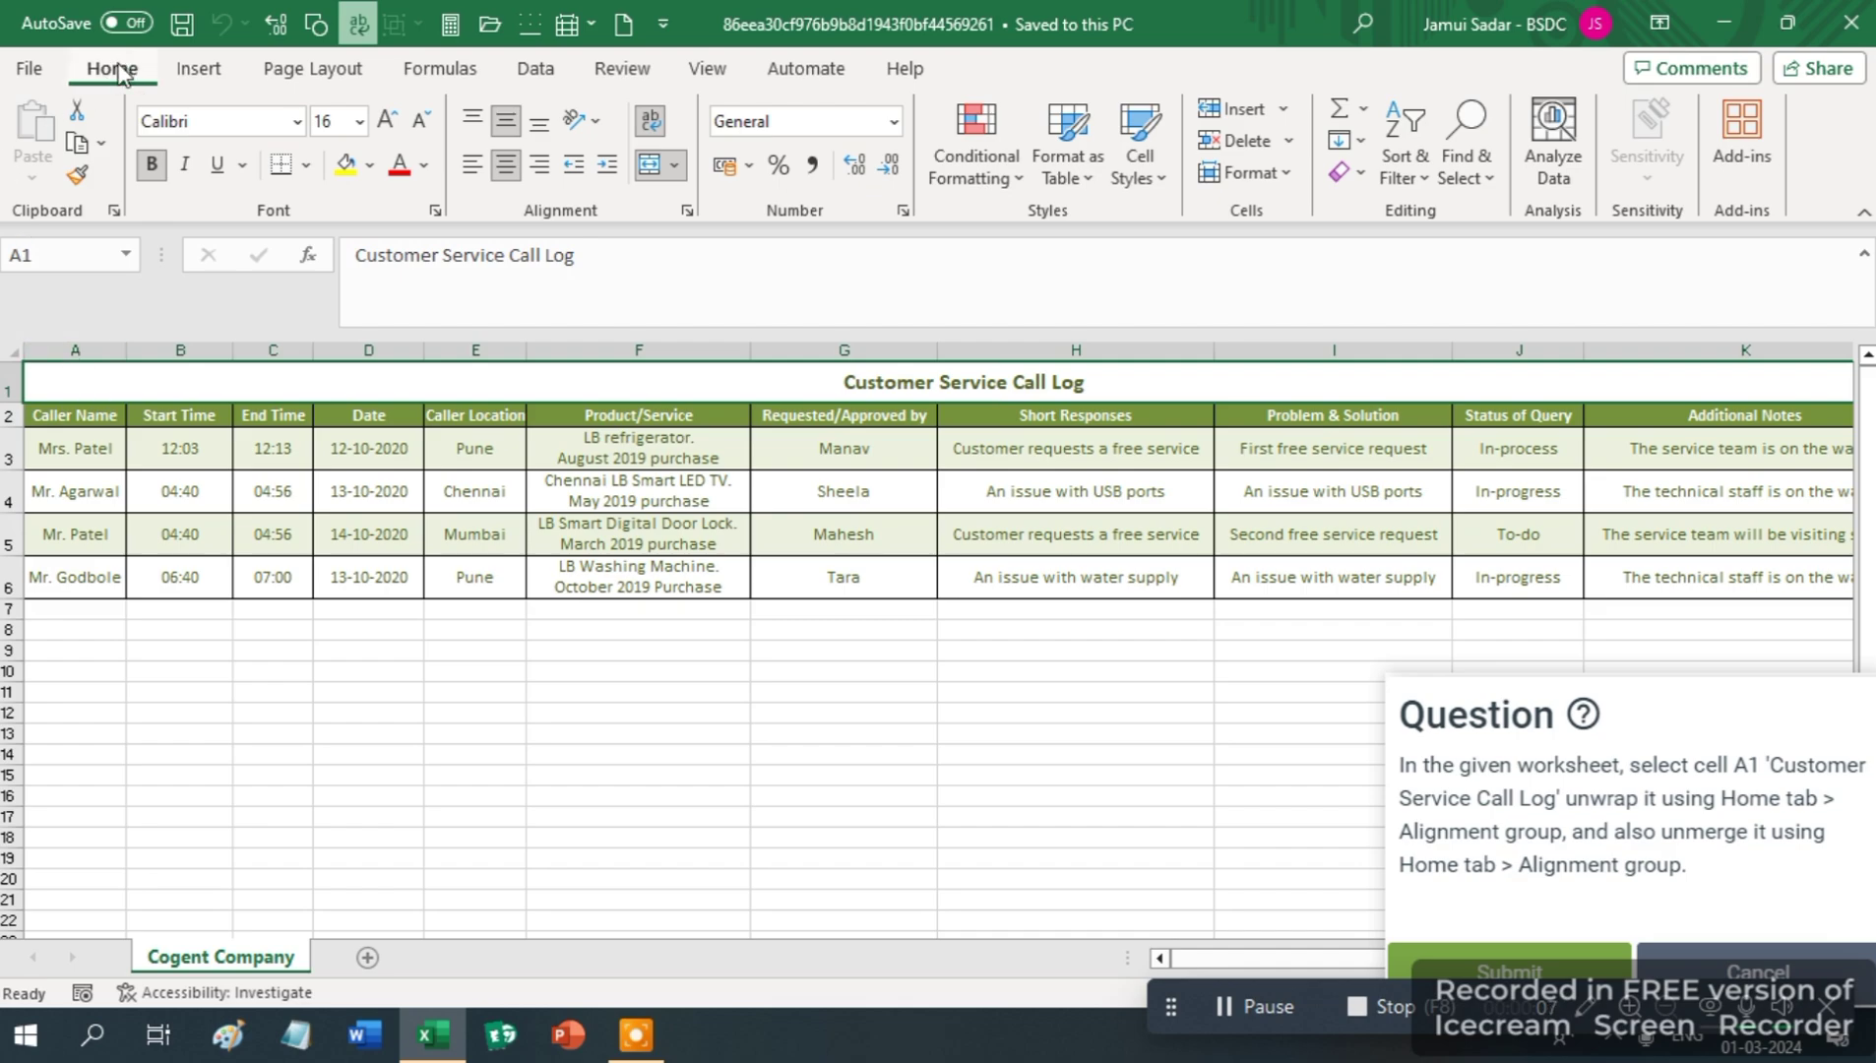
pyautogui.click(677, 165)
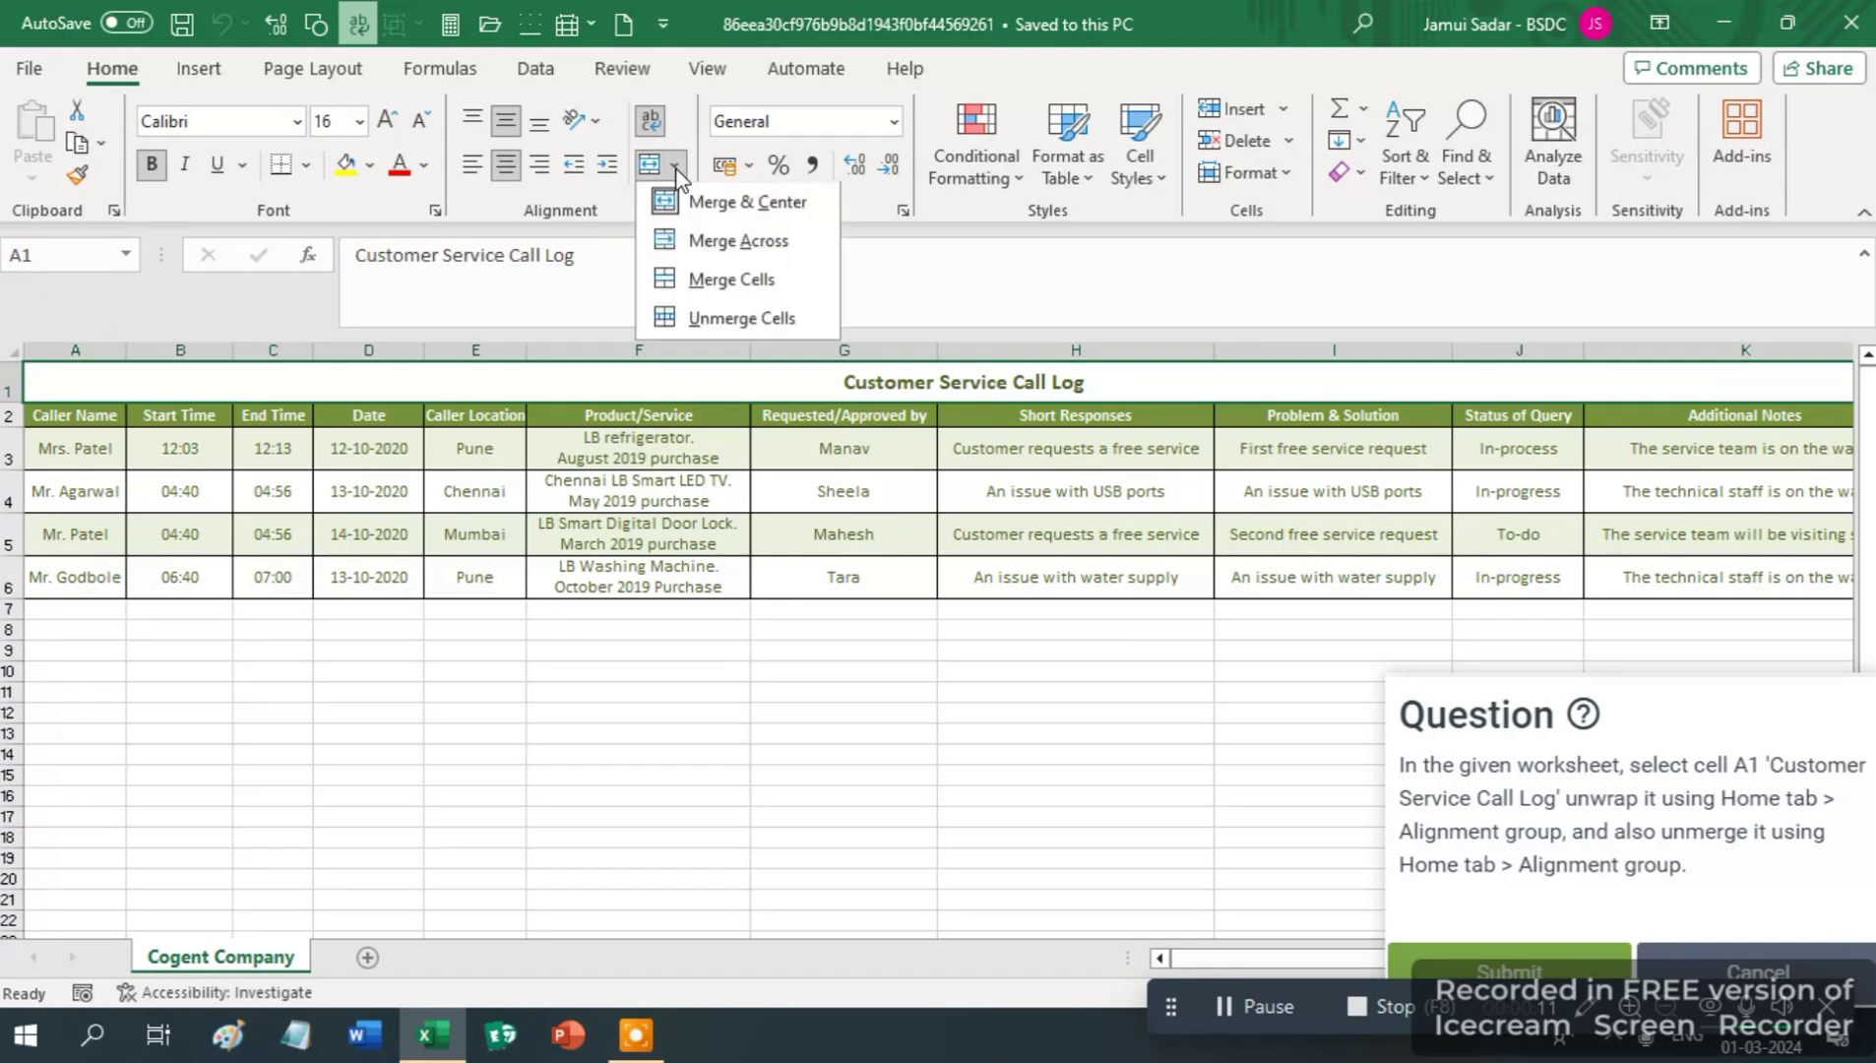
pyautogui.click(730, 208)
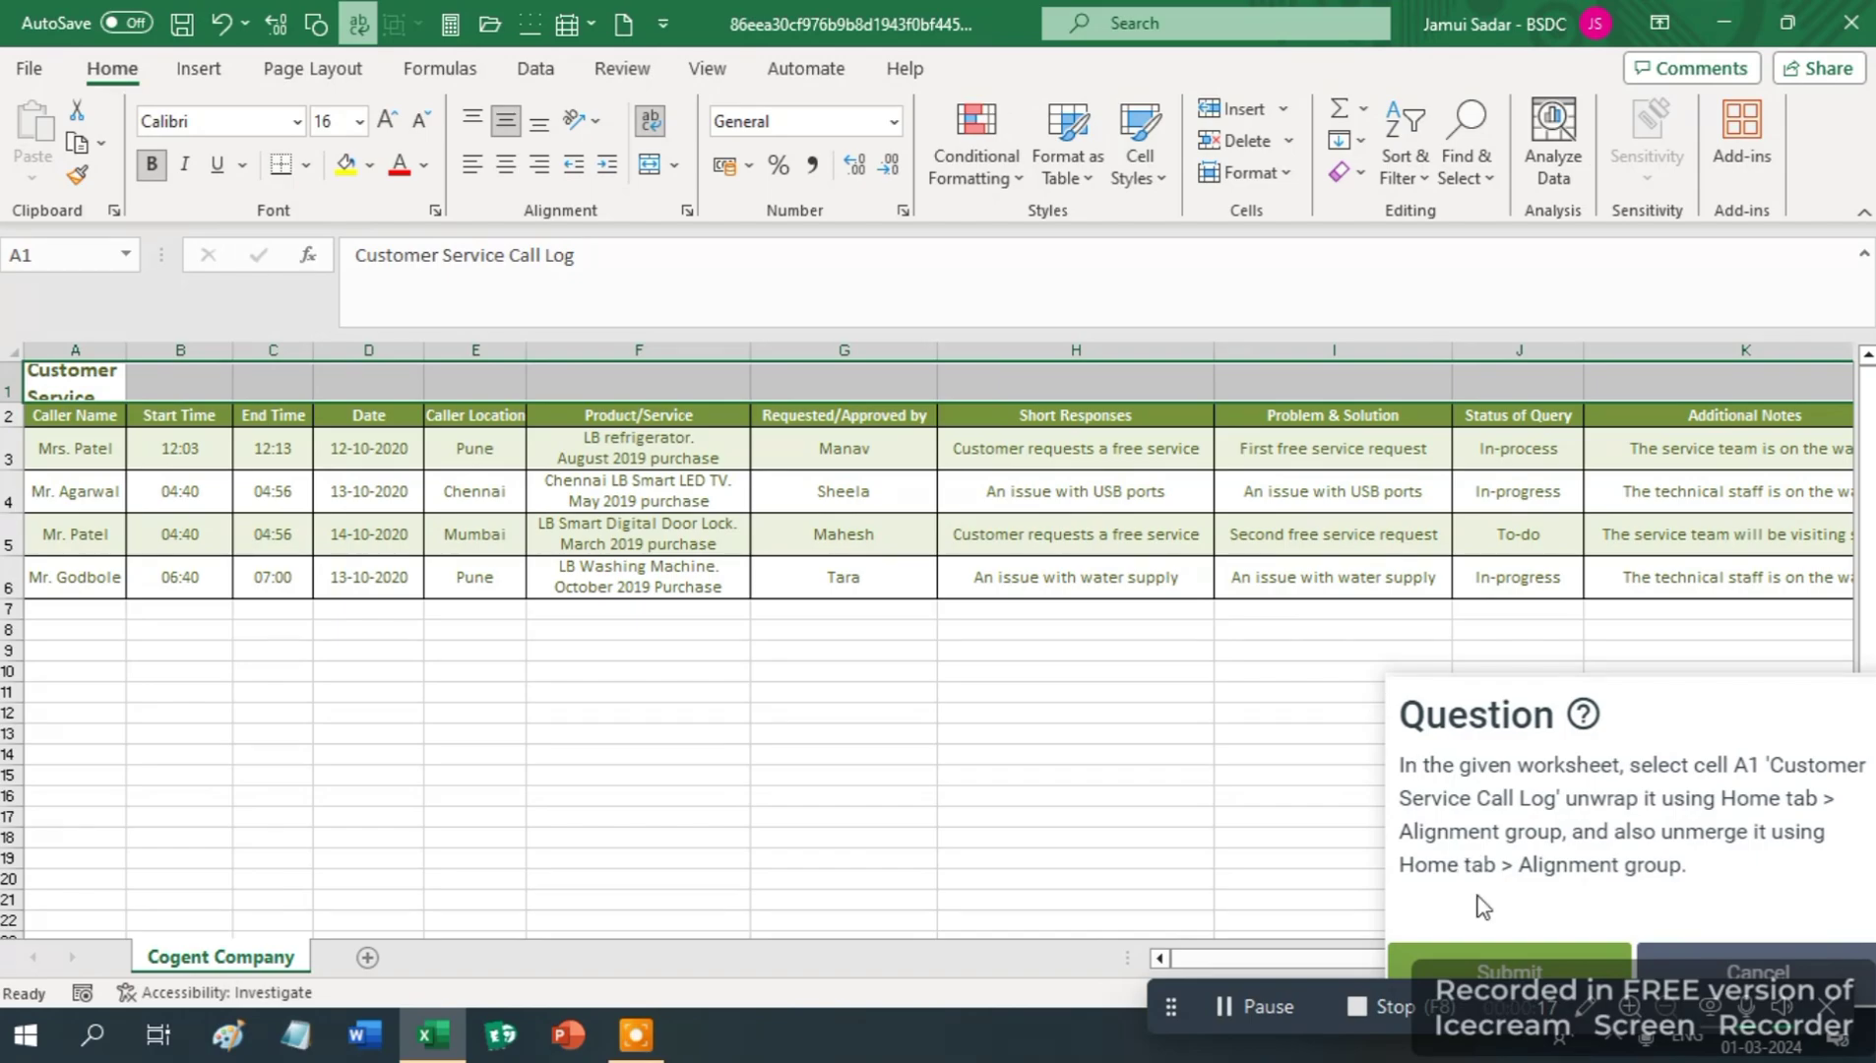
pyautogui.click(1455, 967)
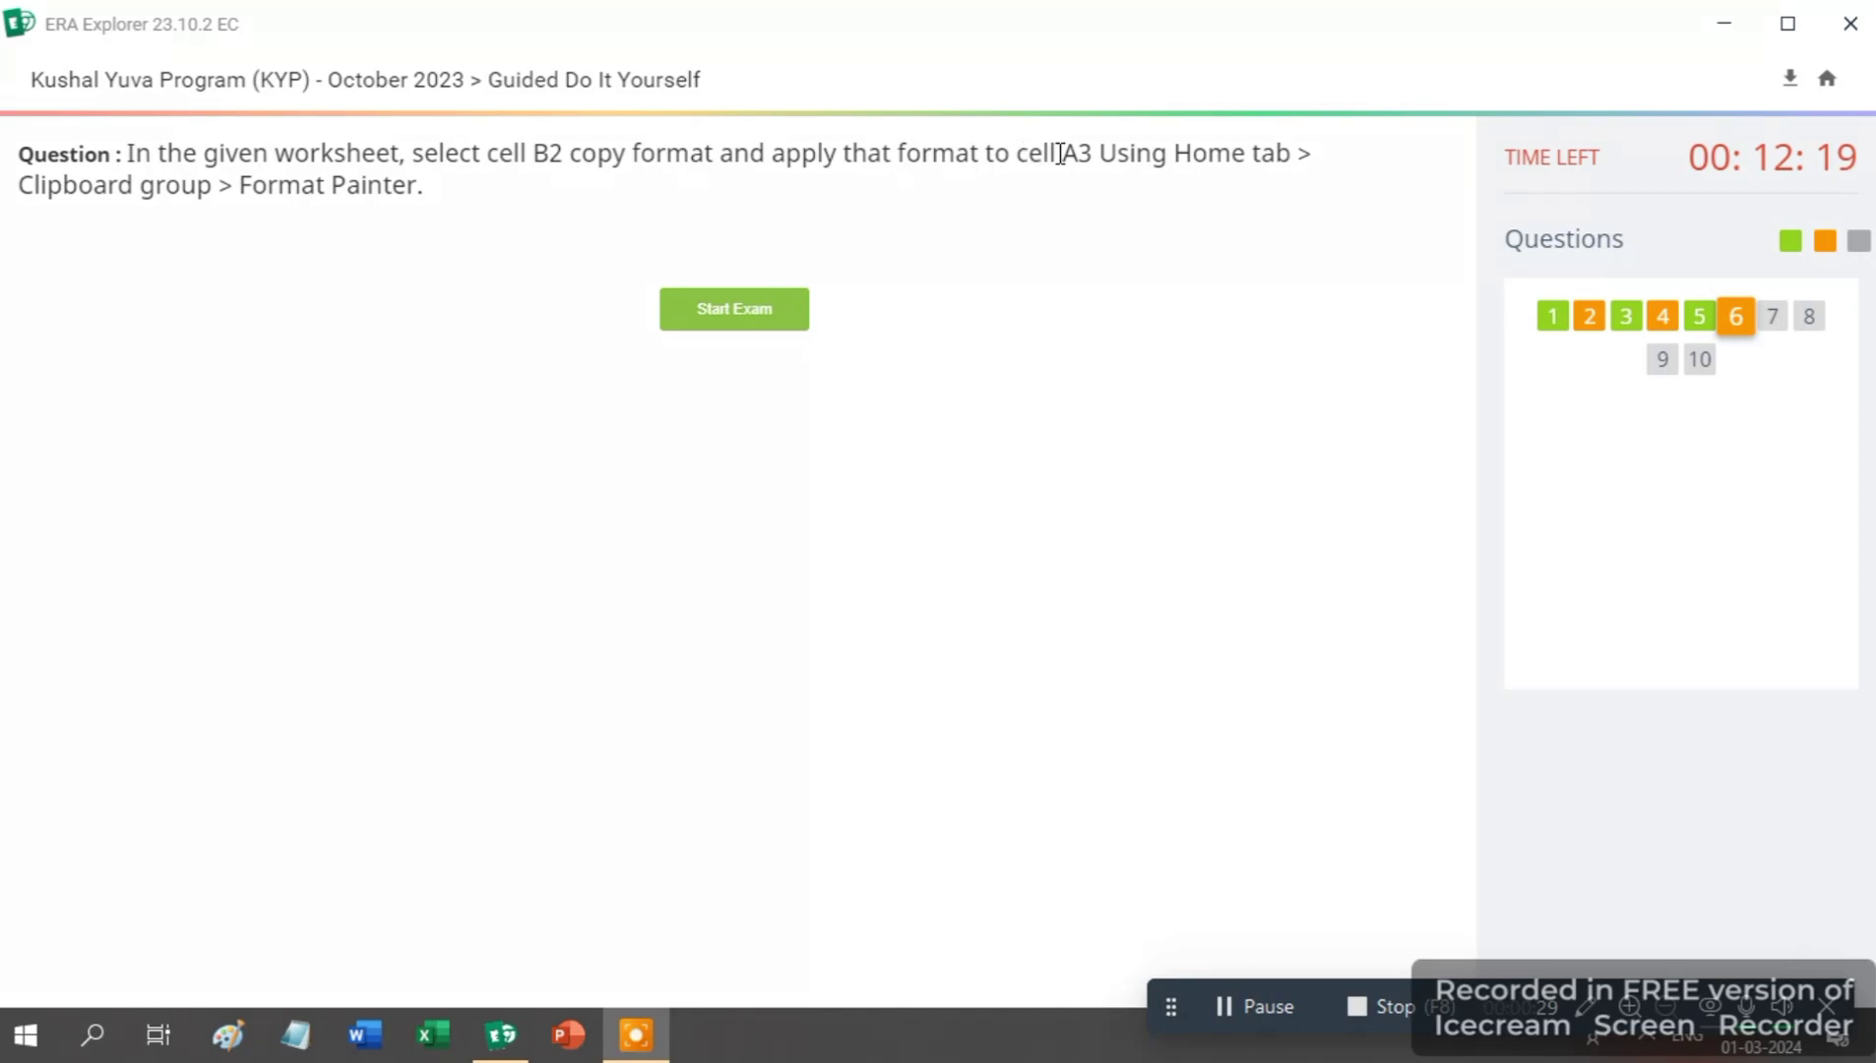
# - Open the question 6 worksheet, copy cell A2 and pick up the format of cell A3 with Format Painter
pyautogui.click(720, 325)
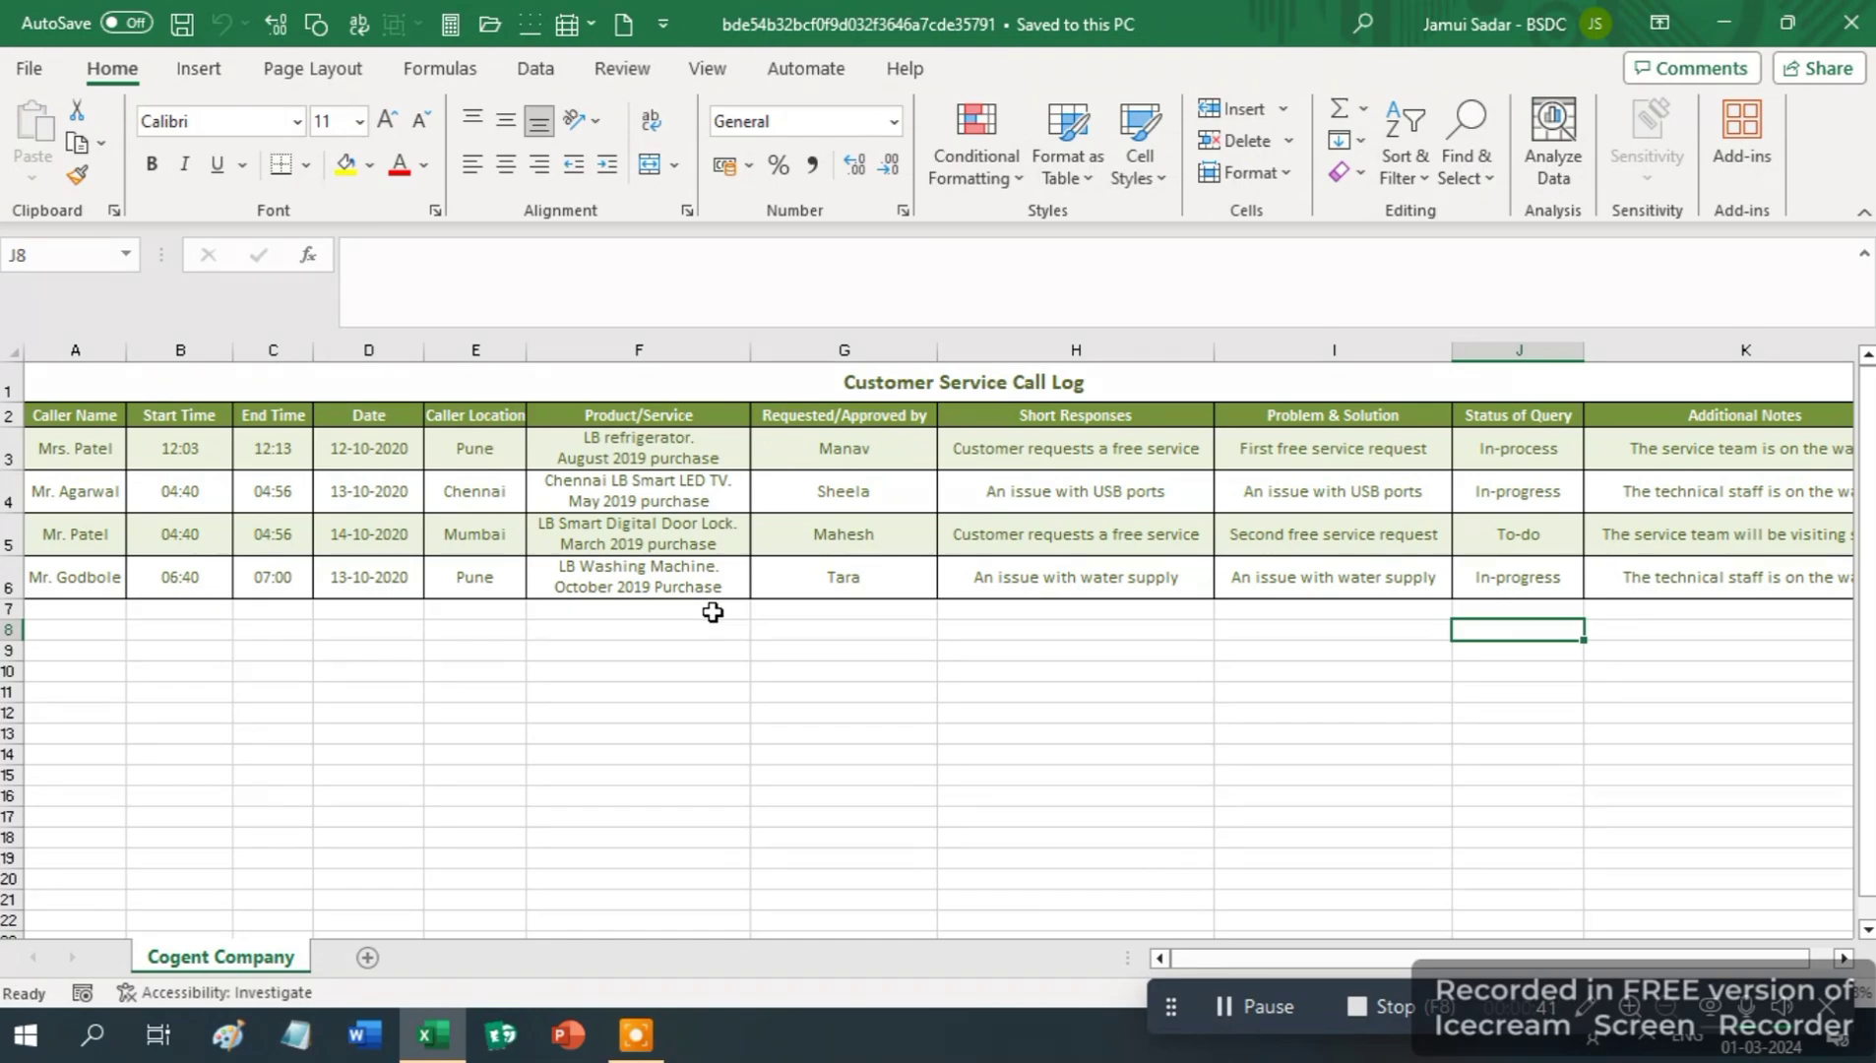
pyautogui.click(106, 418)
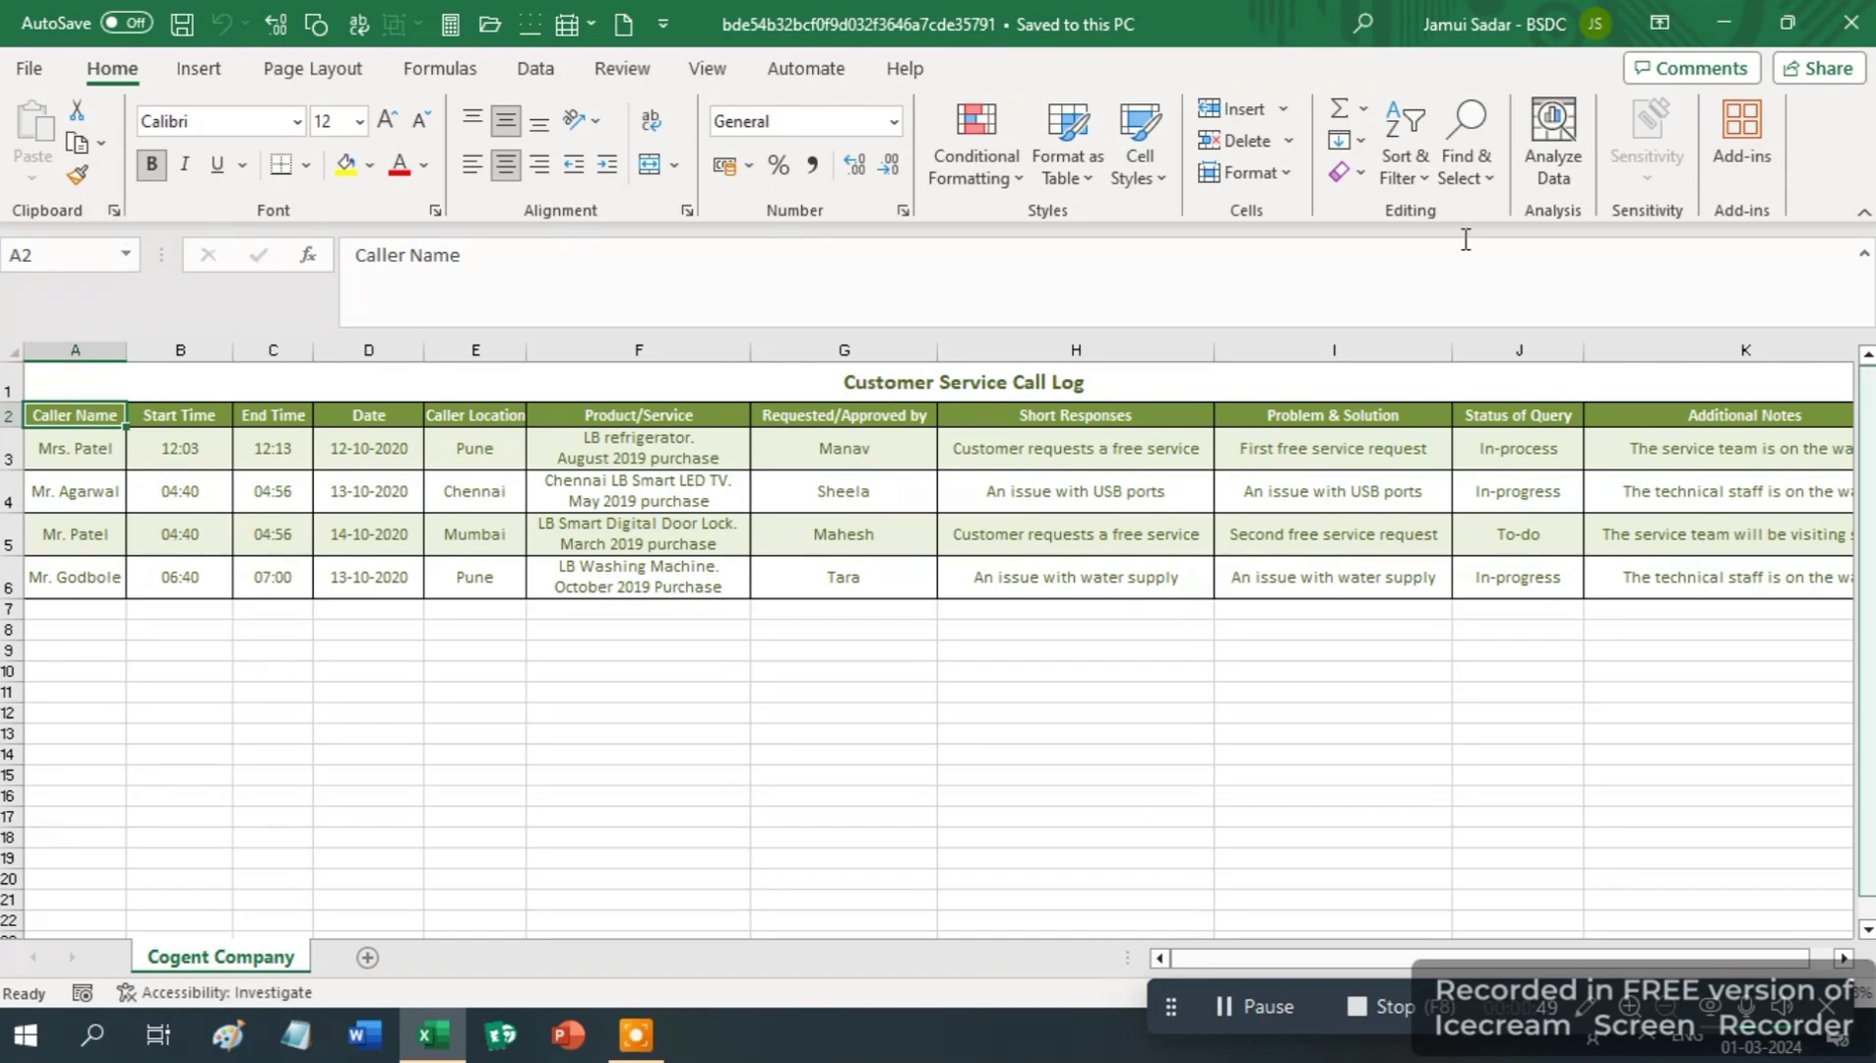
pyautogui.click(101, 143)
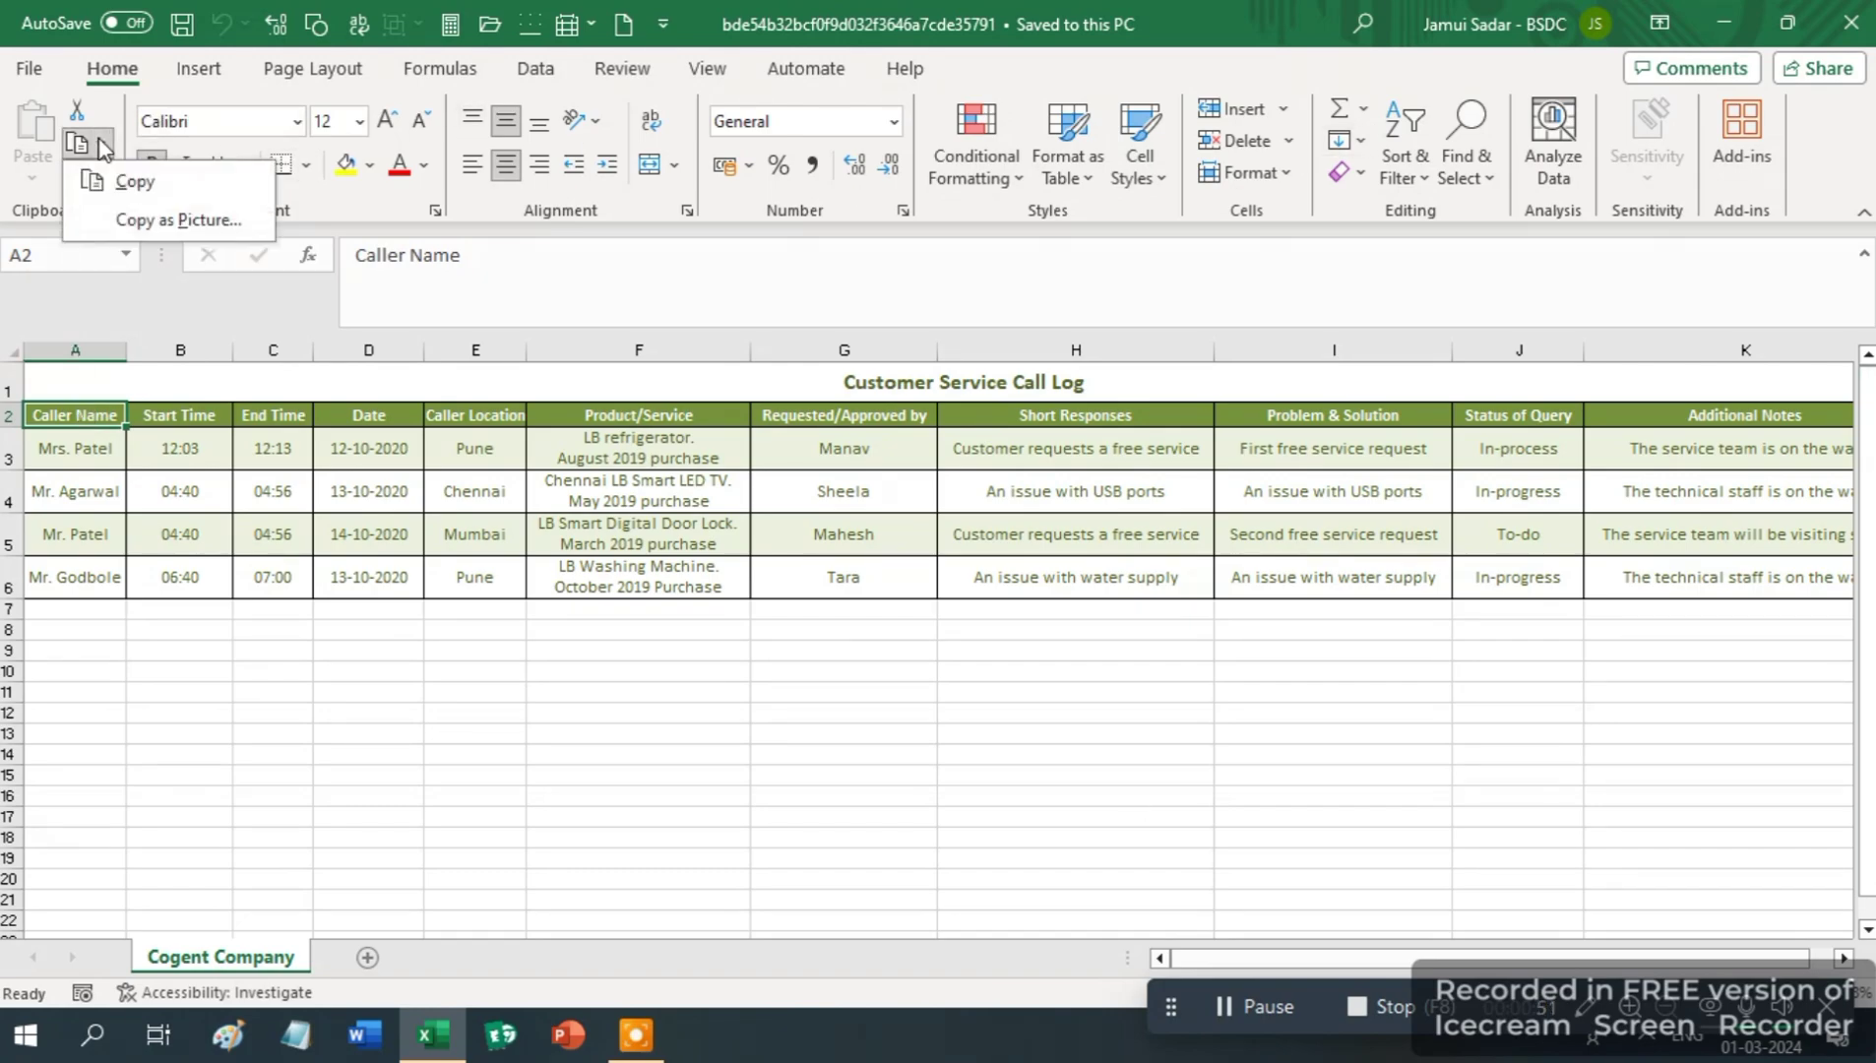
pyautogui.click(135, 183)
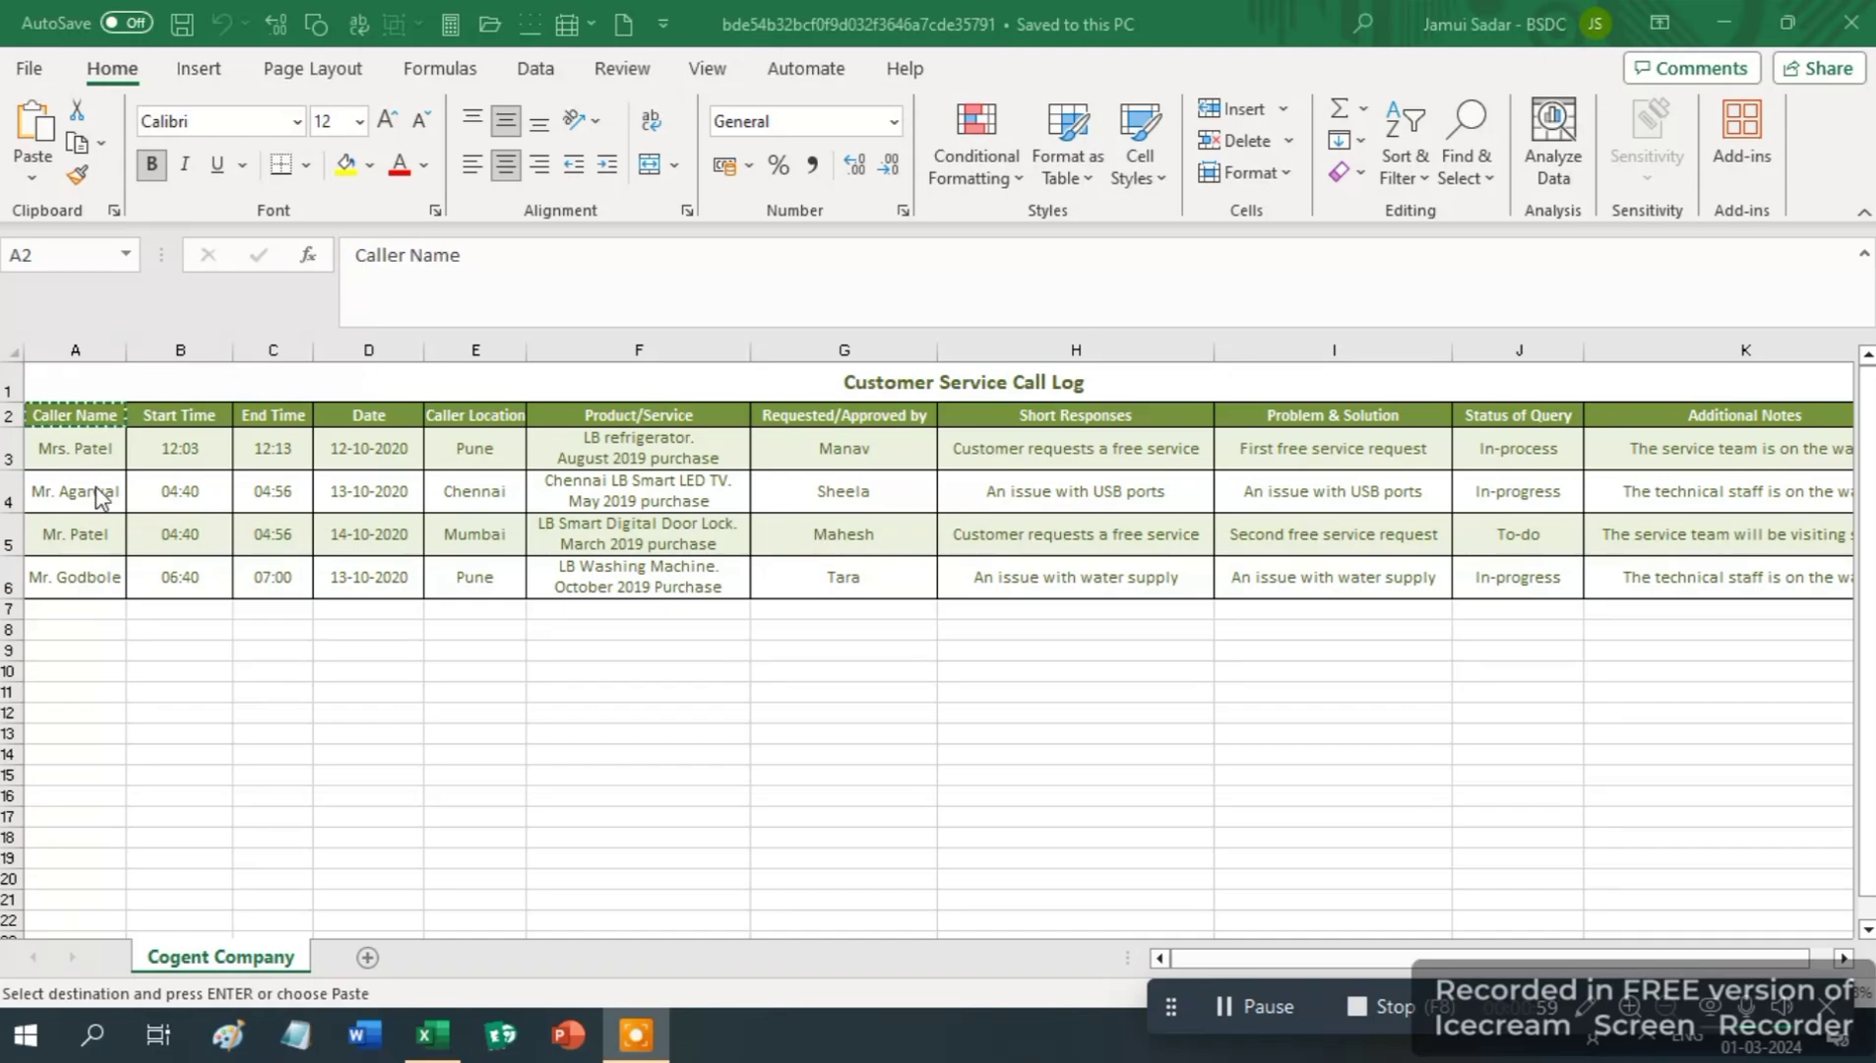
pyautogui.click(77, 447)
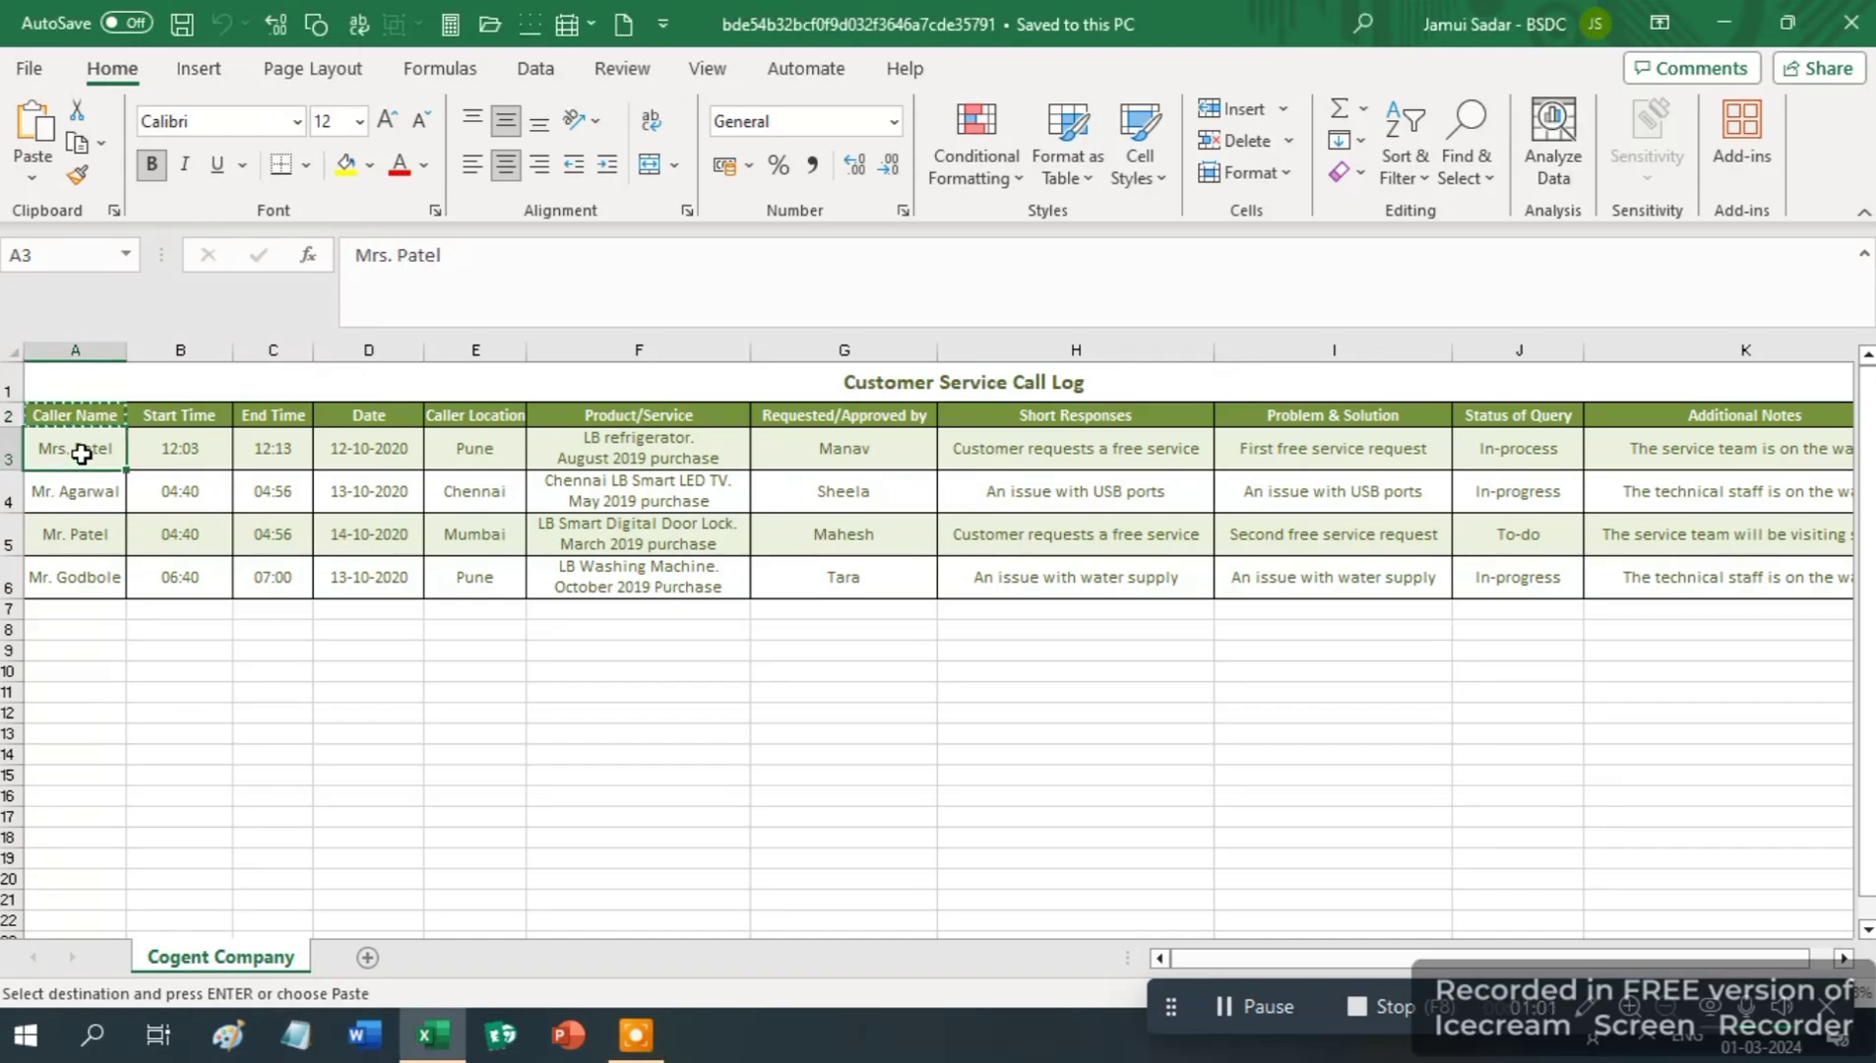
pyautogui.click(79, 178)
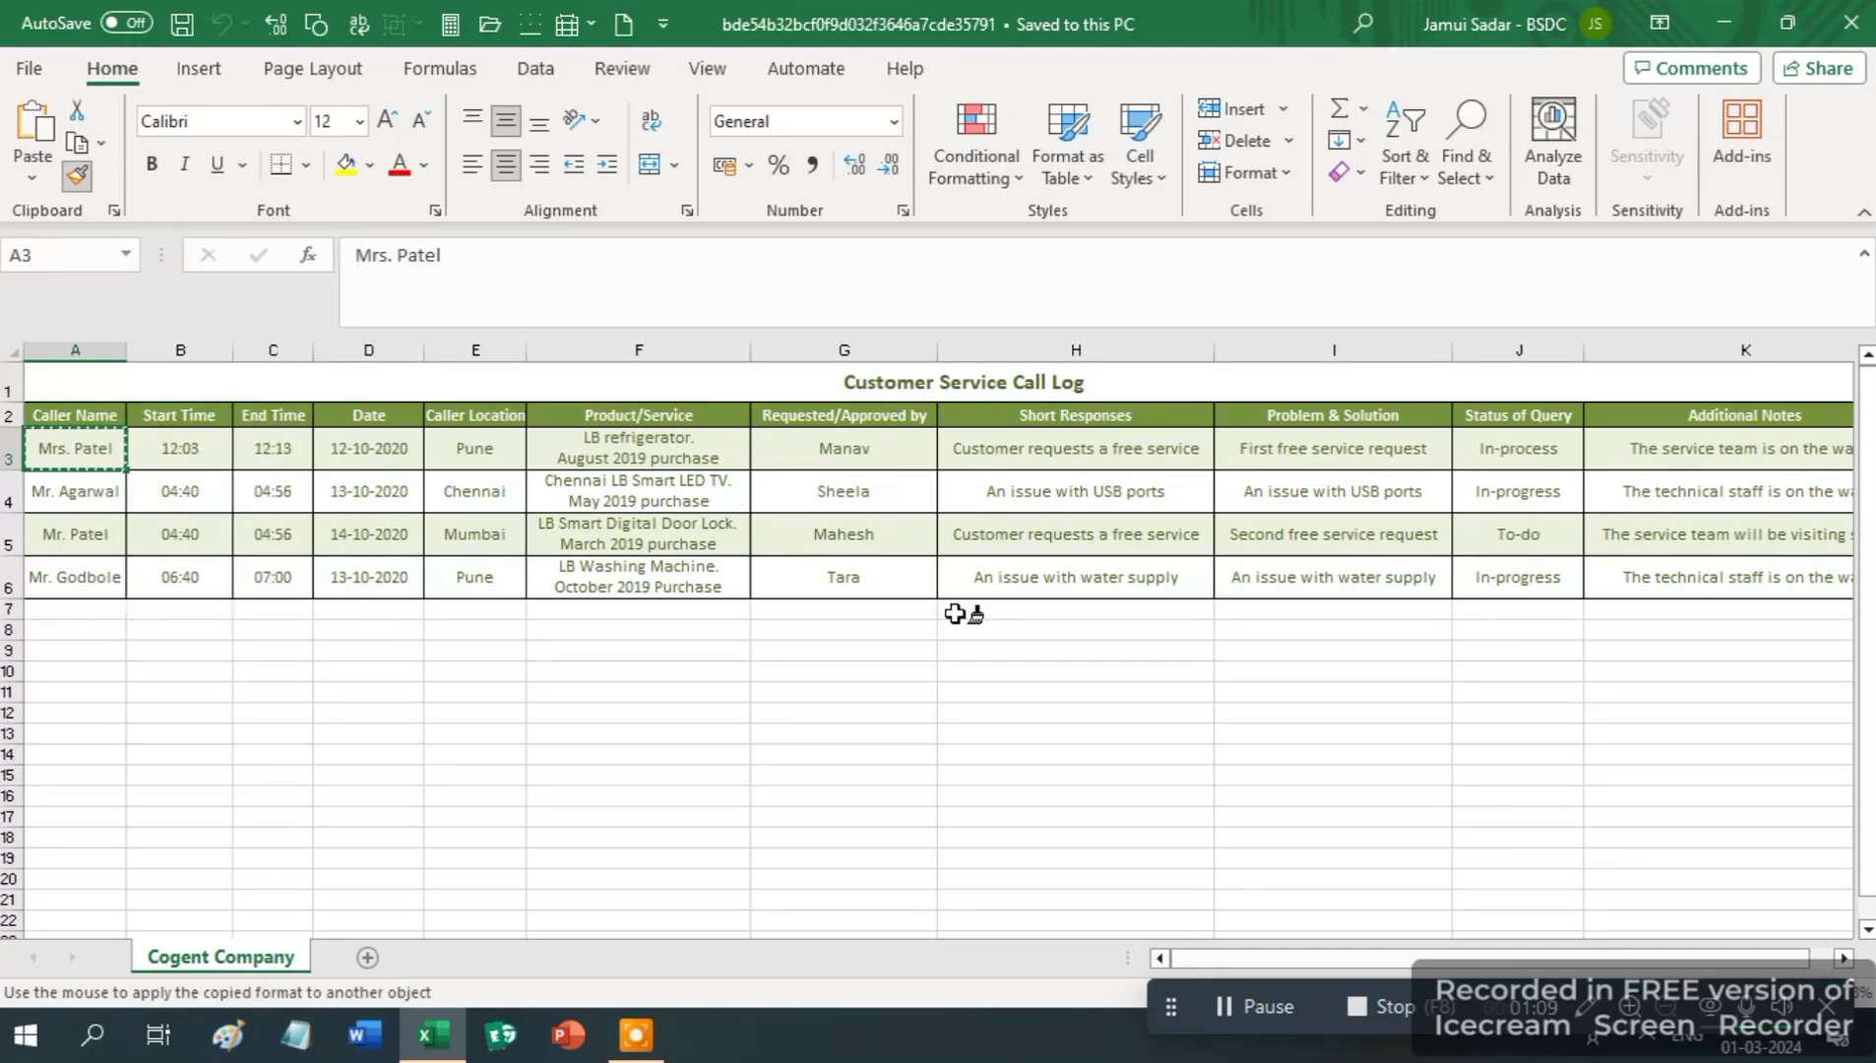
# - Open the question 7 worksheet from ERA Explorer and apply a Top and Thick Bottom Border to the whole Customer Service Call Log table
pyautogui.hotkey('alt', 'Tab')
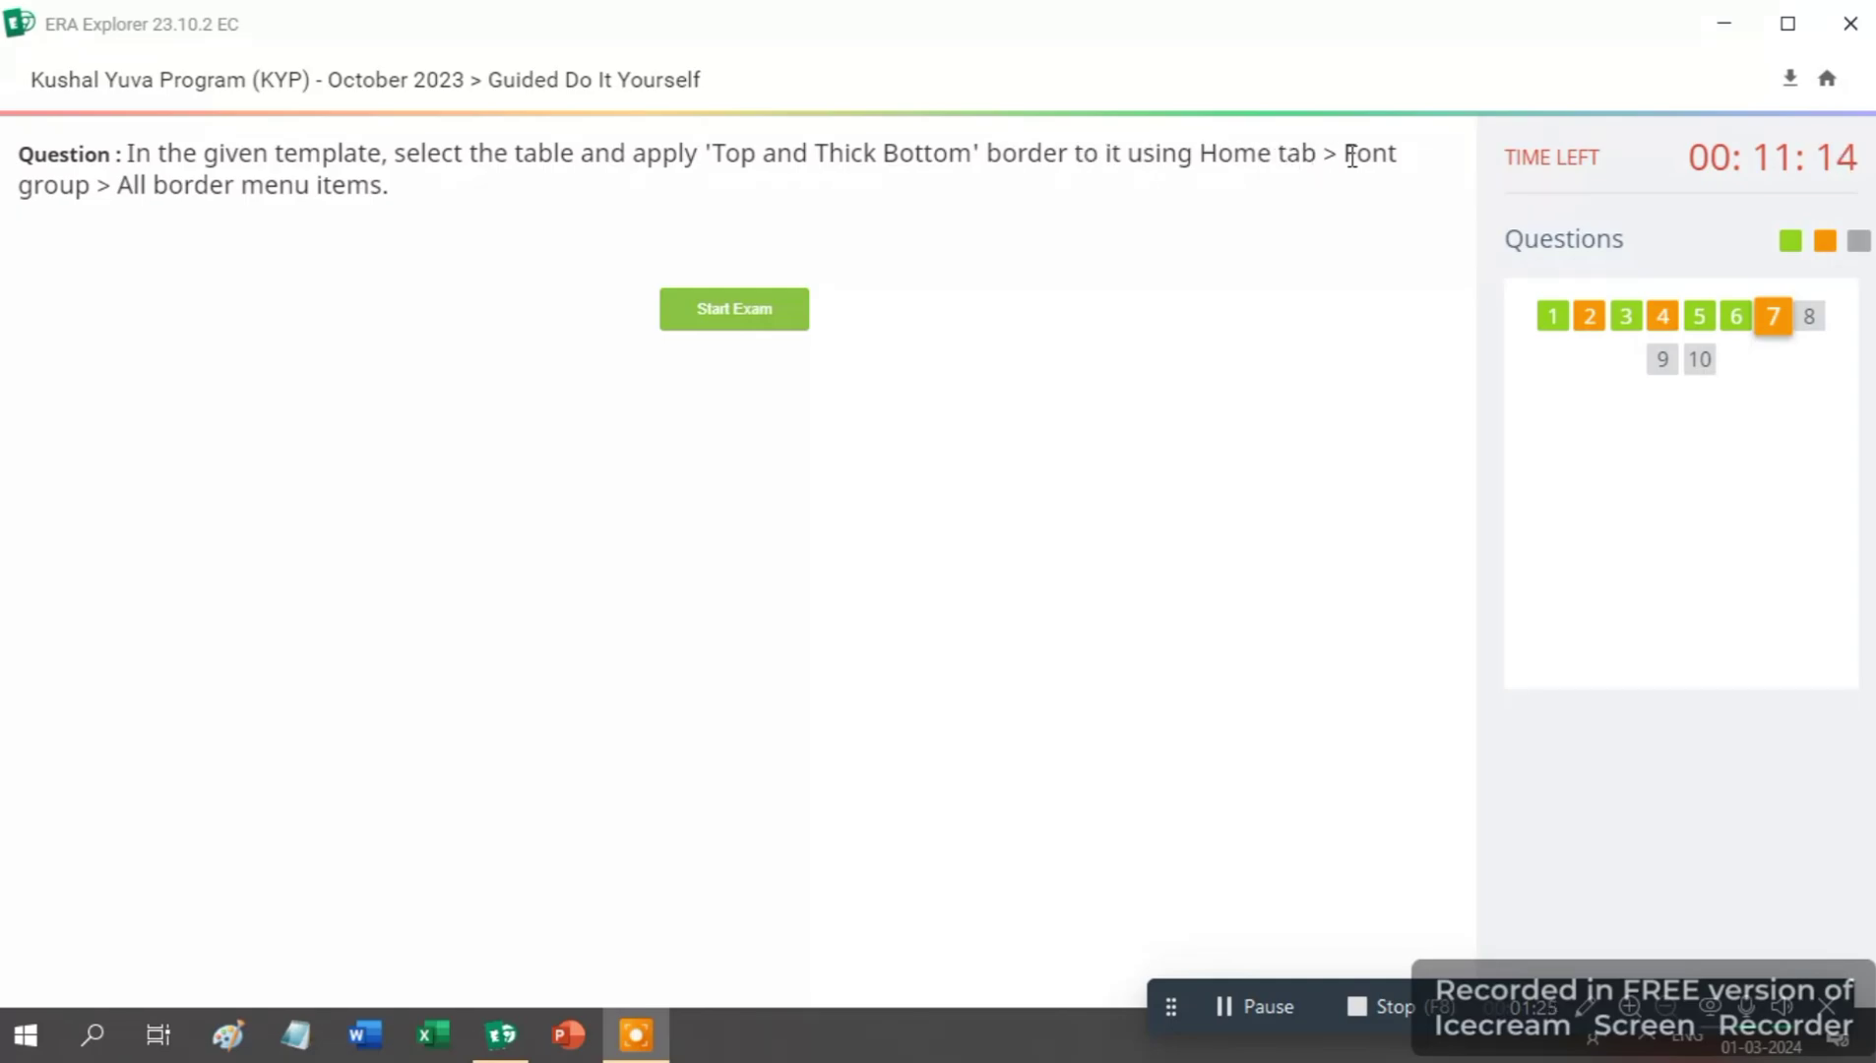
pyautogui.click(750, 325)
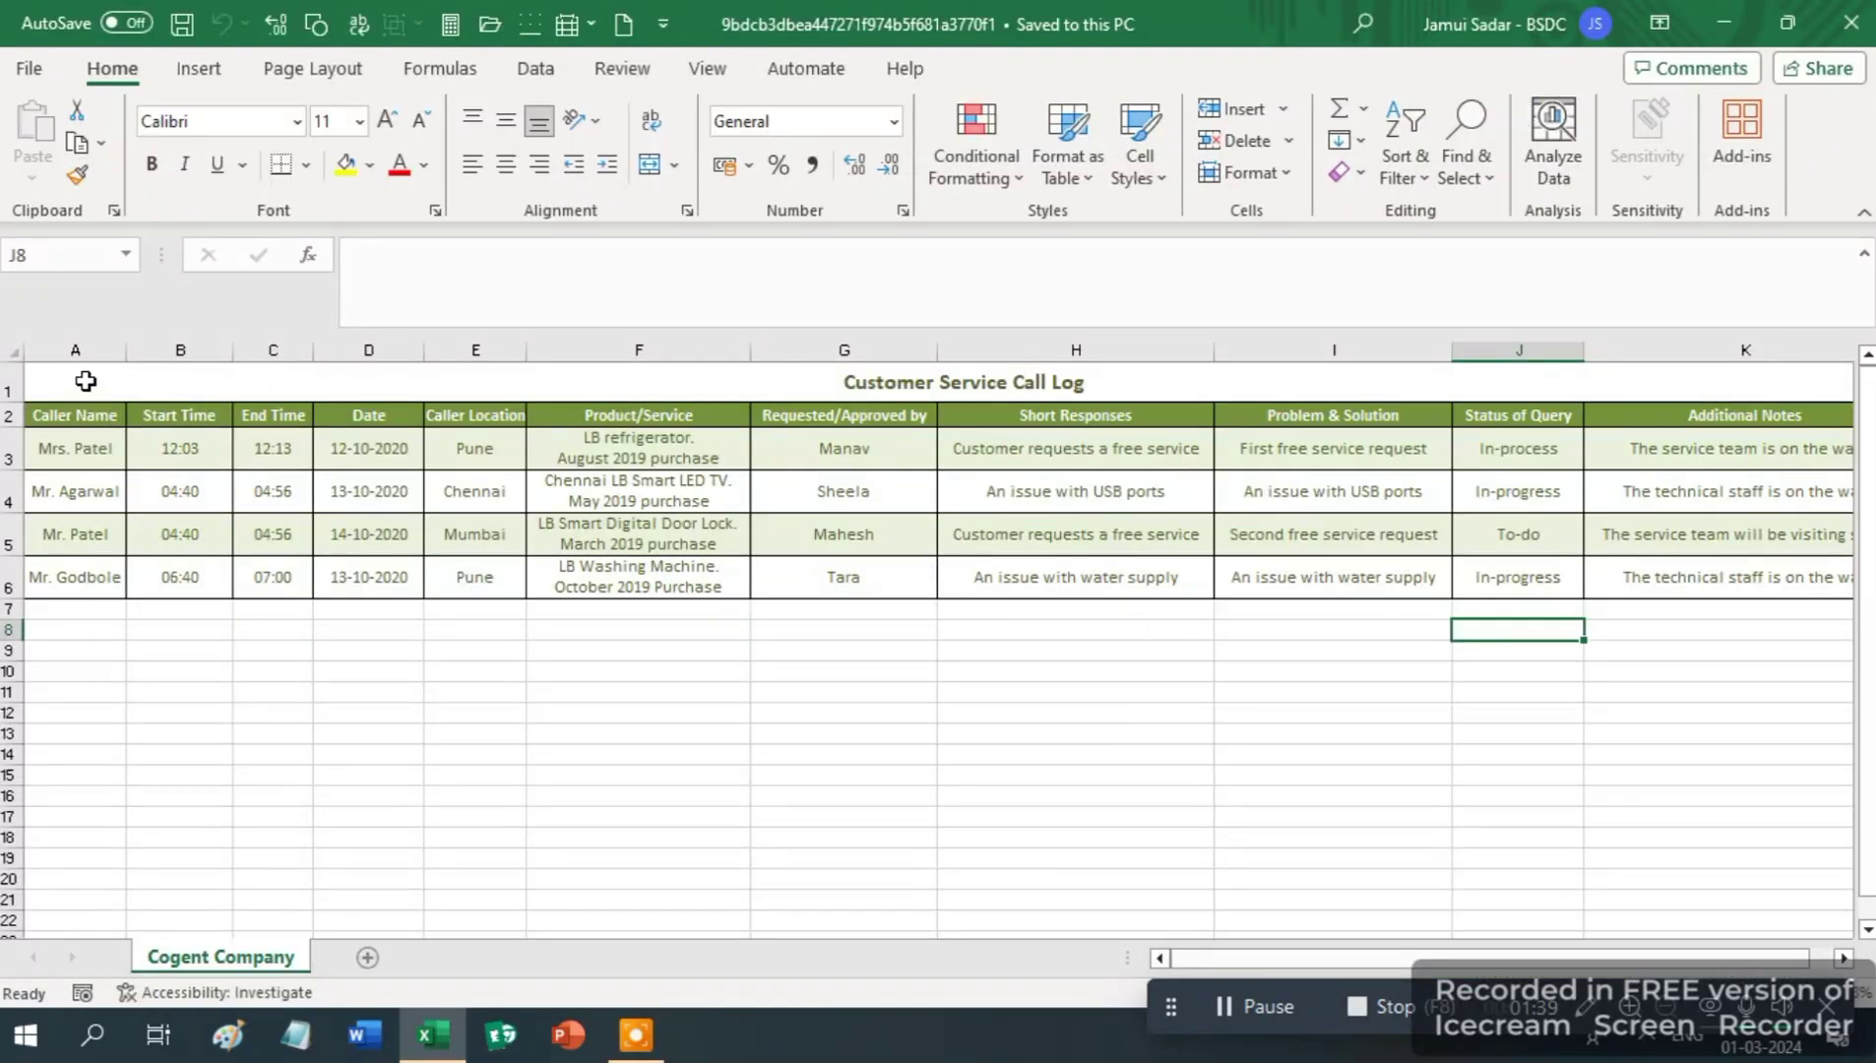
pyautogui.moveTo(84, 382); pyautogui.dragTo(282, 583)
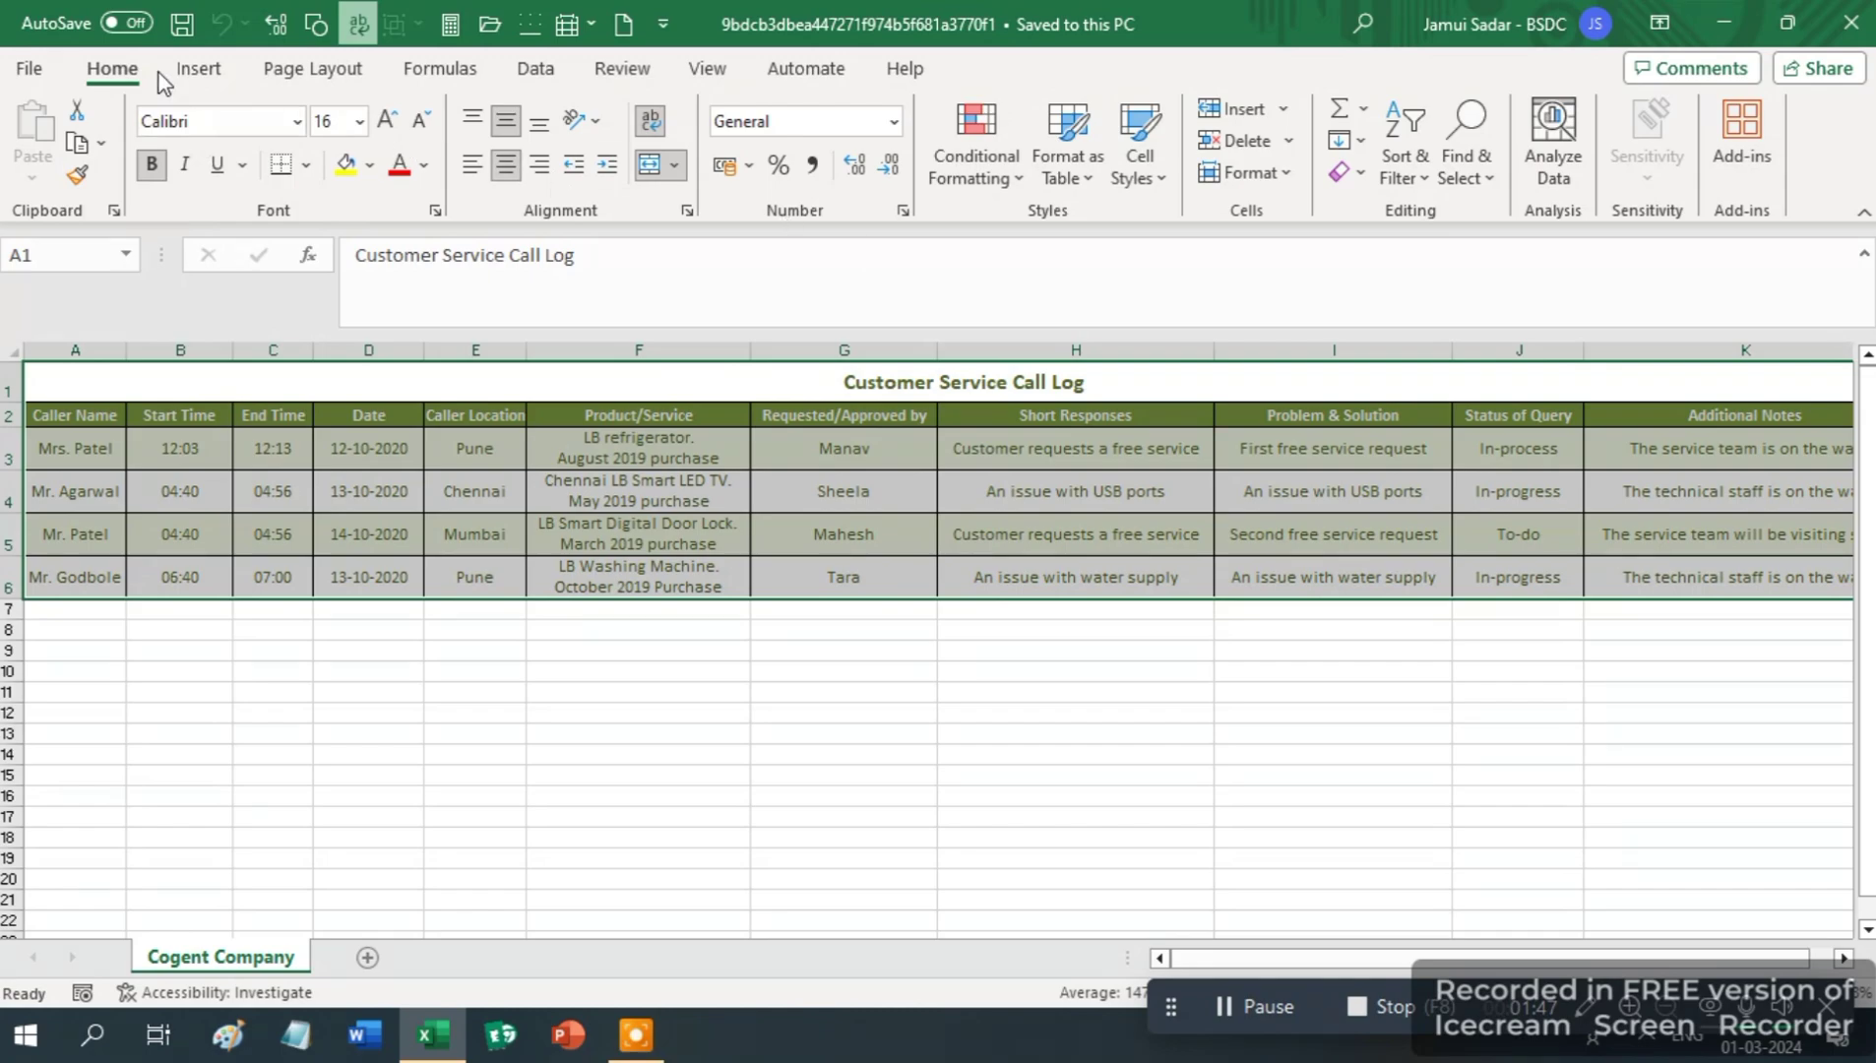
pyautogui.click(305, 165)
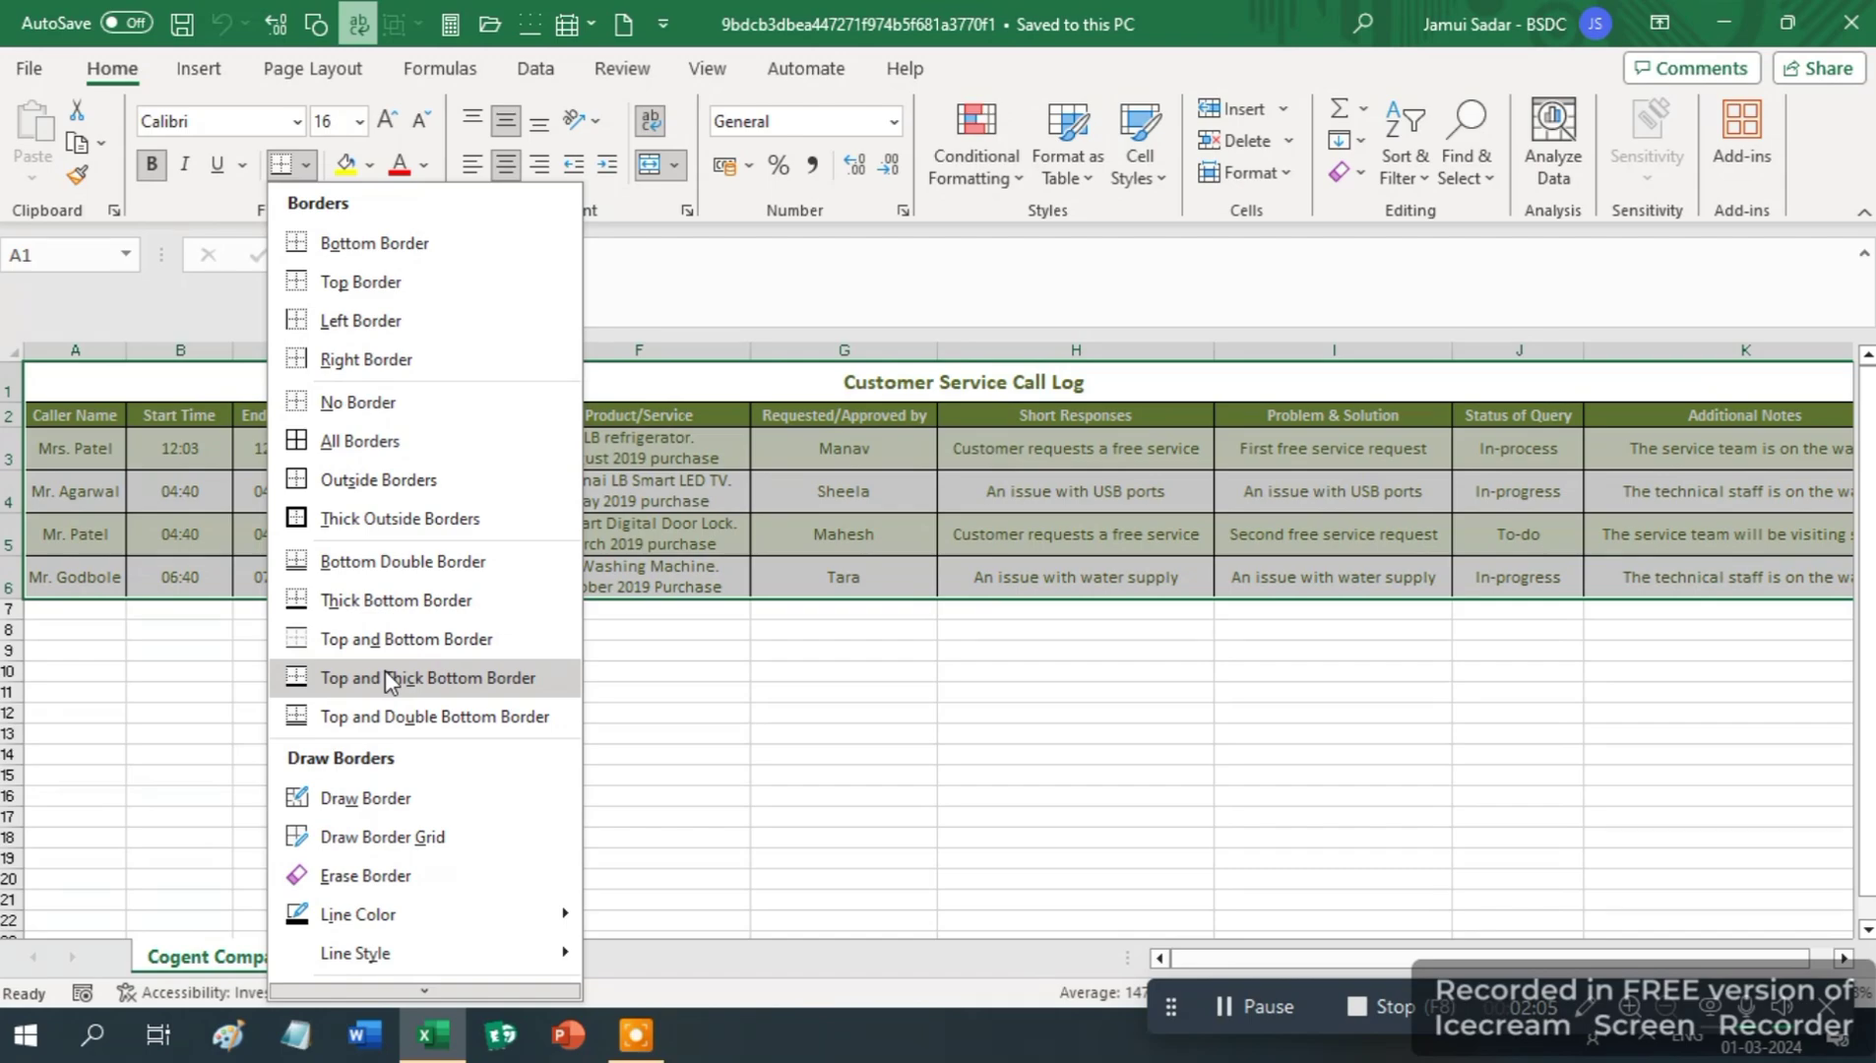
pyautogui.click(1209, 1003)
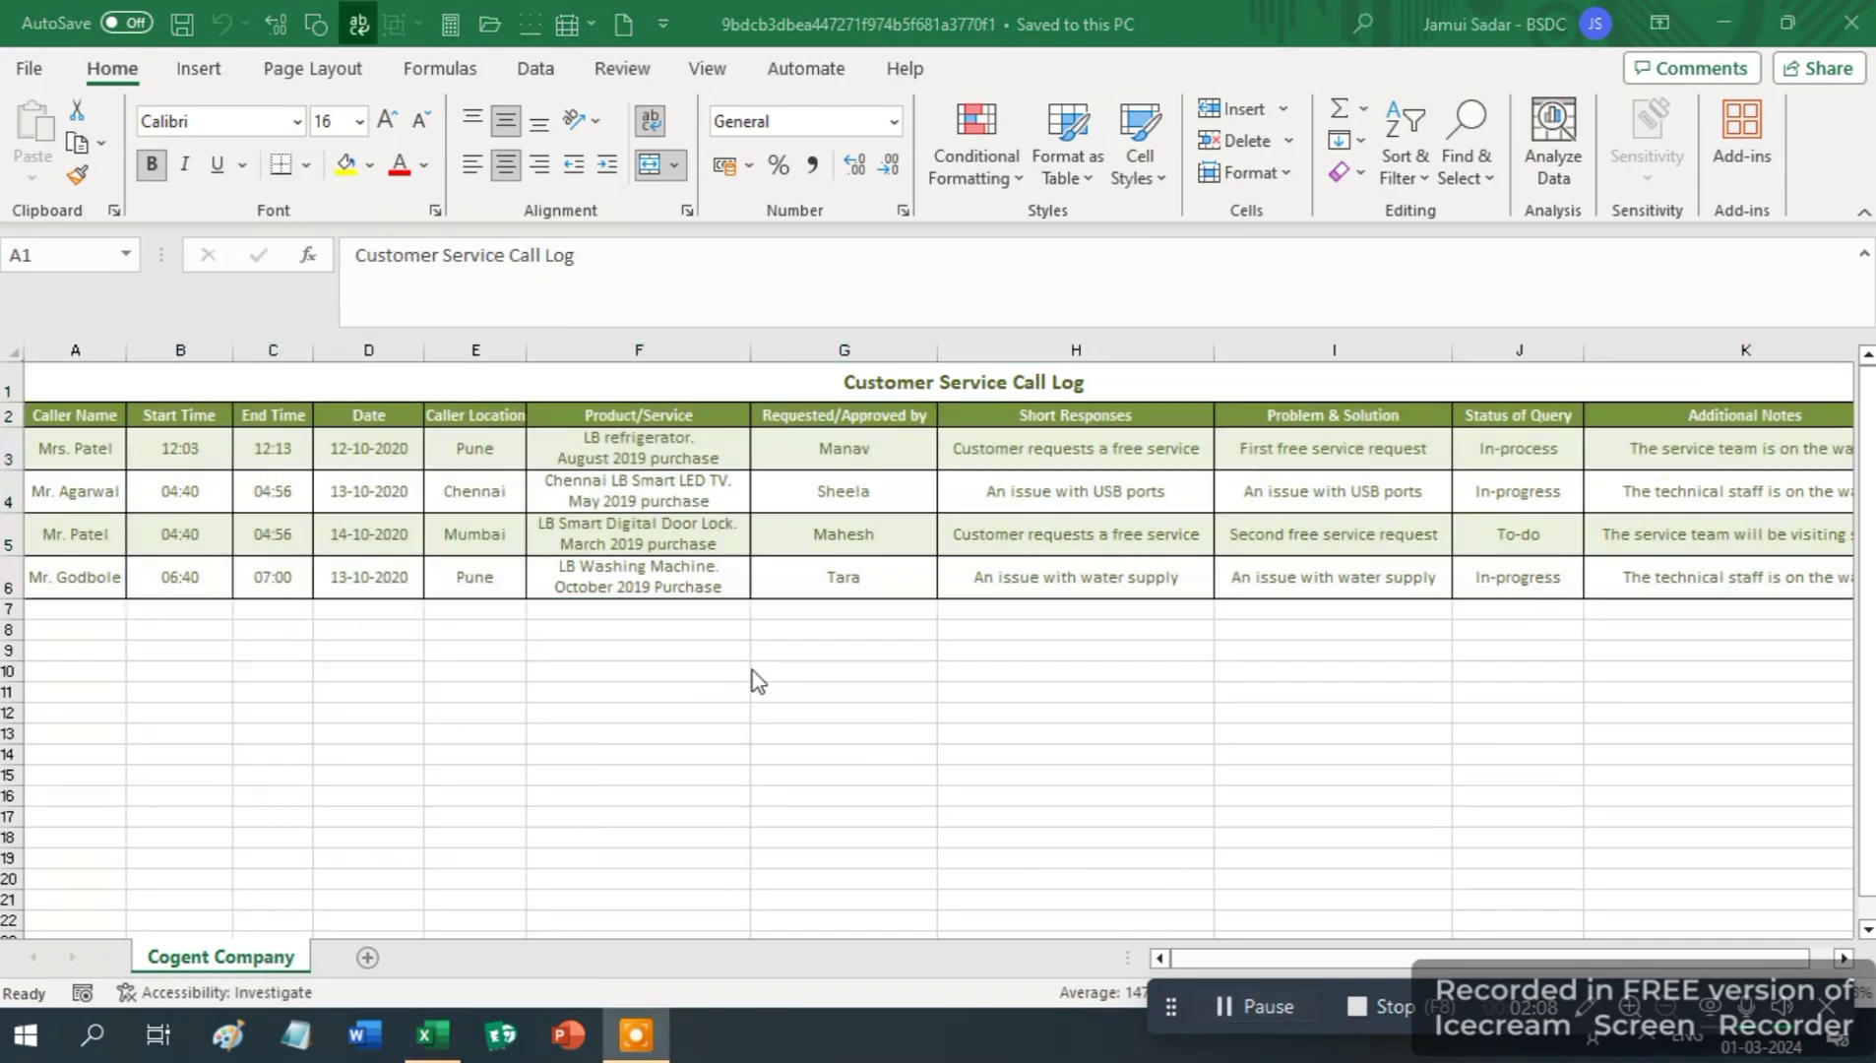
pyautogui.click(306, 166)
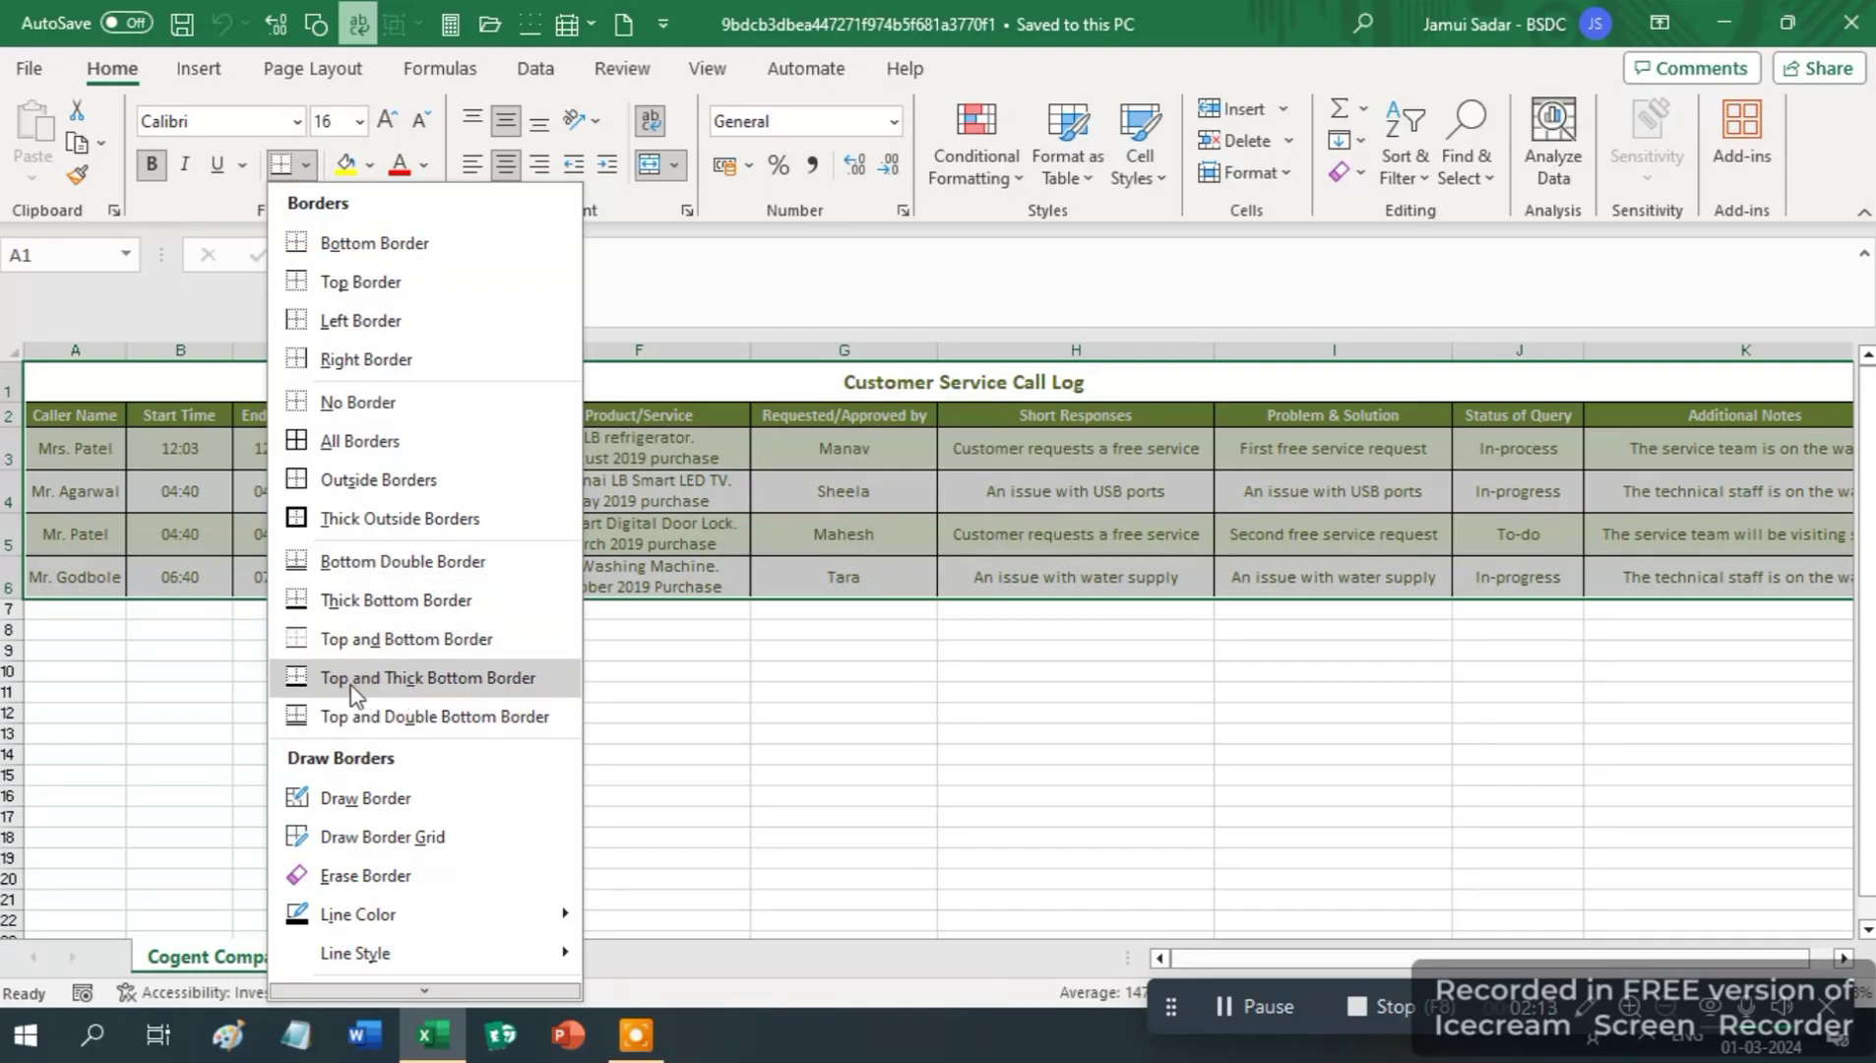
pyautogui.click(422, 683)
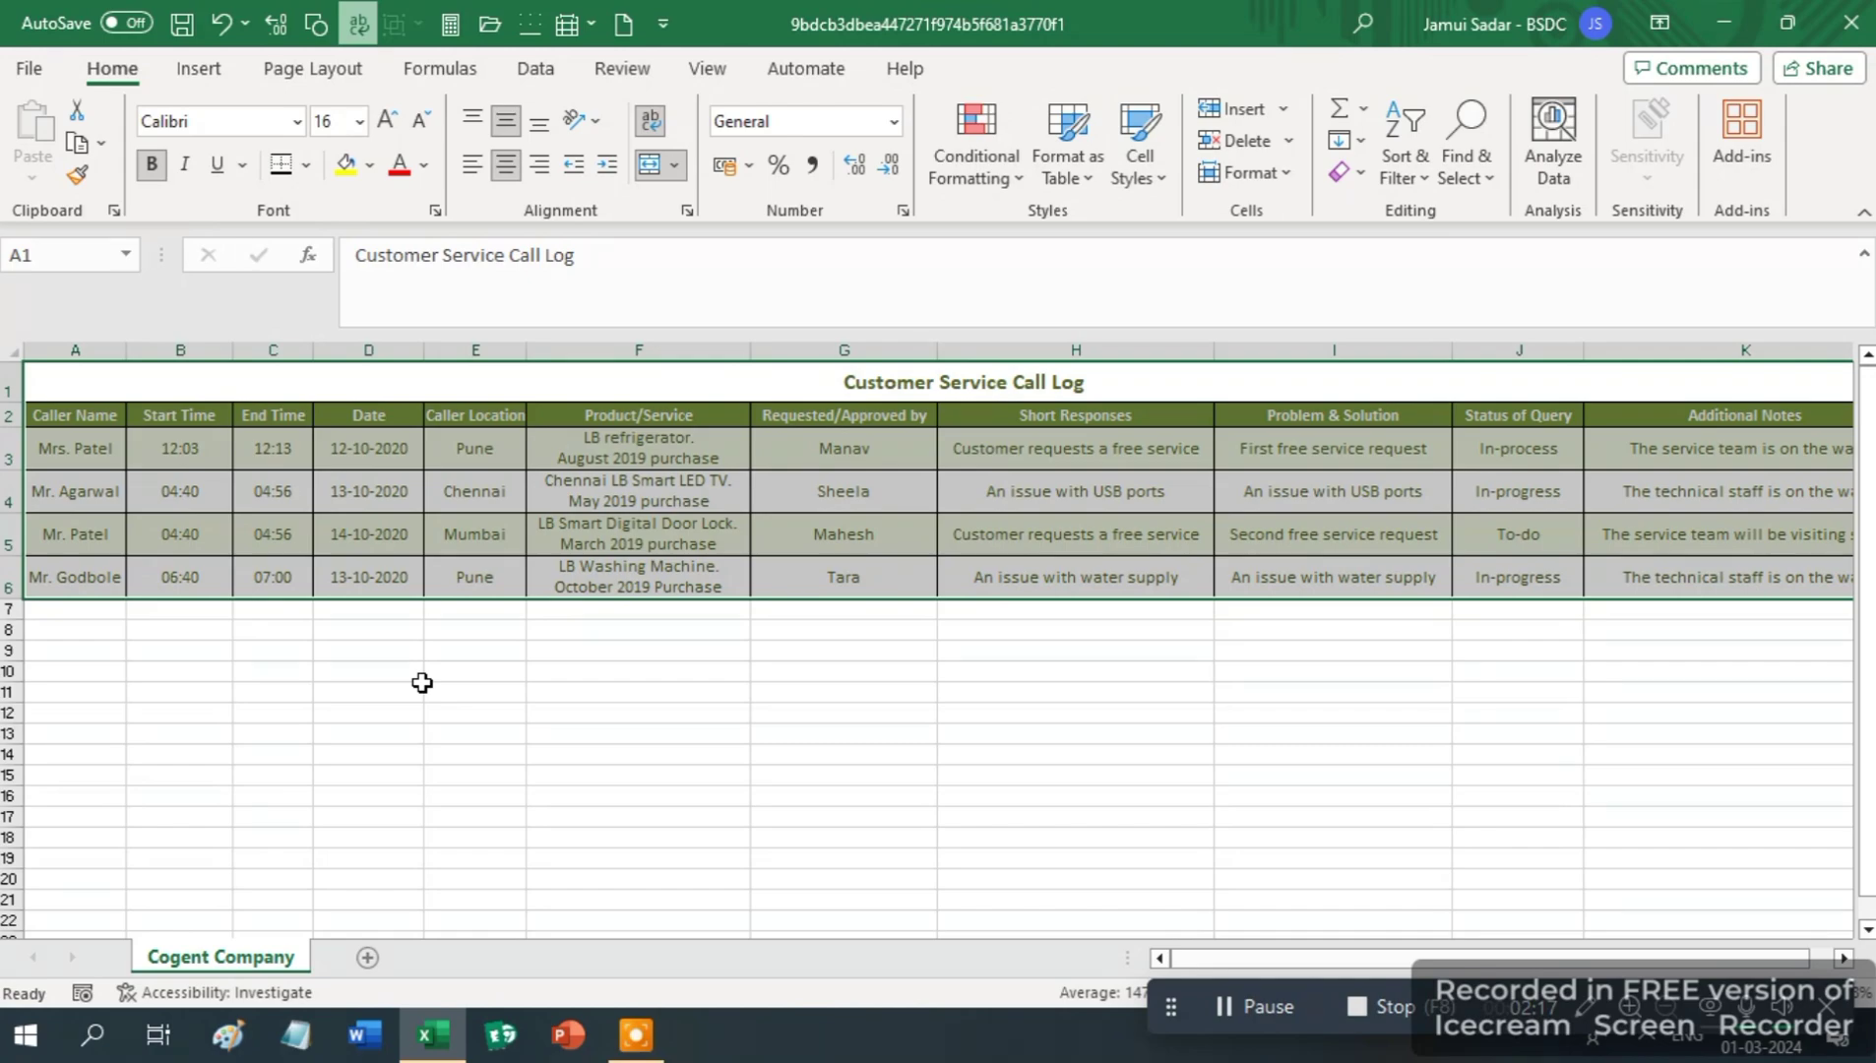
pyautogui.click(1223, 1000)
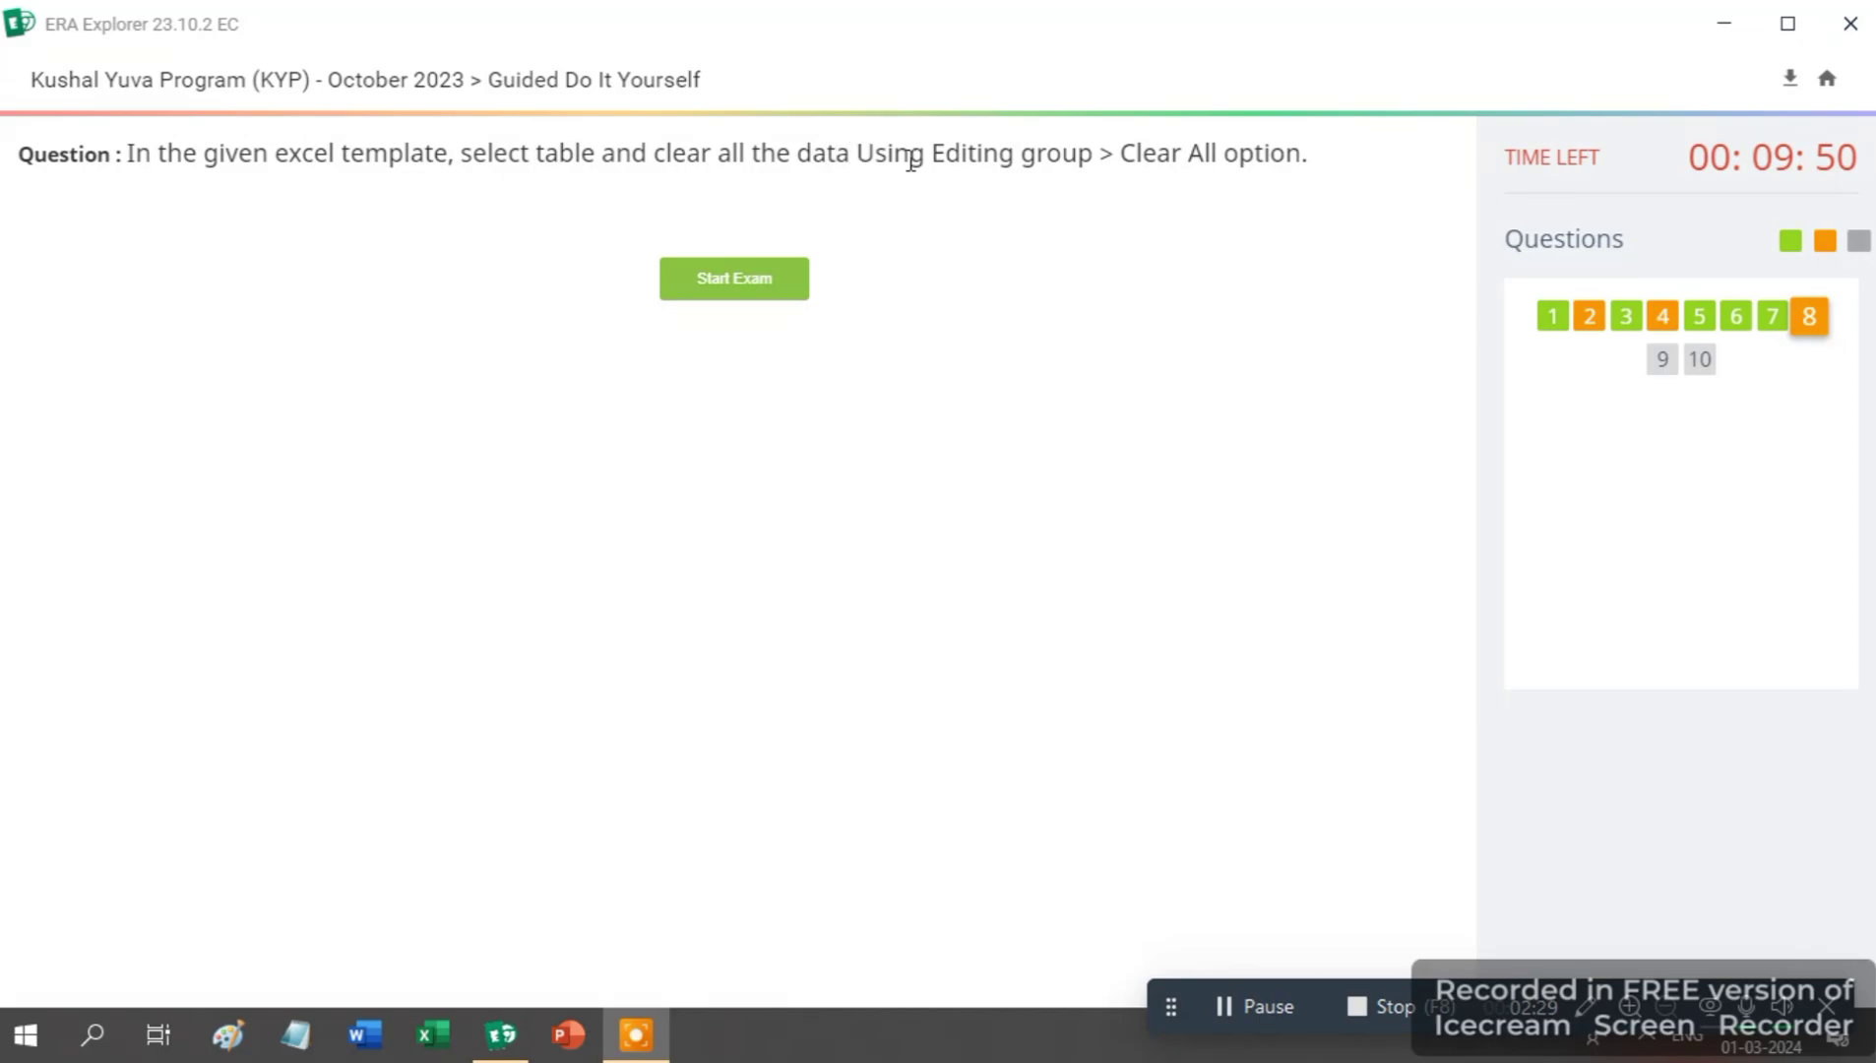
# - Open the question 8 worksheet from ERA Explorer, select the entire Quotation sheet and clear all its cell contents and formats with Clear All
pyautogui.click(784, 301)
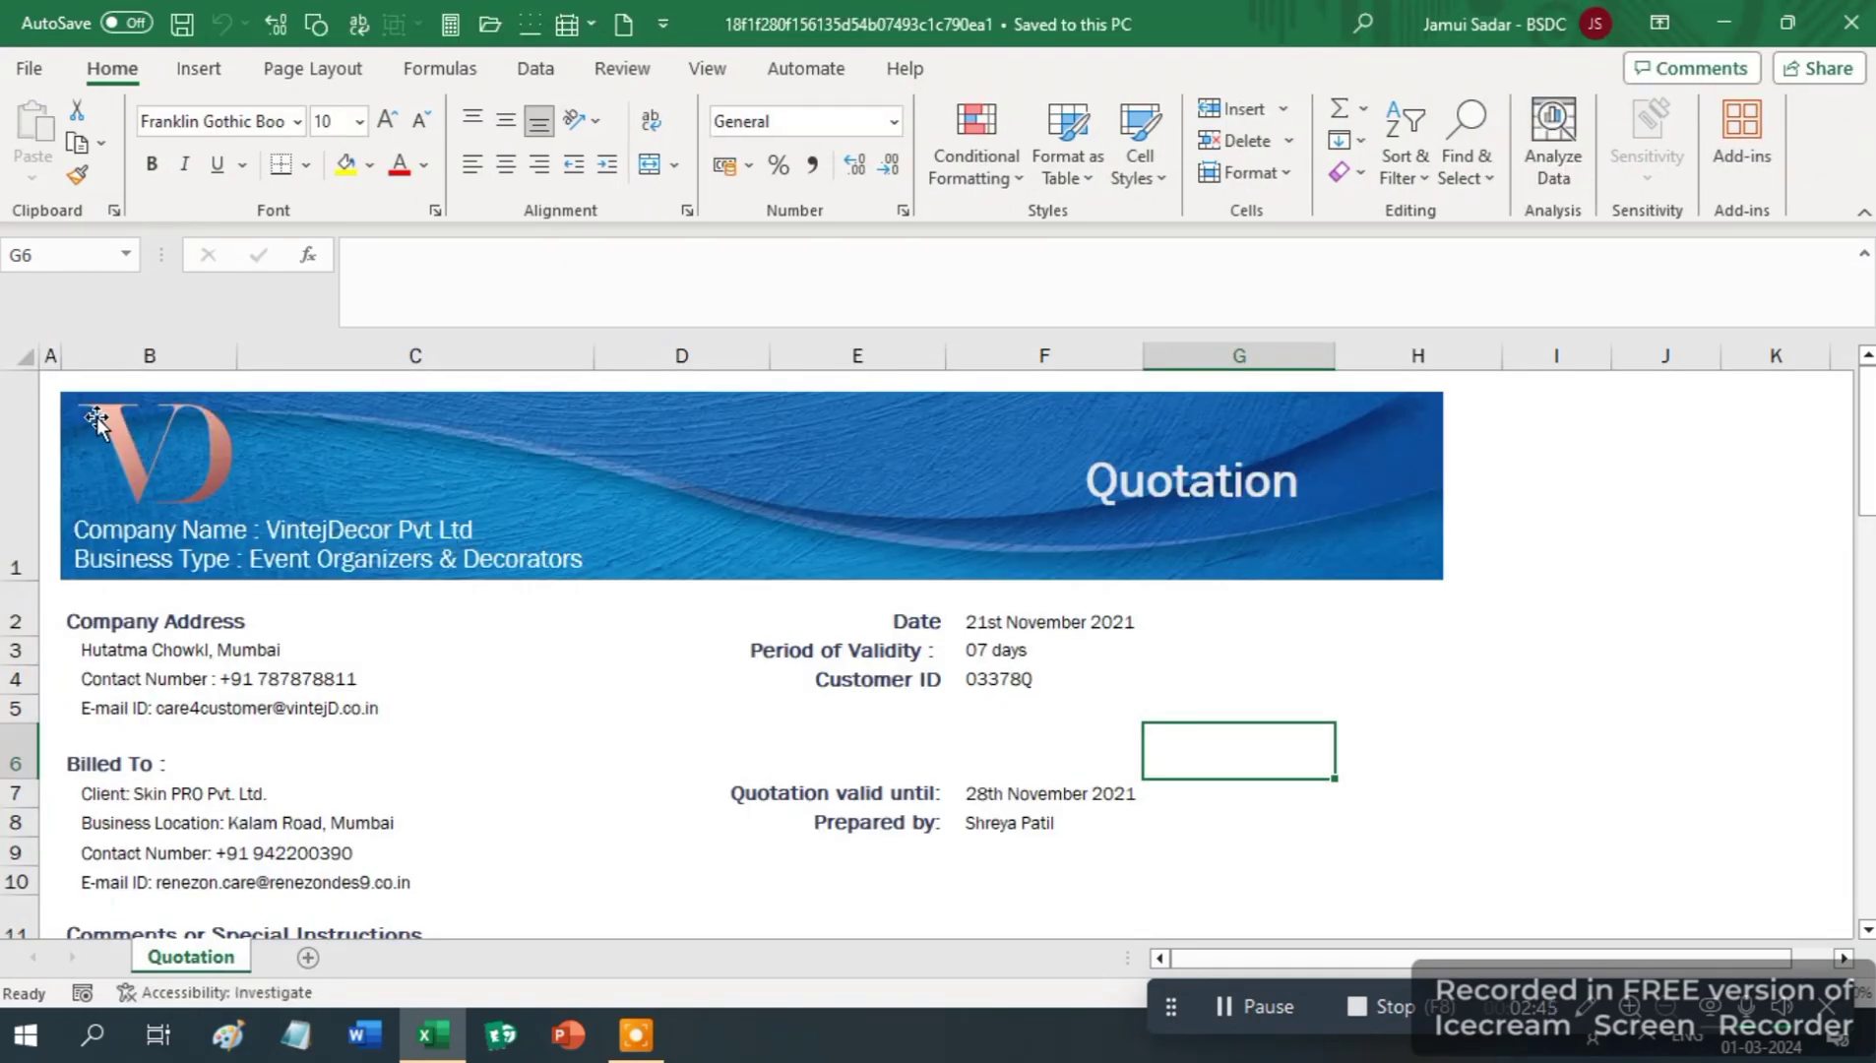
pyautogui.moveTo(111, 433); pyautogui.dragTo(162, 511)
pyautogui.click(30, 356)
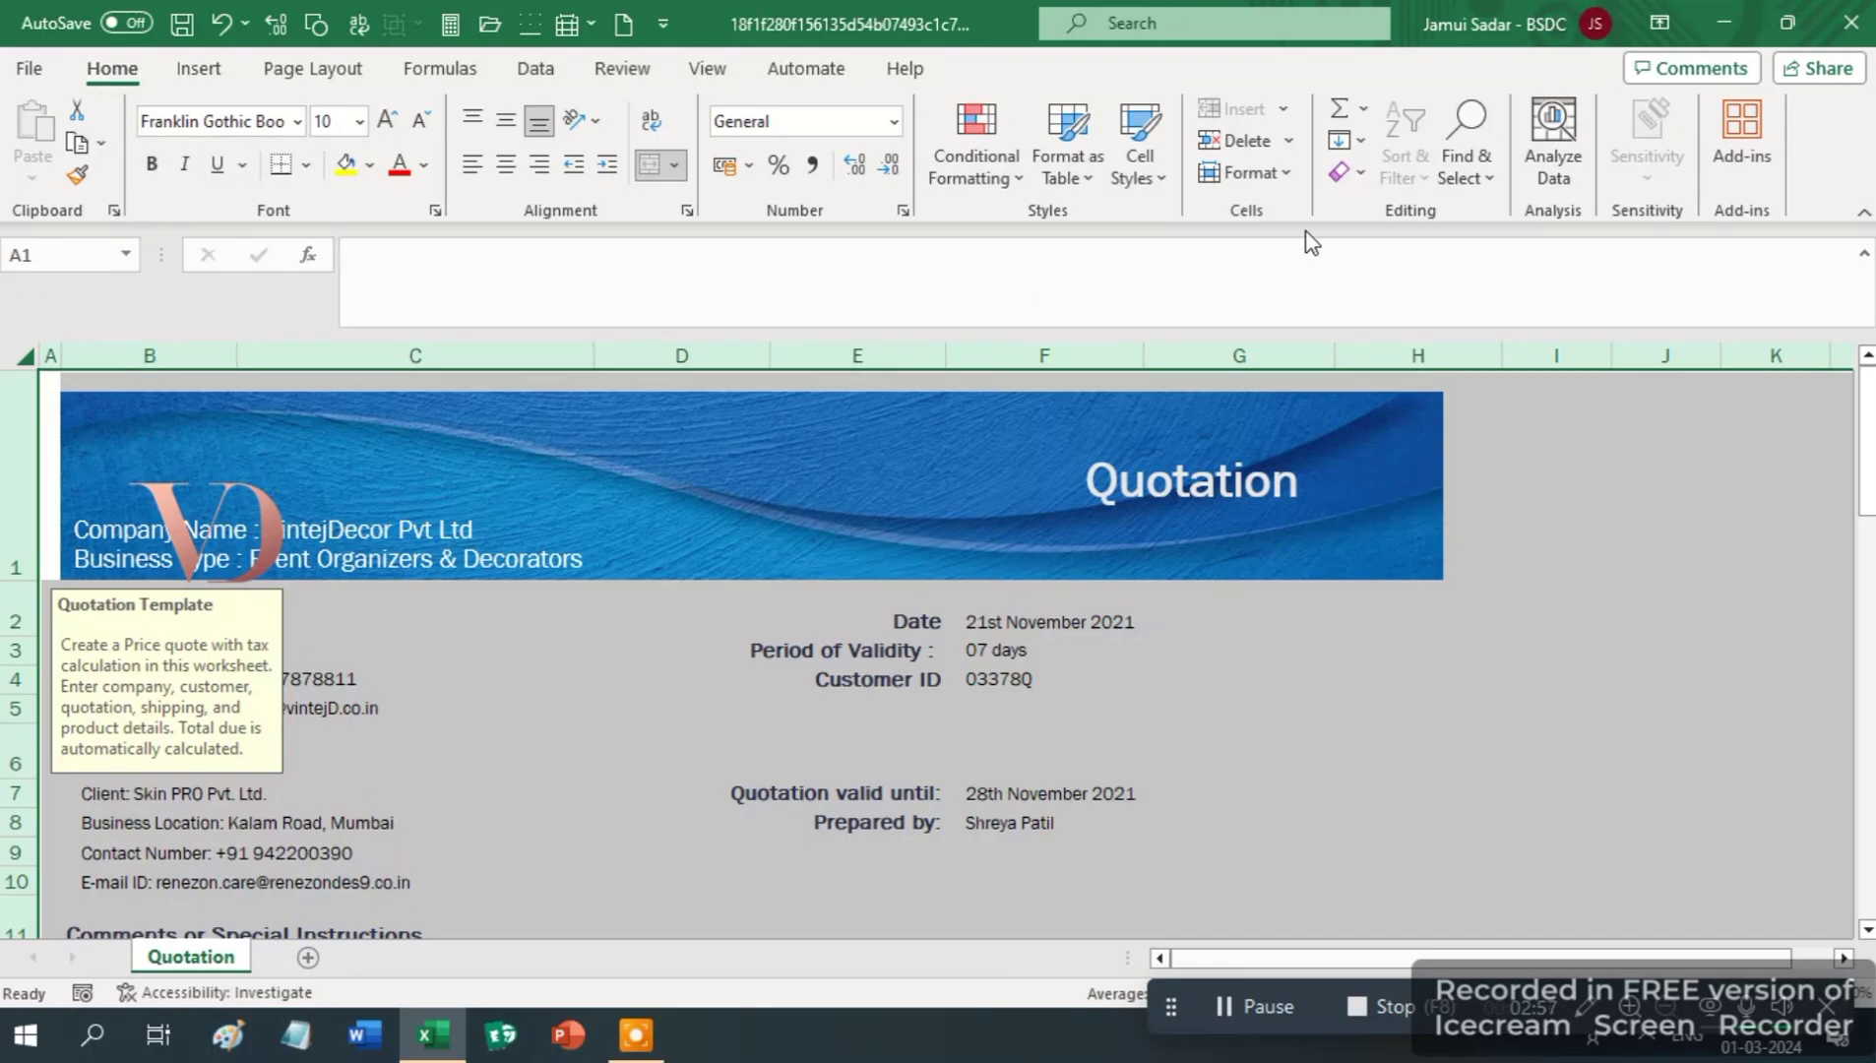
pyautogui.click(1361, 178)
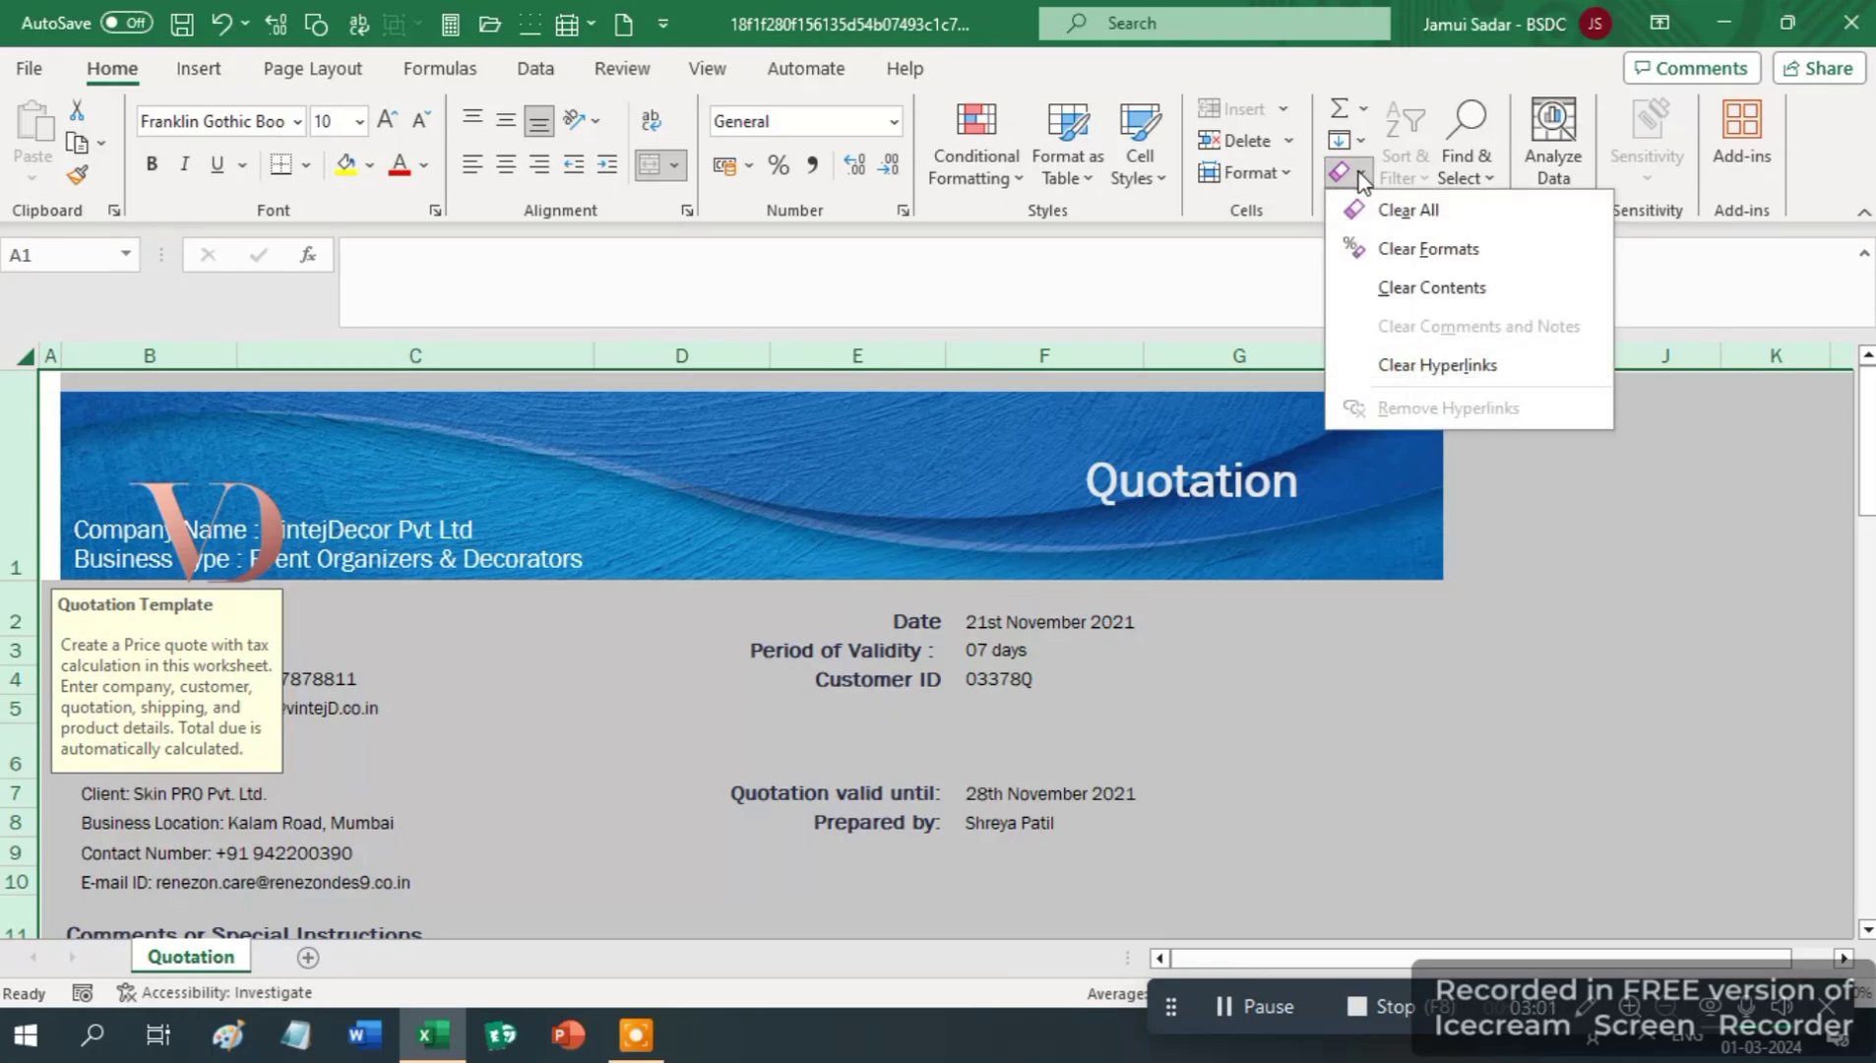
pyautogui.click(1426, 213)
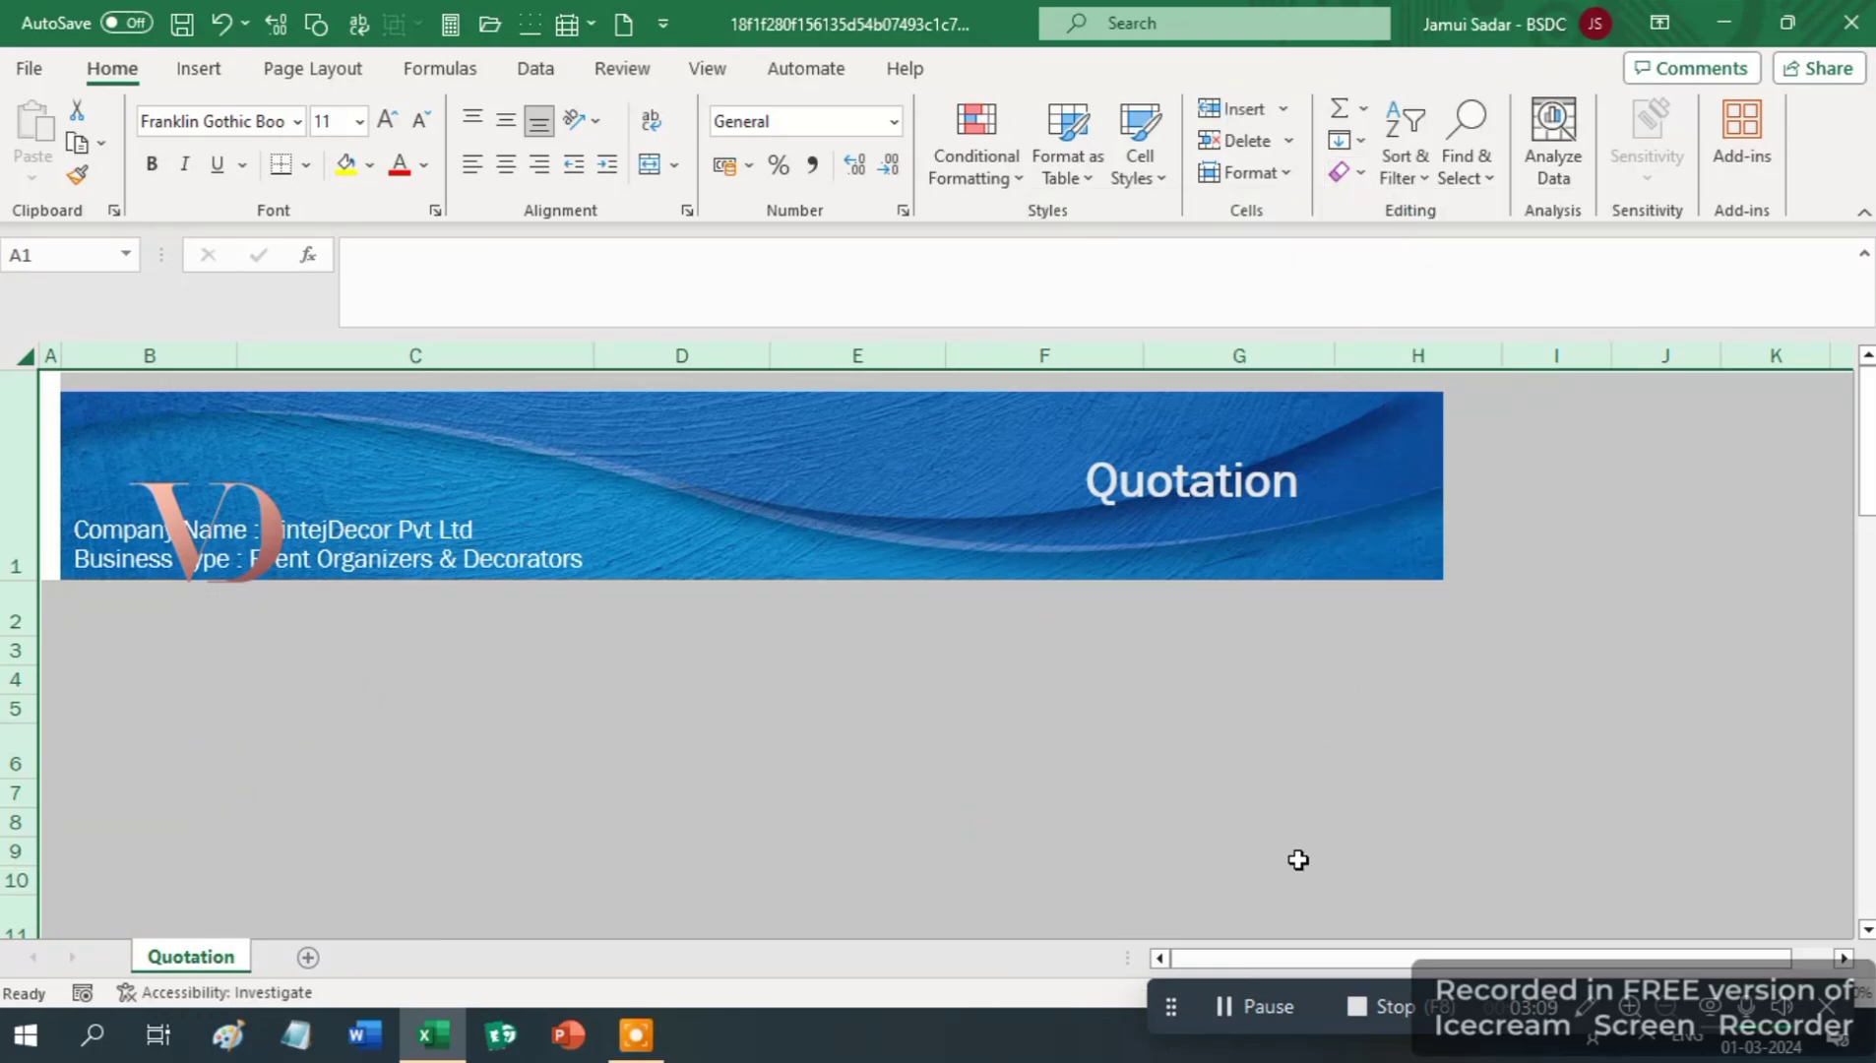
pyautogui.click(1229, 995)
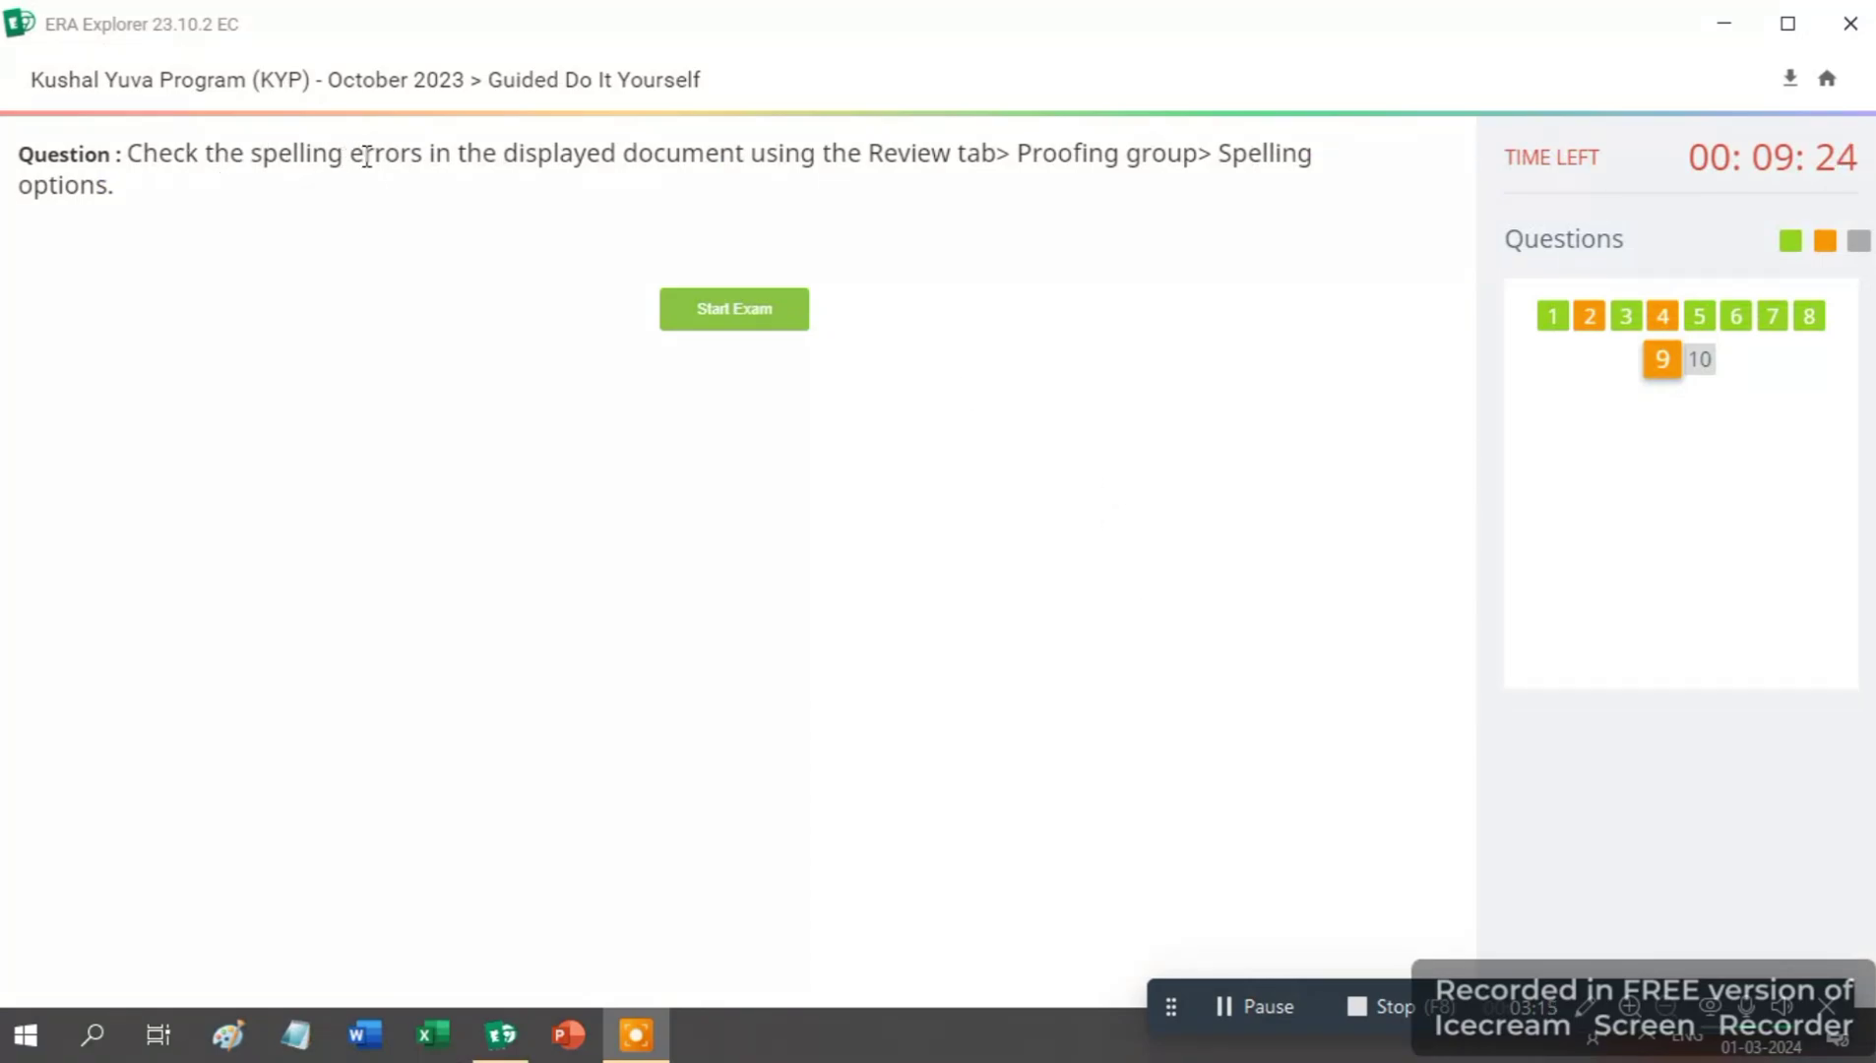
# - Open the question 9 Sales Receipt worksheet and spell-check it, ignoring all flagged words and continuing the check from the beginning of the sheet
pyautogui.click(763, 311)
pyautogui.click(765, 318)
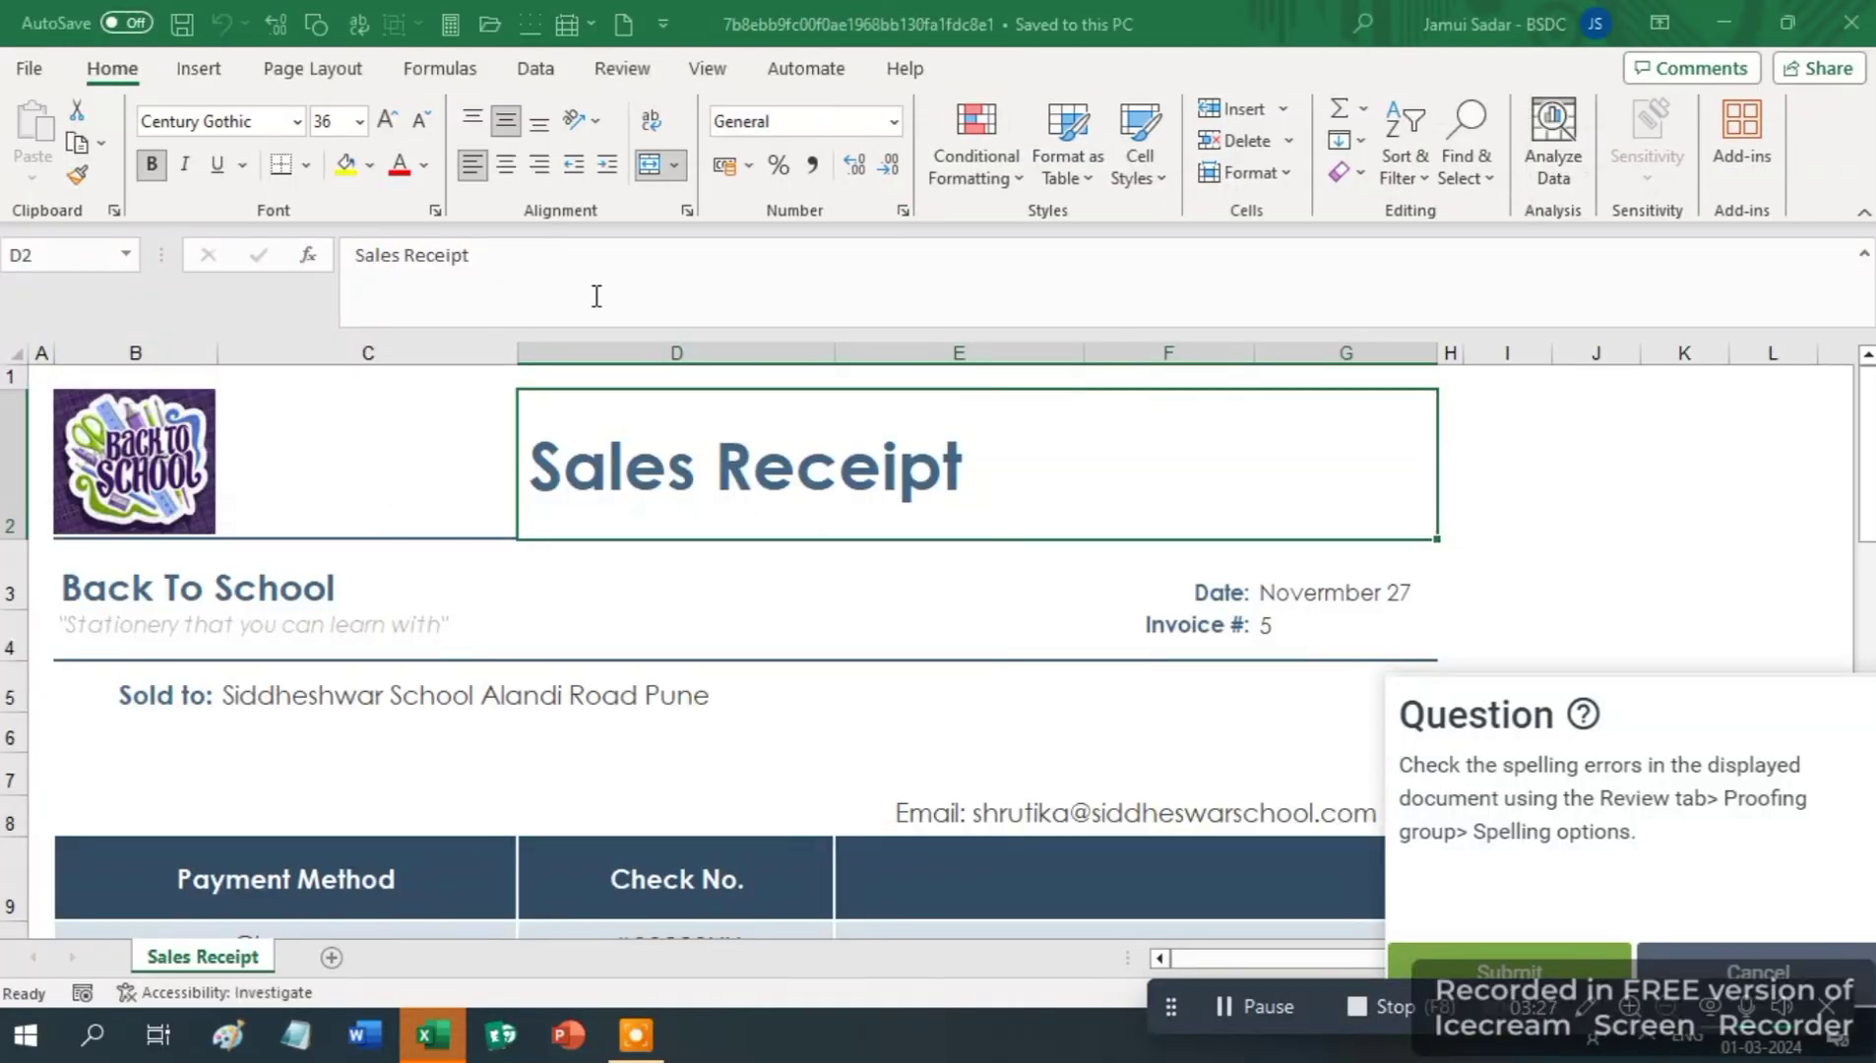
pyautogui.click(626, 70)
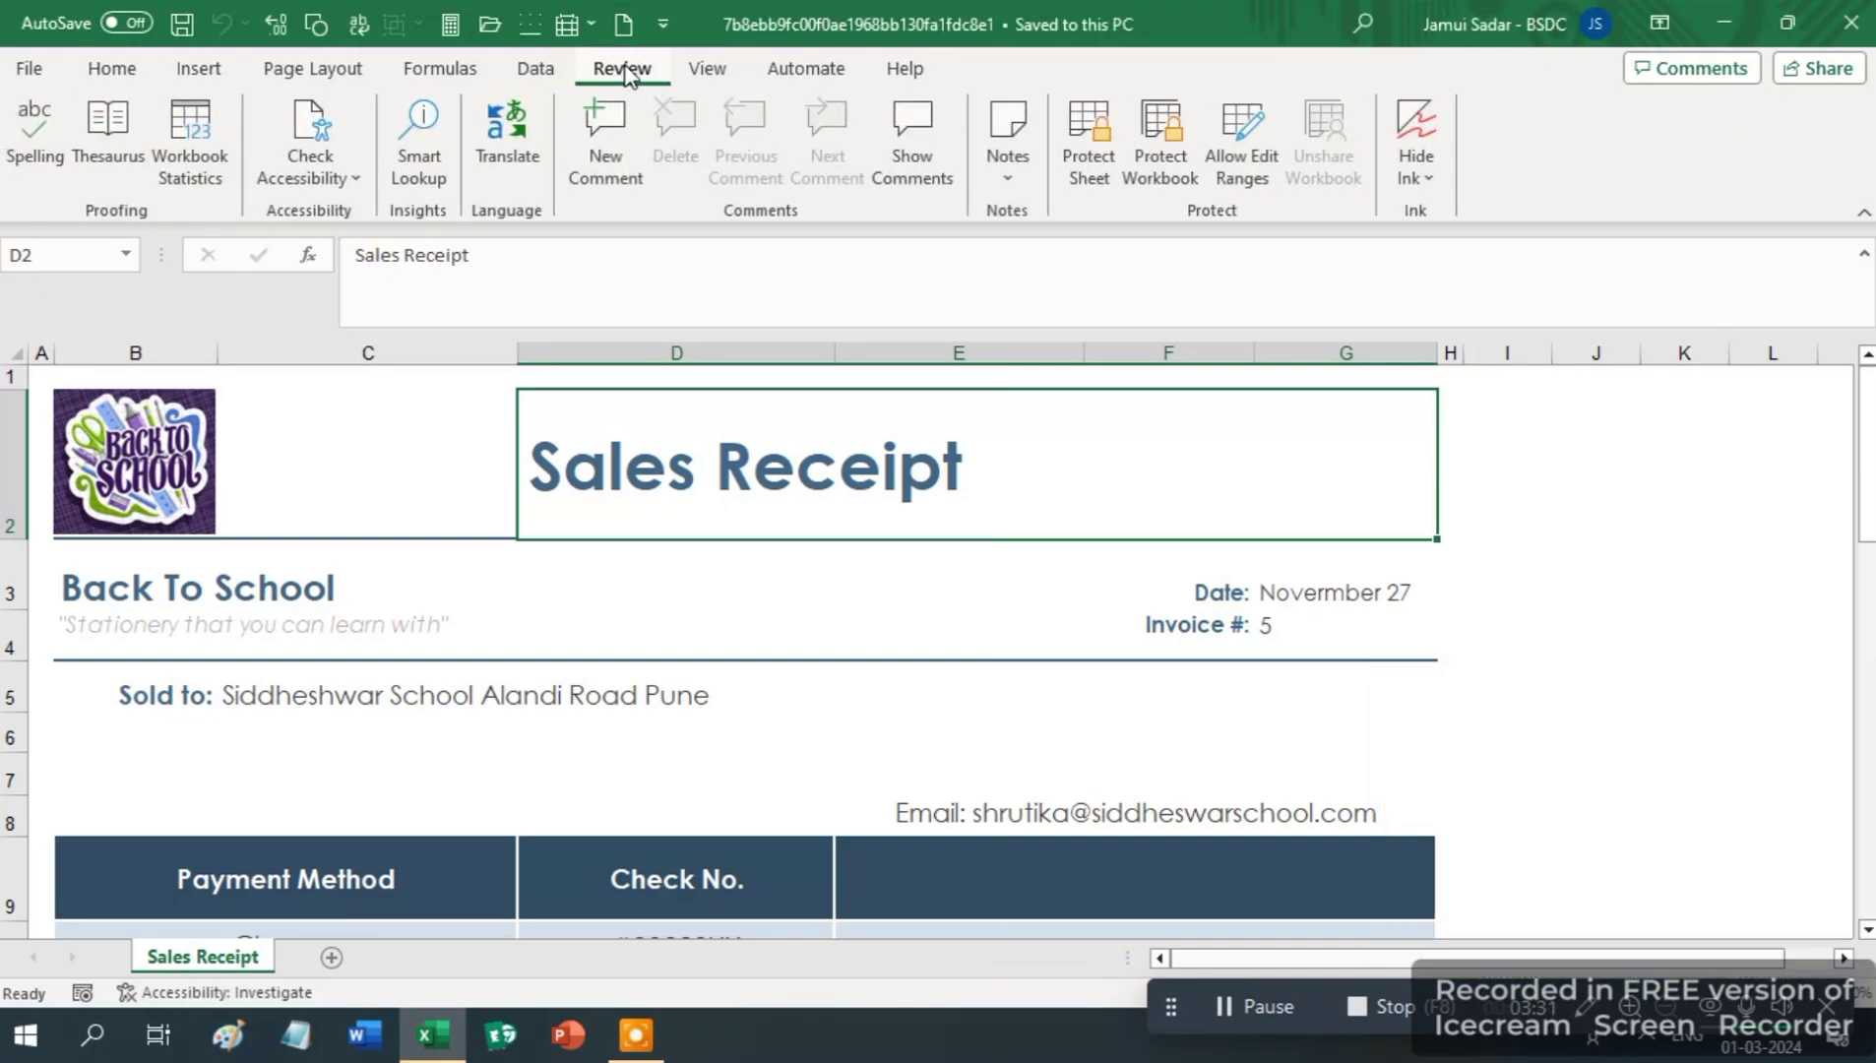
pyautogui.click(32, 158)
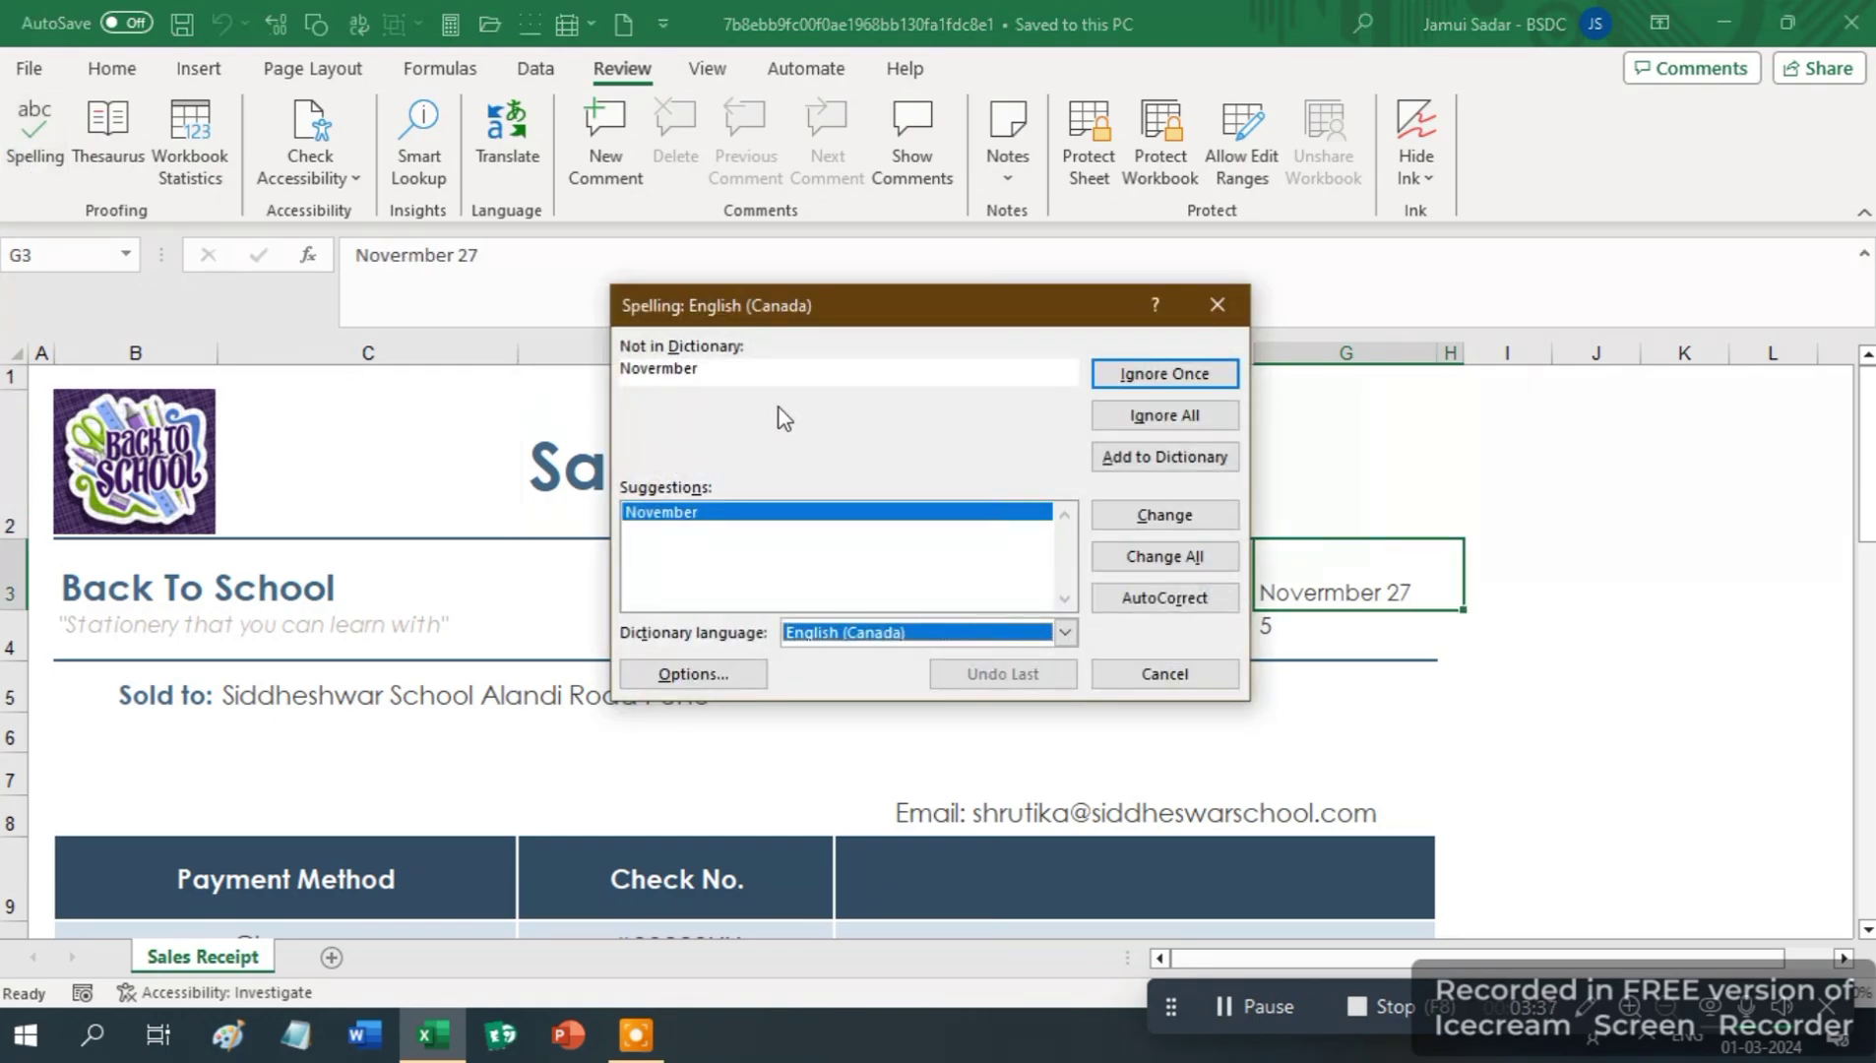
pyautogui.click(1151, 417)
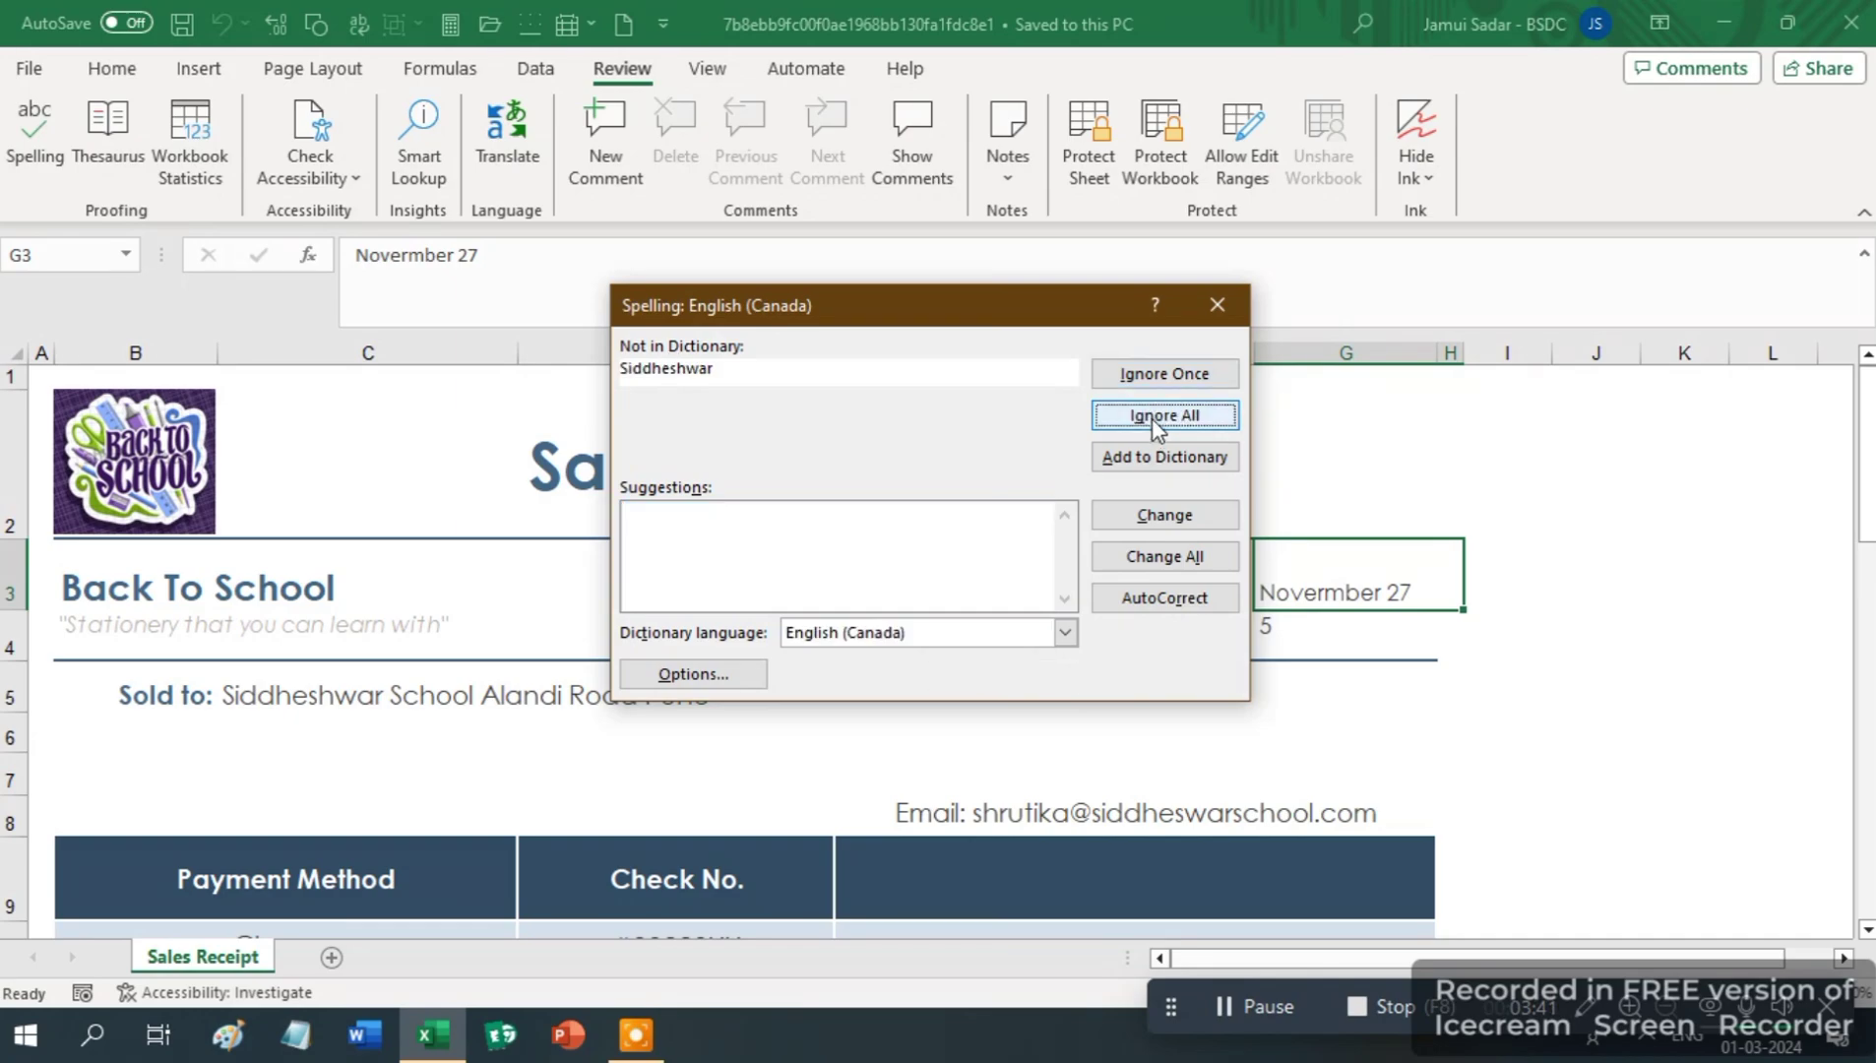
pyautogui.click(1152, 418)
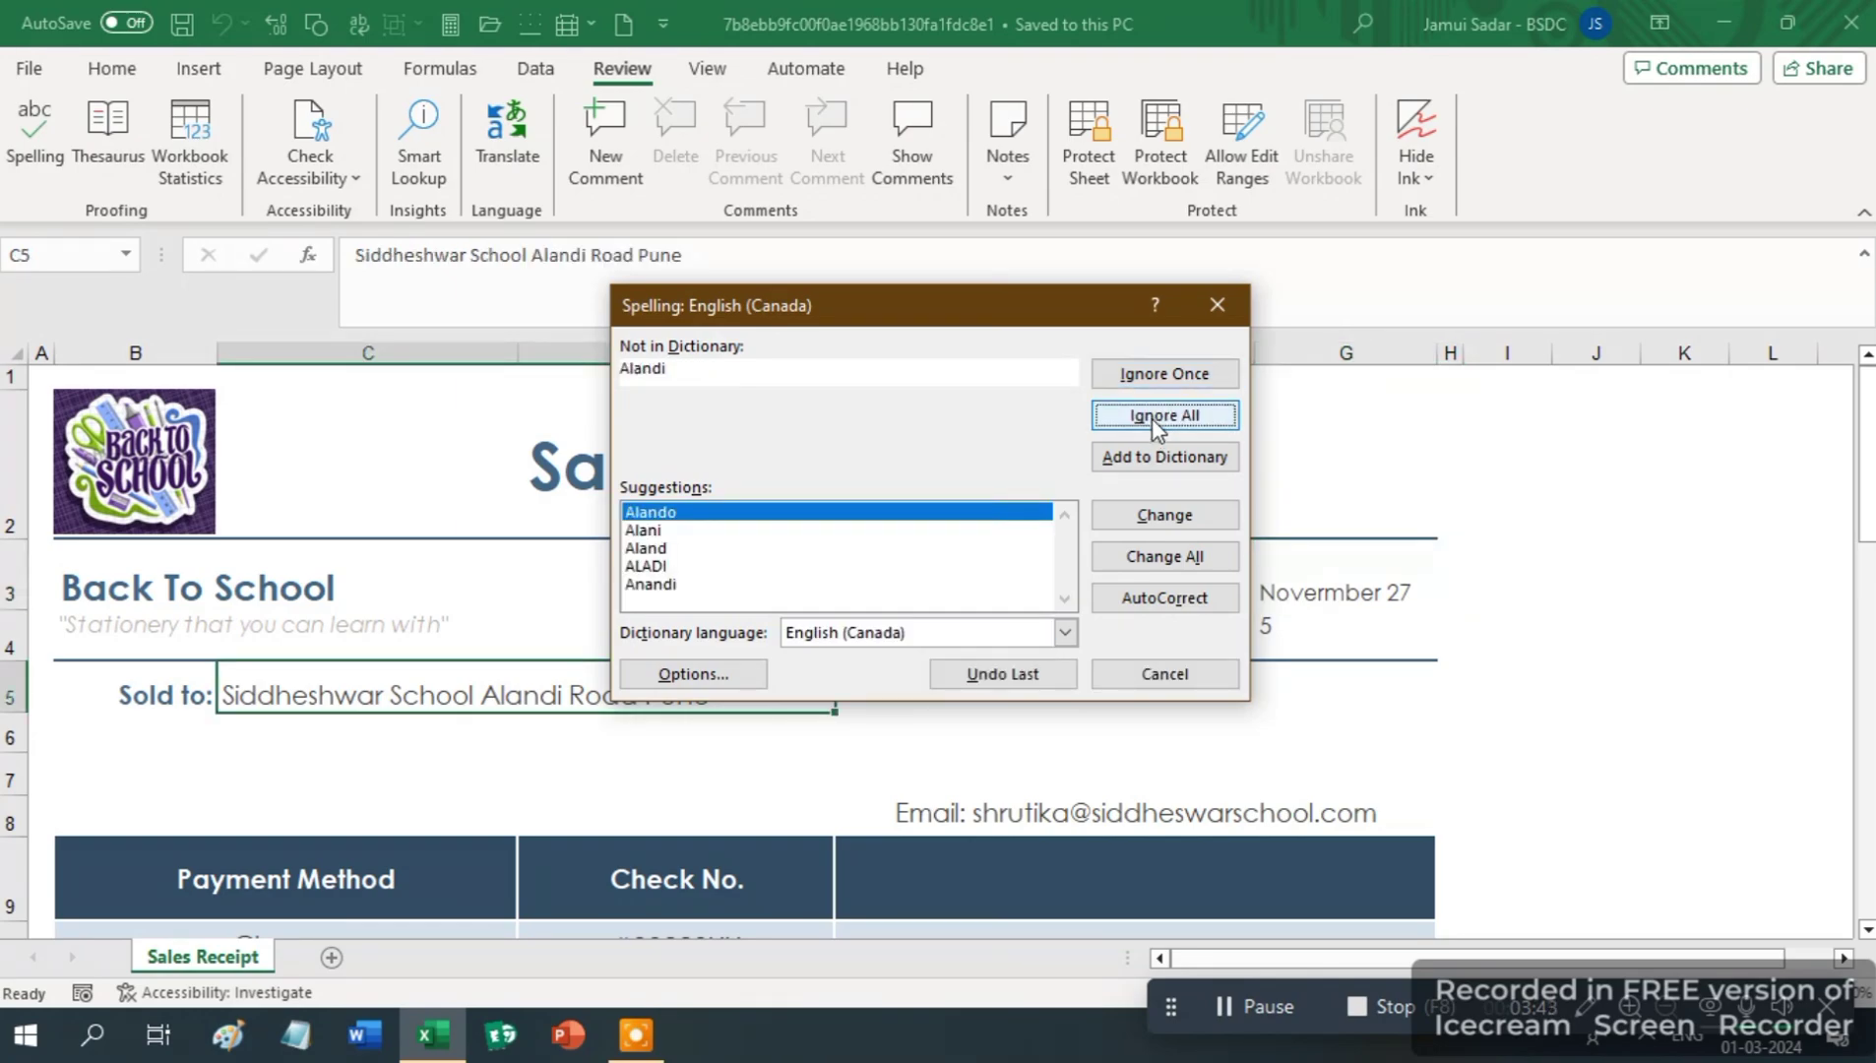
pyautogui.click(1152, 417)
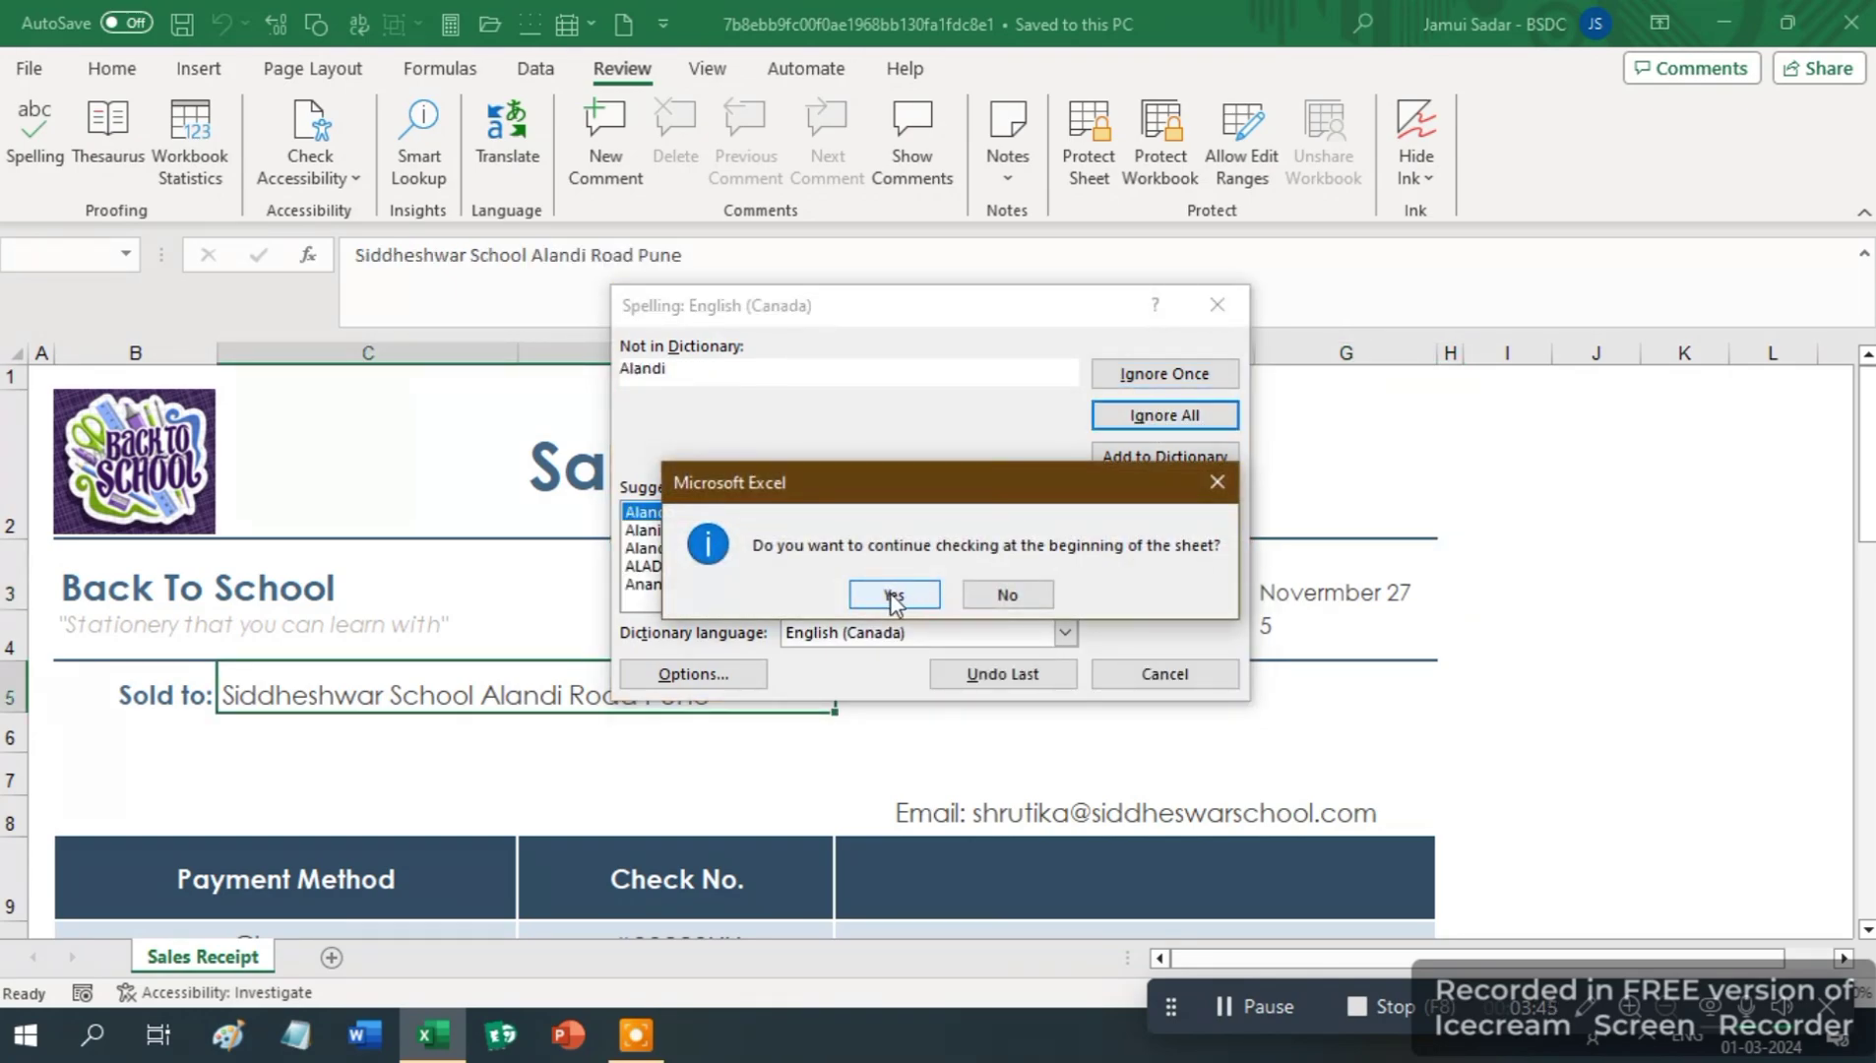
pyautogui.click(892, 594)
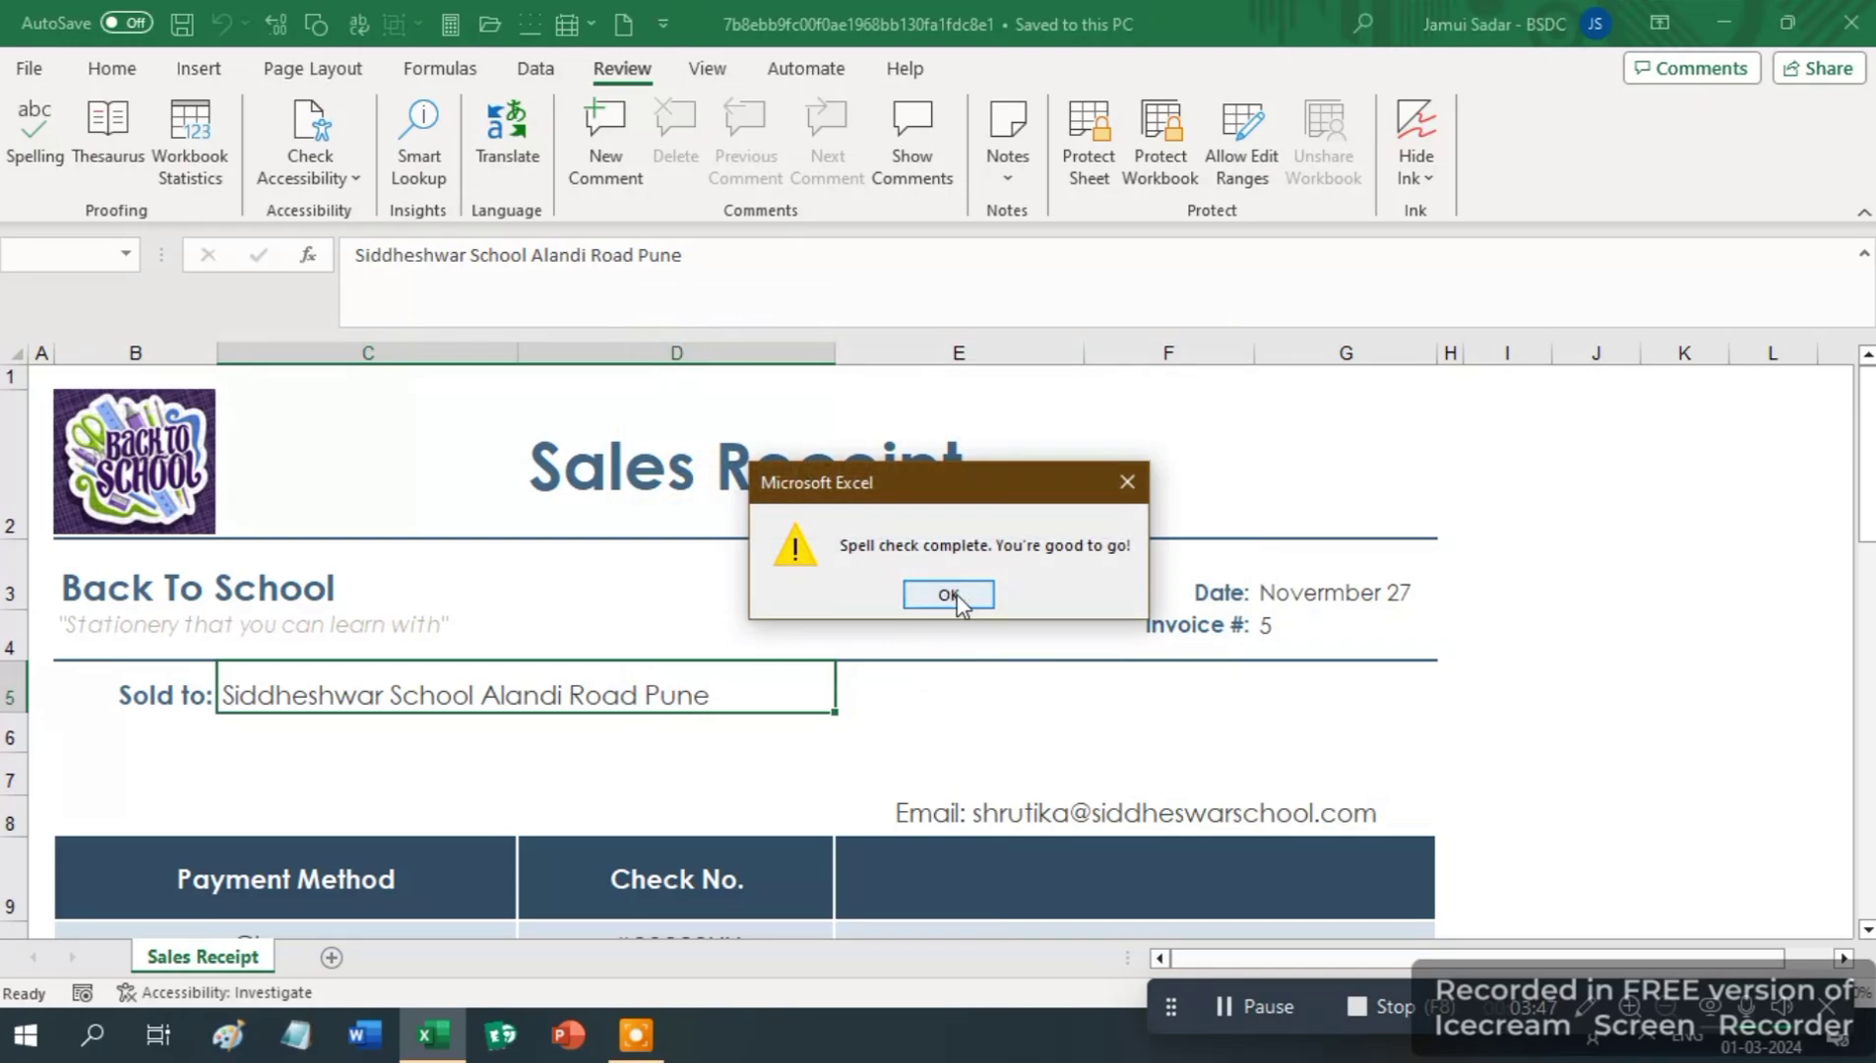
pyautogui.click(957, 594)
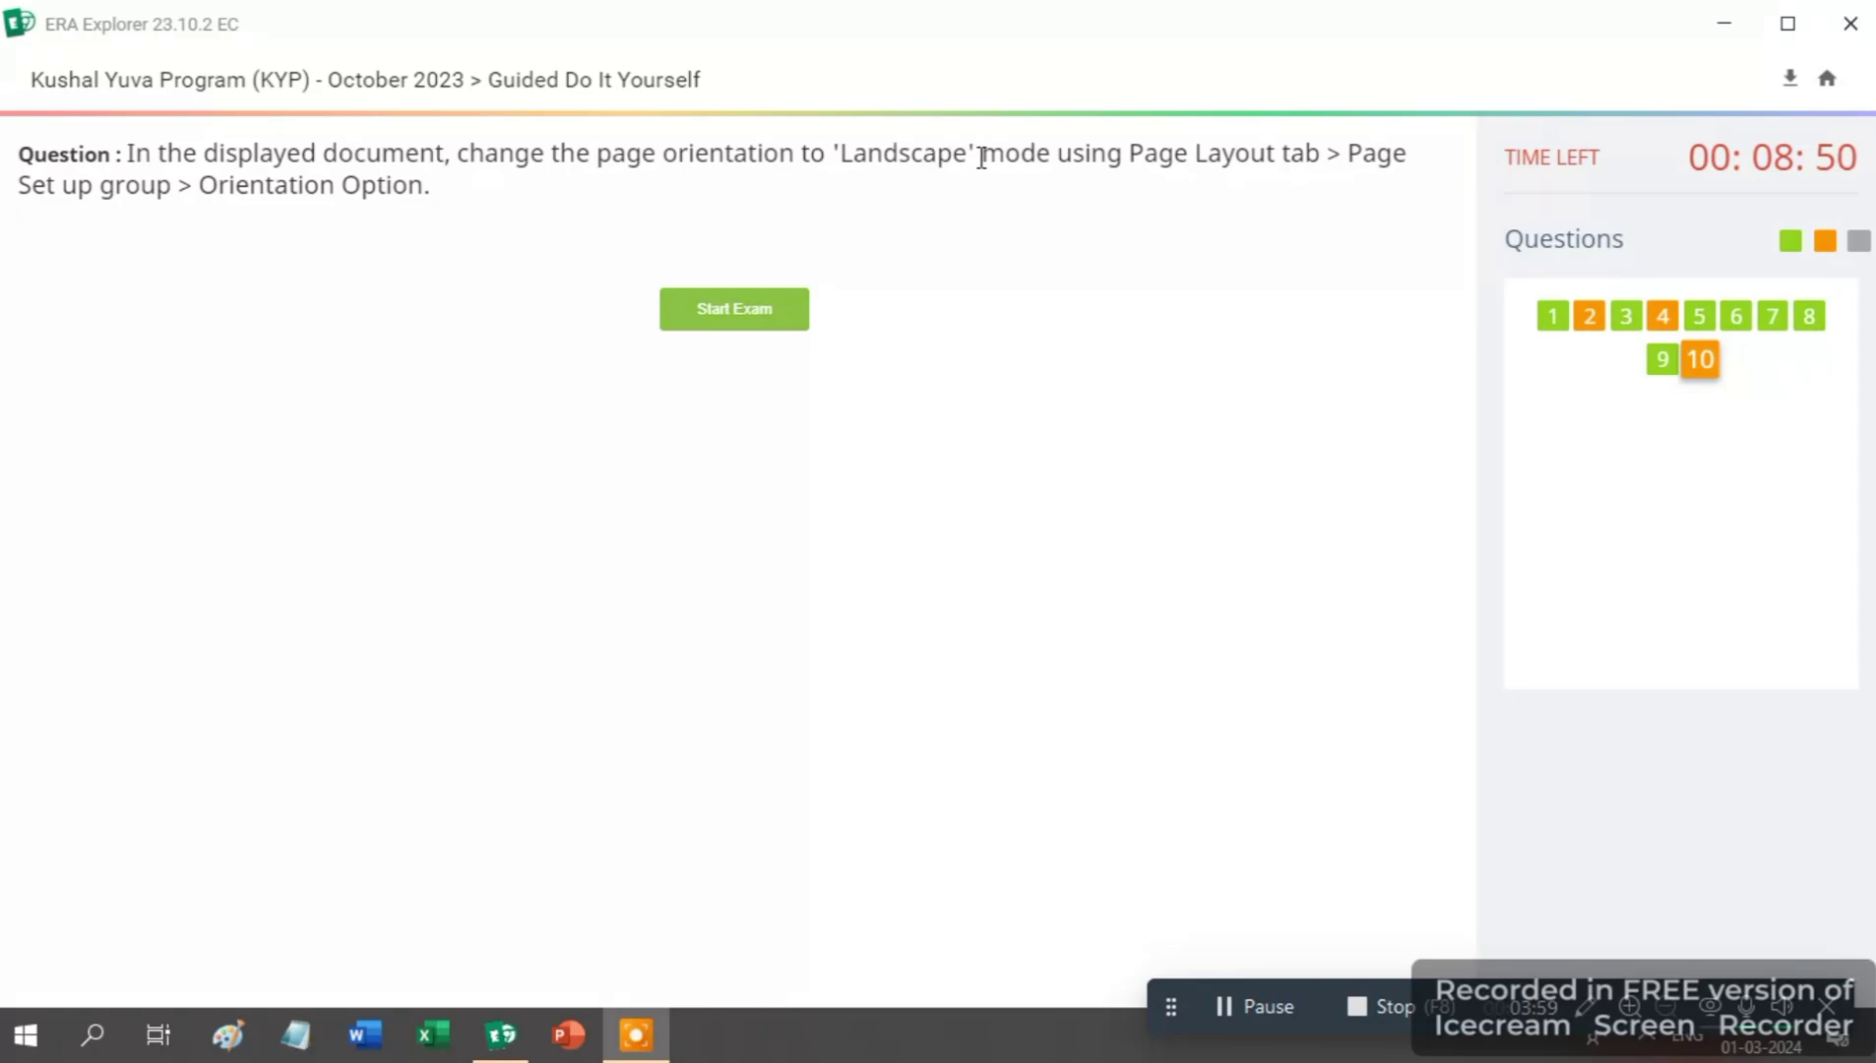
# - Open the question 10 profit and loss worksheet from ERA Explorer and change its page orientation to Landscape
pyautogui.click(774, 335)
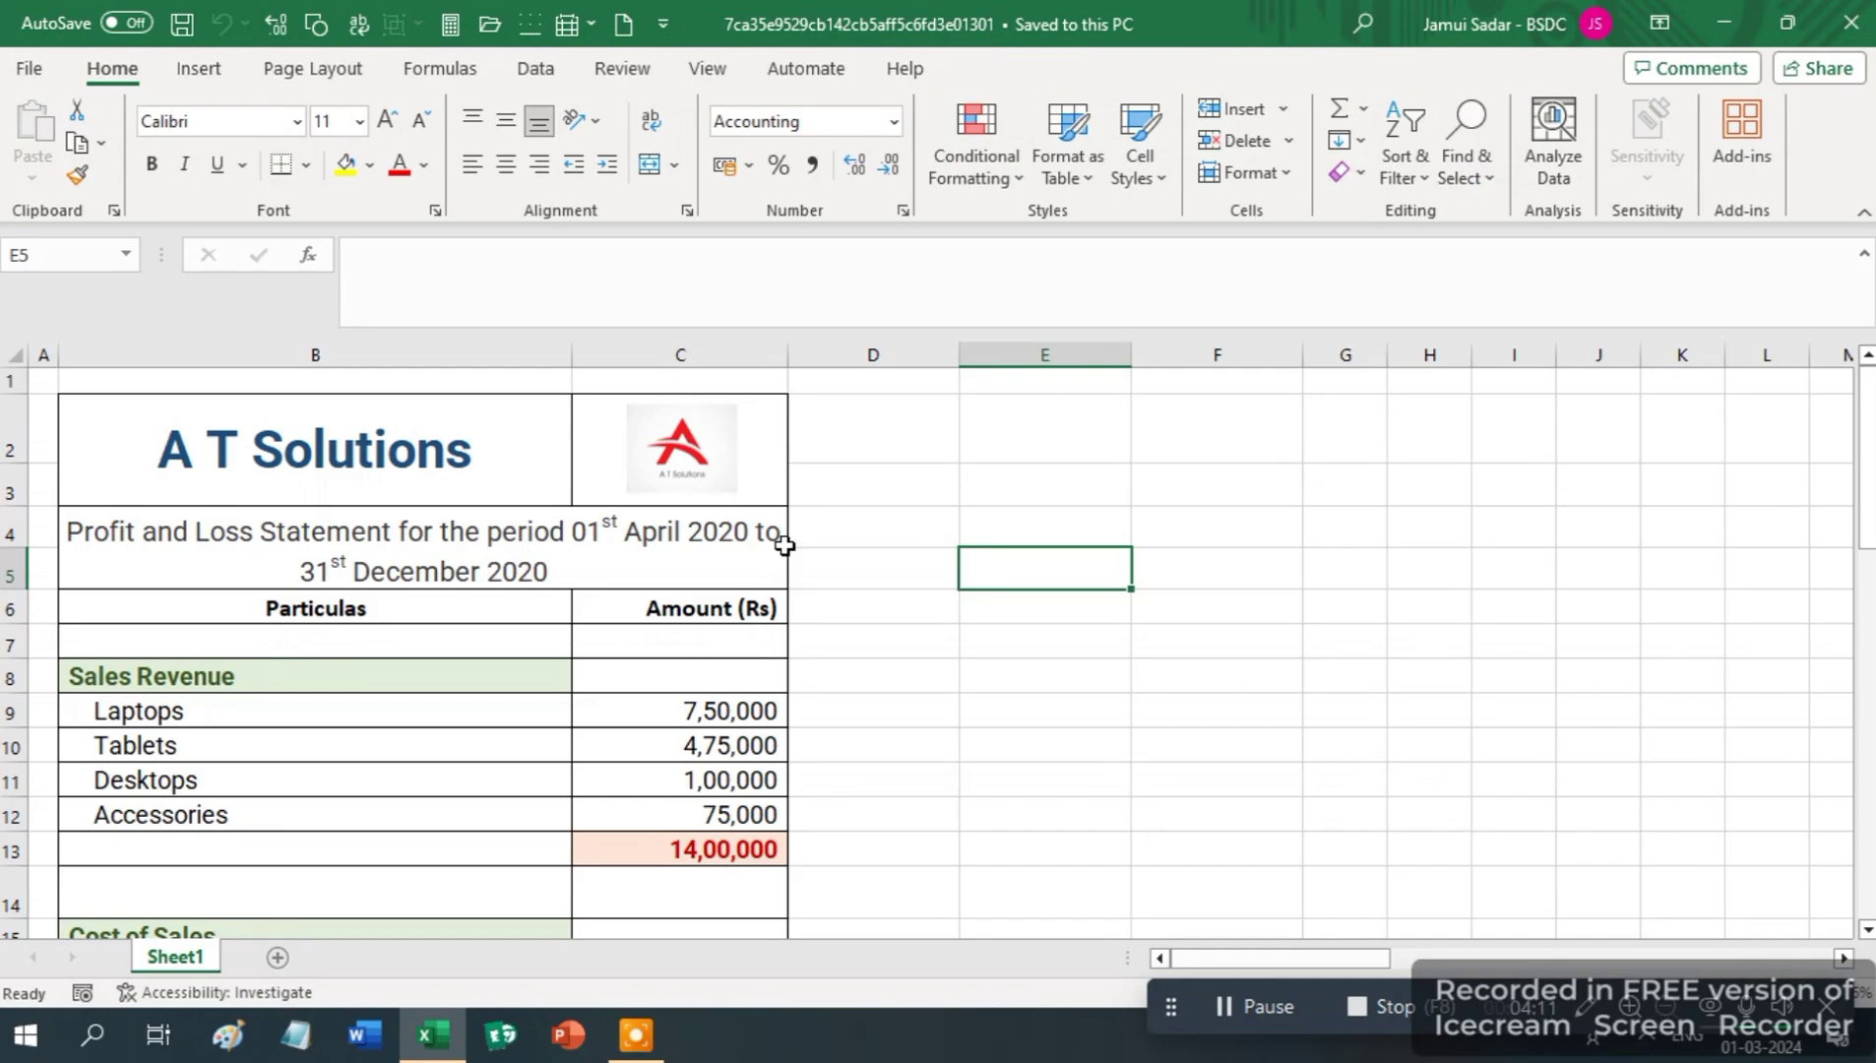
pyautogui.click(313, 69)
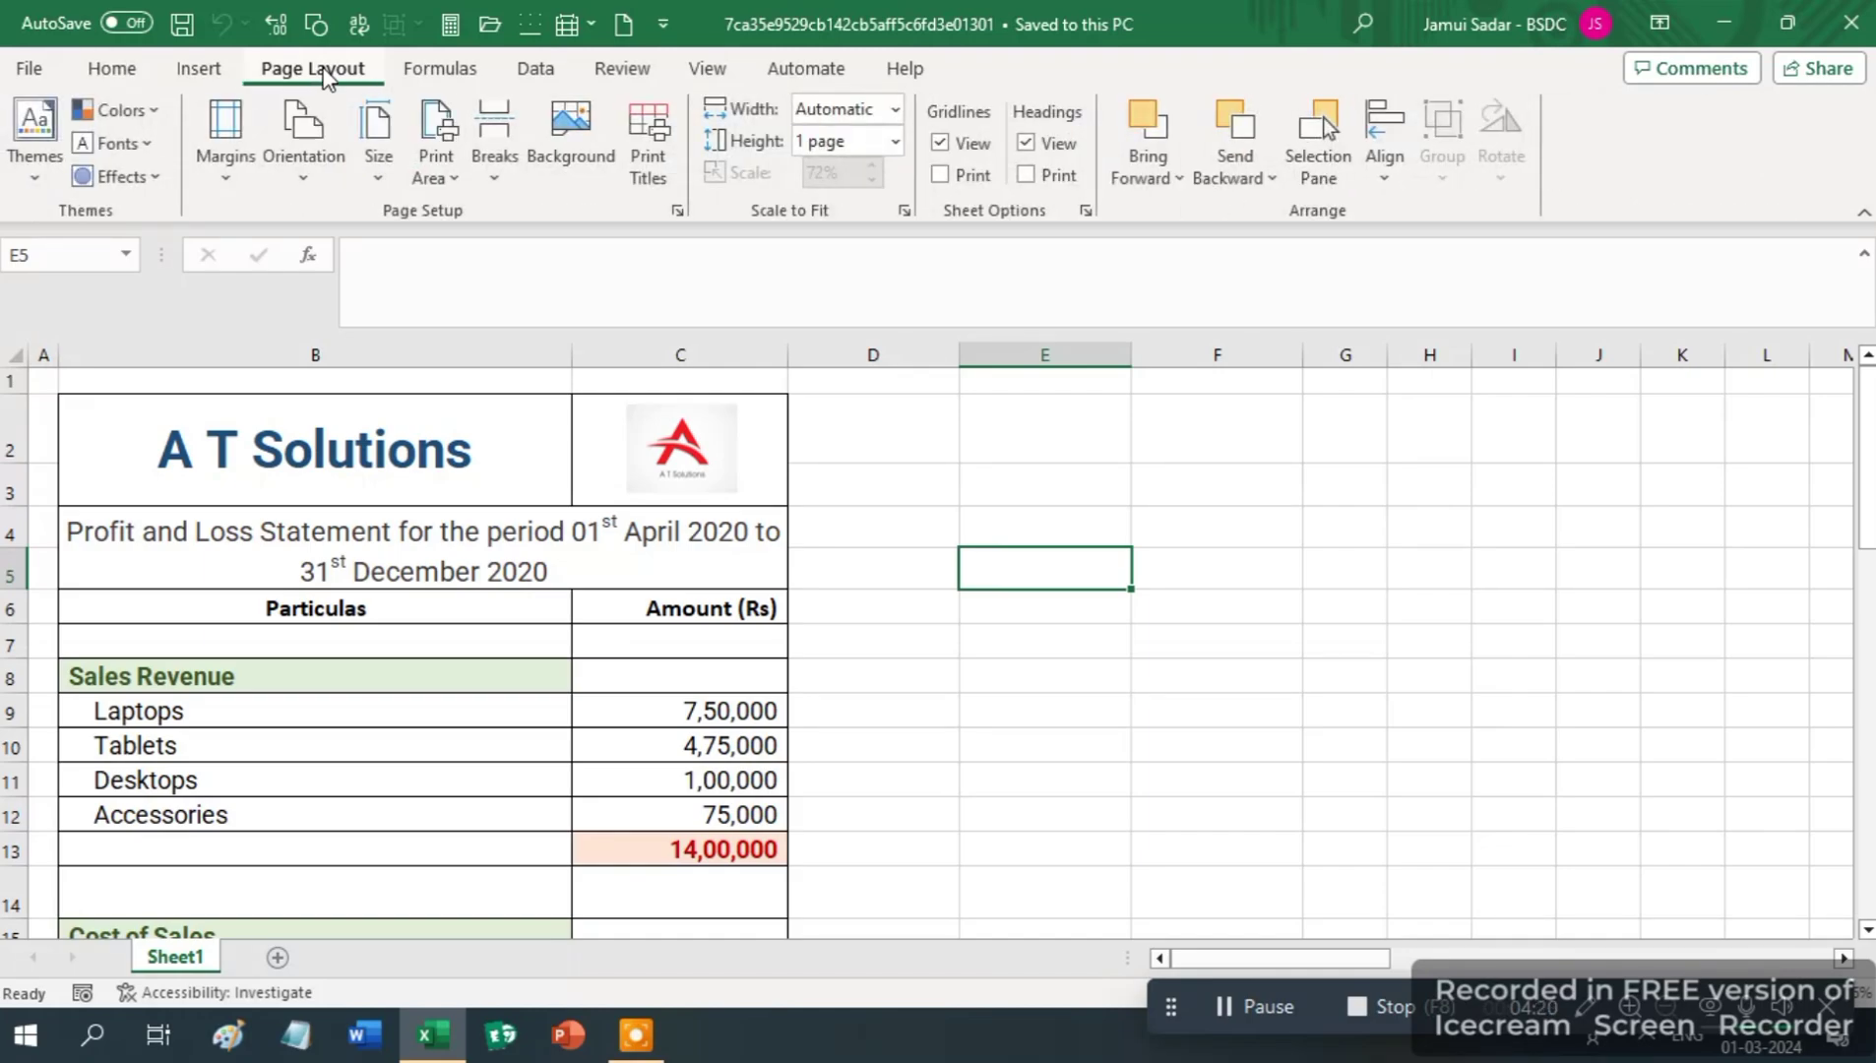
pyautogui.click(308, 185)
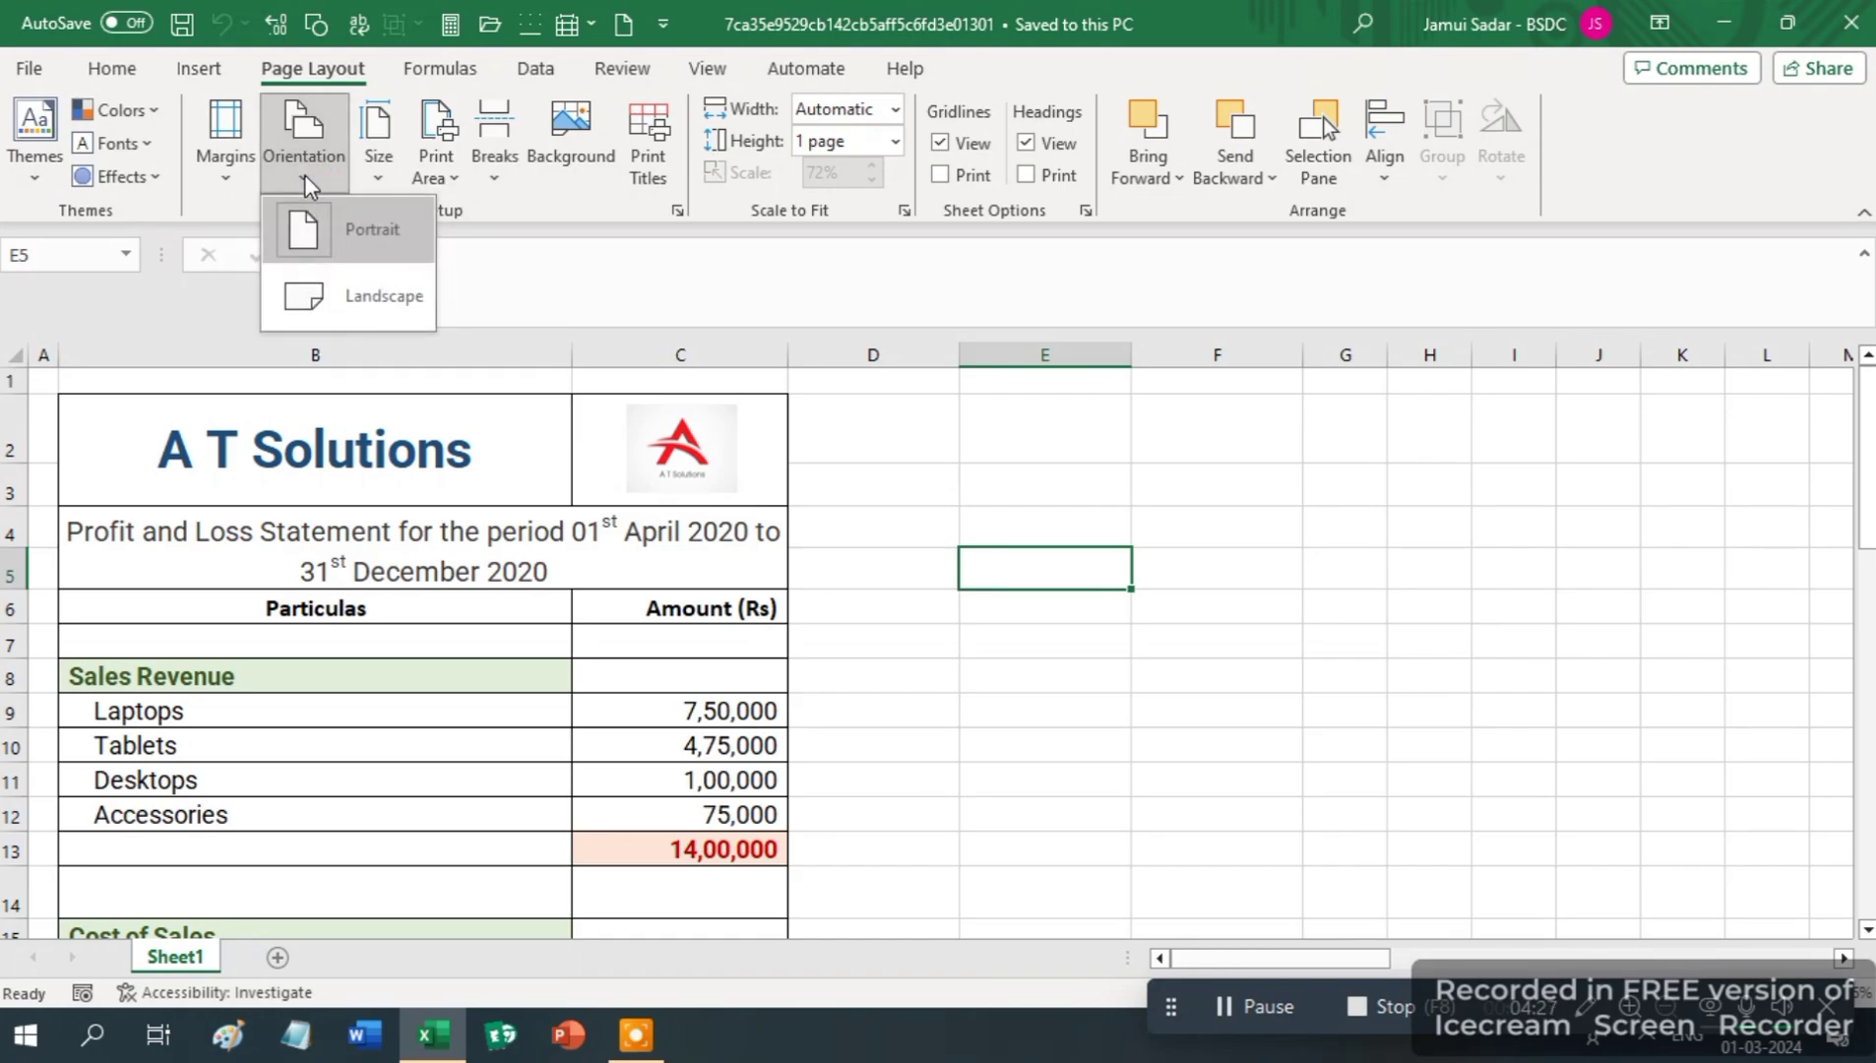
pyautogui.click(372, 306)
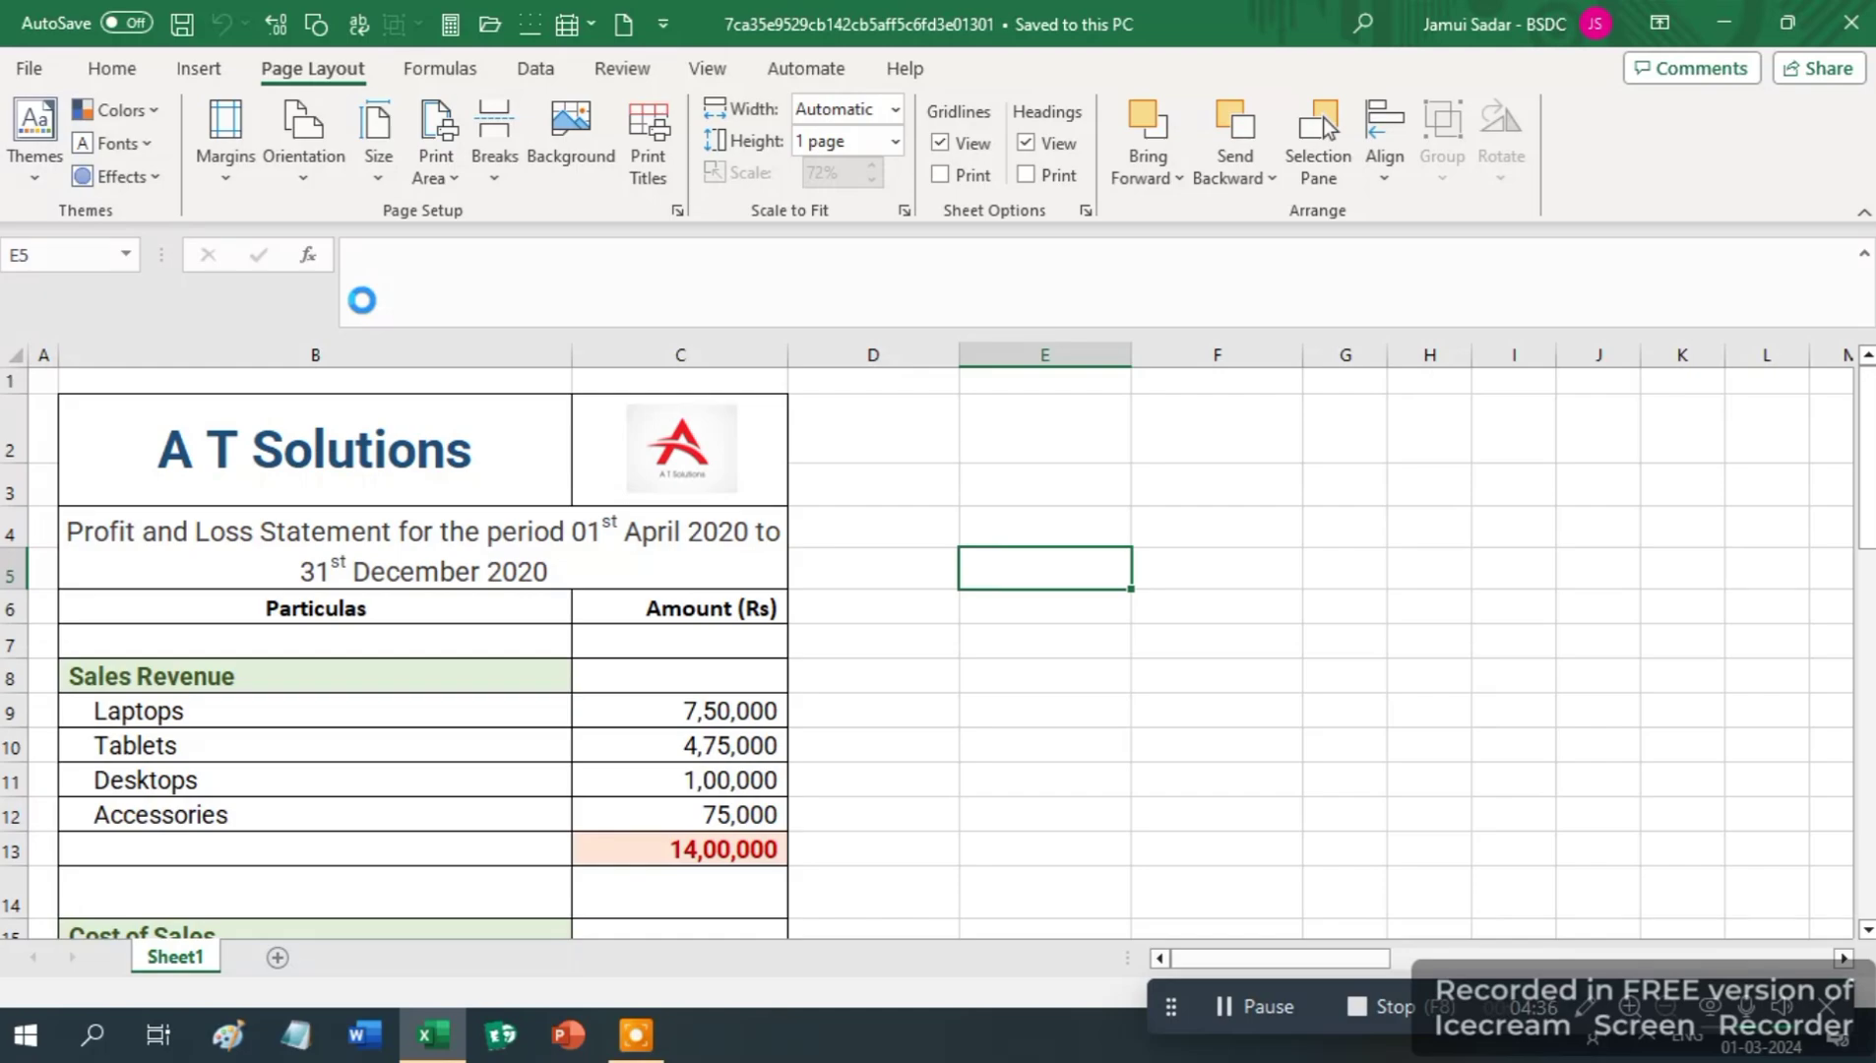
pyautogui.click(1212, 1005)
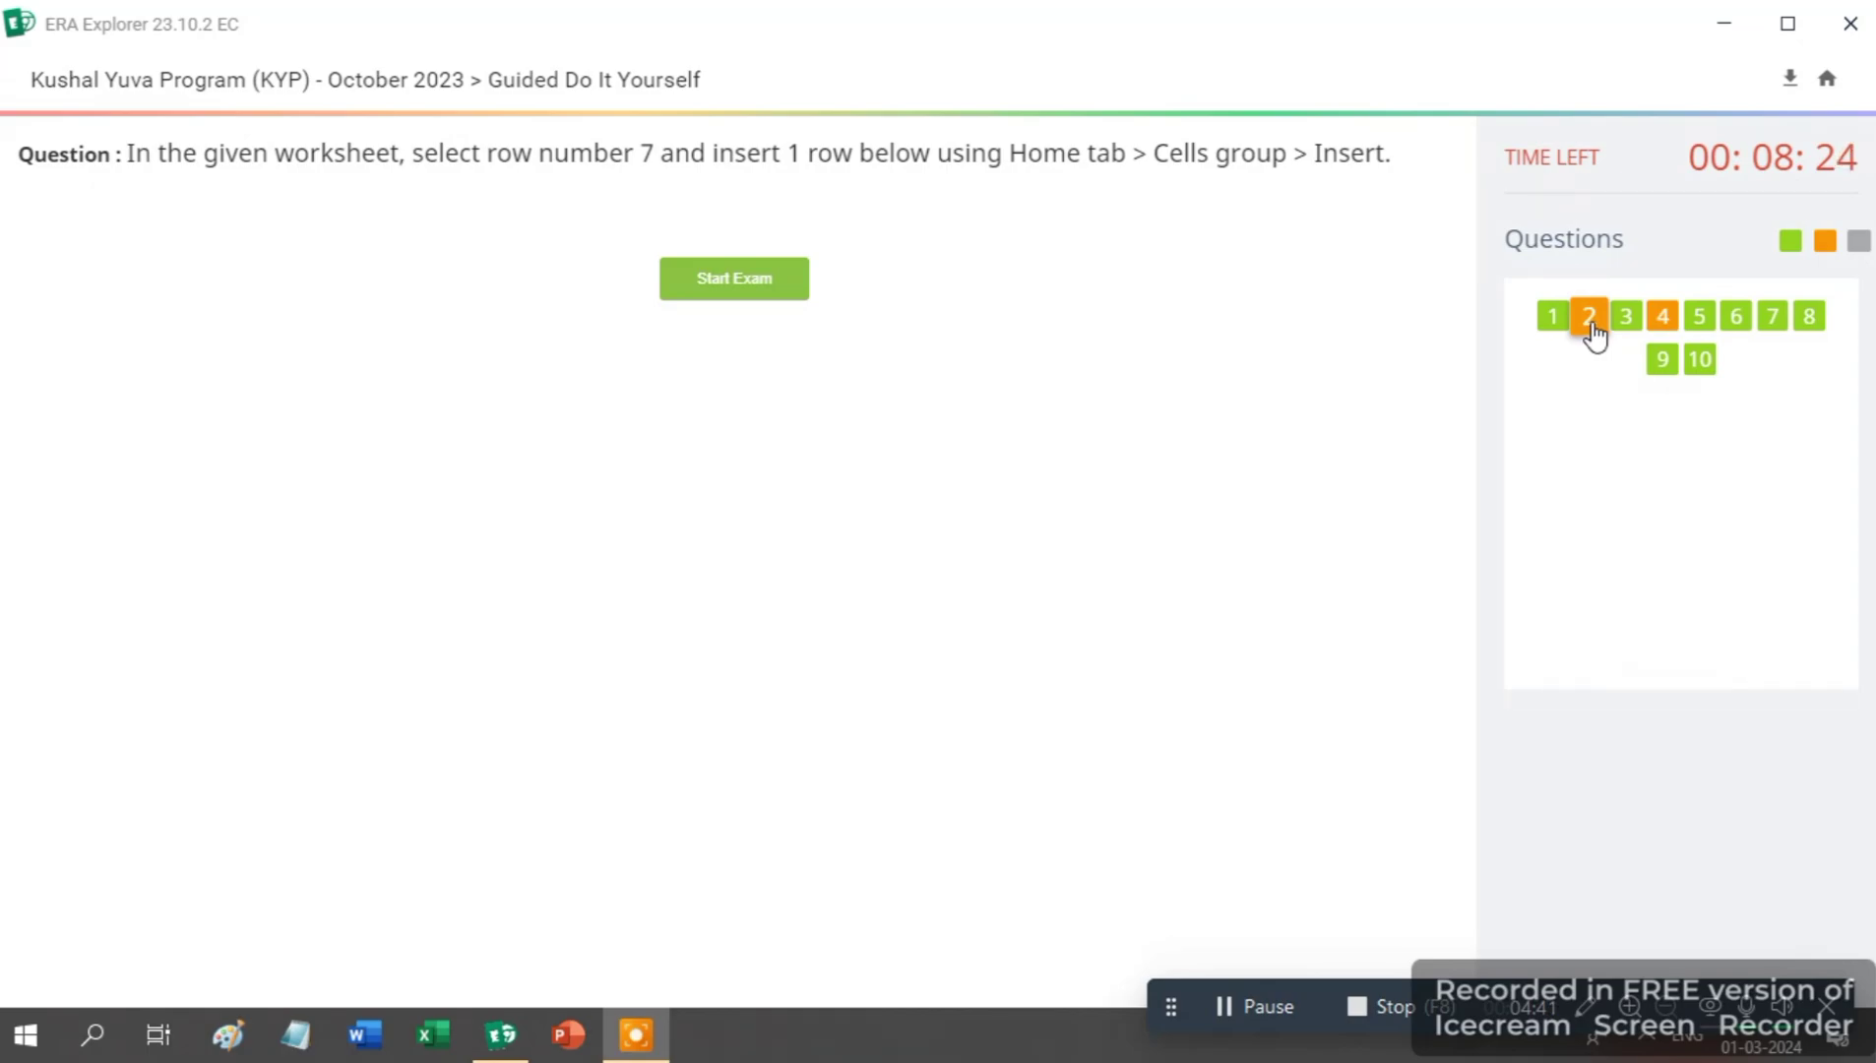
# - Open the question 2 Goods Delivery Note worksheet from ERA Explorer, select row 7 and open the cell insertion options
pyautogui.click(741, 294)
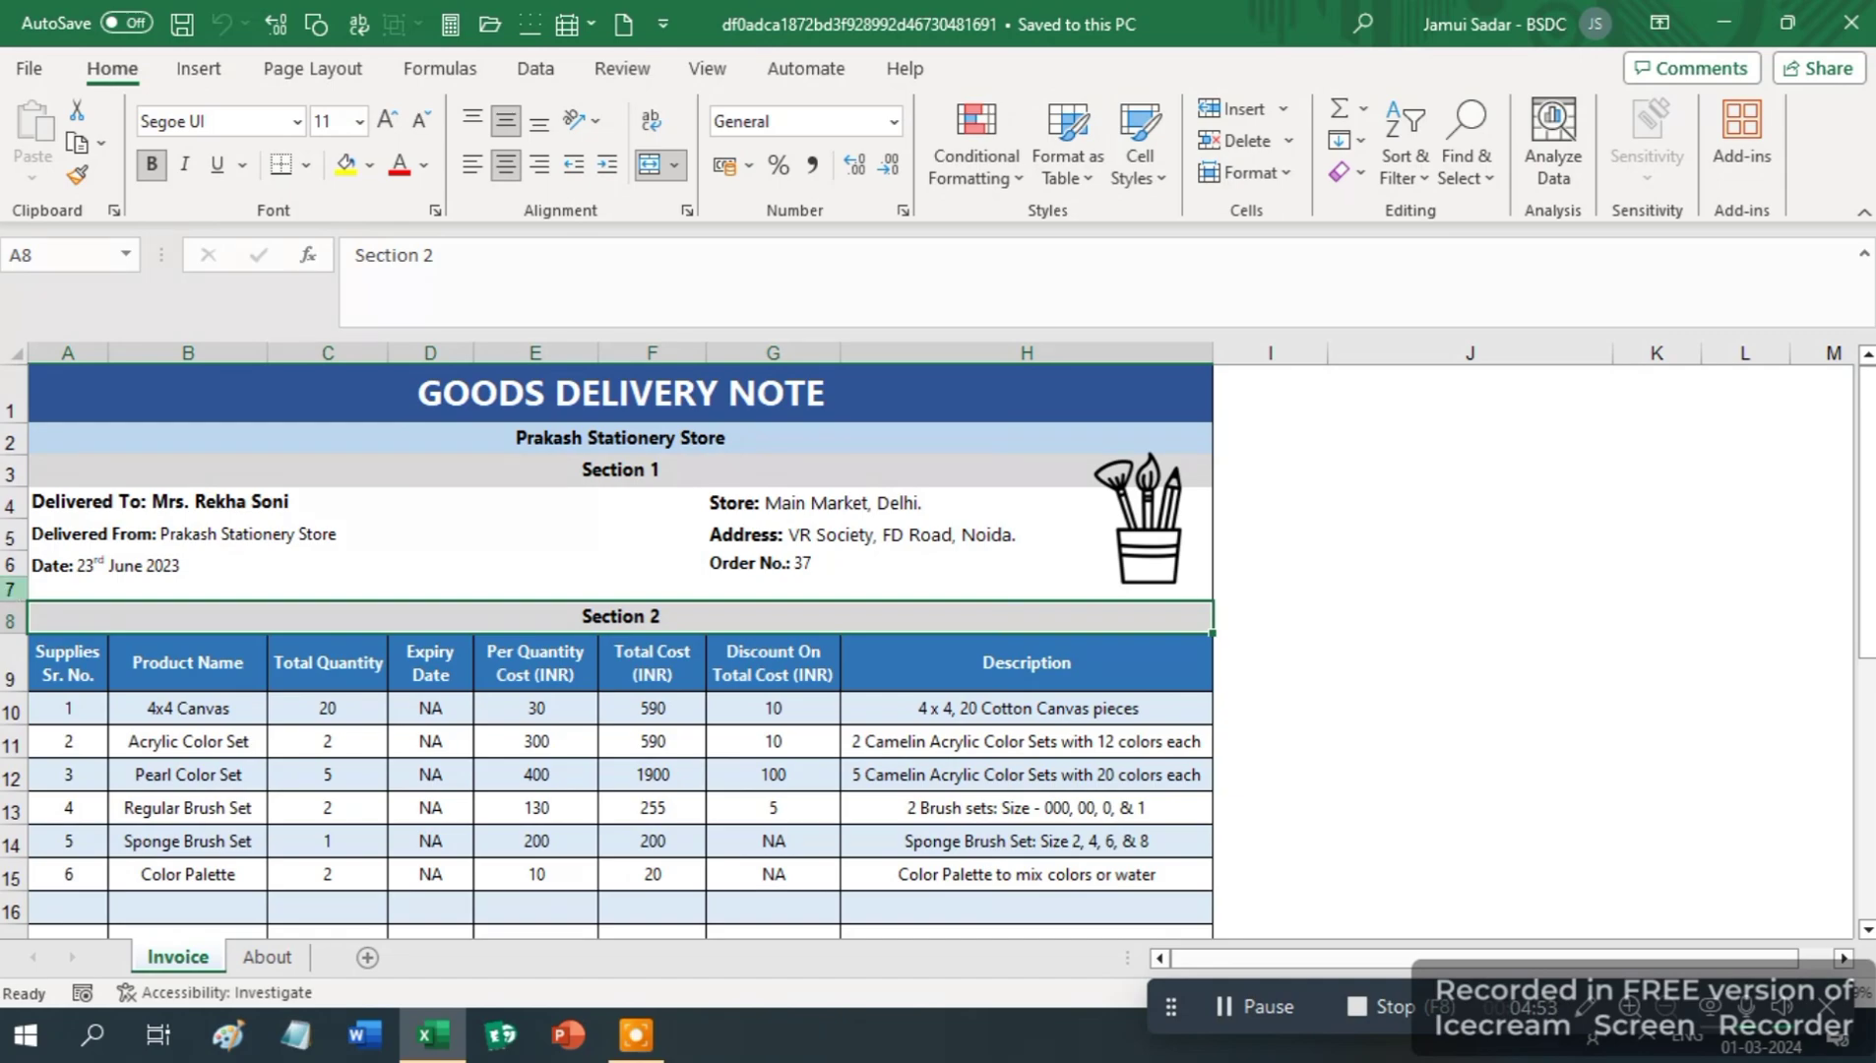
pyautogui.click(14, 587)
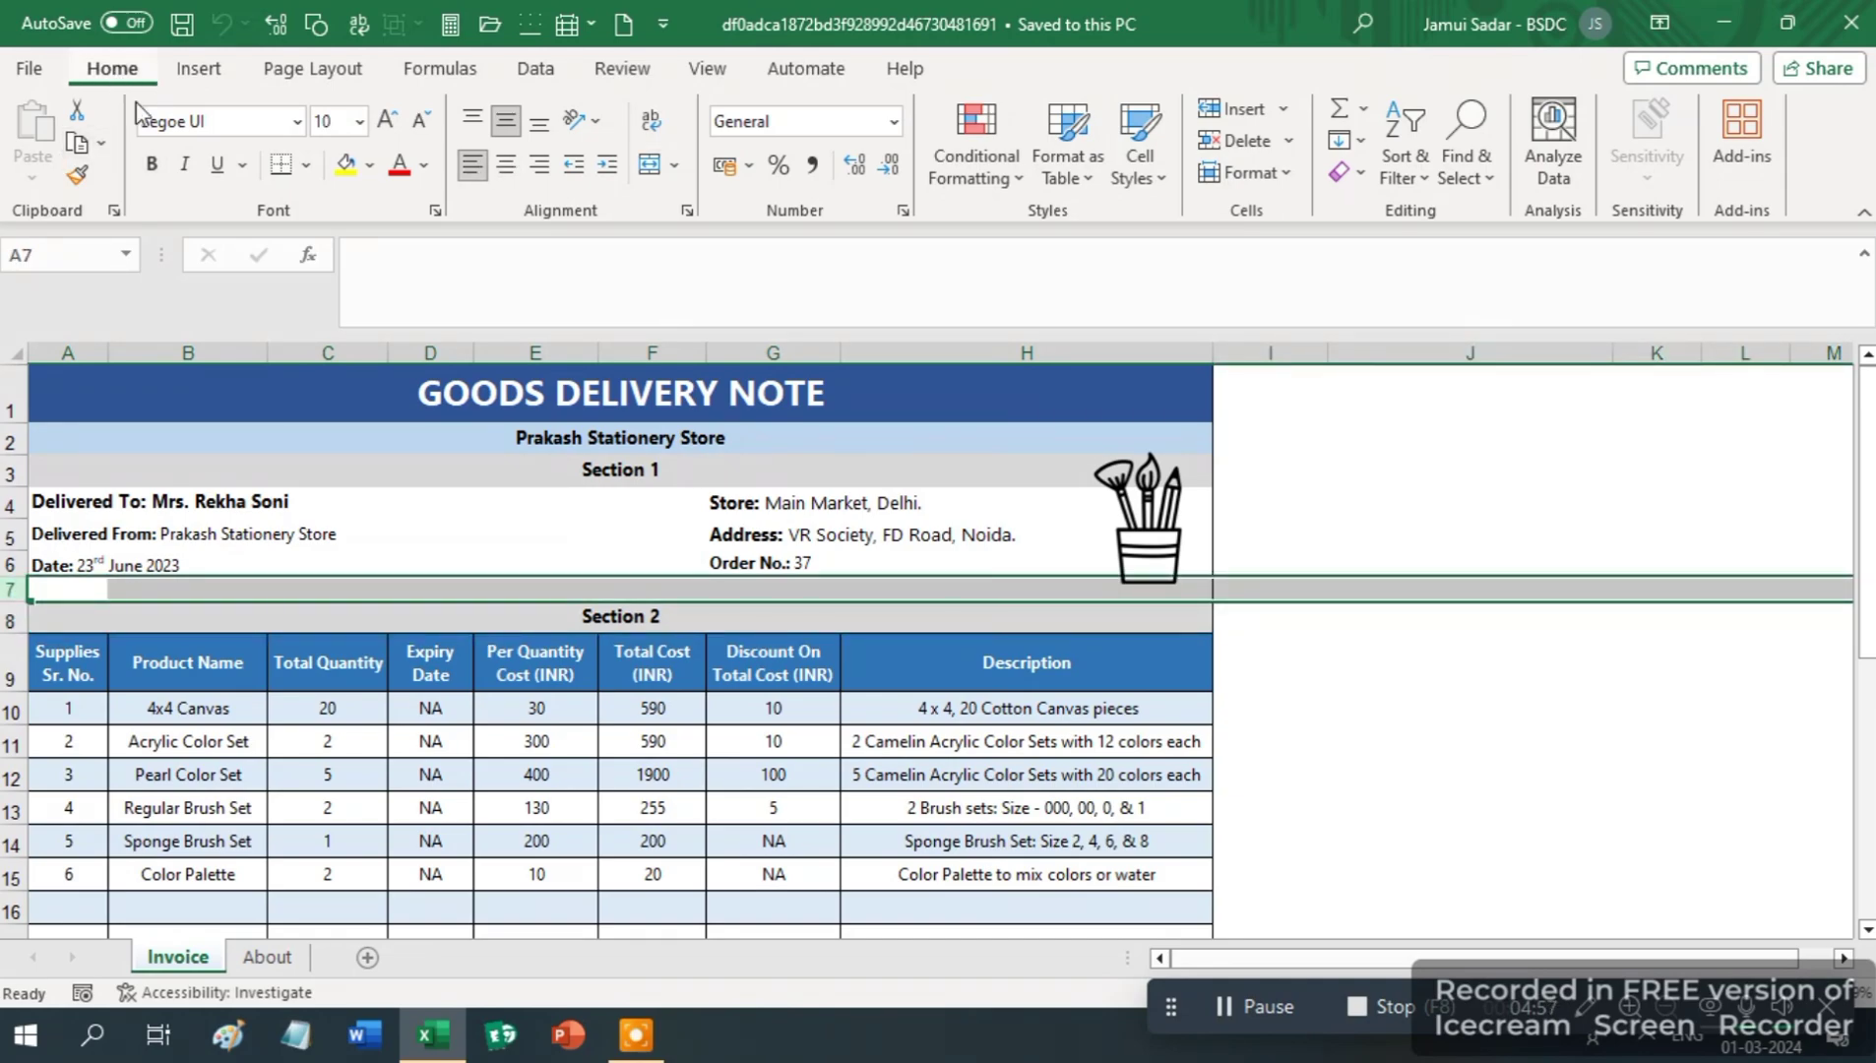
pyautogui.click(1284, 110)
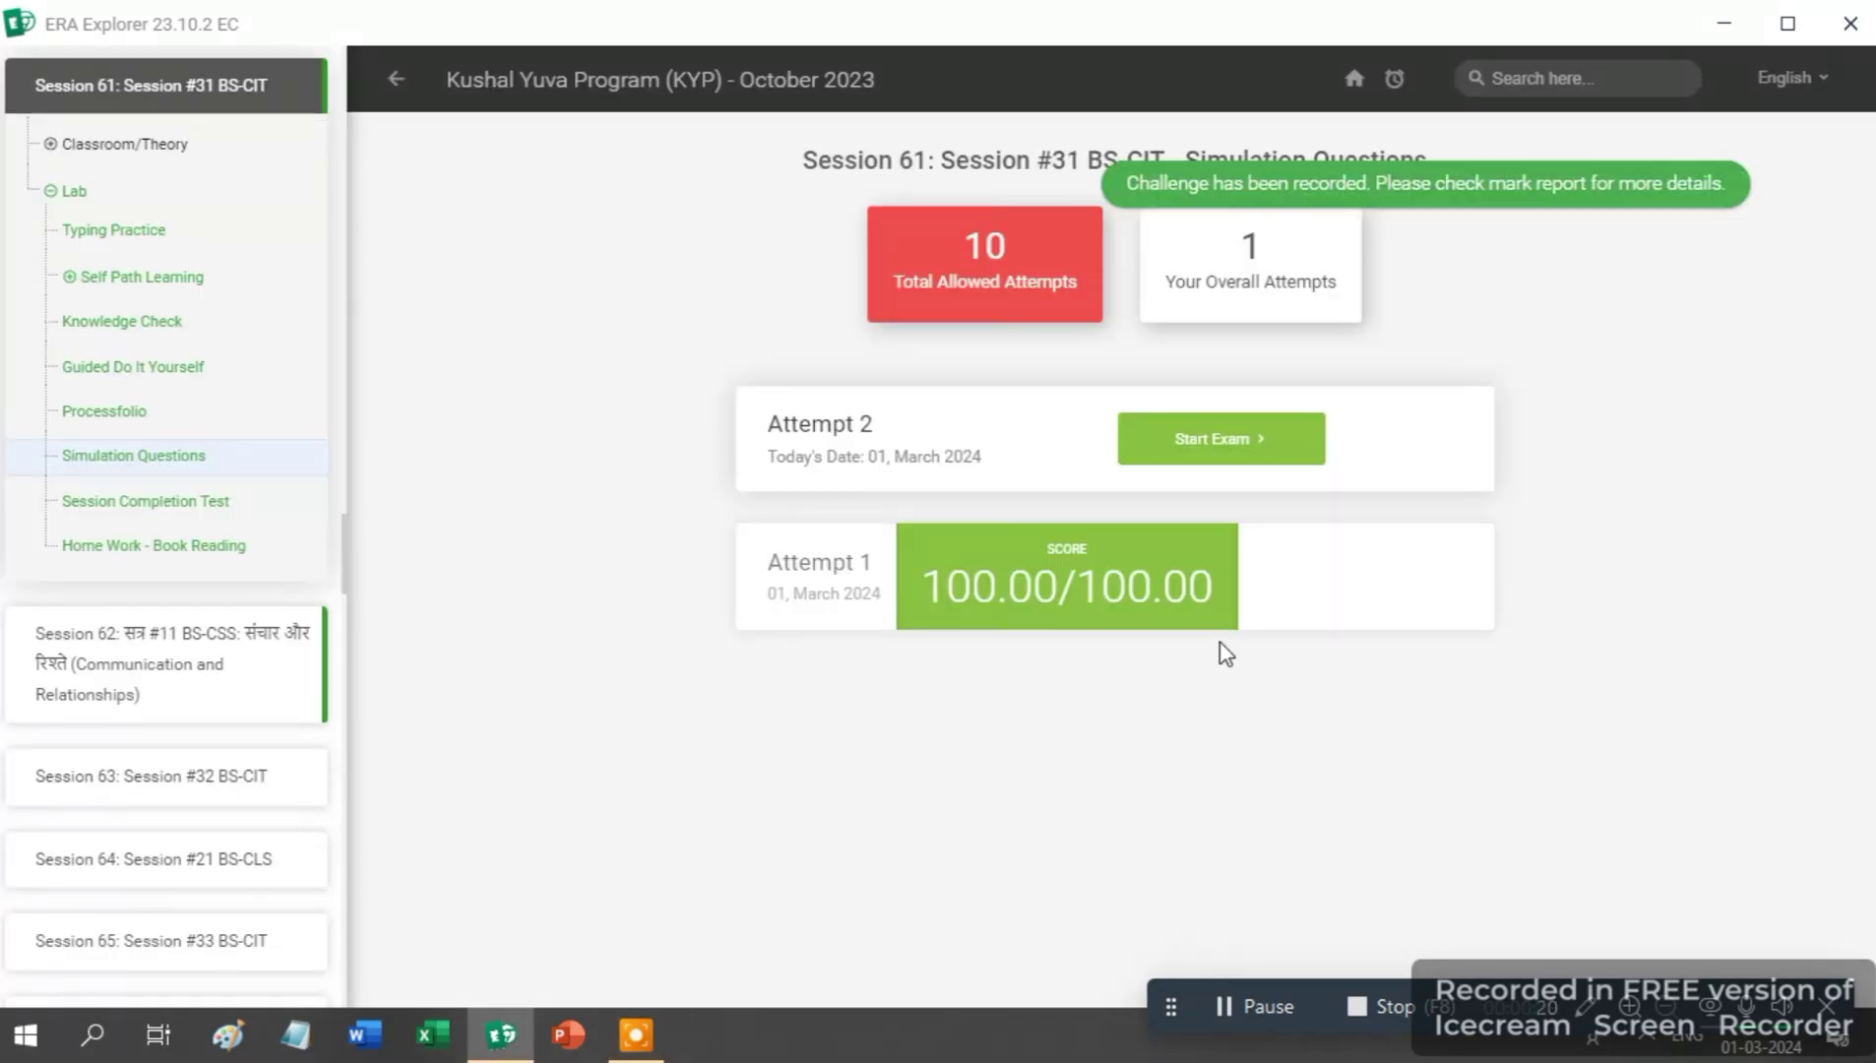
# - Start simulation attempt 2, open question 1 and change the worksheet's page orientation to Landscape
pyautogui.click(1224, 1005)
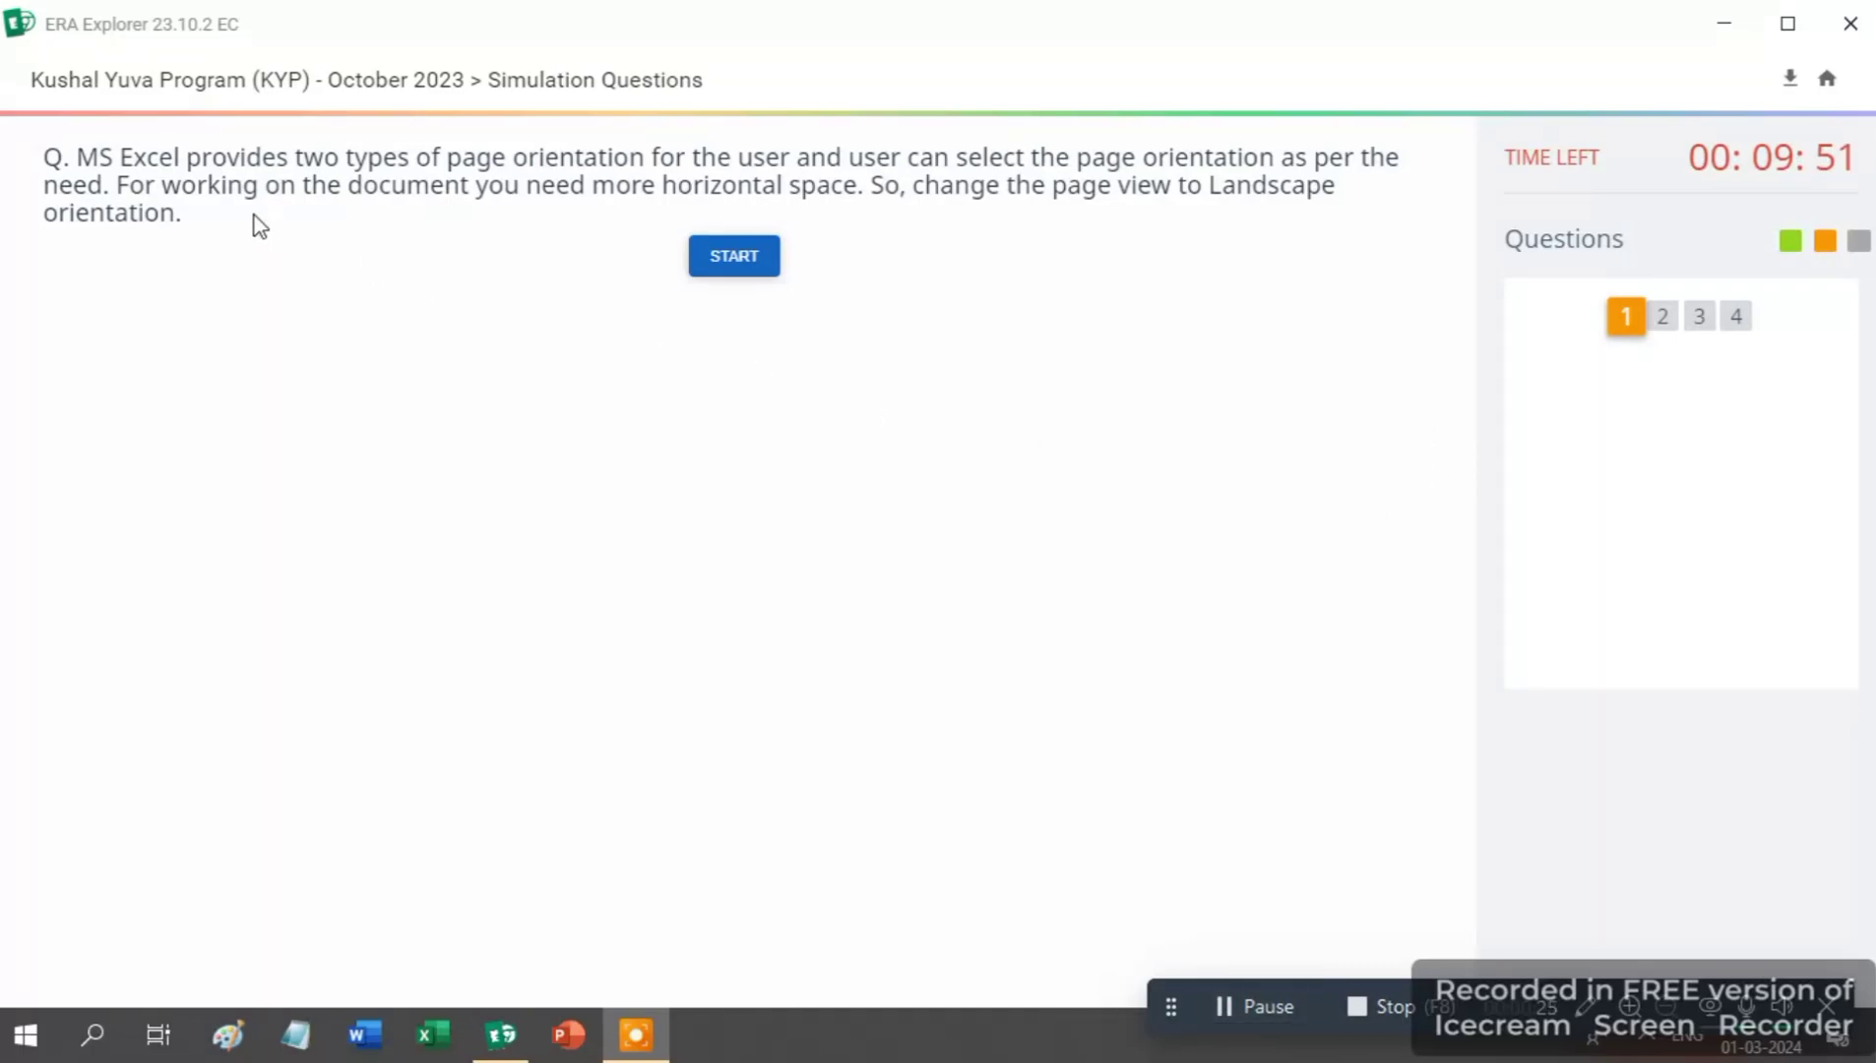
pyautogui.click(716, 255)
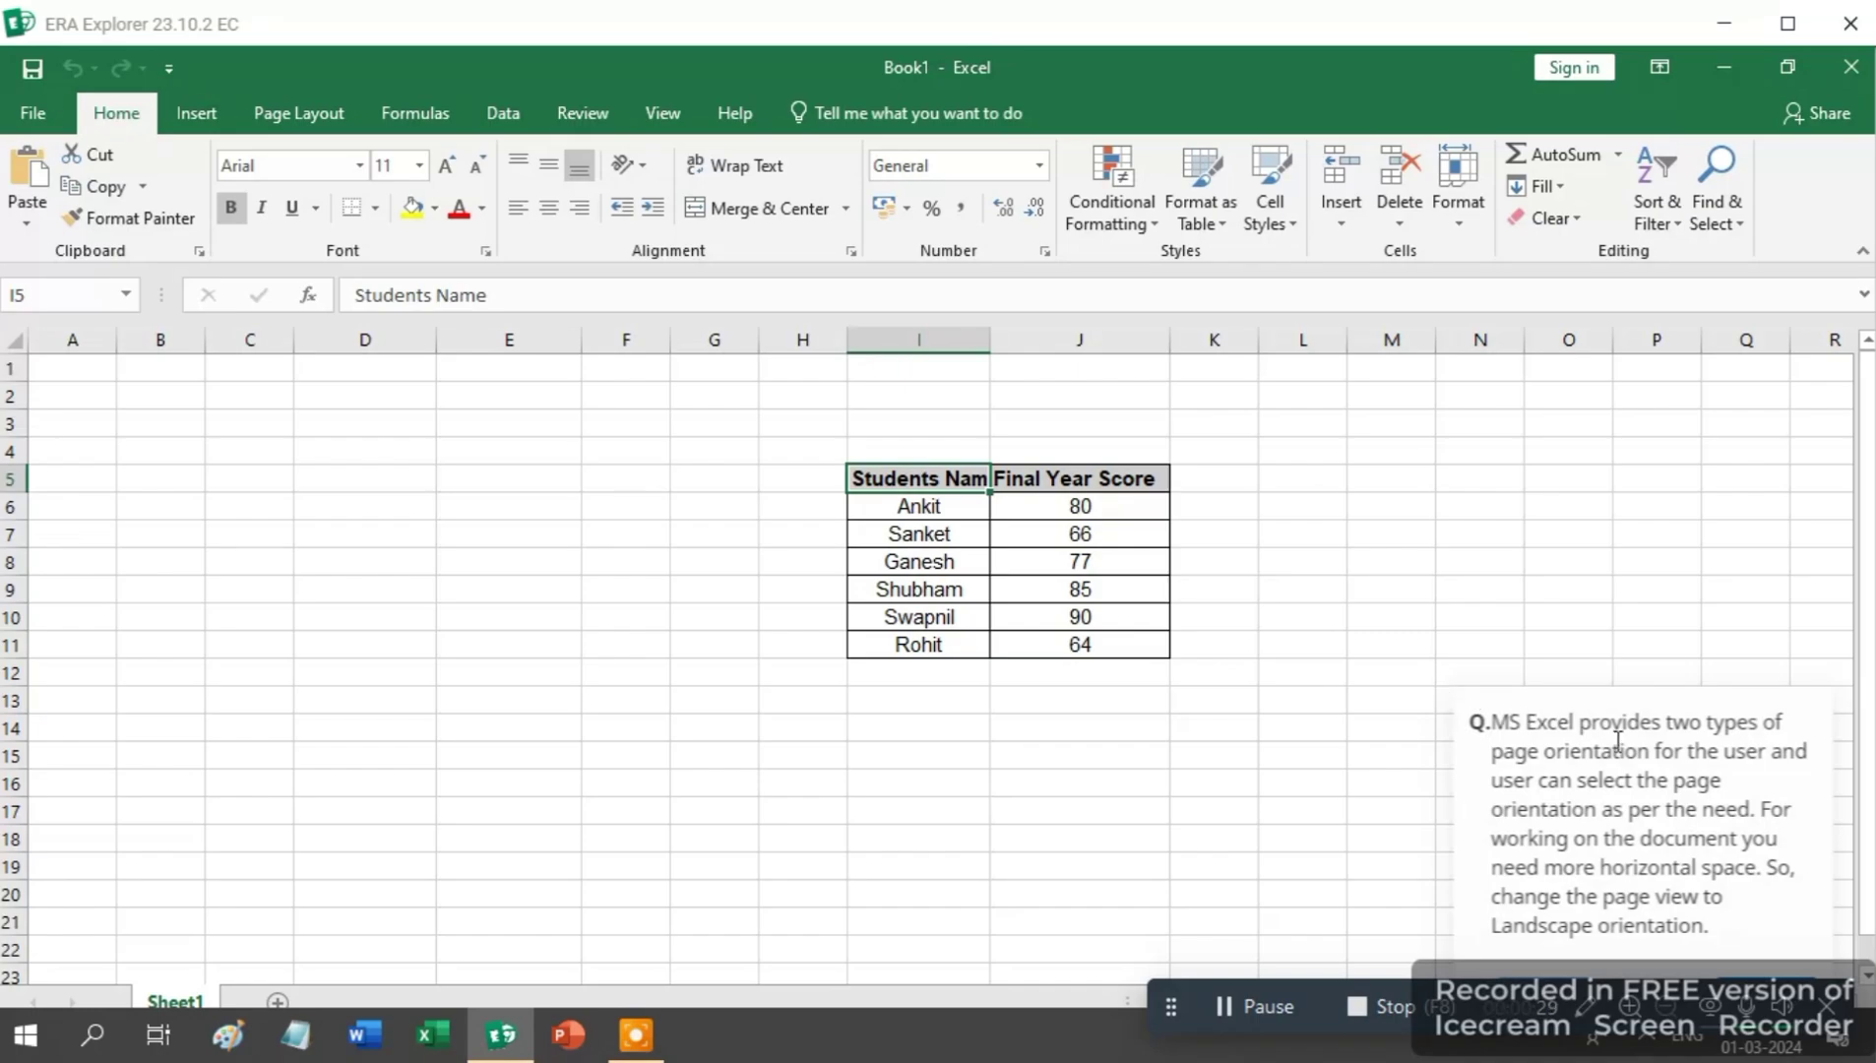
pyautogui.click(1502, 736)
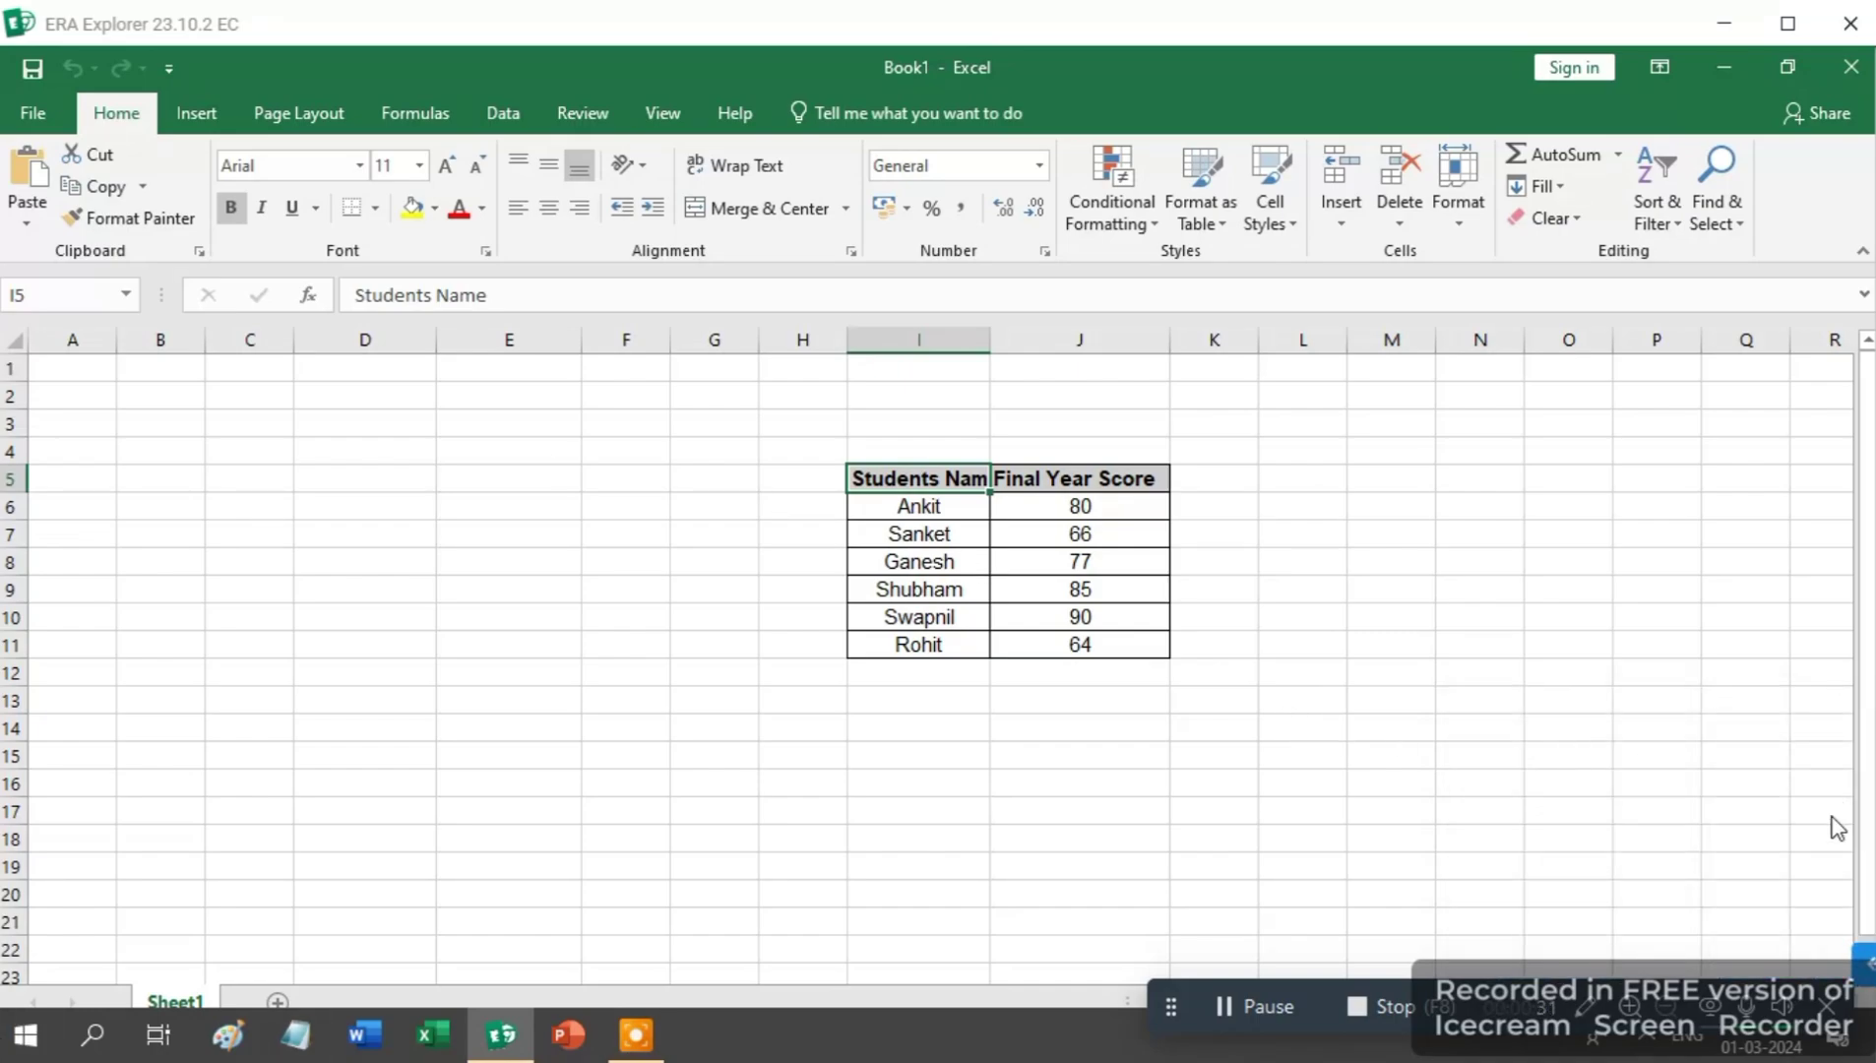
pyautogui.click(1867, 965)
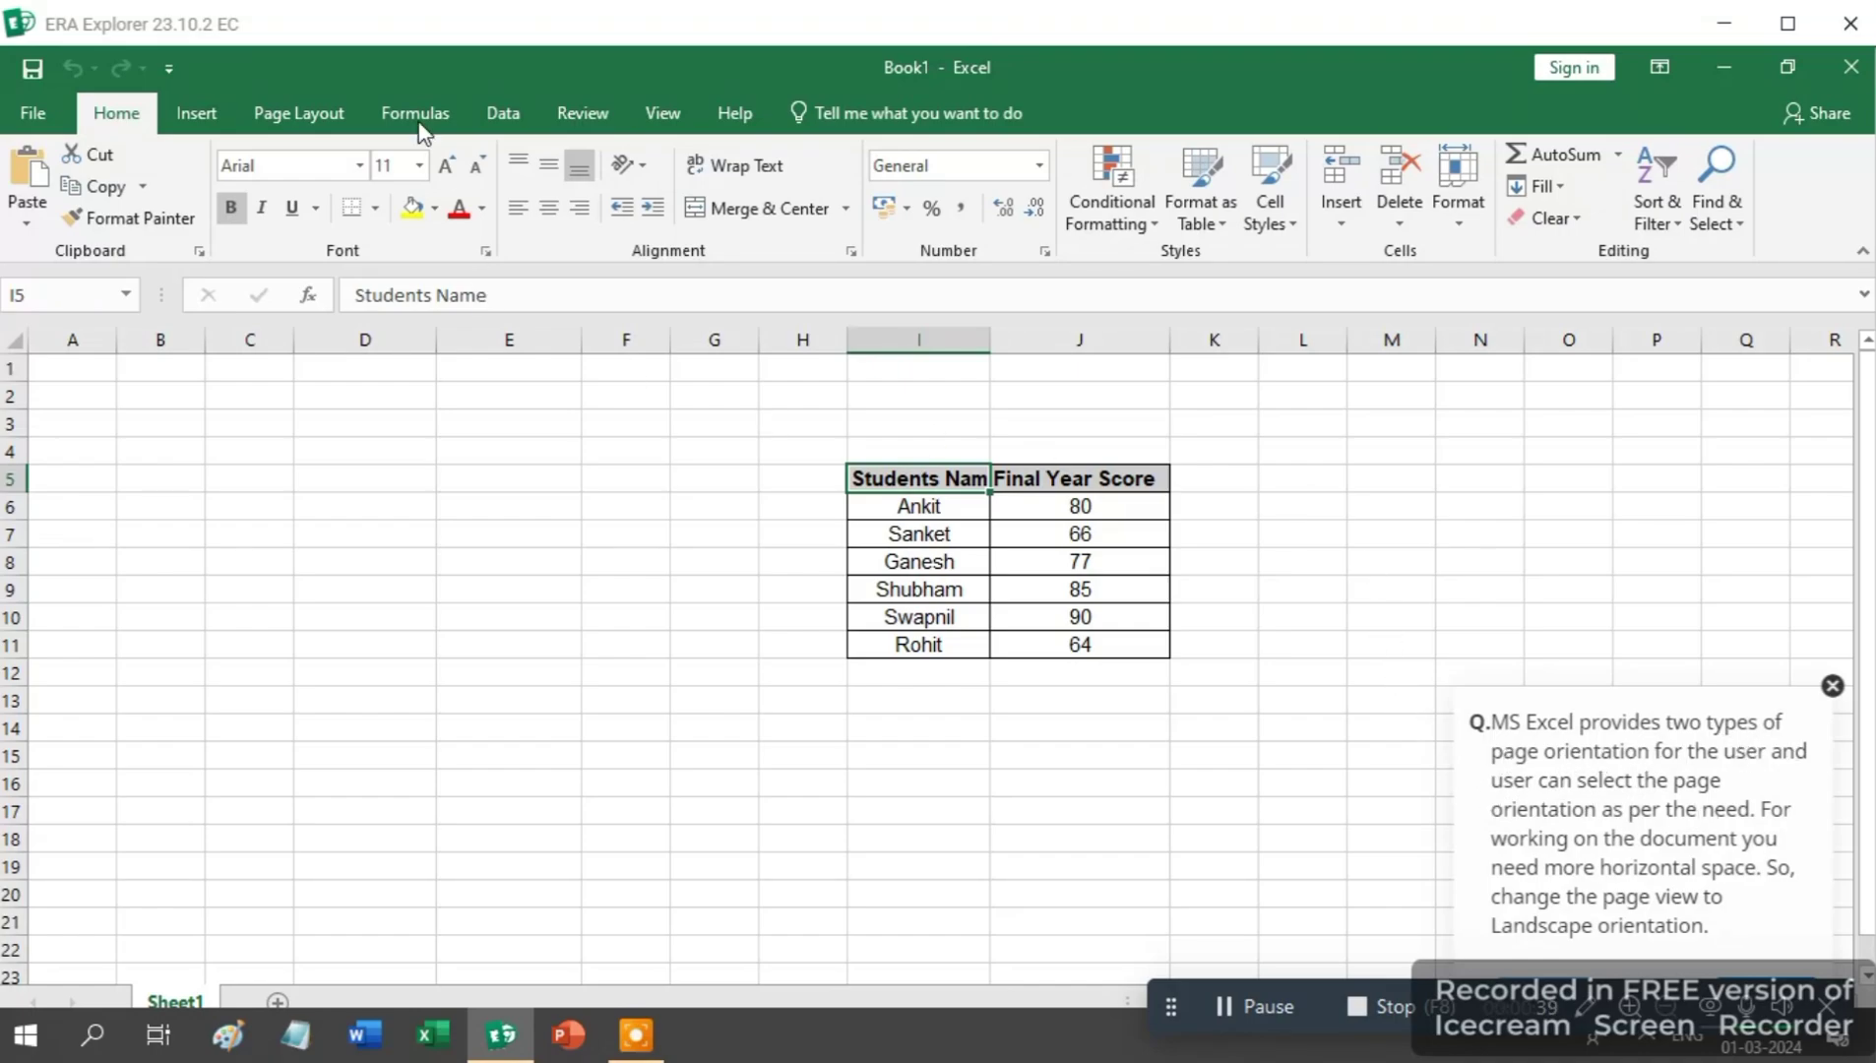
pyautogui.click(300, 113)
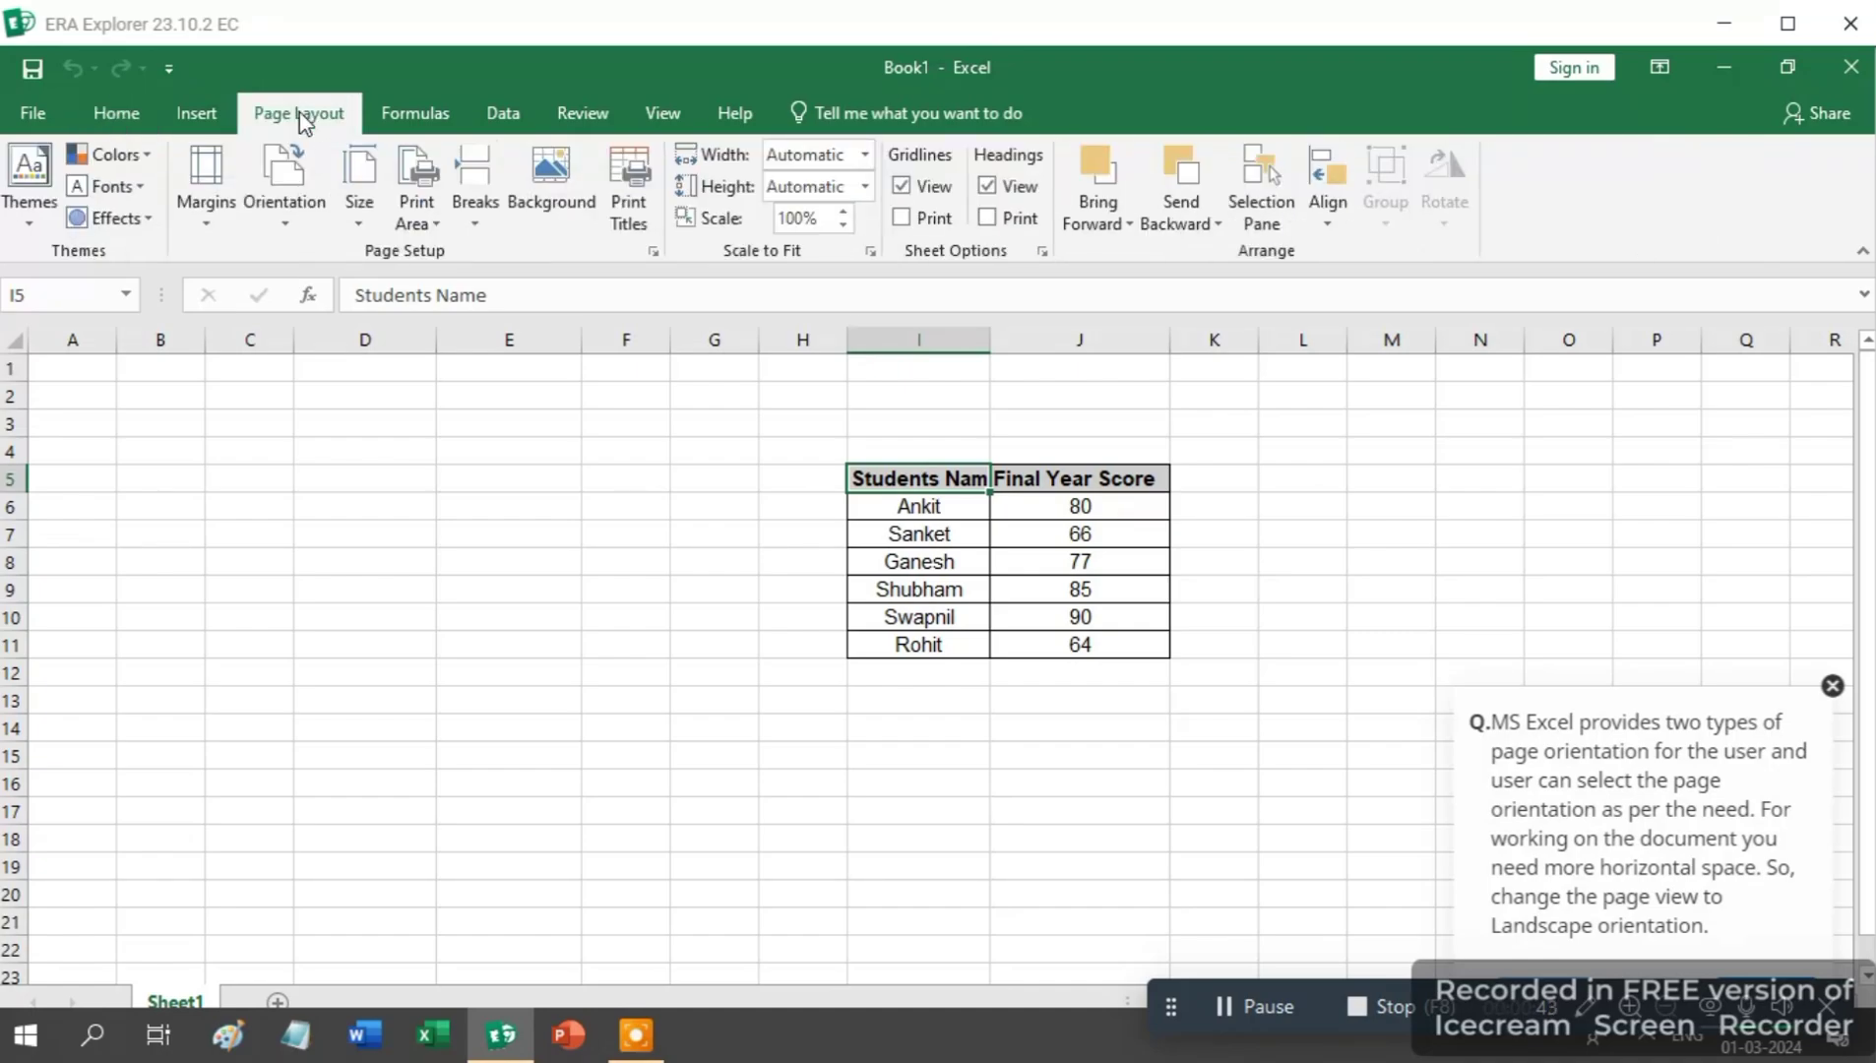
pyautogui.click(287, 216)
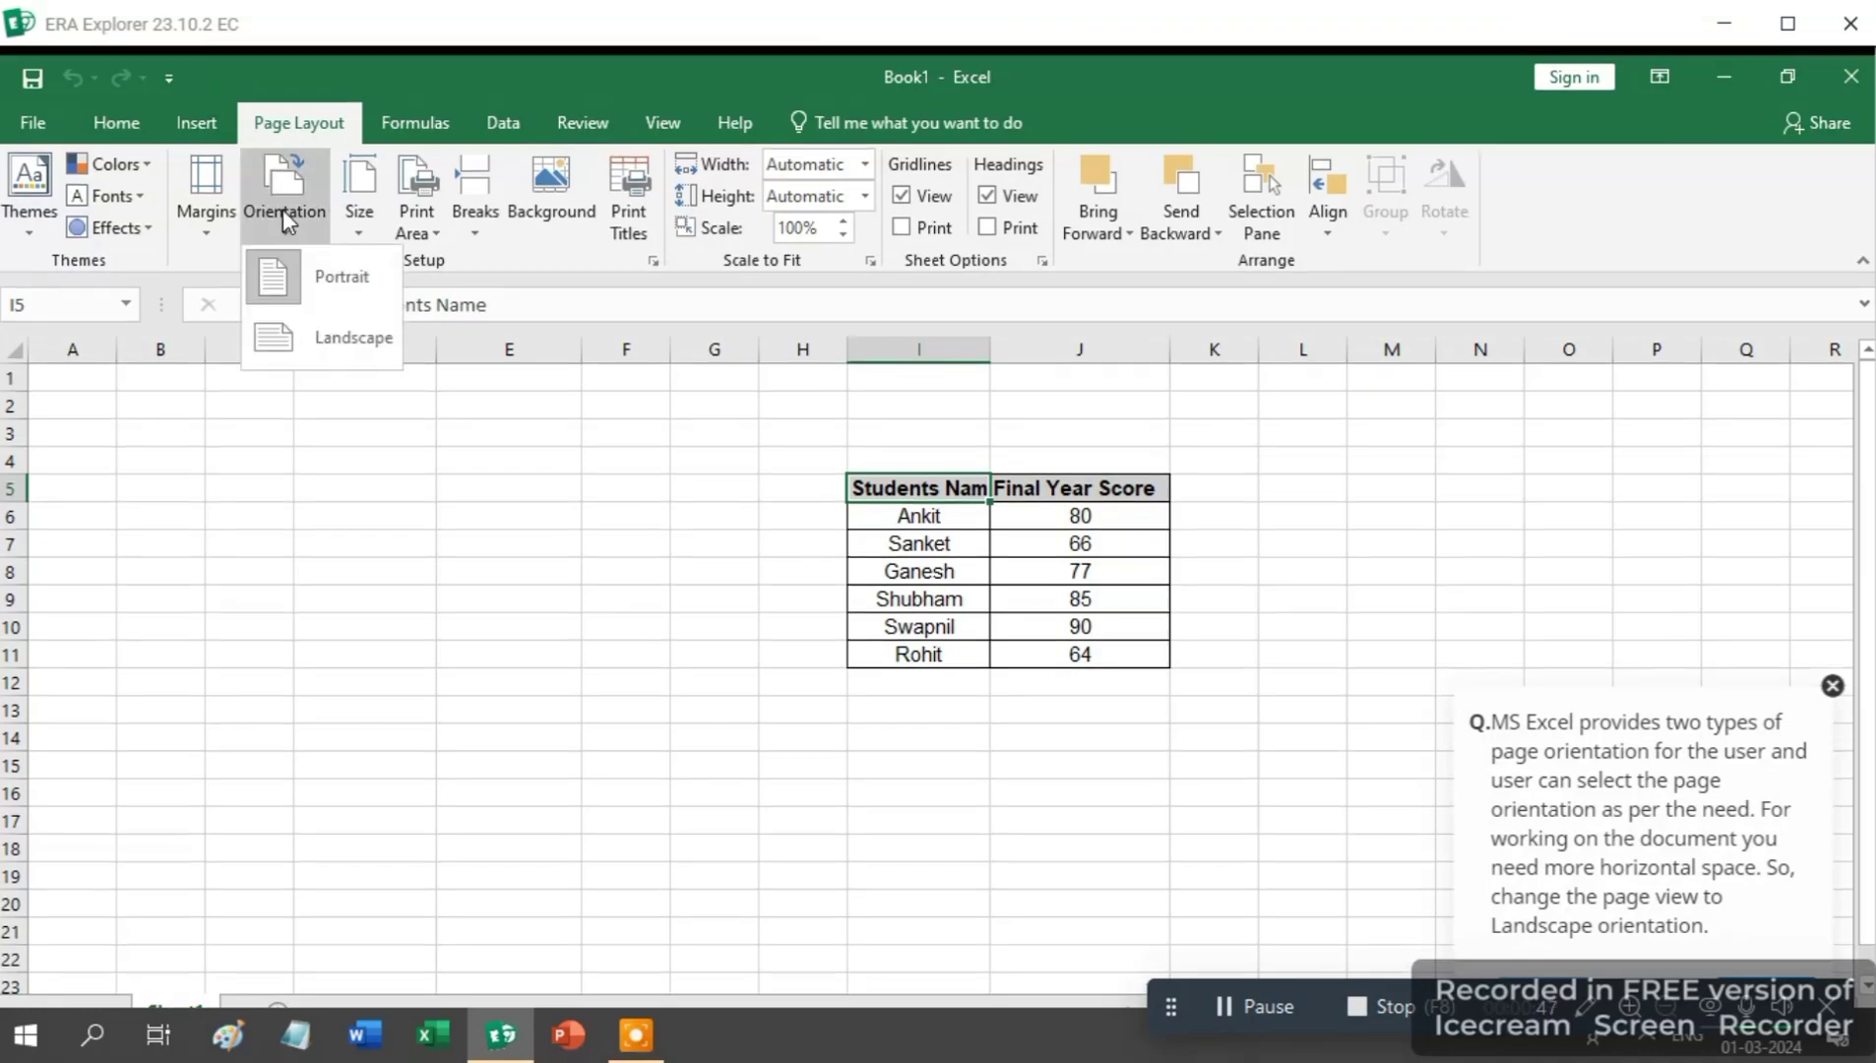
pyautogui.click(346, 339)
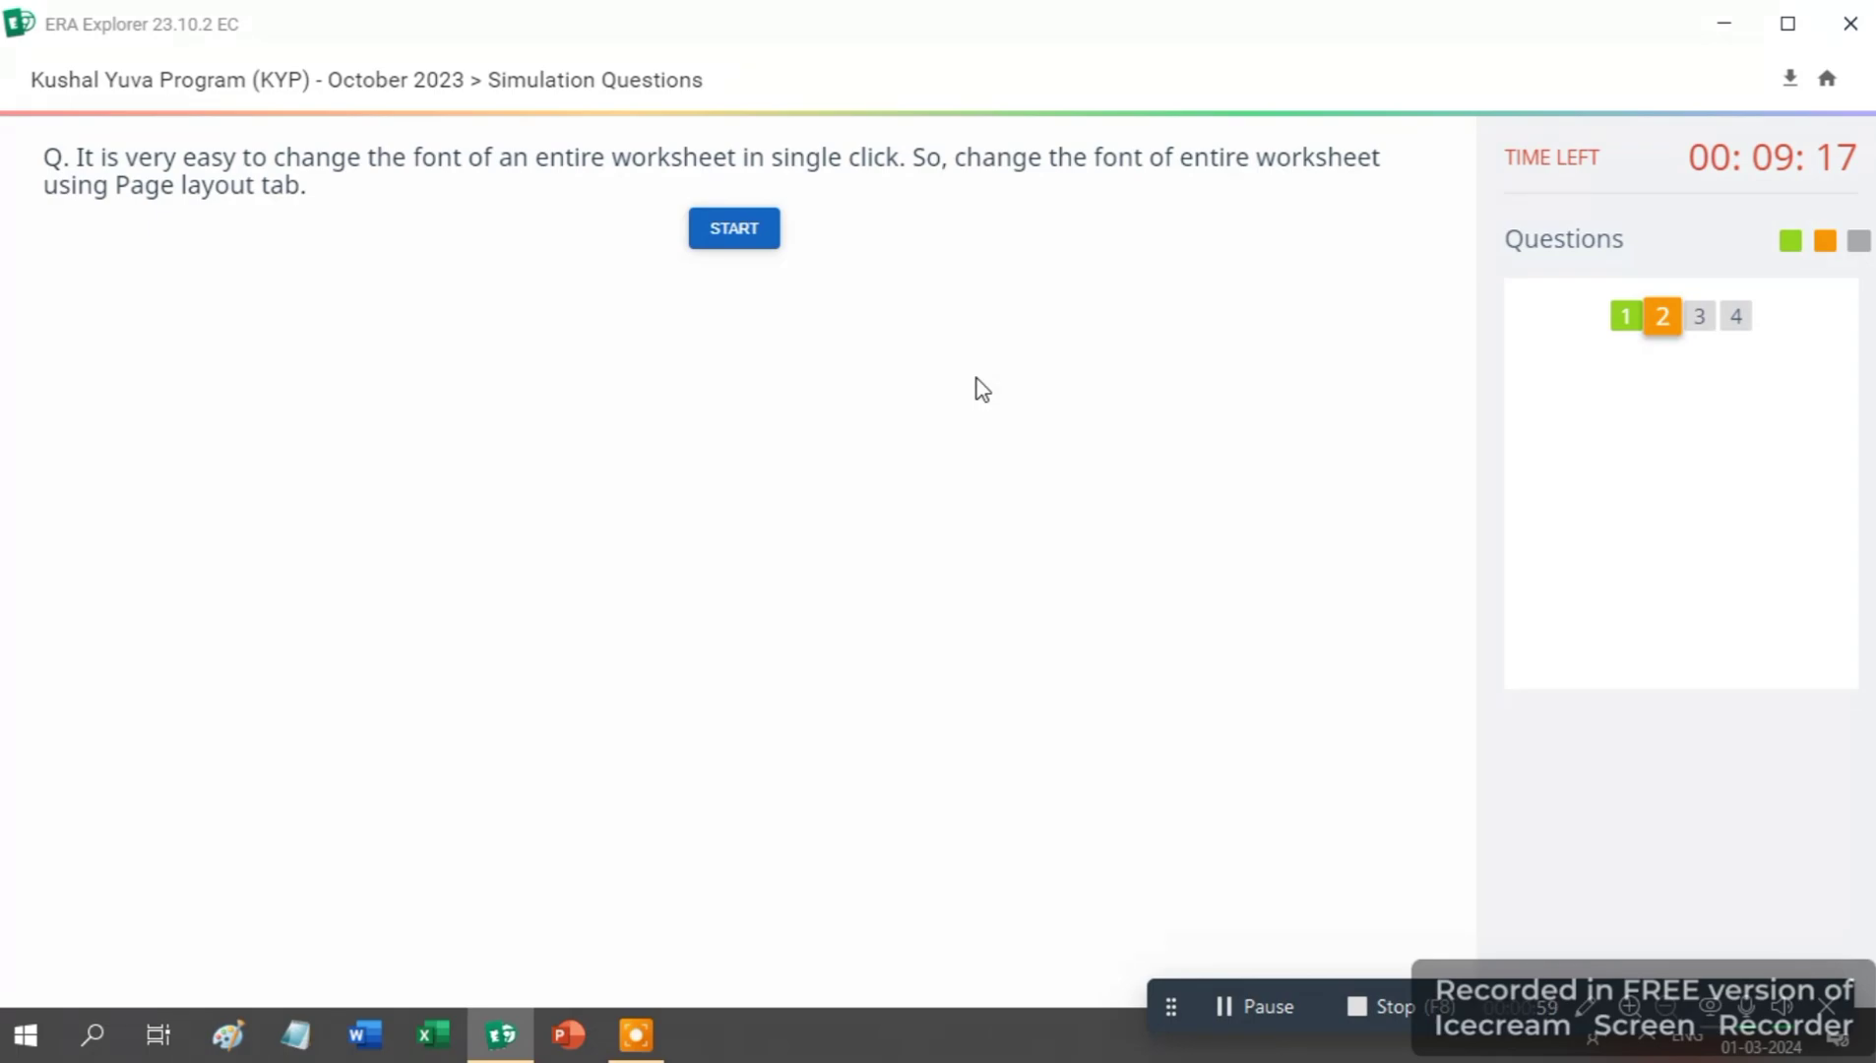
# - Start simulation question 2 and change the entire worksheet's theme fonts to Candara
pyautogui.click(736, 235)
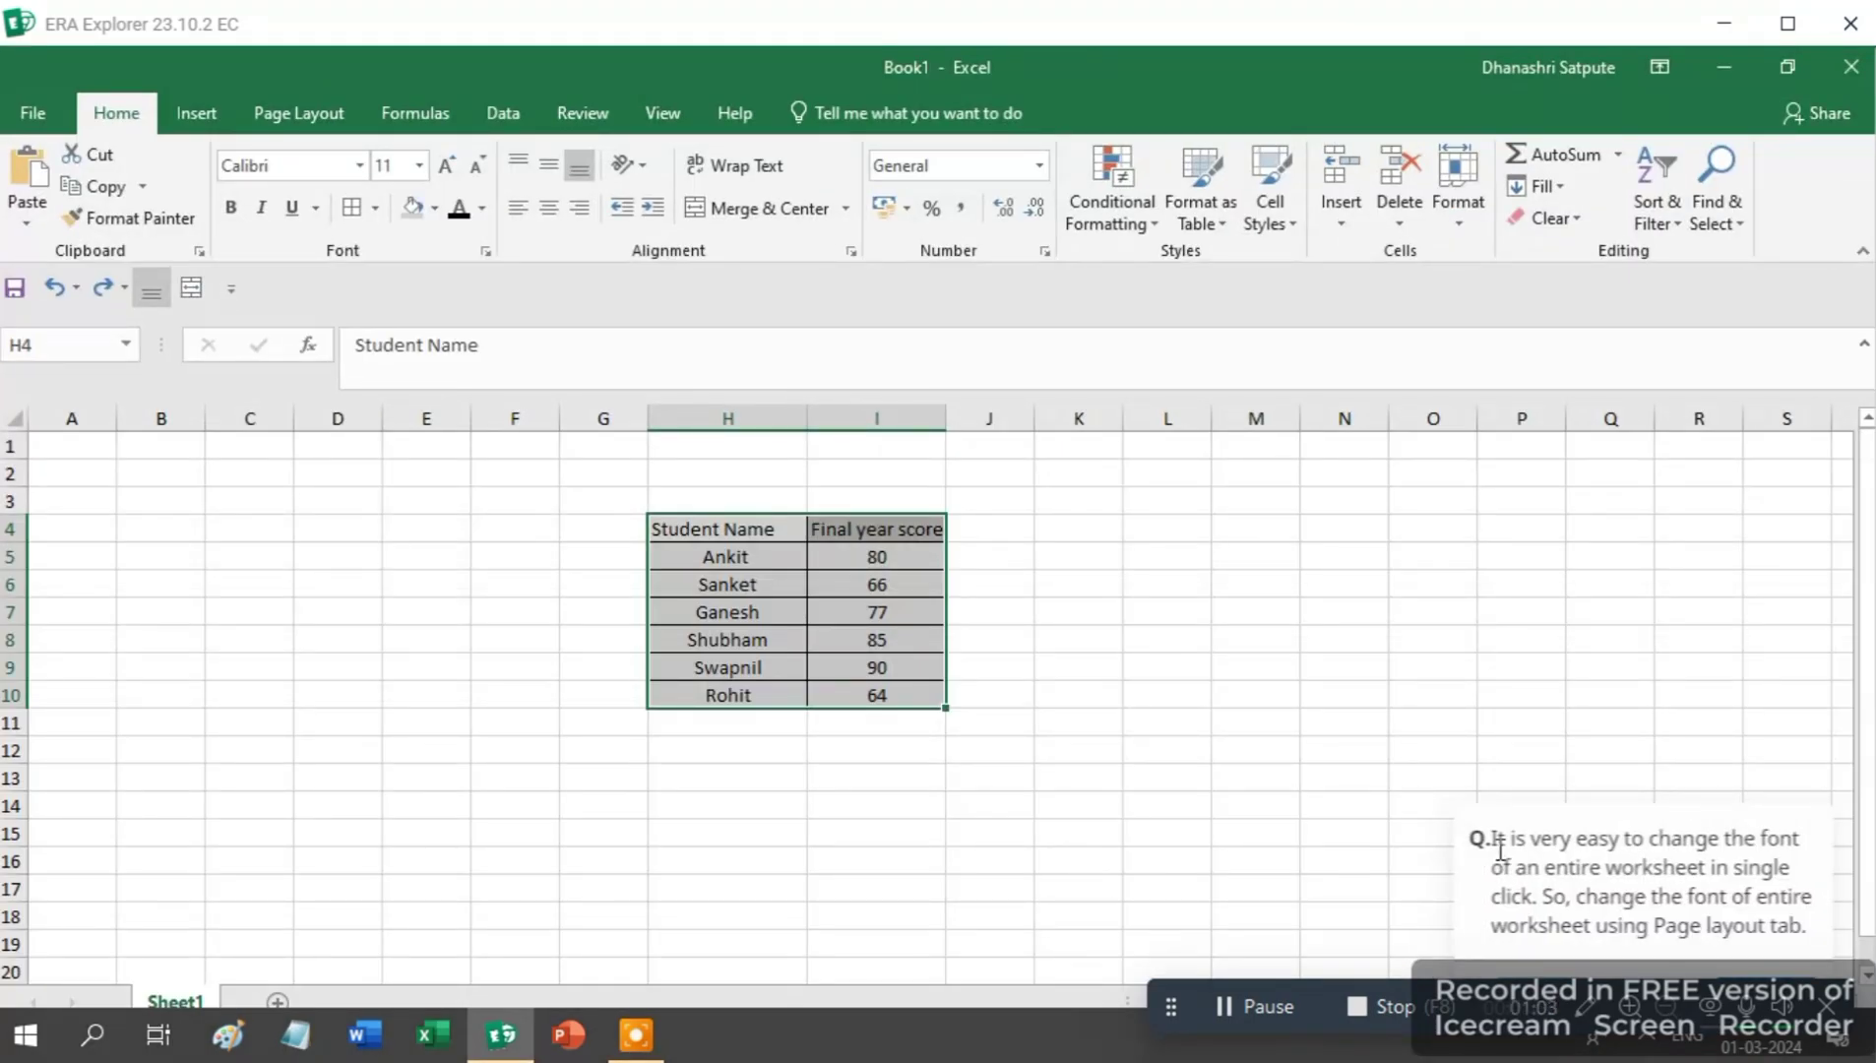
pyautogui.click(1867, 970)
pyautogui.click(309, 118)
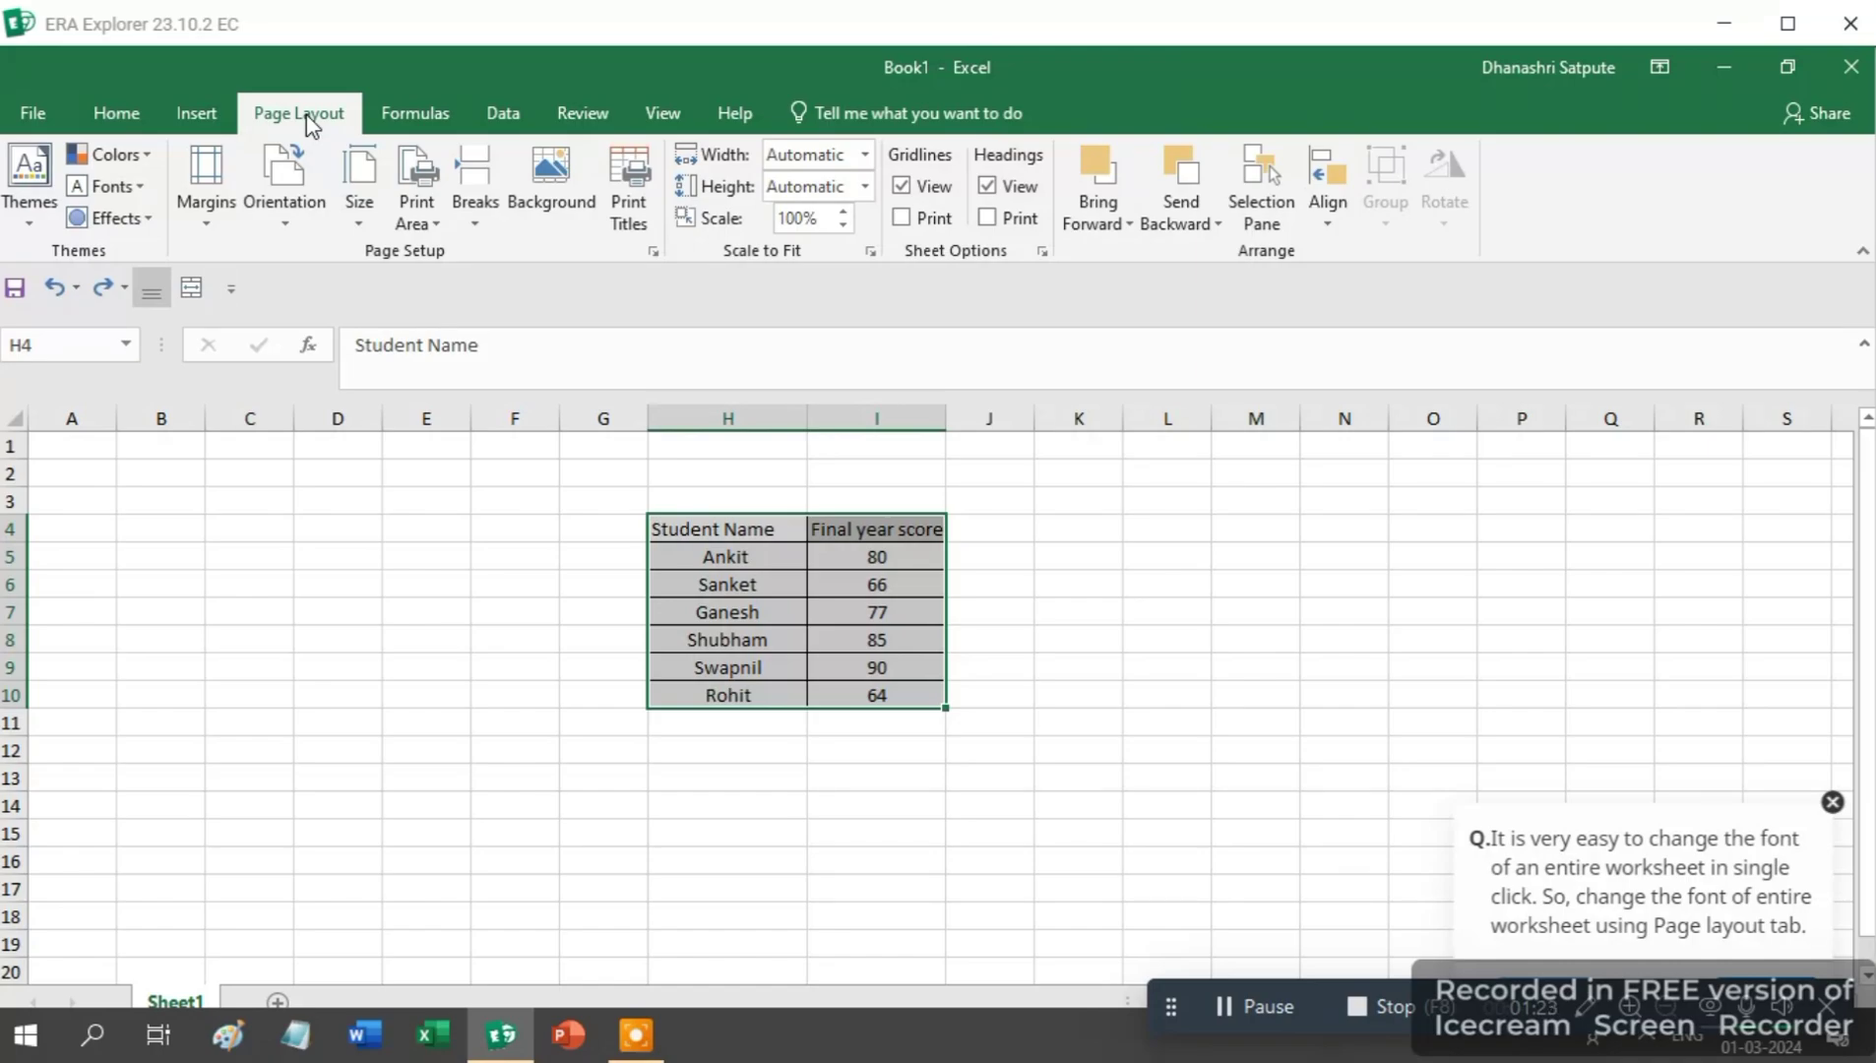
pyautogui.click(135, 189)
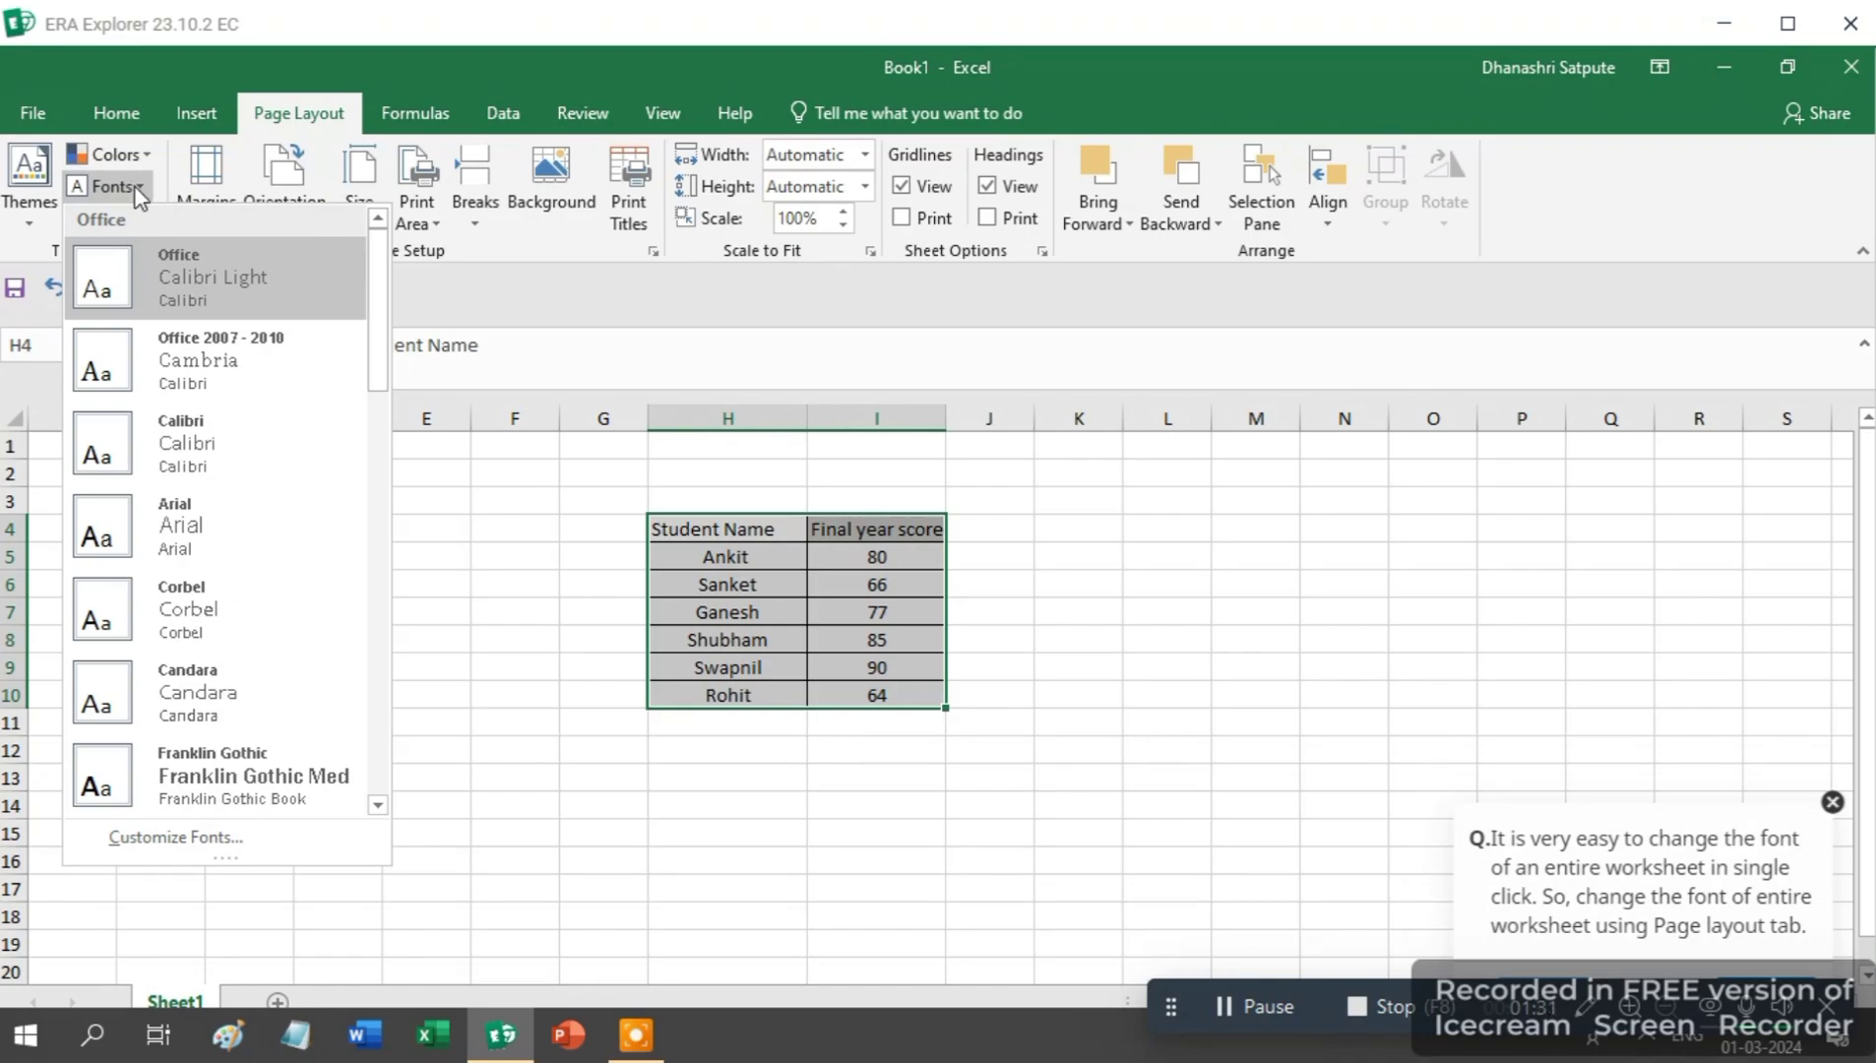
pyautogui.click(187, 689)
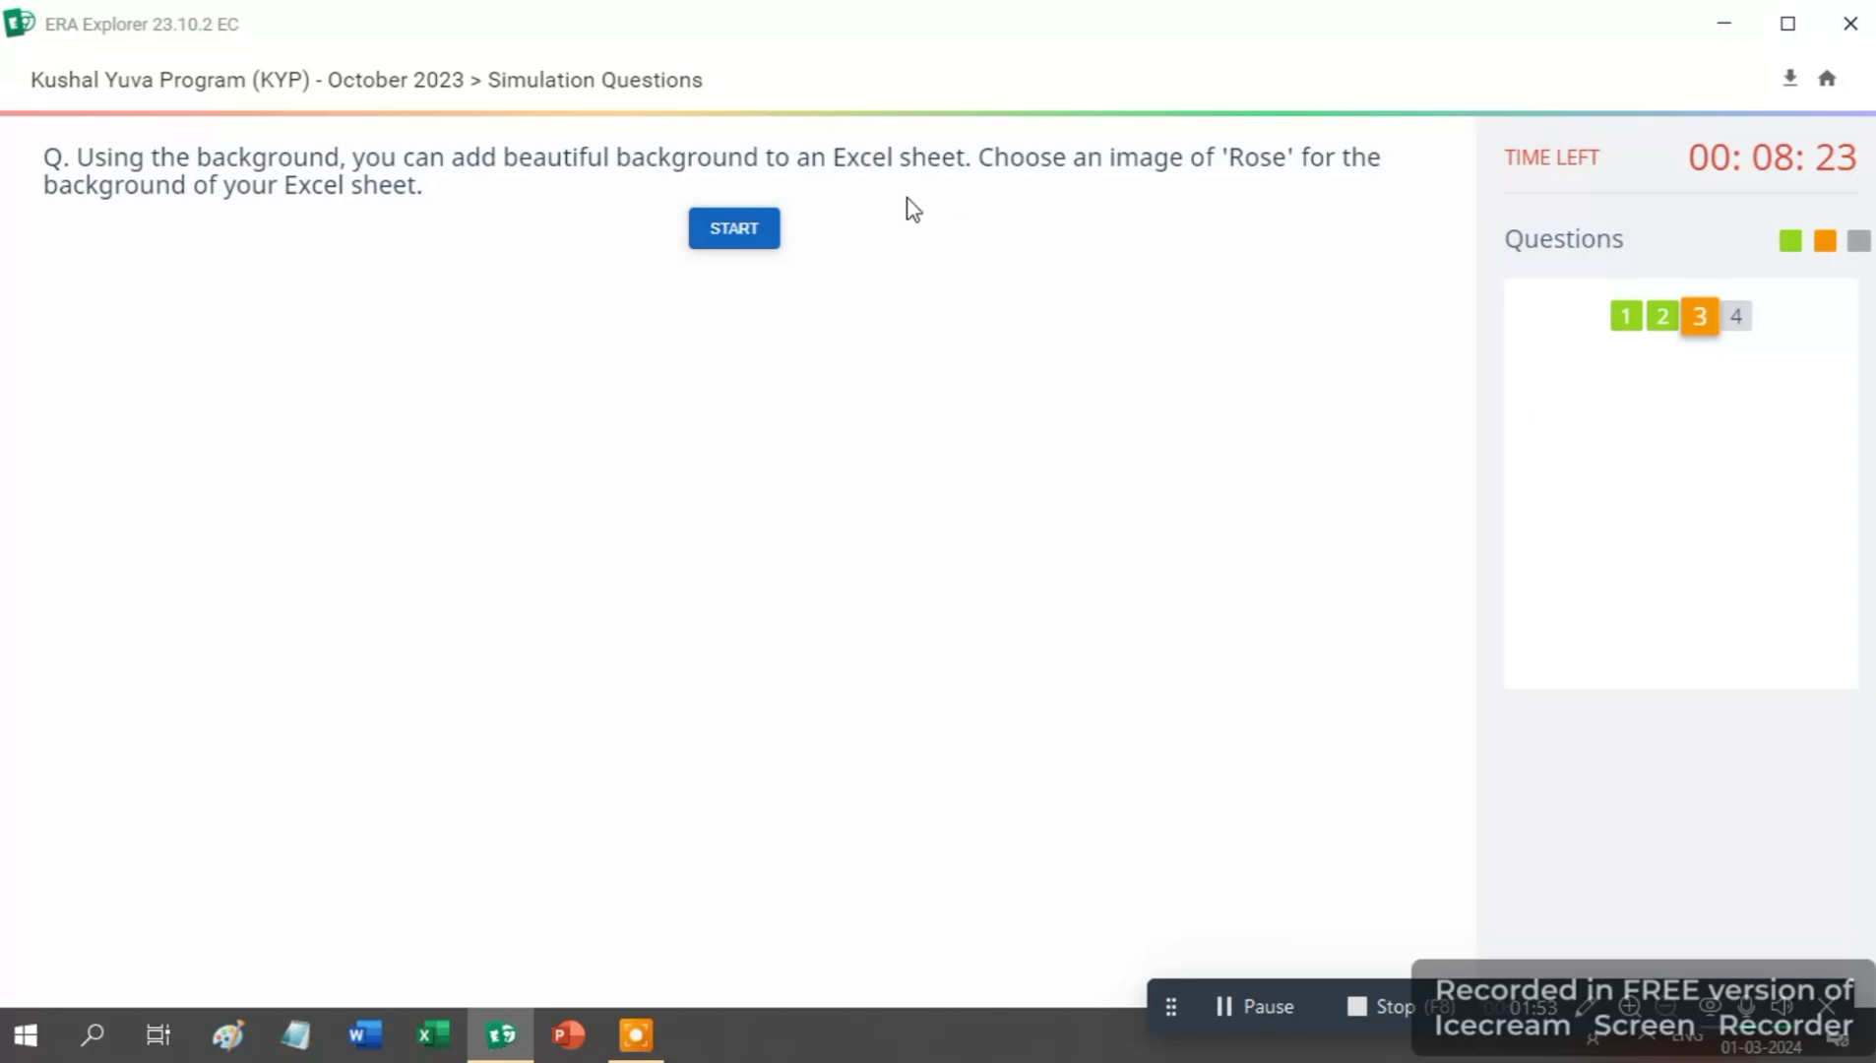
# - Start simulation question 3 and insert a rose image from a file as the sheet background, dismissing the hints
pyautogui.click(728, 237)
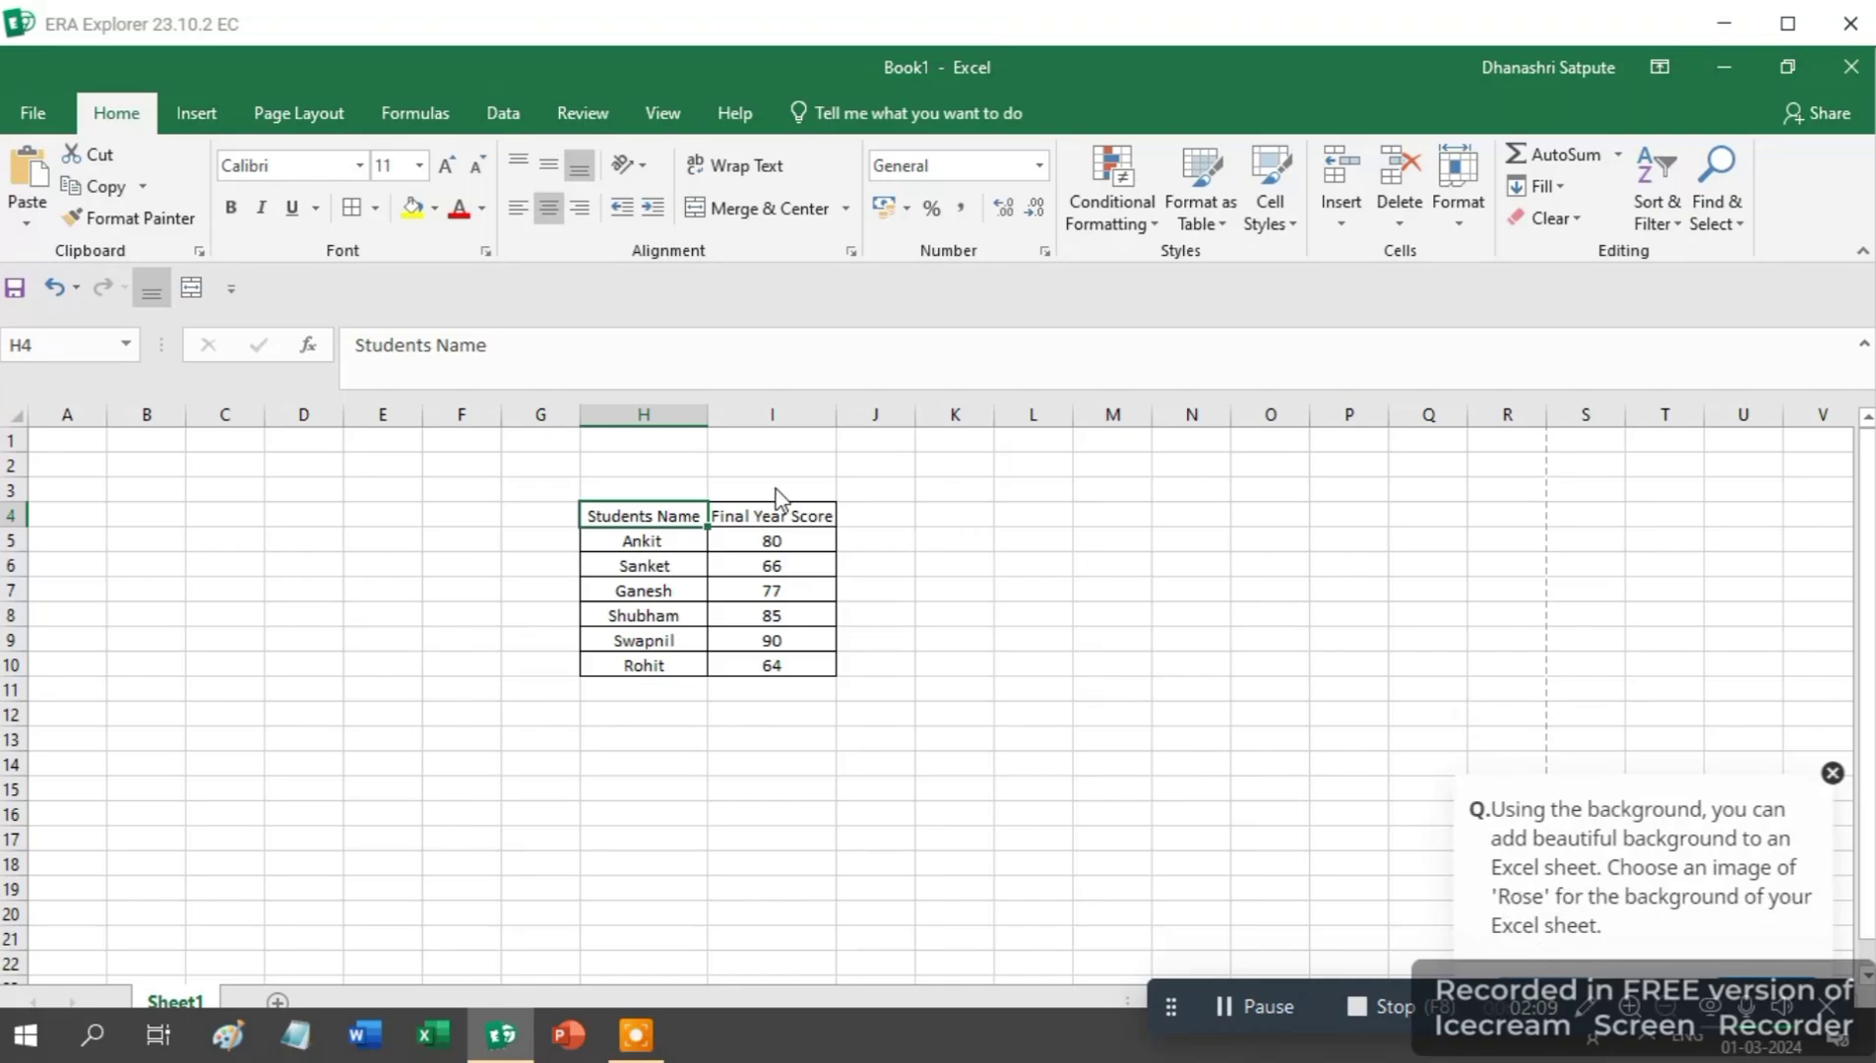
pyautogui.click(306, 115)
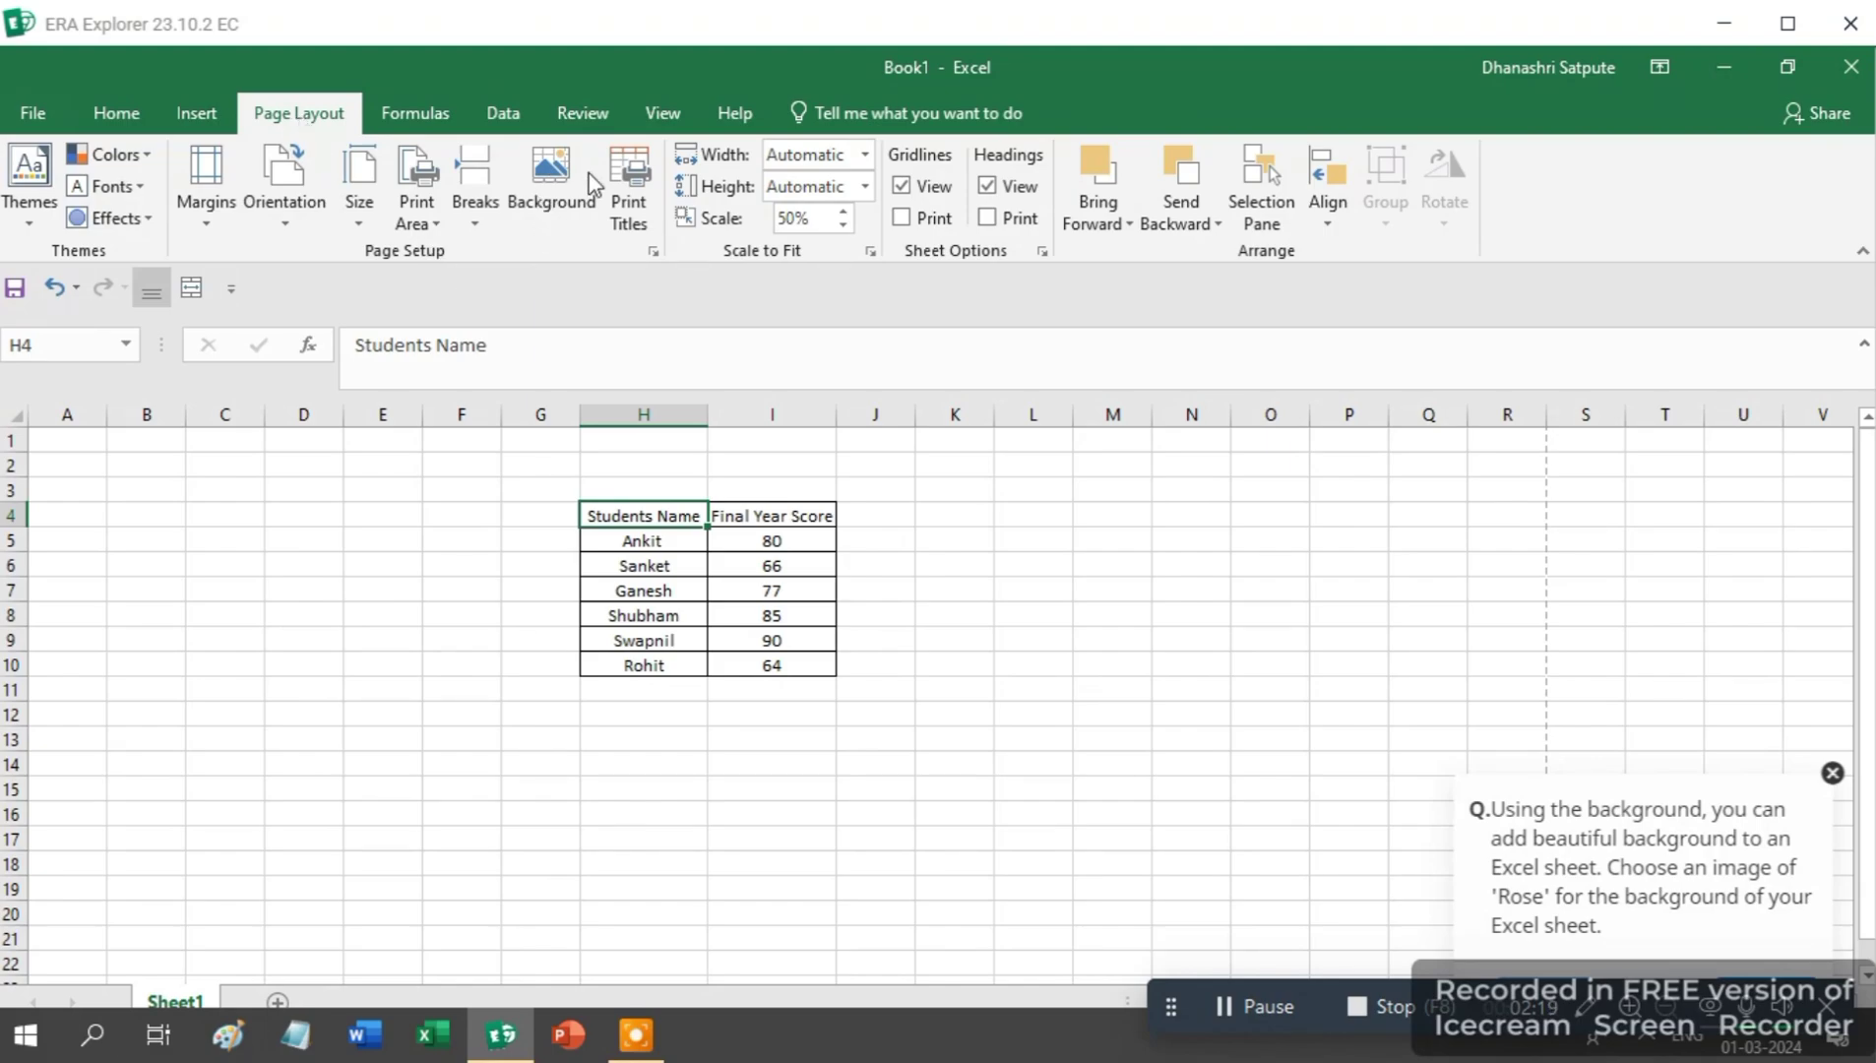
pyautogui.click(554, 207)
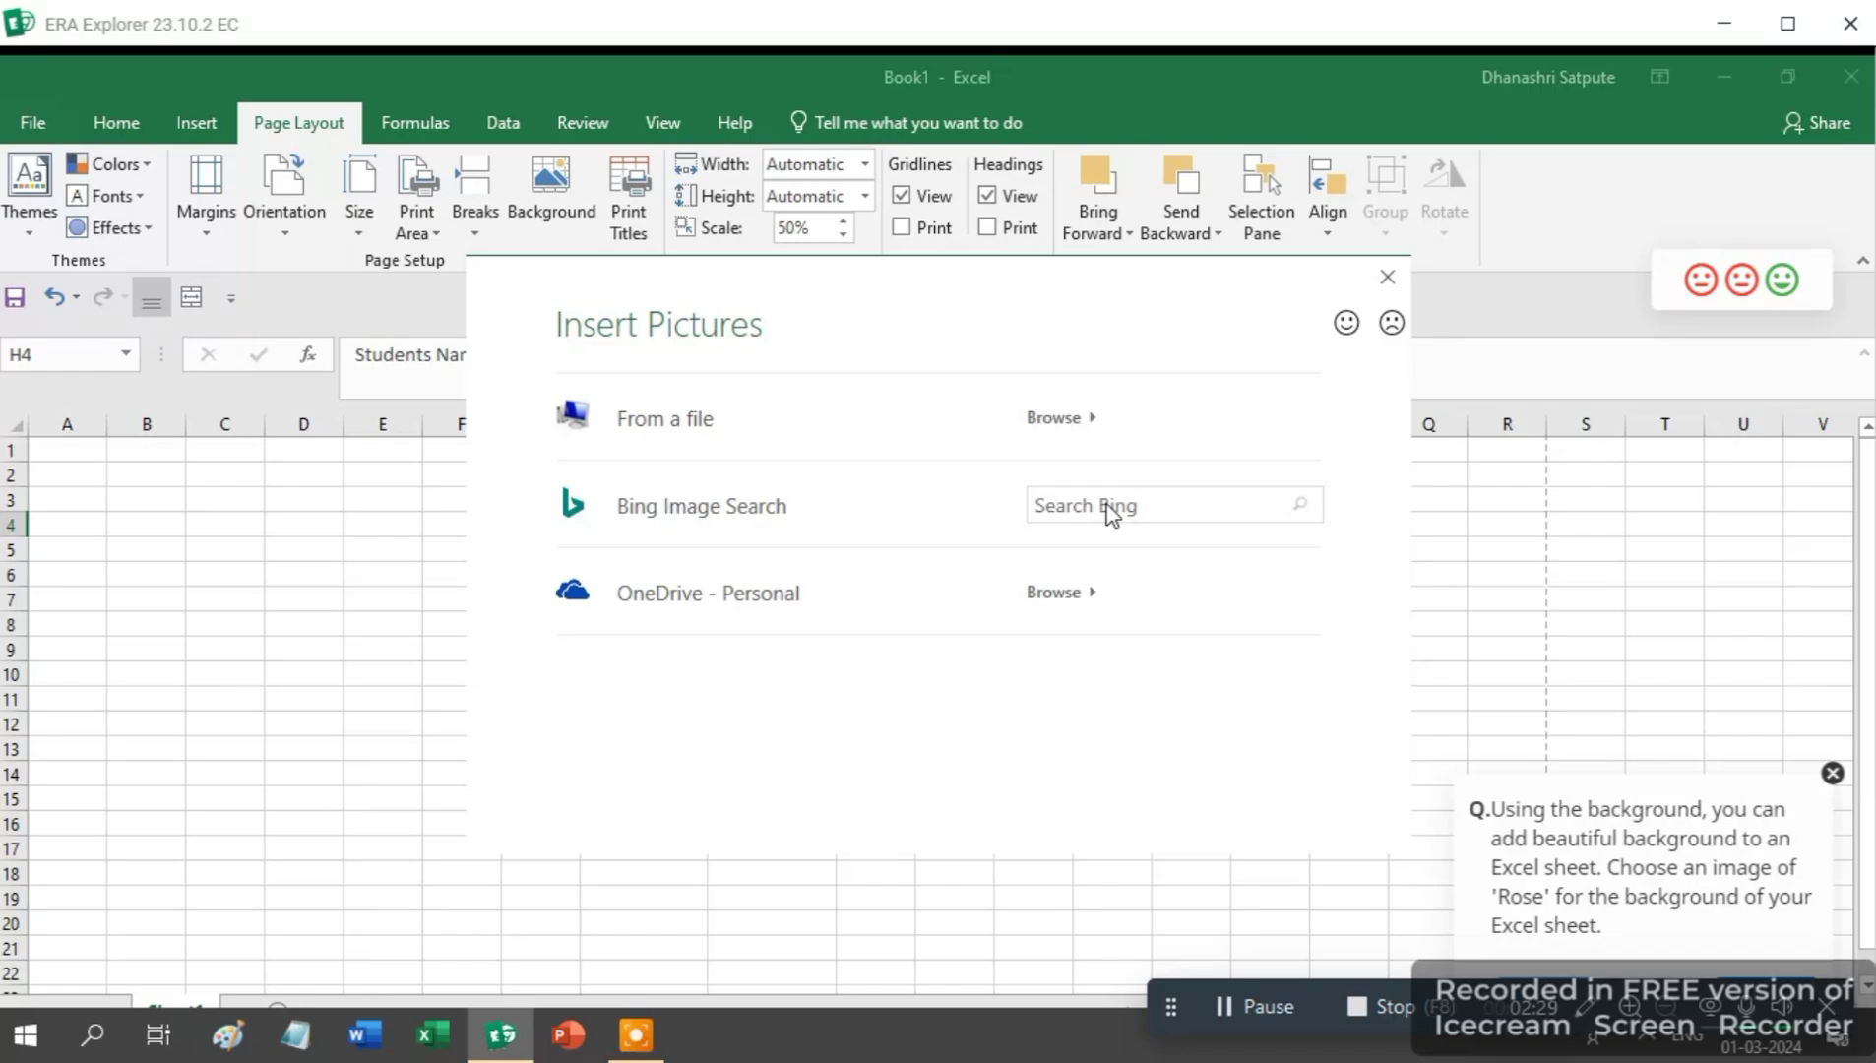
pyautogui.click(1051, 592)
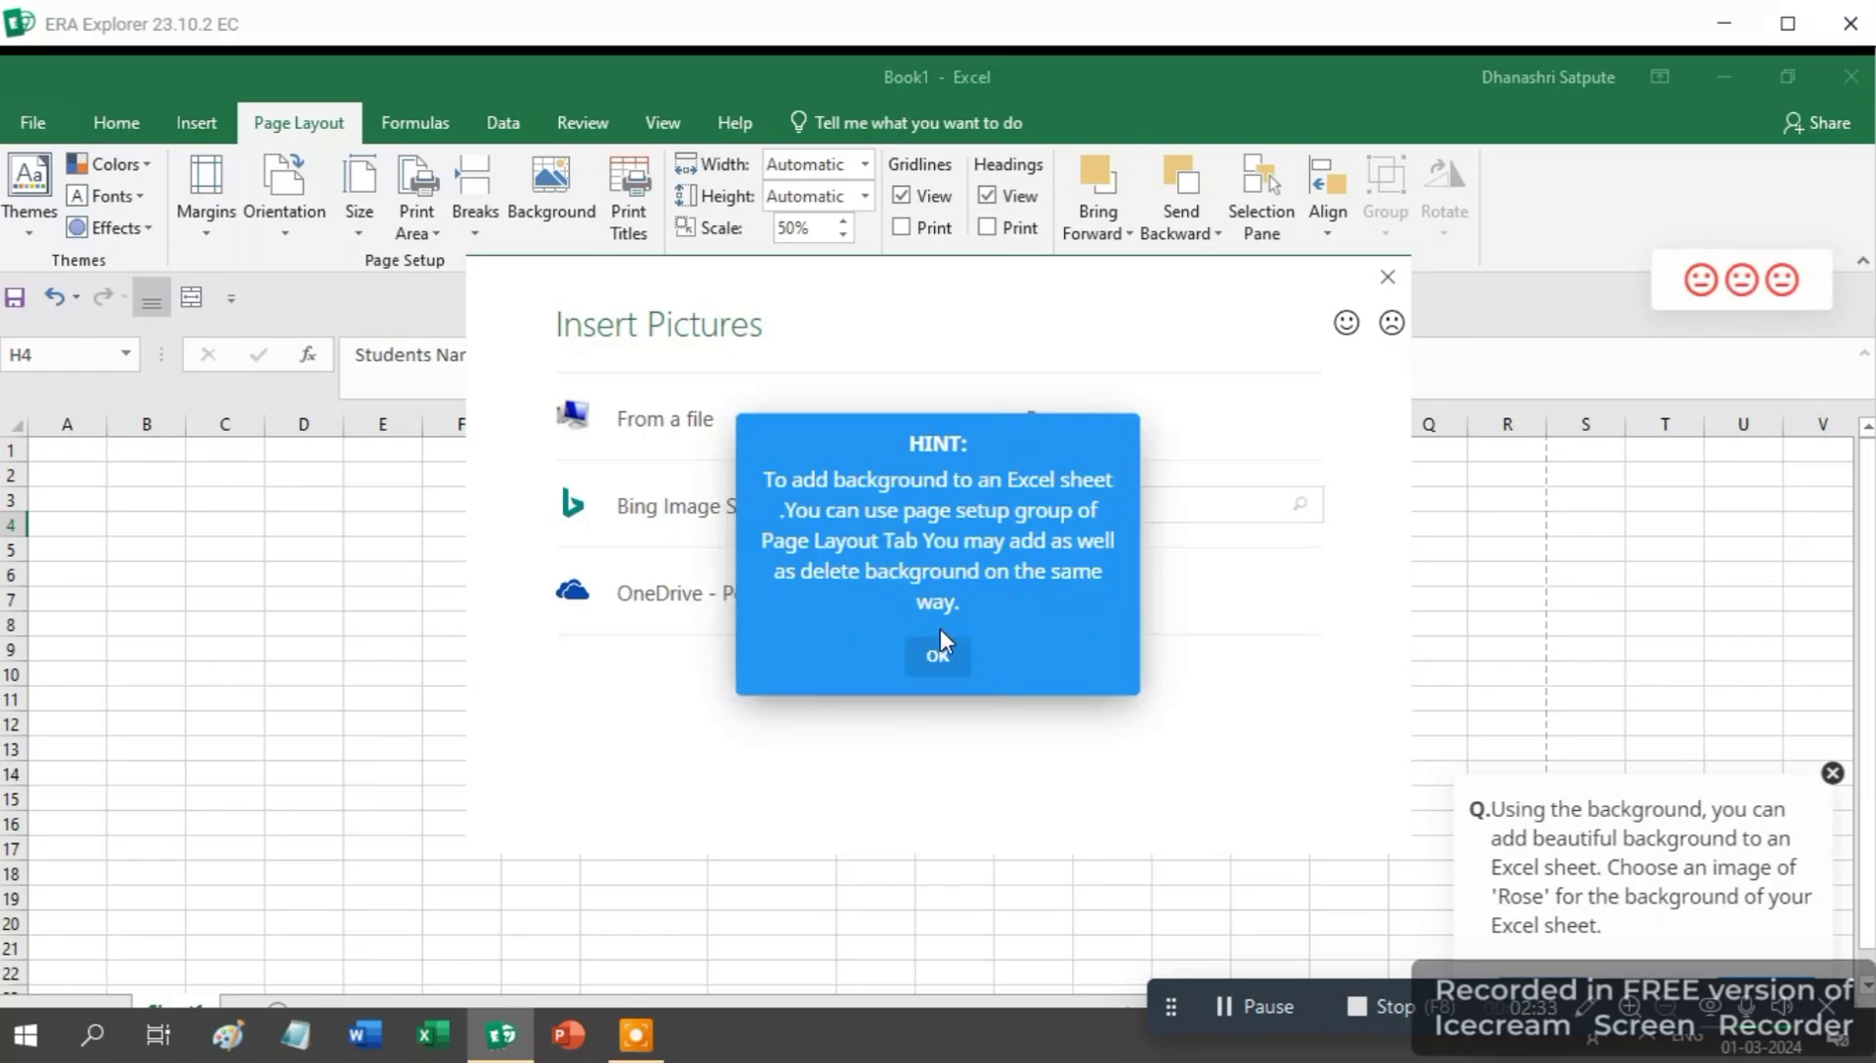
pyautogui.click(943, 654)
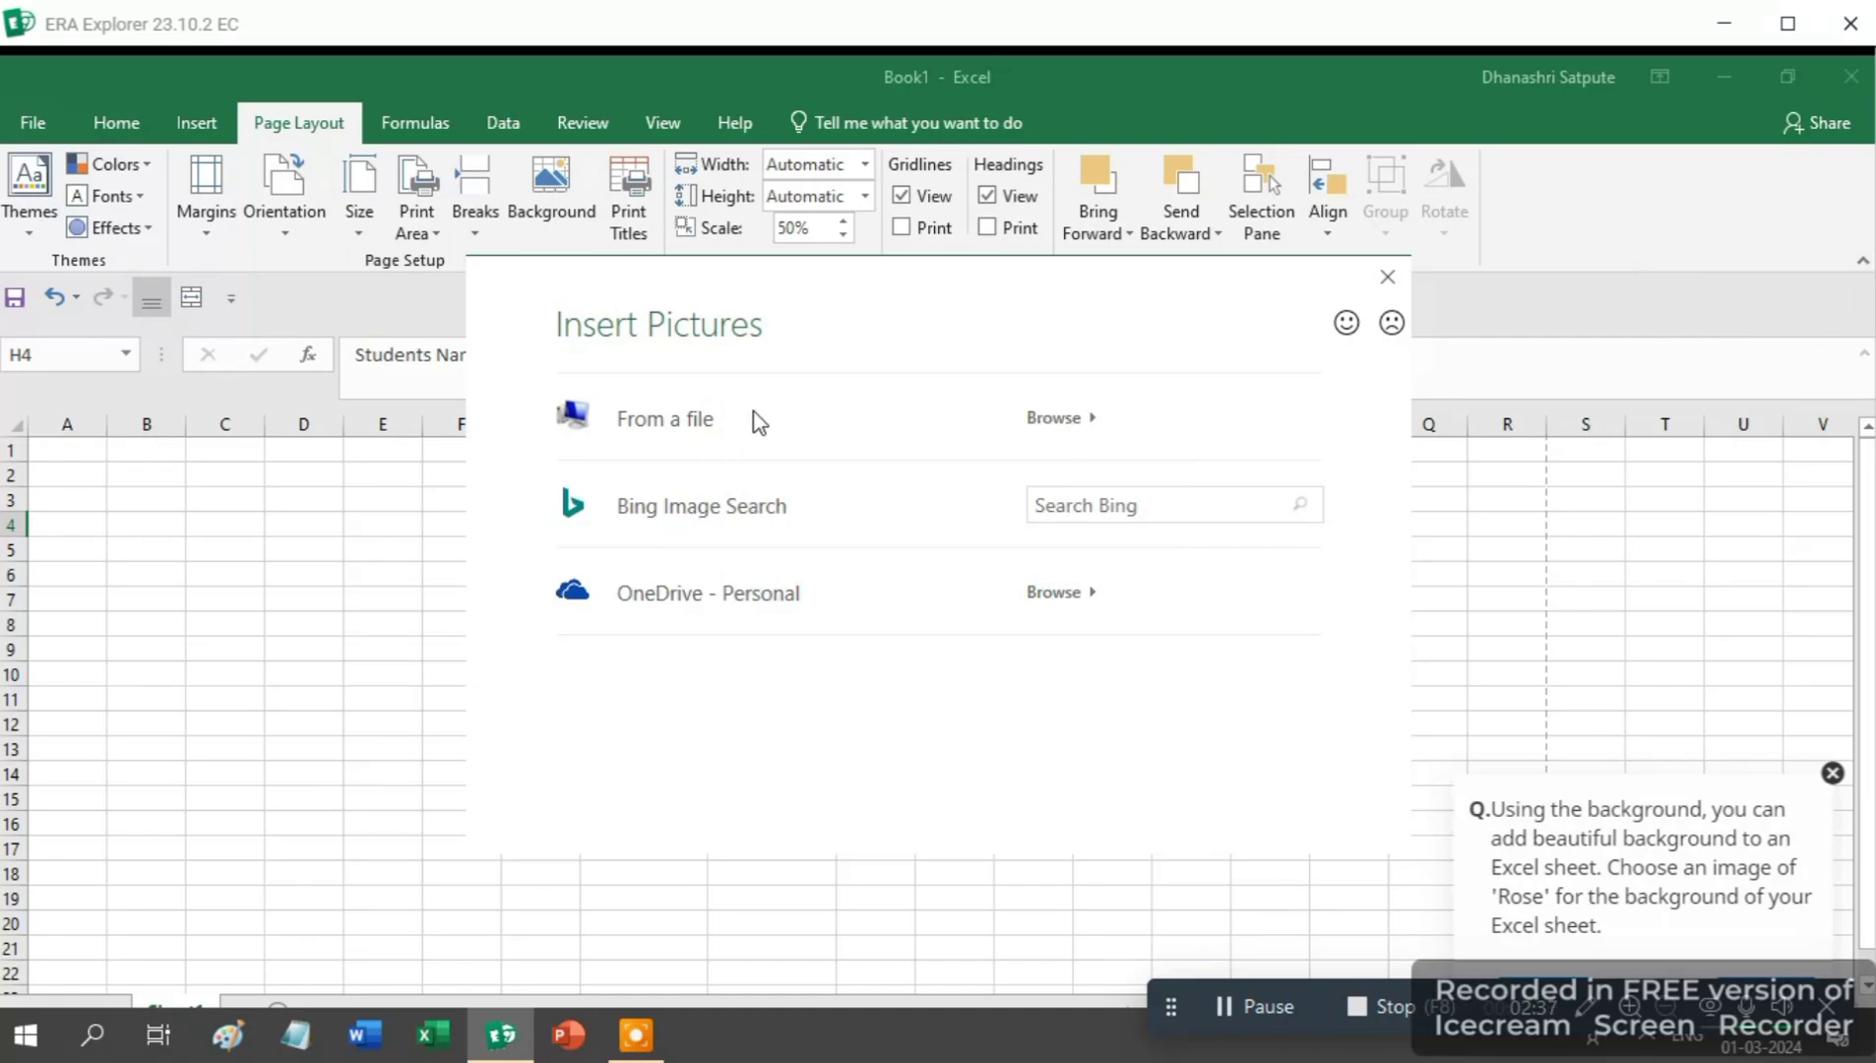
pyautogui.click(686, 426)
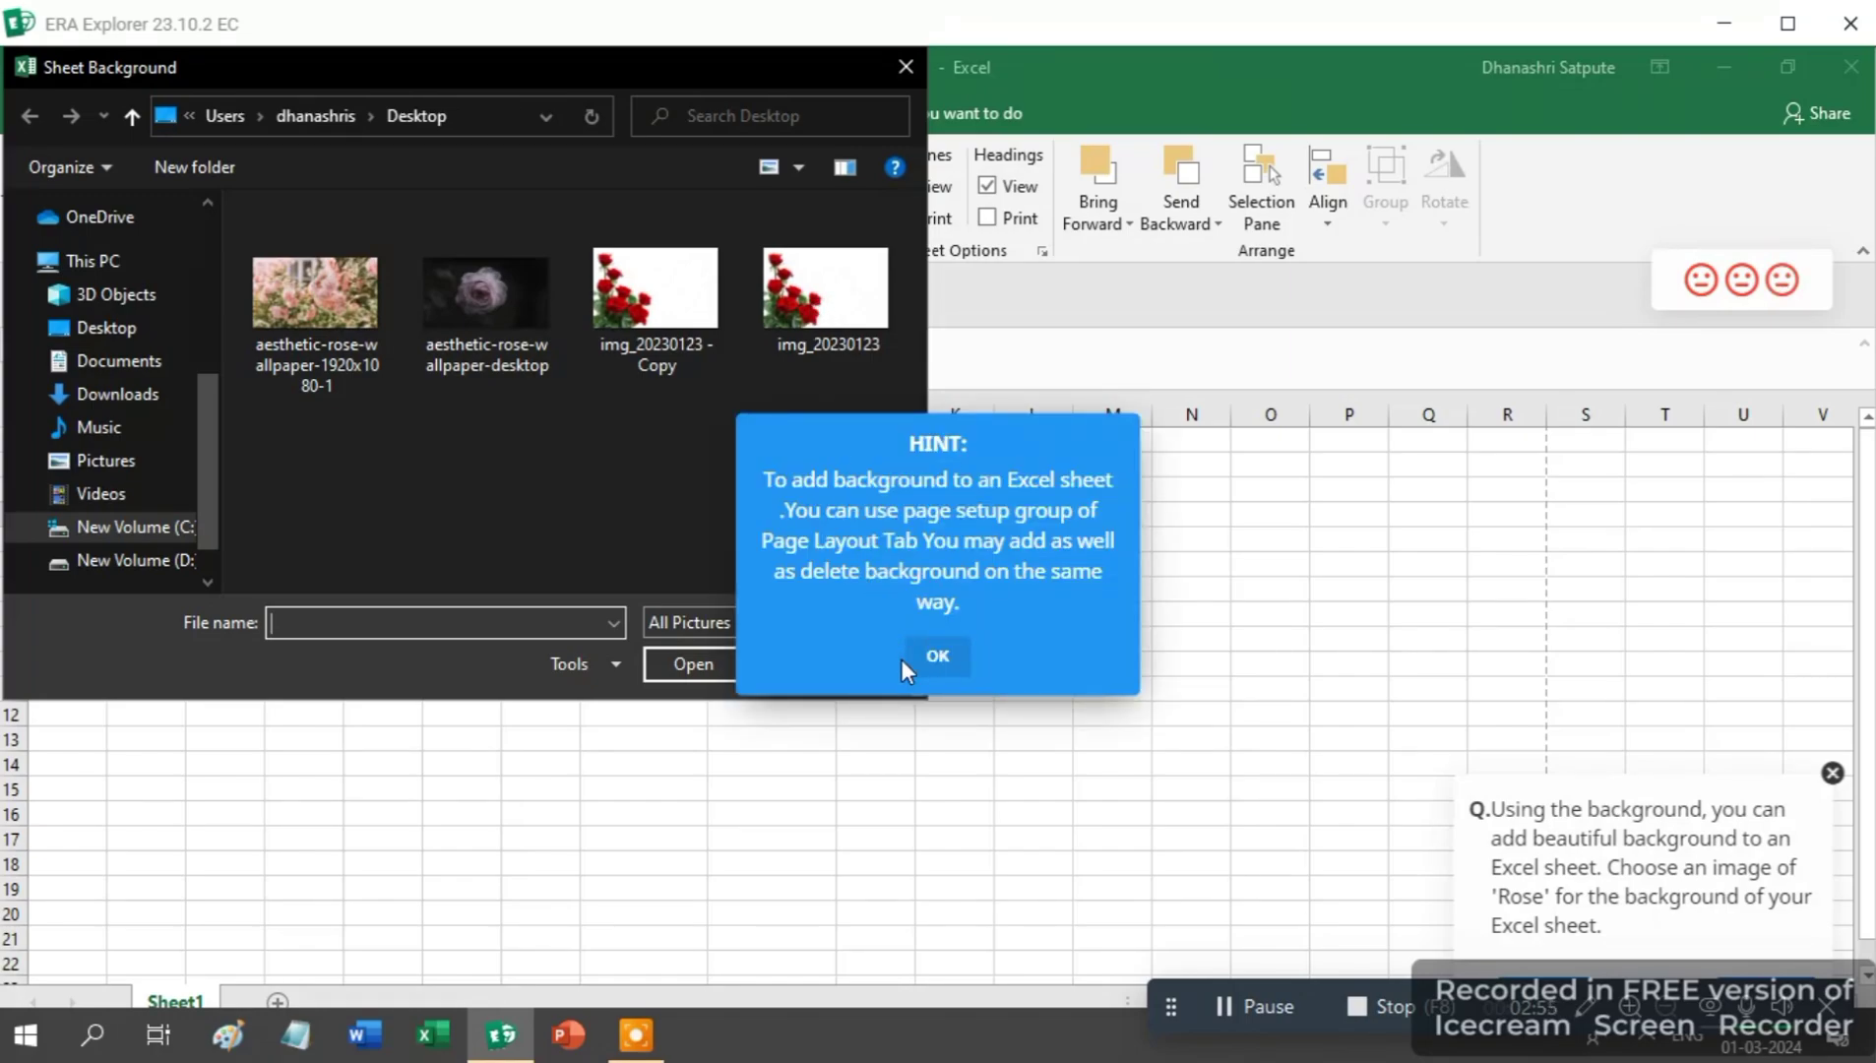
pyautogui.click(929, 657)
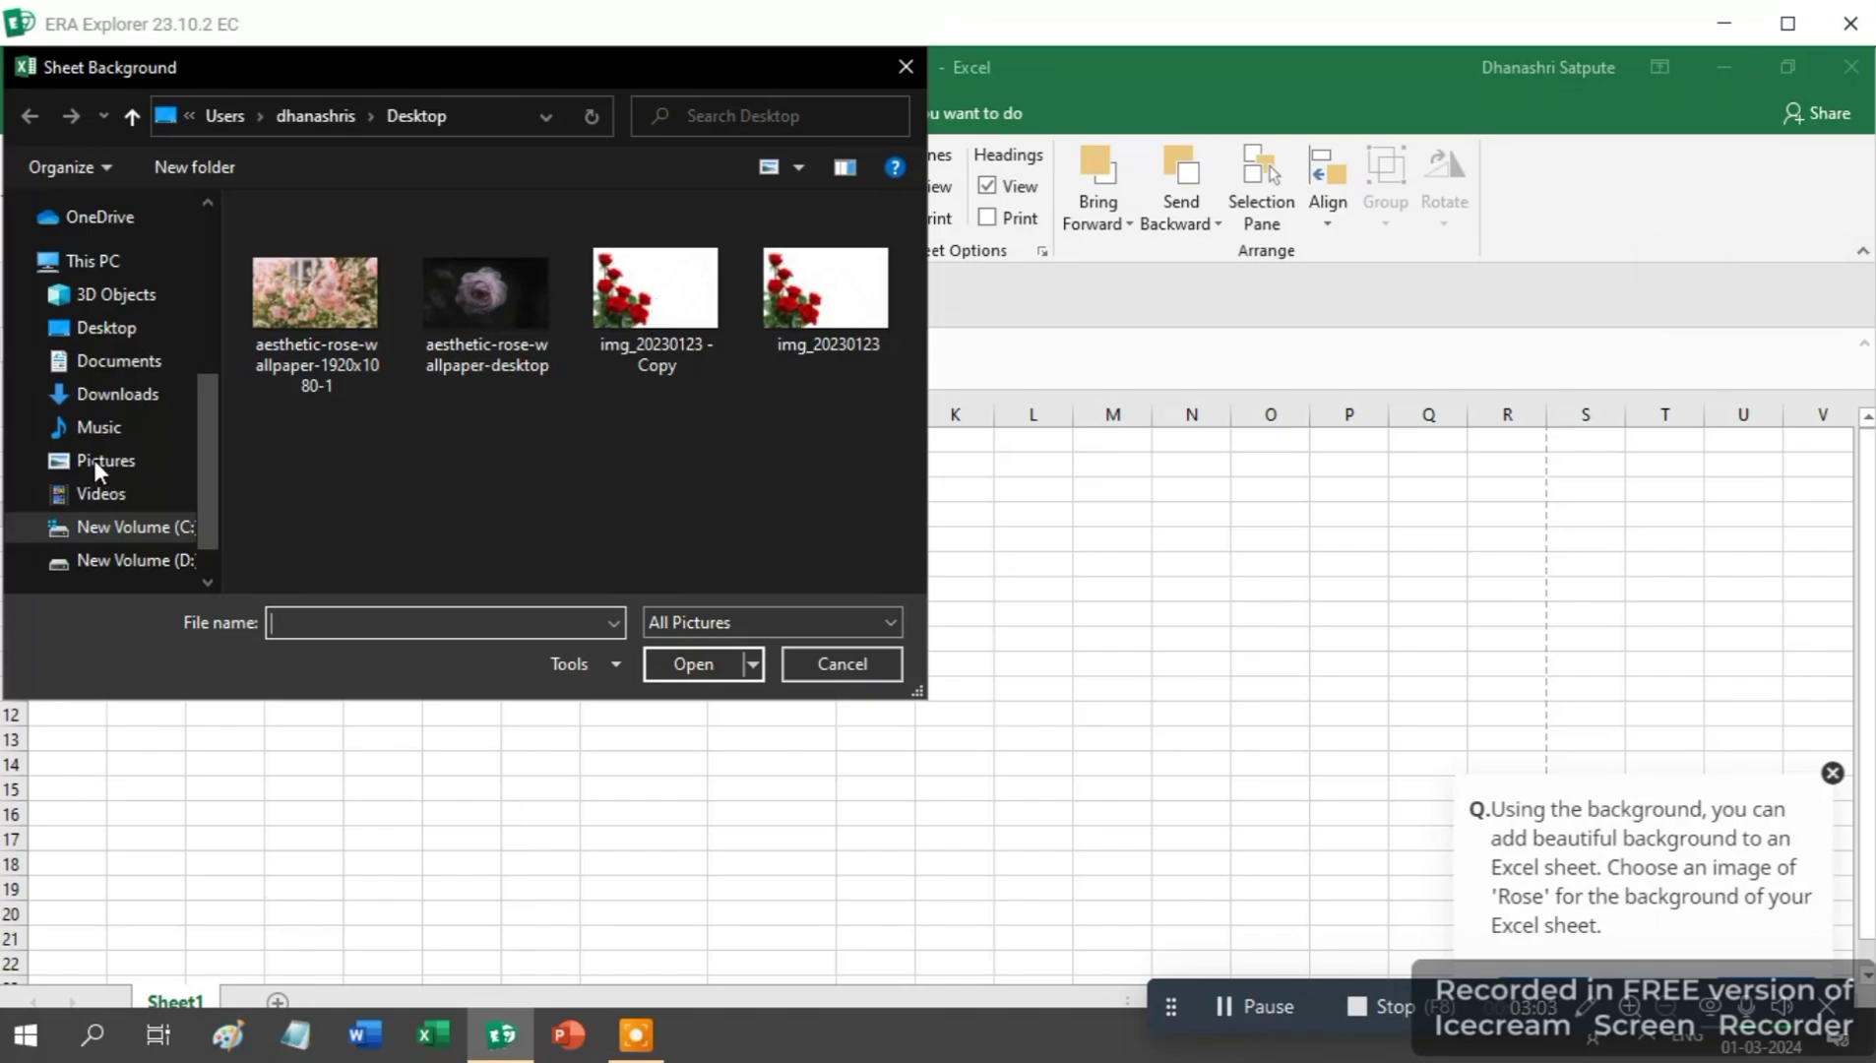
pyautogui.click(693, 666)
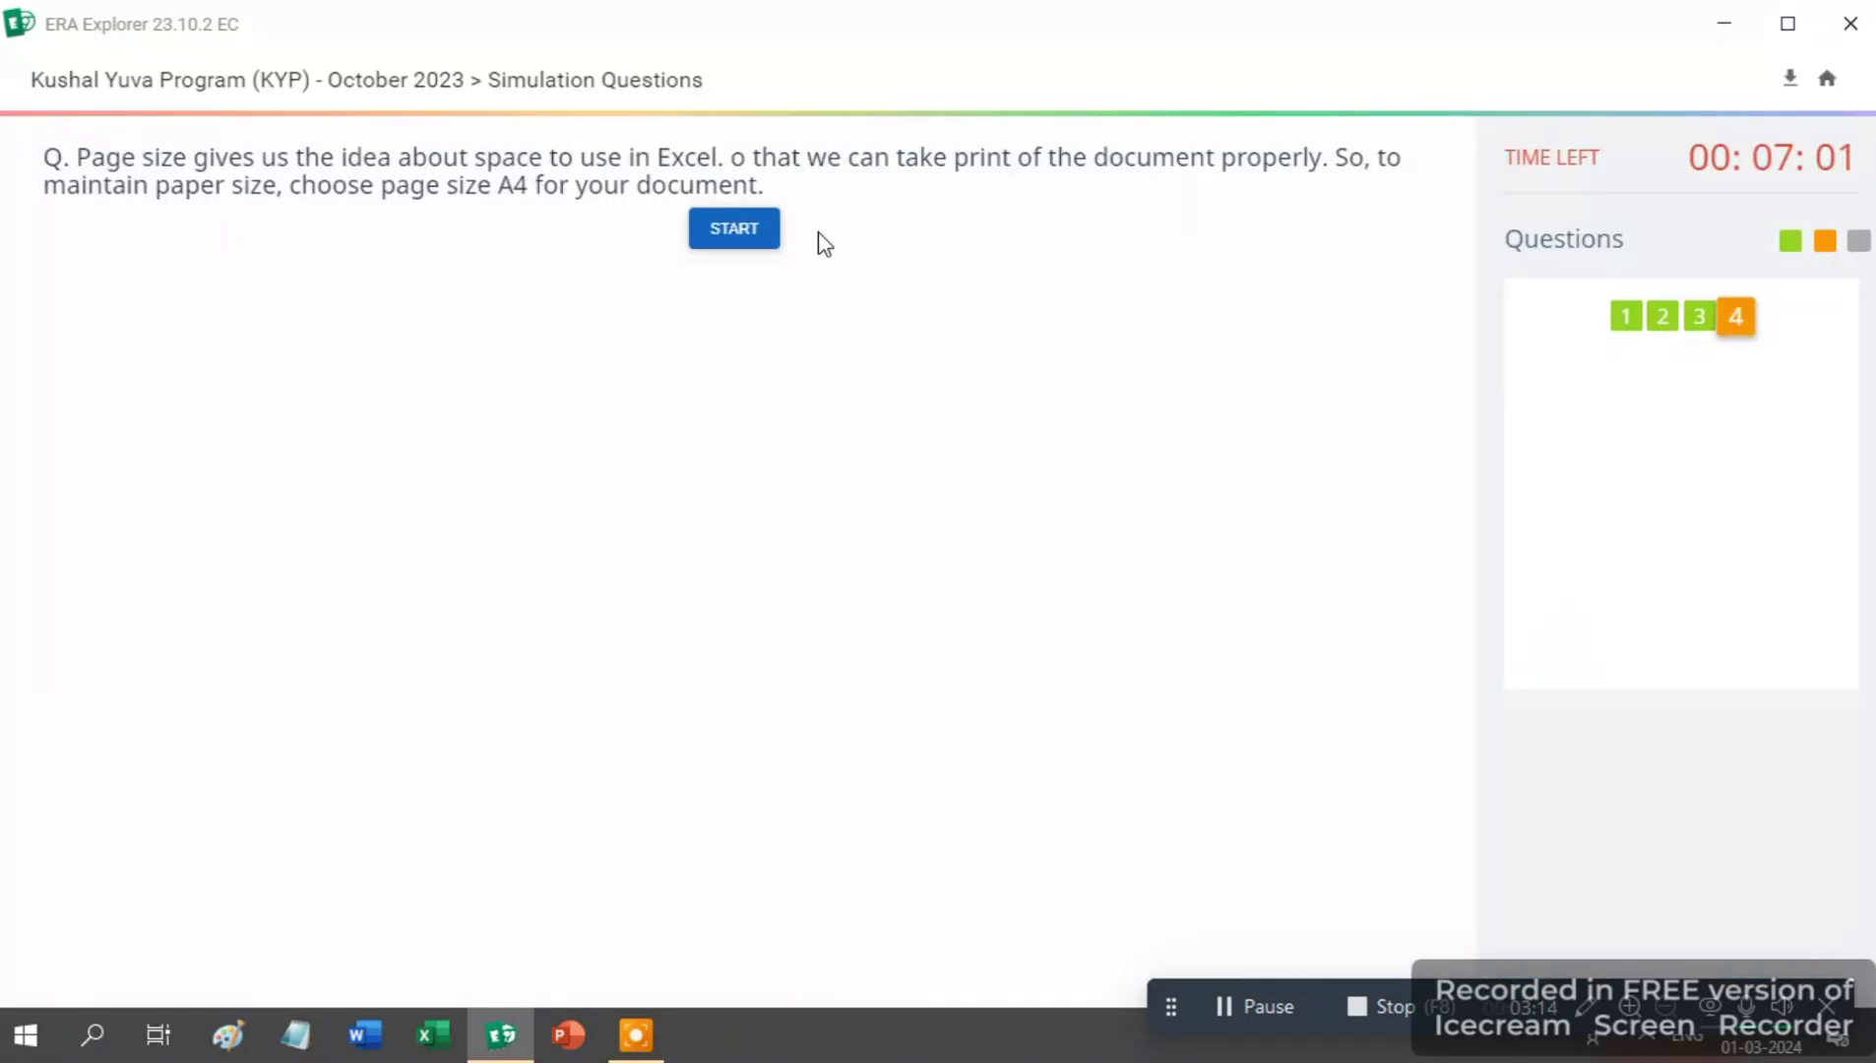
# - Start simulation question 4 and set the worksheet's page size to A4
pyautogui.click(743, 236)
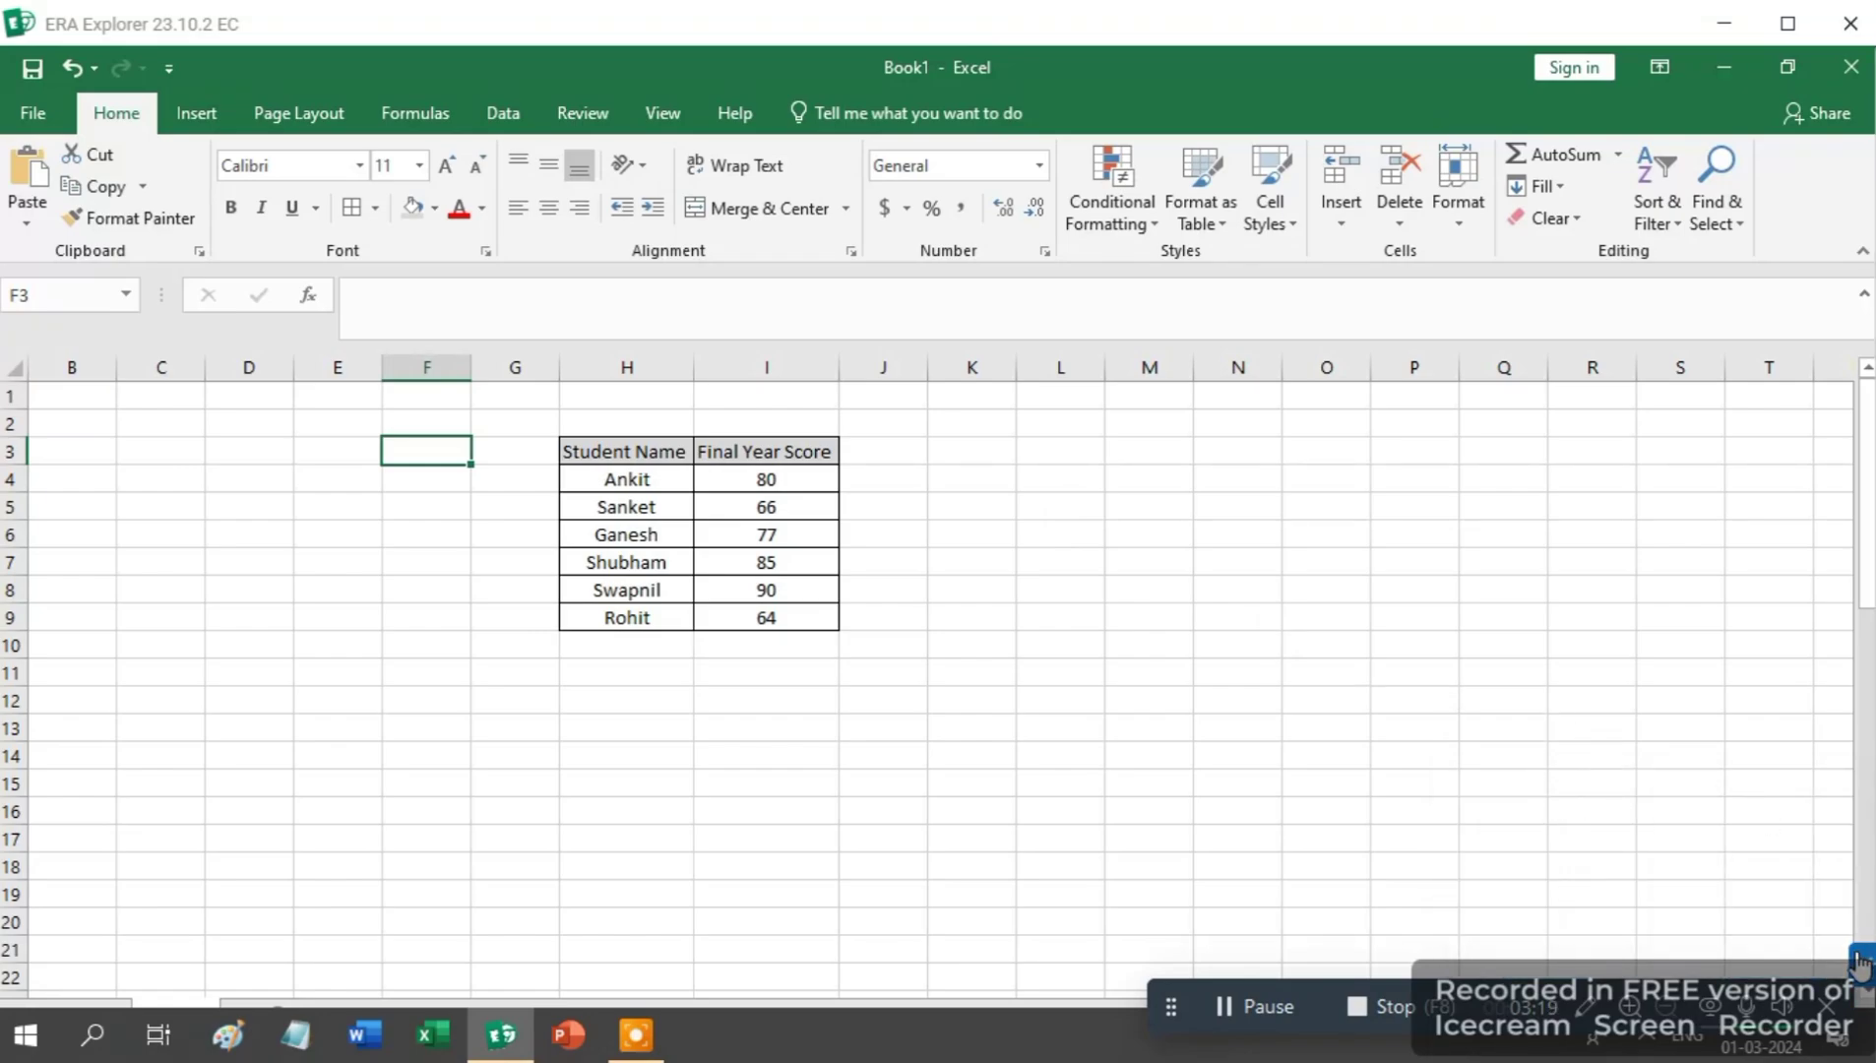
pyautogui.moveTo(1606, 864)
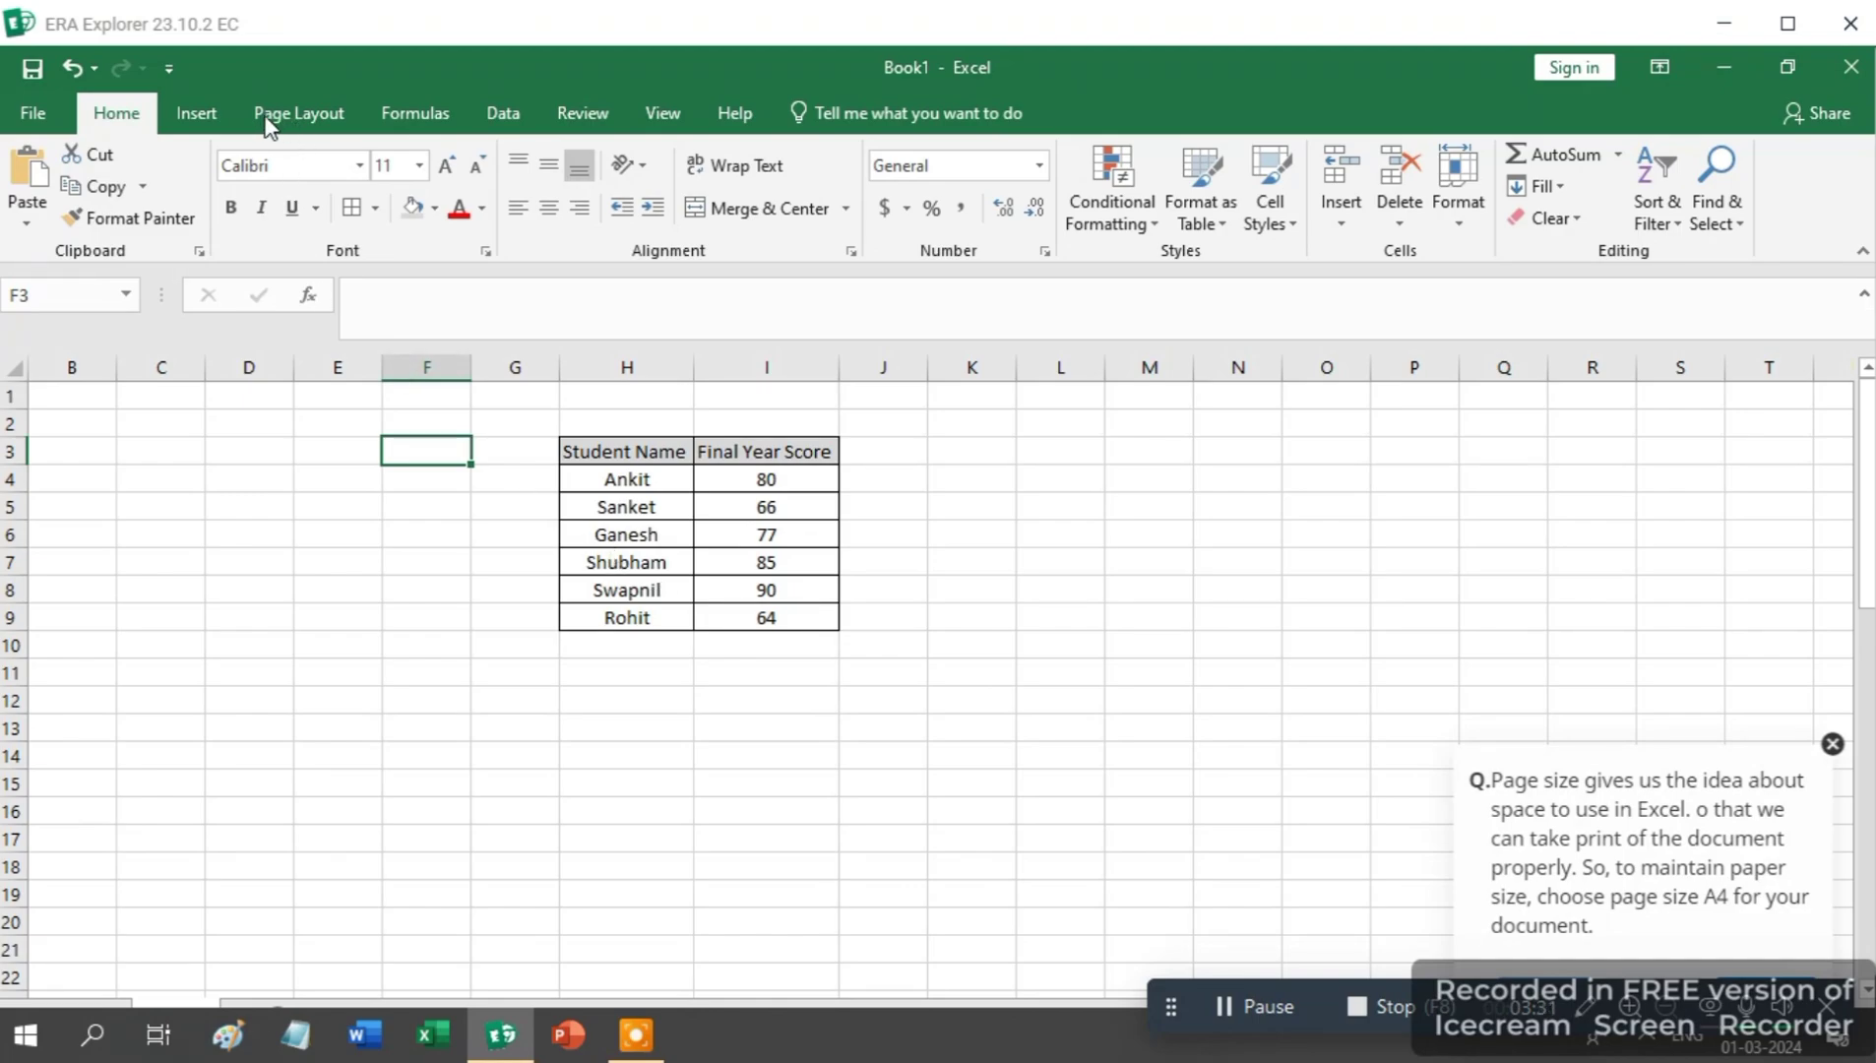
pyautogui.click(298, 118)
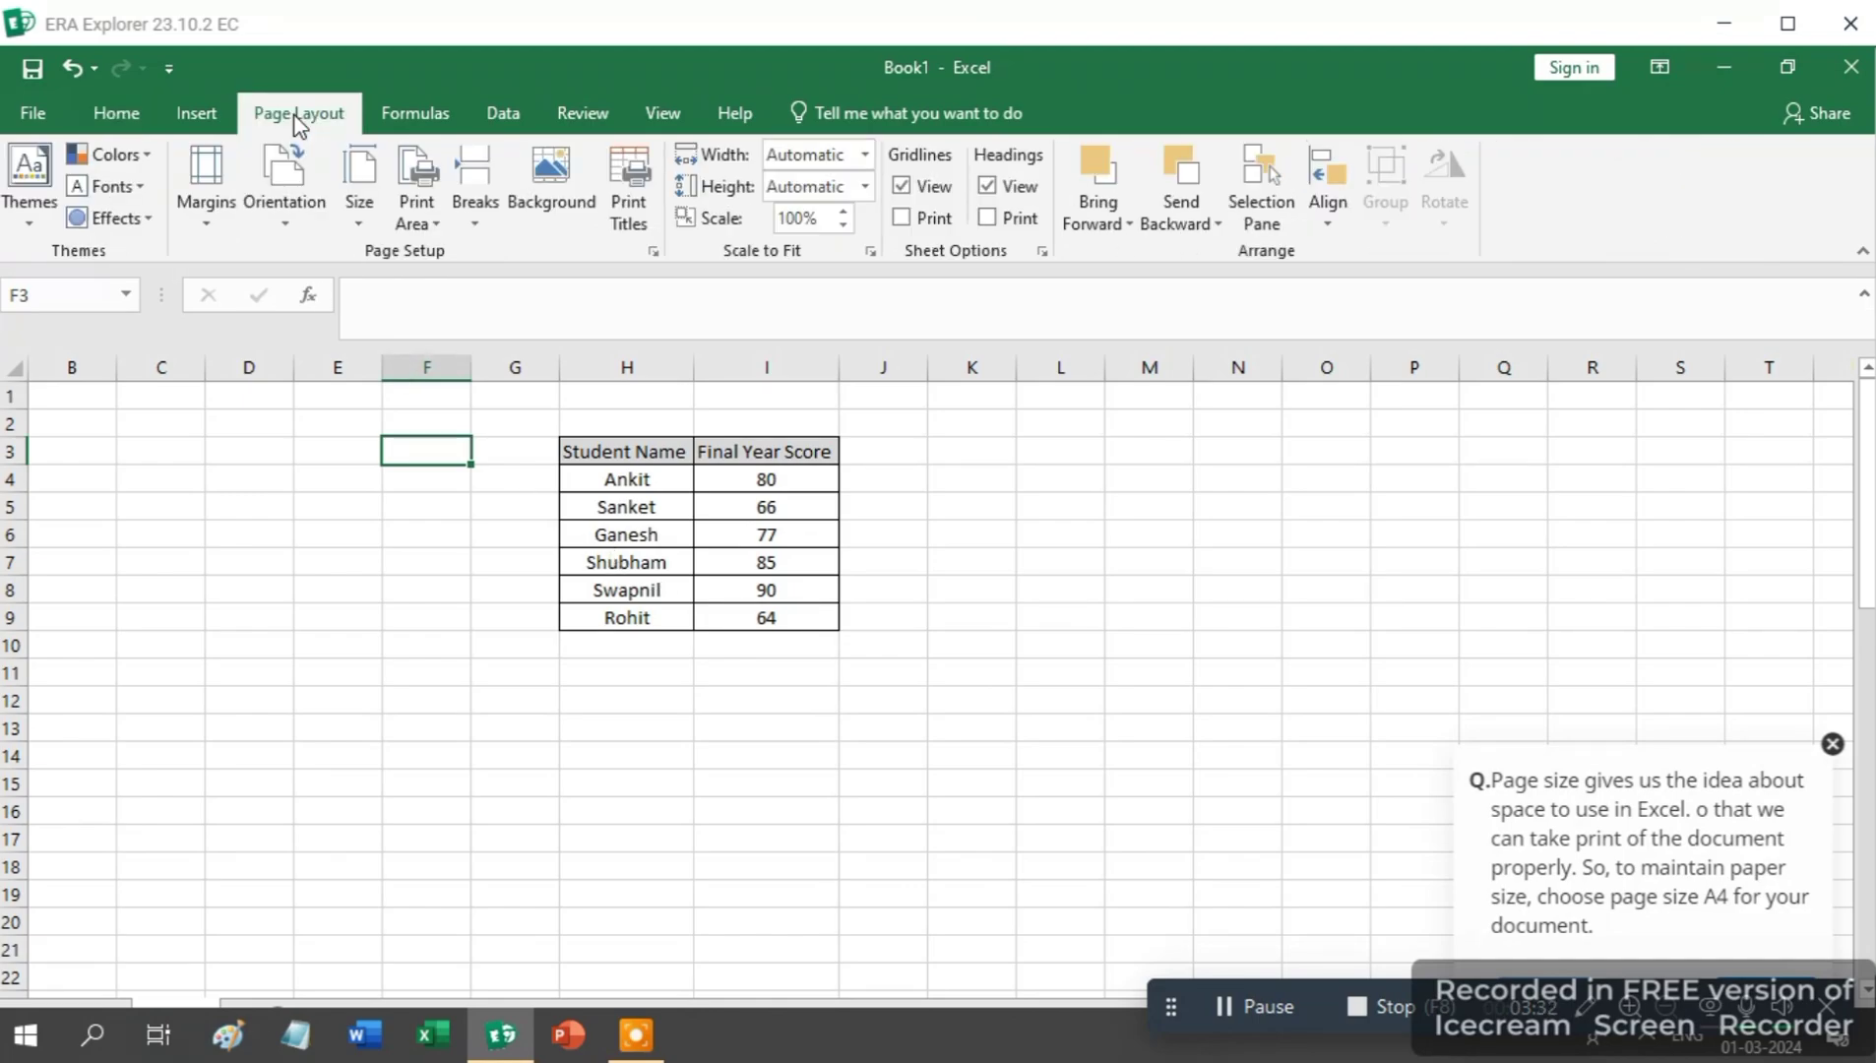
pyautogui.click(360, 226)
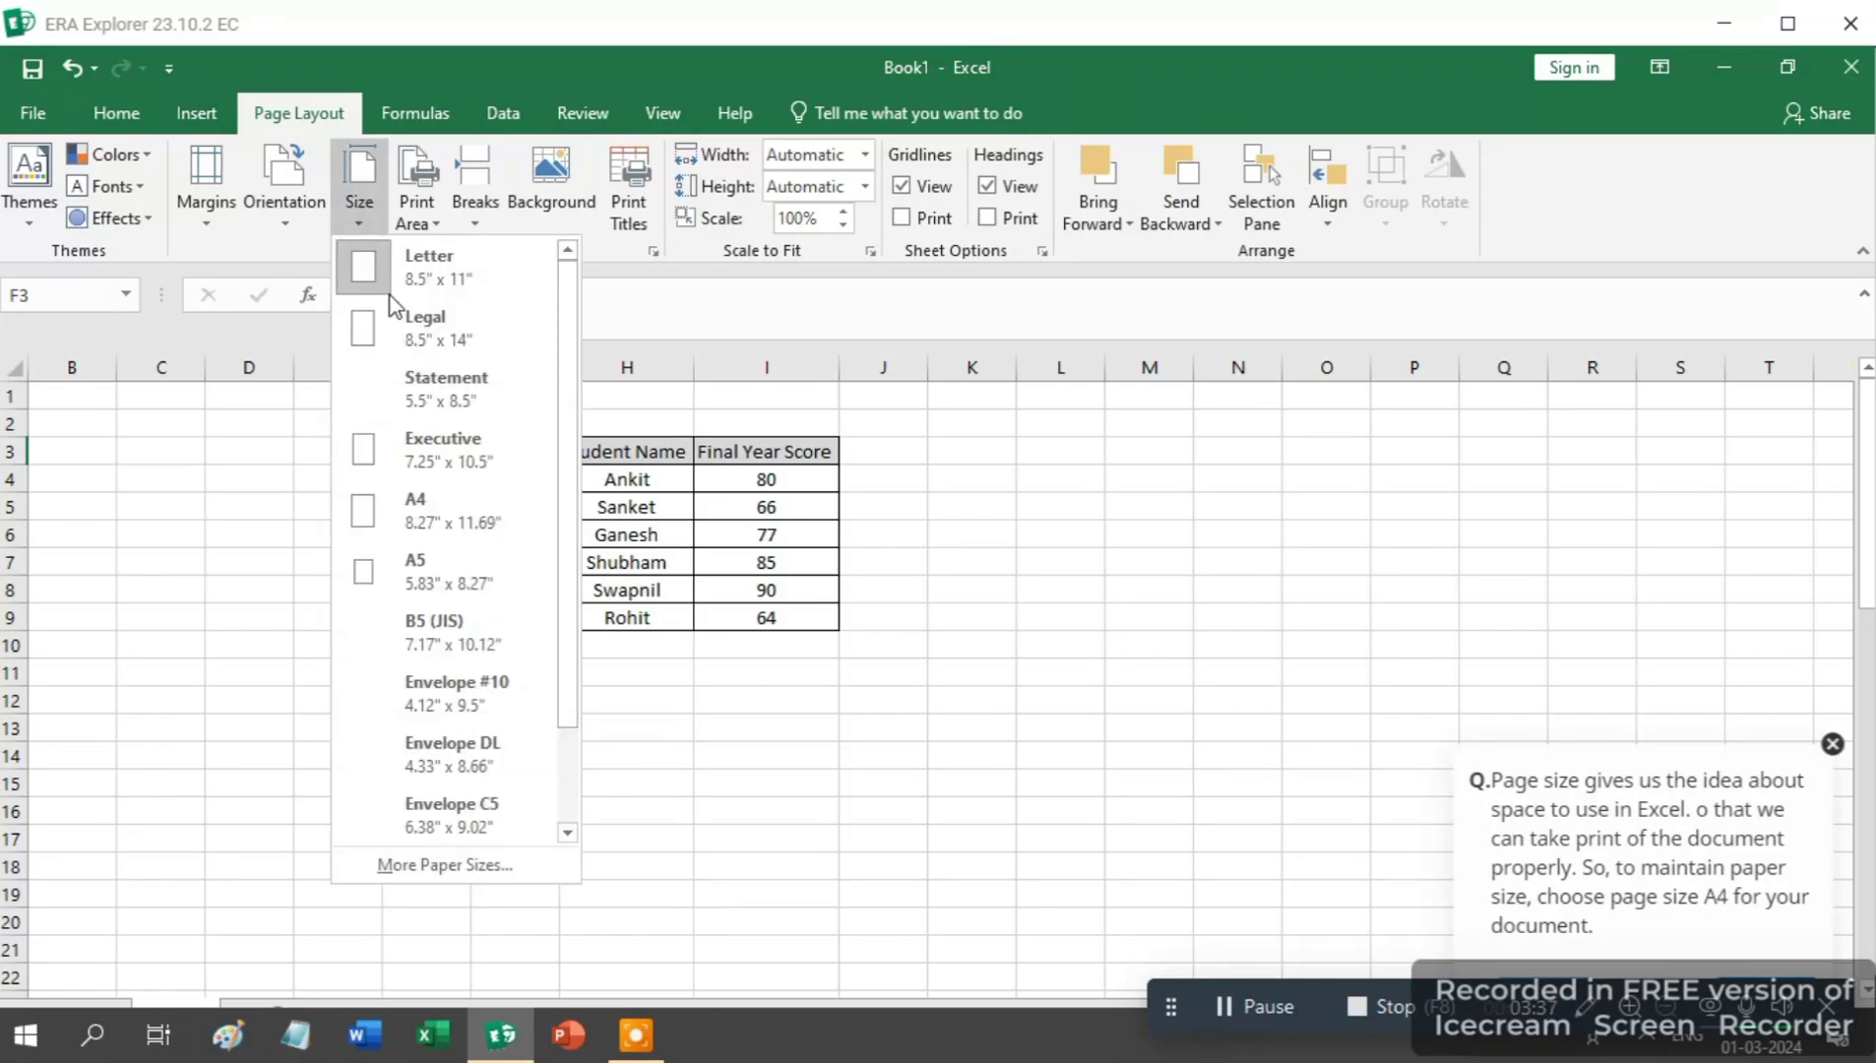
pyautogui.click(409, 508)
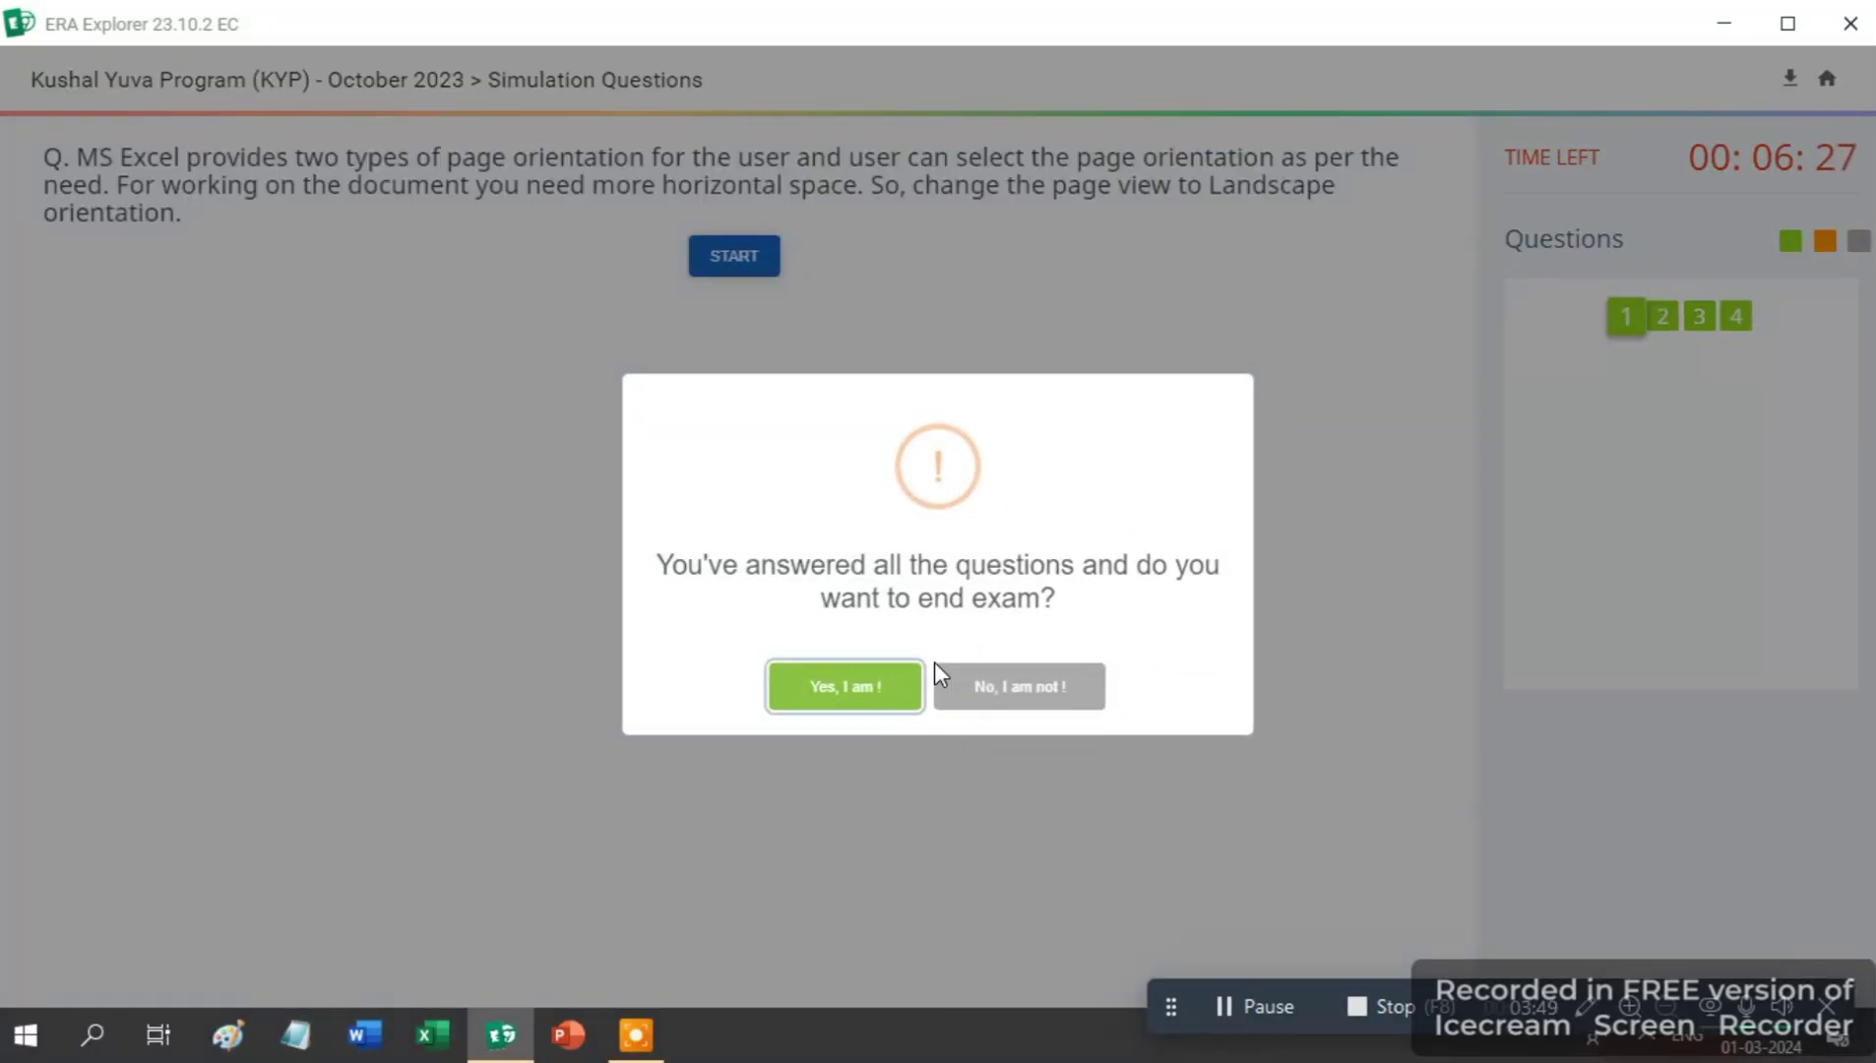
# - End the simulation exam, confirming with the text "End Exam", and dismiss the closing notices
pyautogui.click(803, 687)
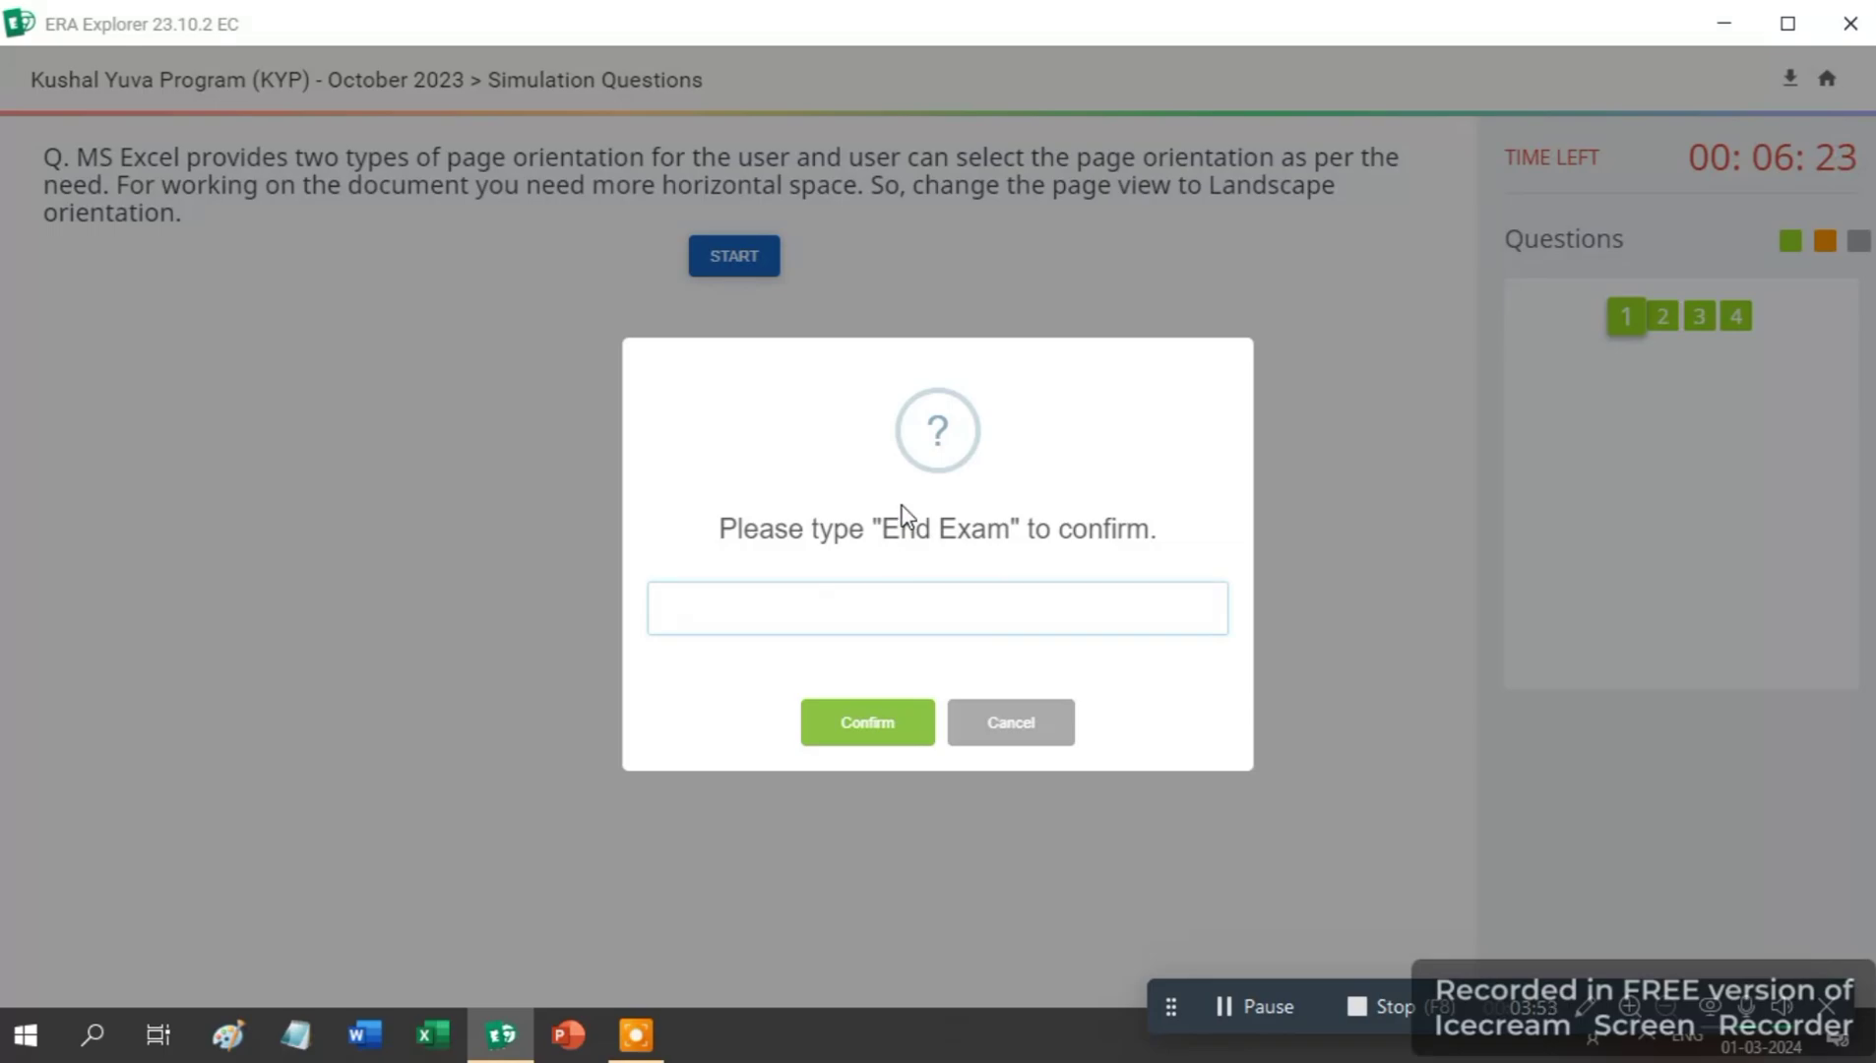
pyautogui.moveTo(880, 529); pyautogui.dragTo(1006, 541)
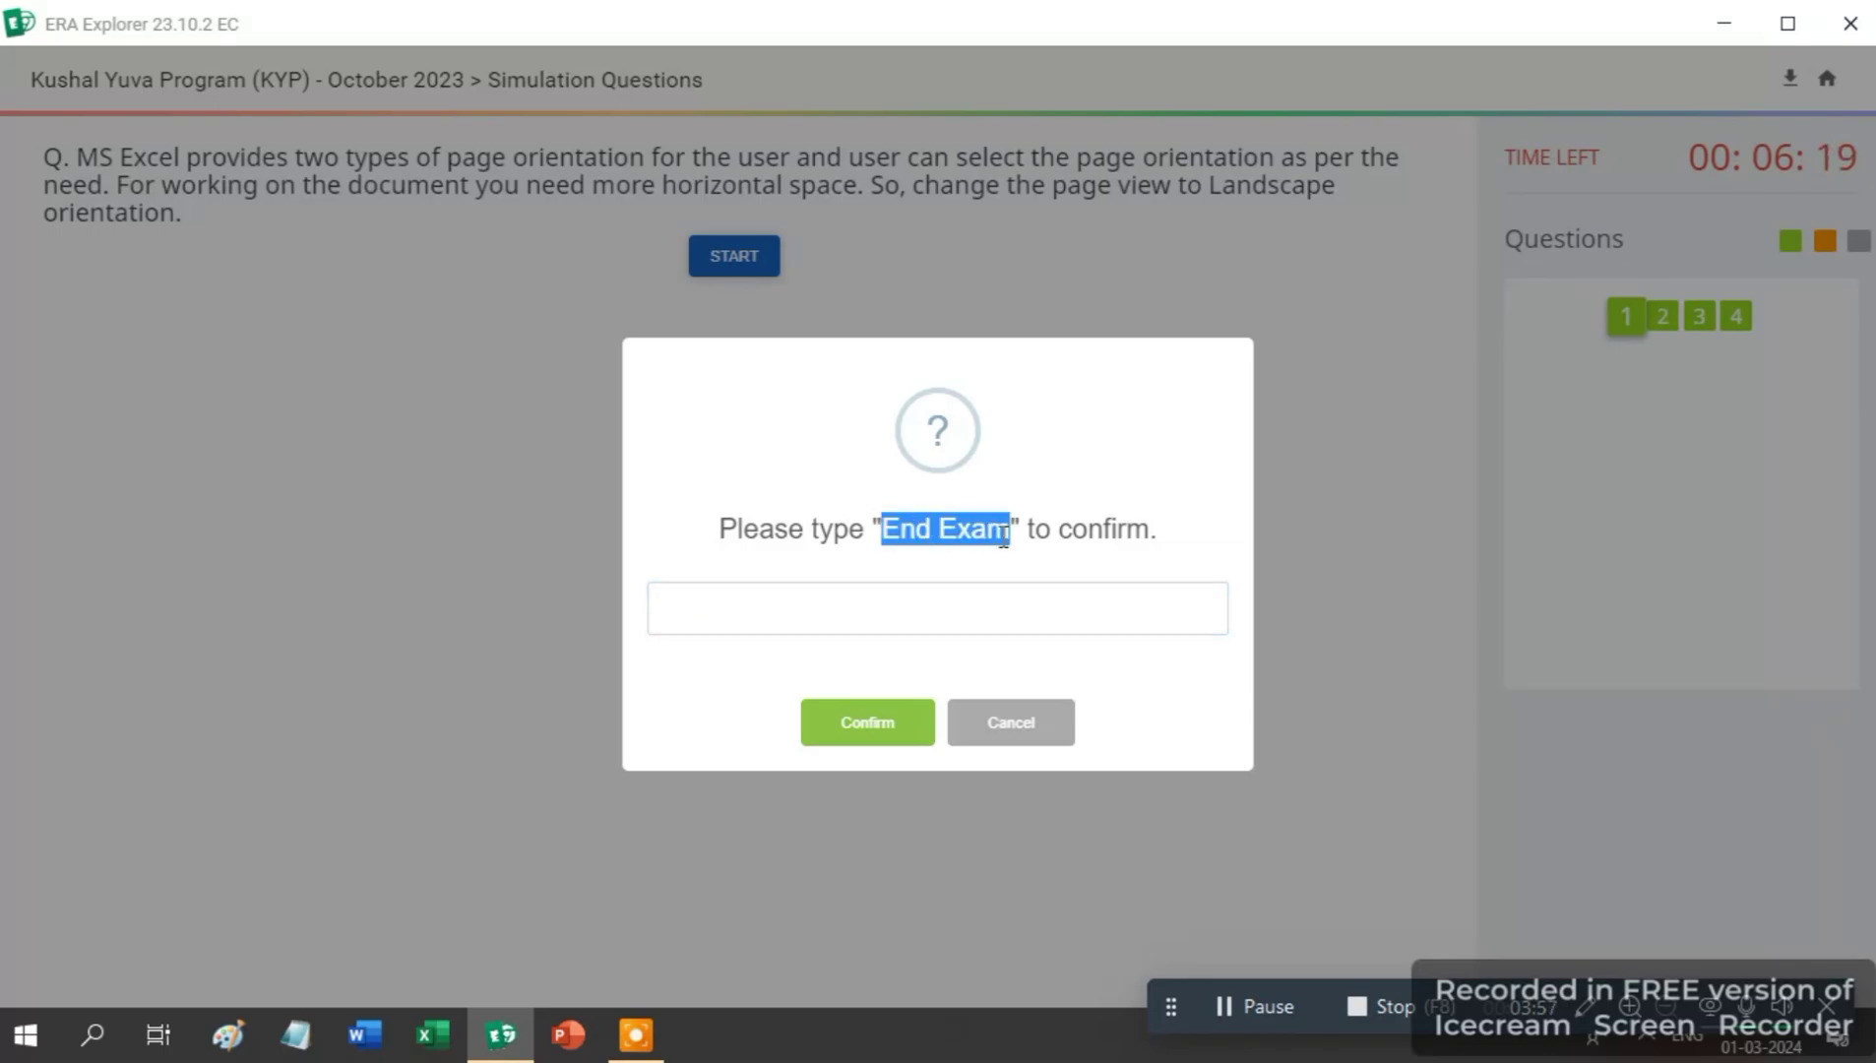
pyautogui.moveTo(987, 530); pyautogui.dragTo(808, 616)
pyautogui.click(853, 731)
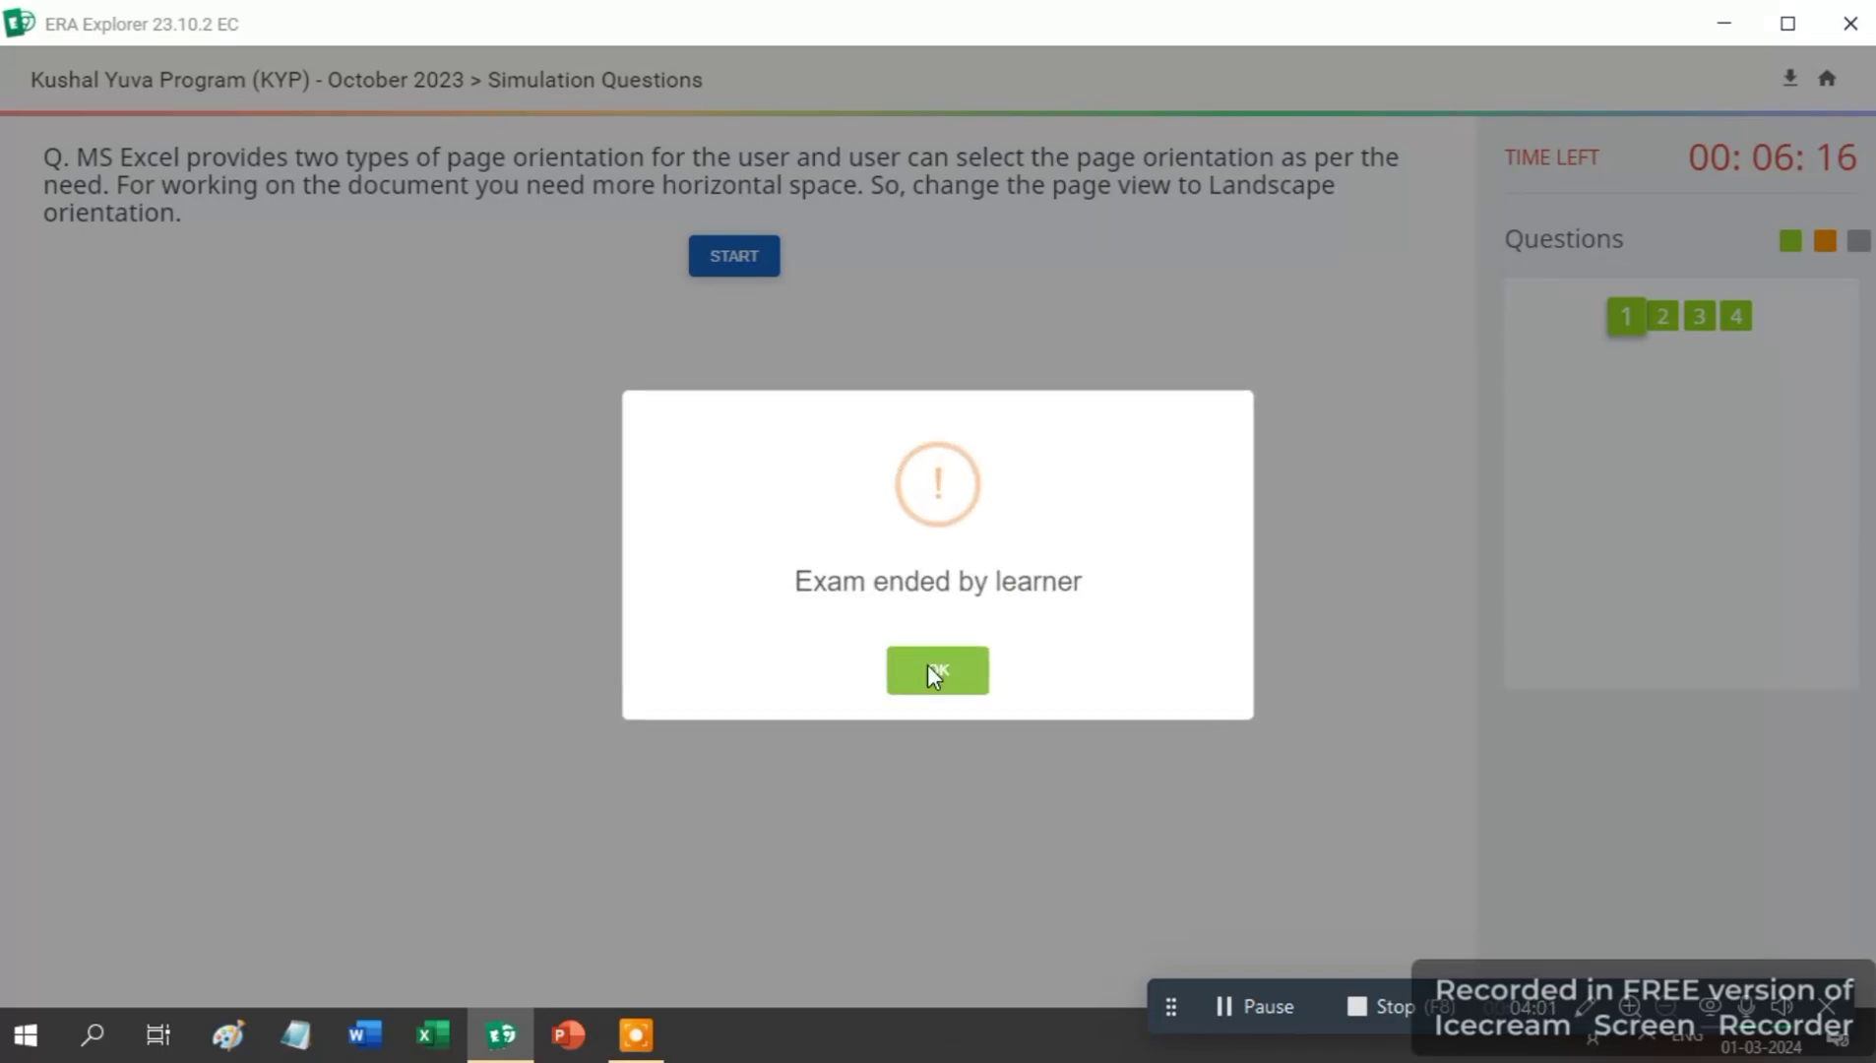
pyautogui.click(928, 665)
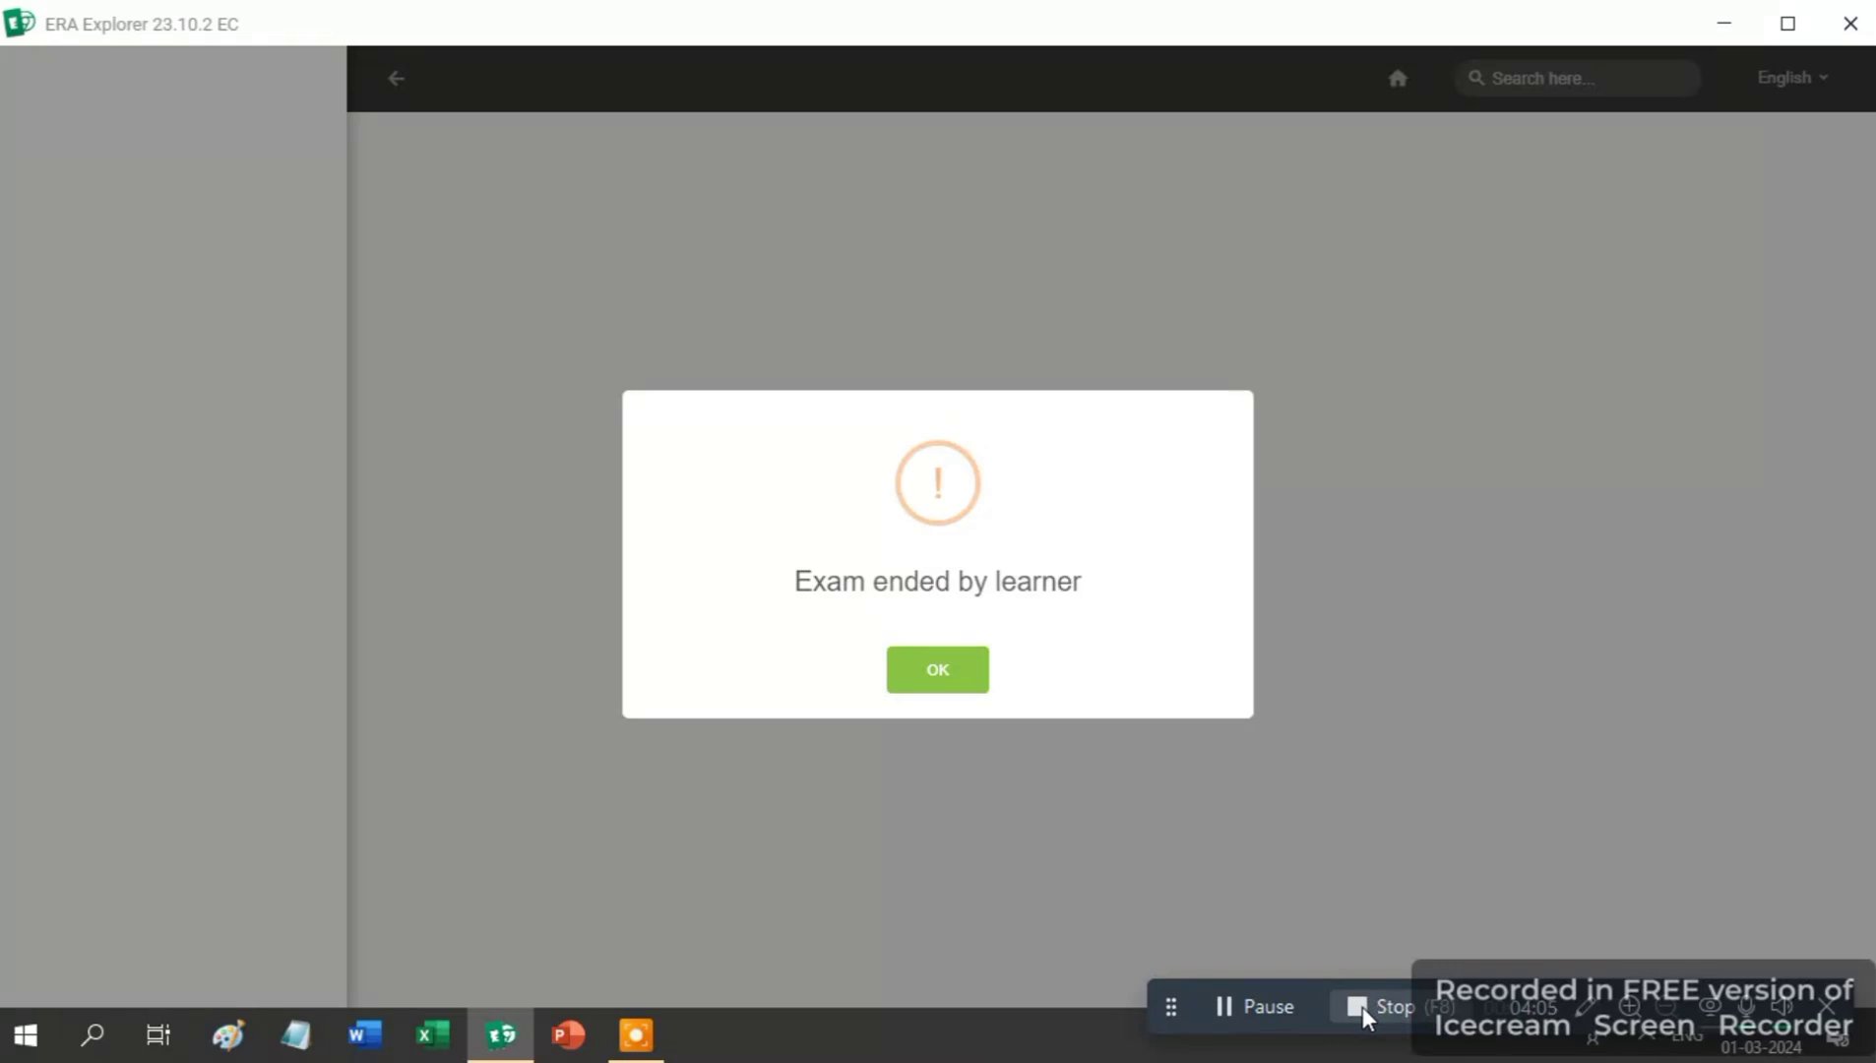
pyautogui.click(945, 675)
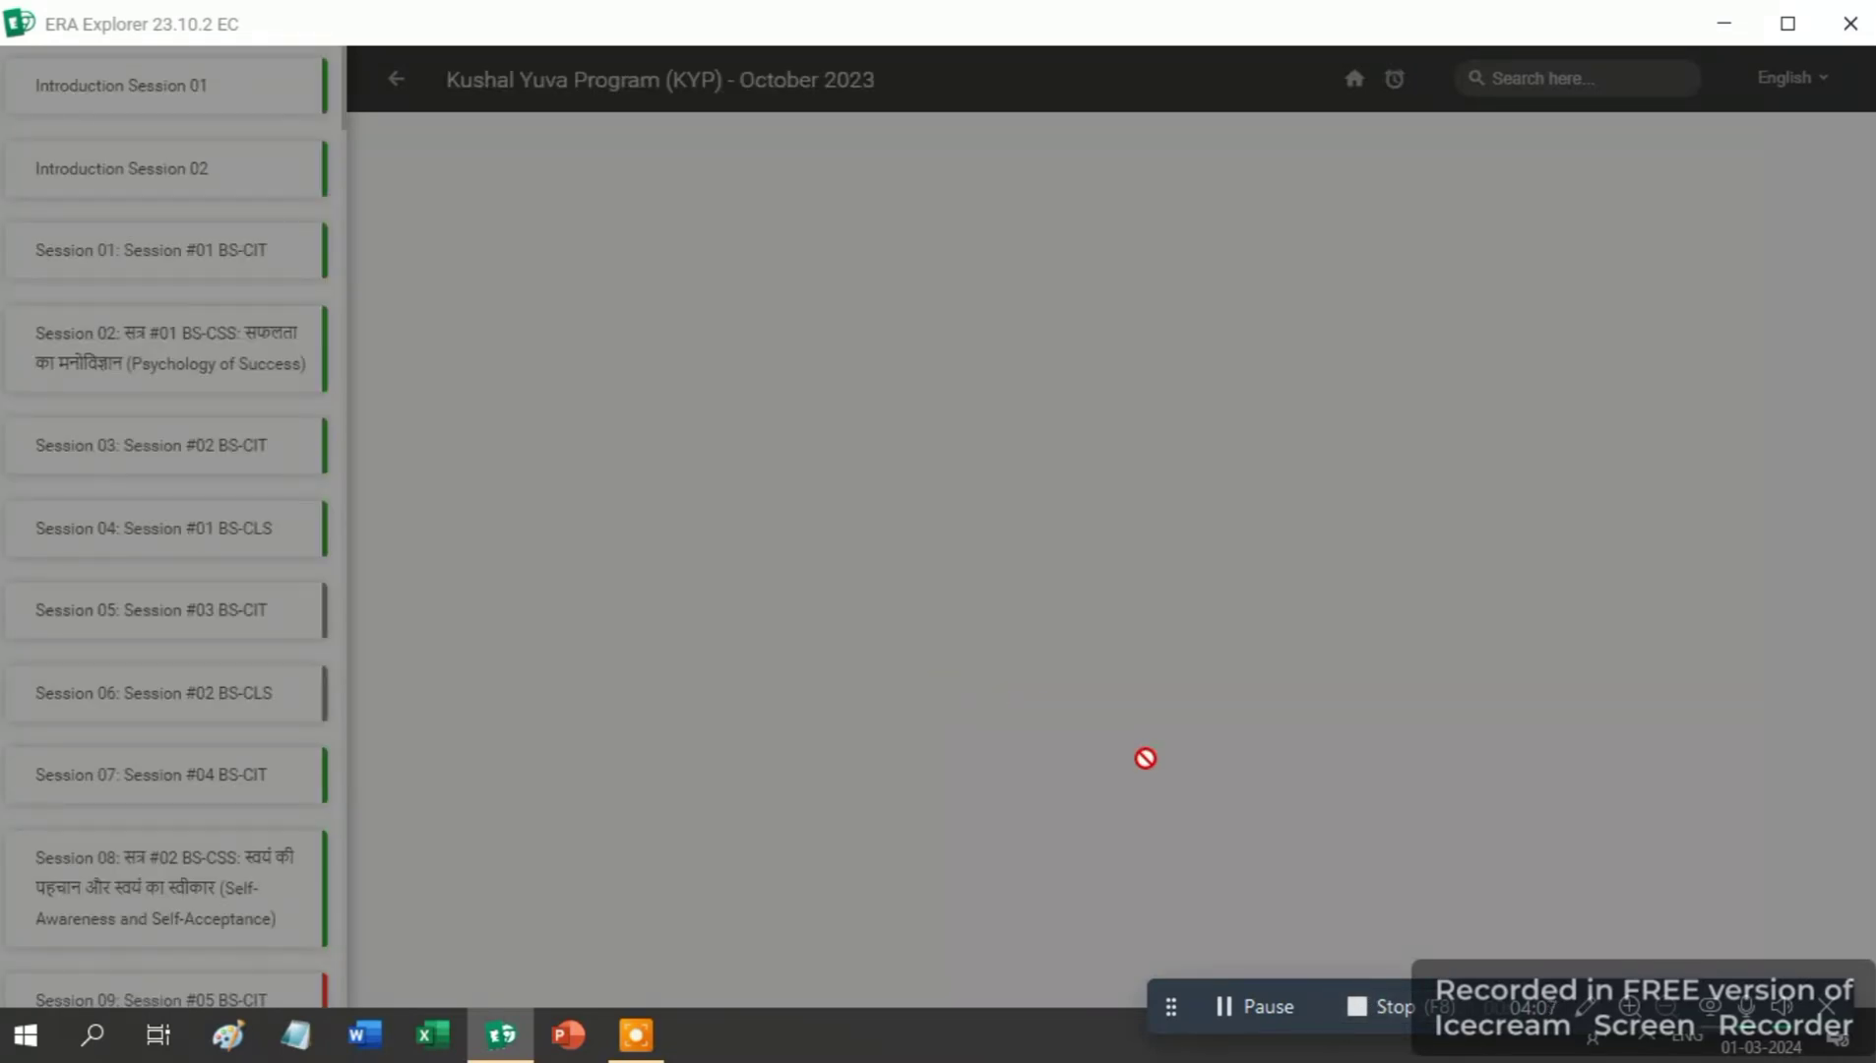